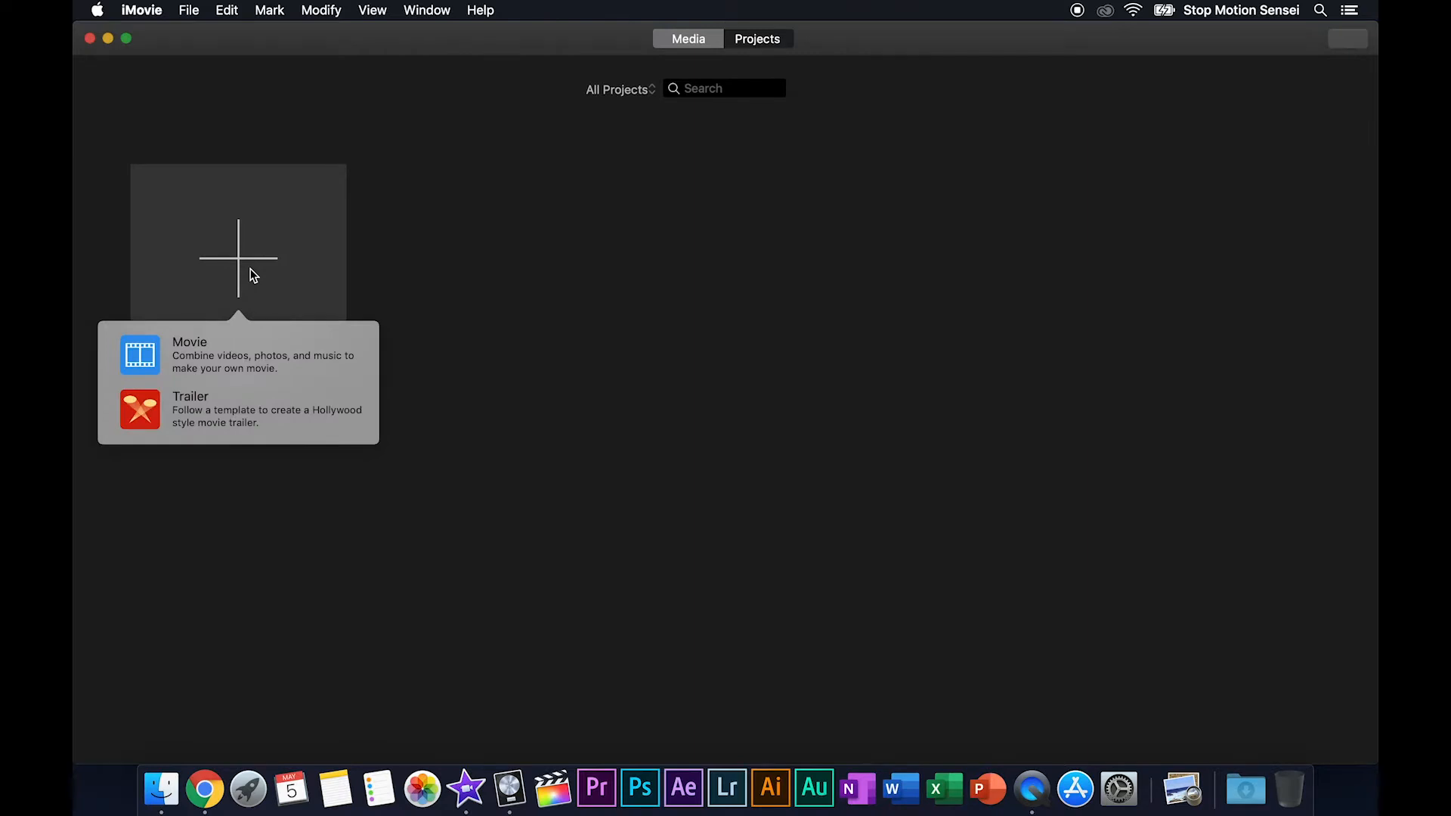
- Create a new movie project and open the Scenes folder of Silent Night for media import
{"action": "left_click", "coordinate": [221, 351]}
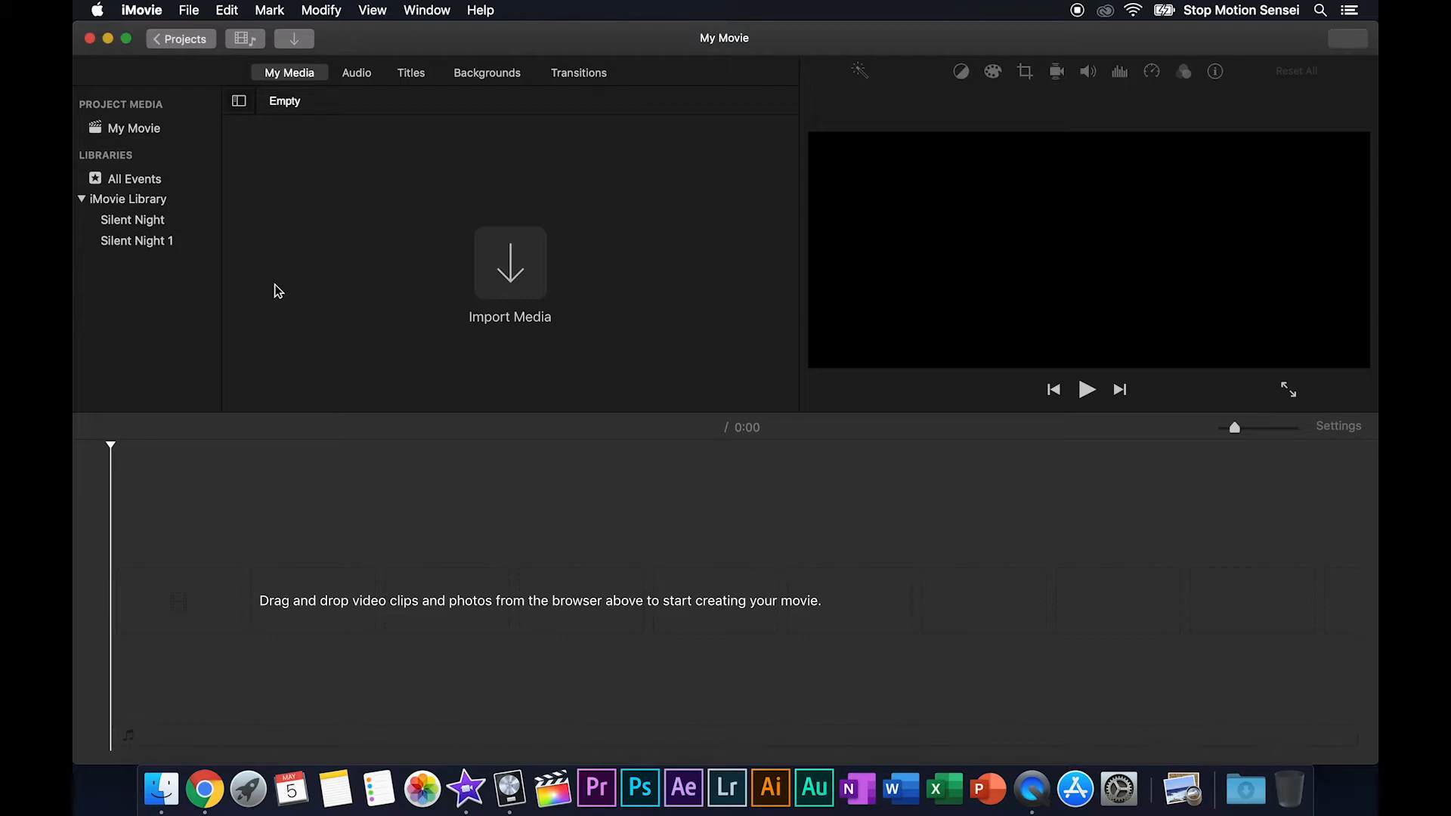
{"action": "left_click", "coordinate": [517, 276]}
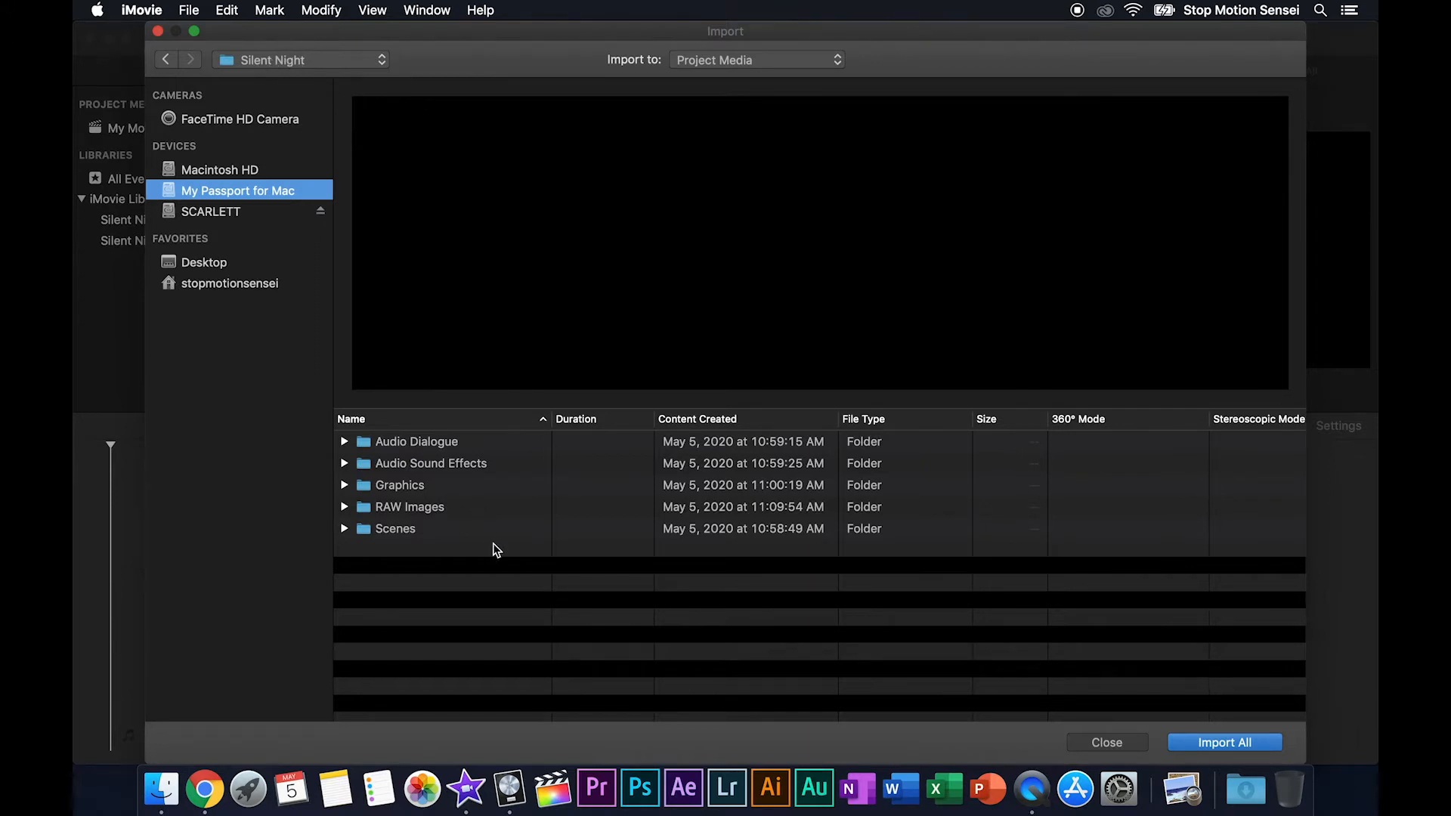
{"action": "left_click", "coordinate": [396, 529]}
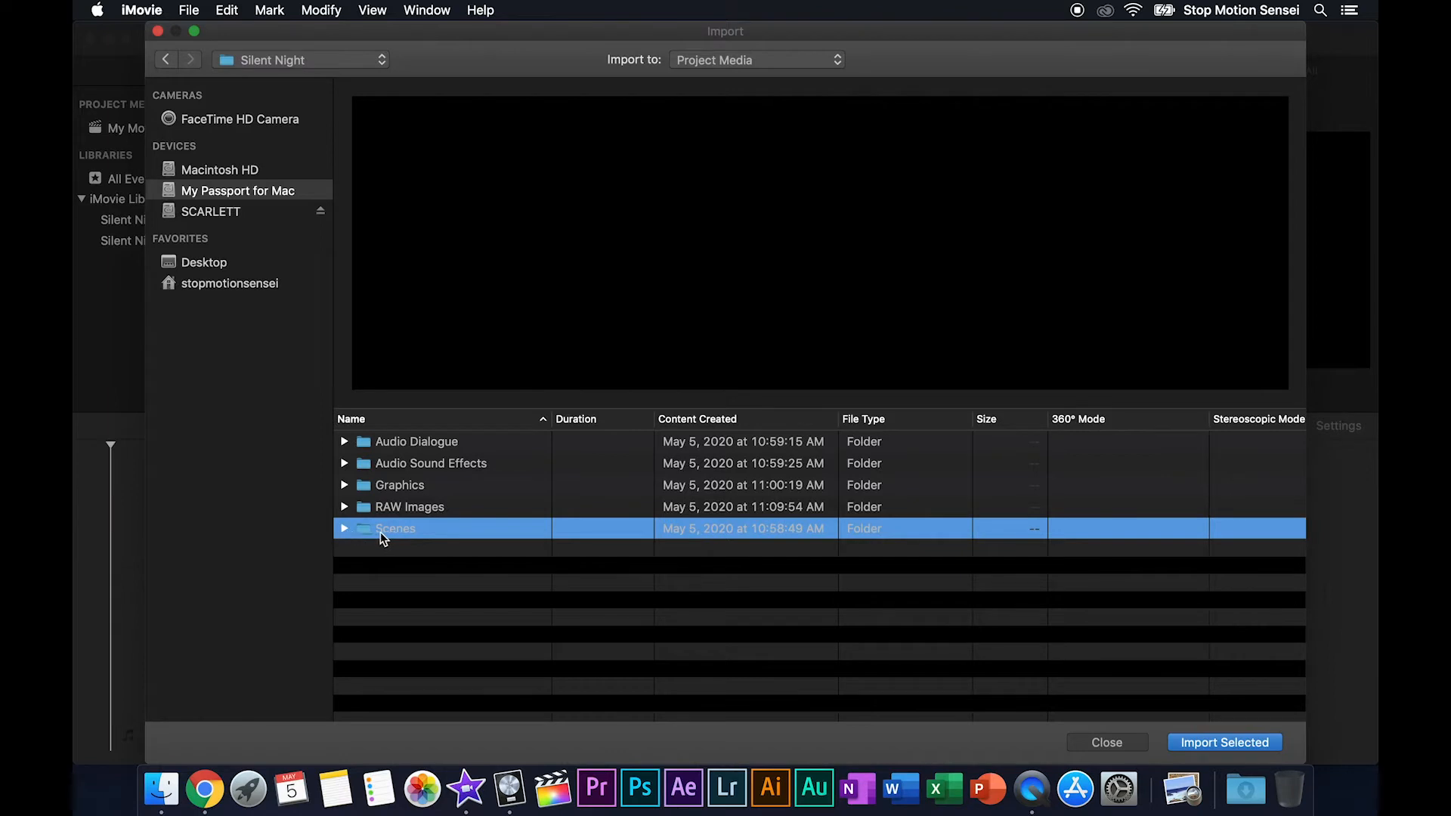
{"action": "double_click", "coordinate": [381, 533]}
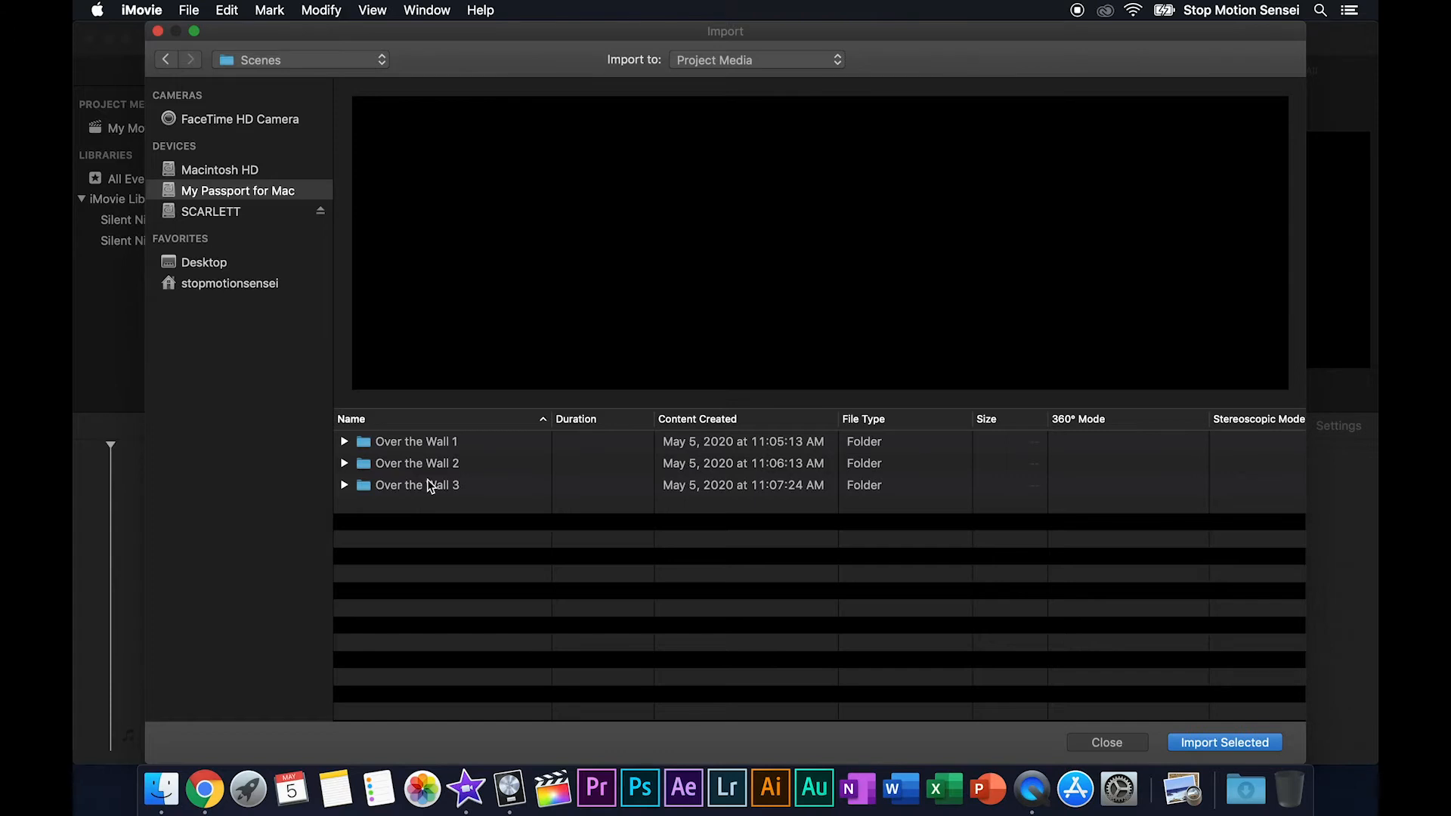
- Import the folders Over the Wall 1, Over the Wall 2 and Over the Wall 3 into the project media
{"action": "left_click", "coordinate": [429, 442]}
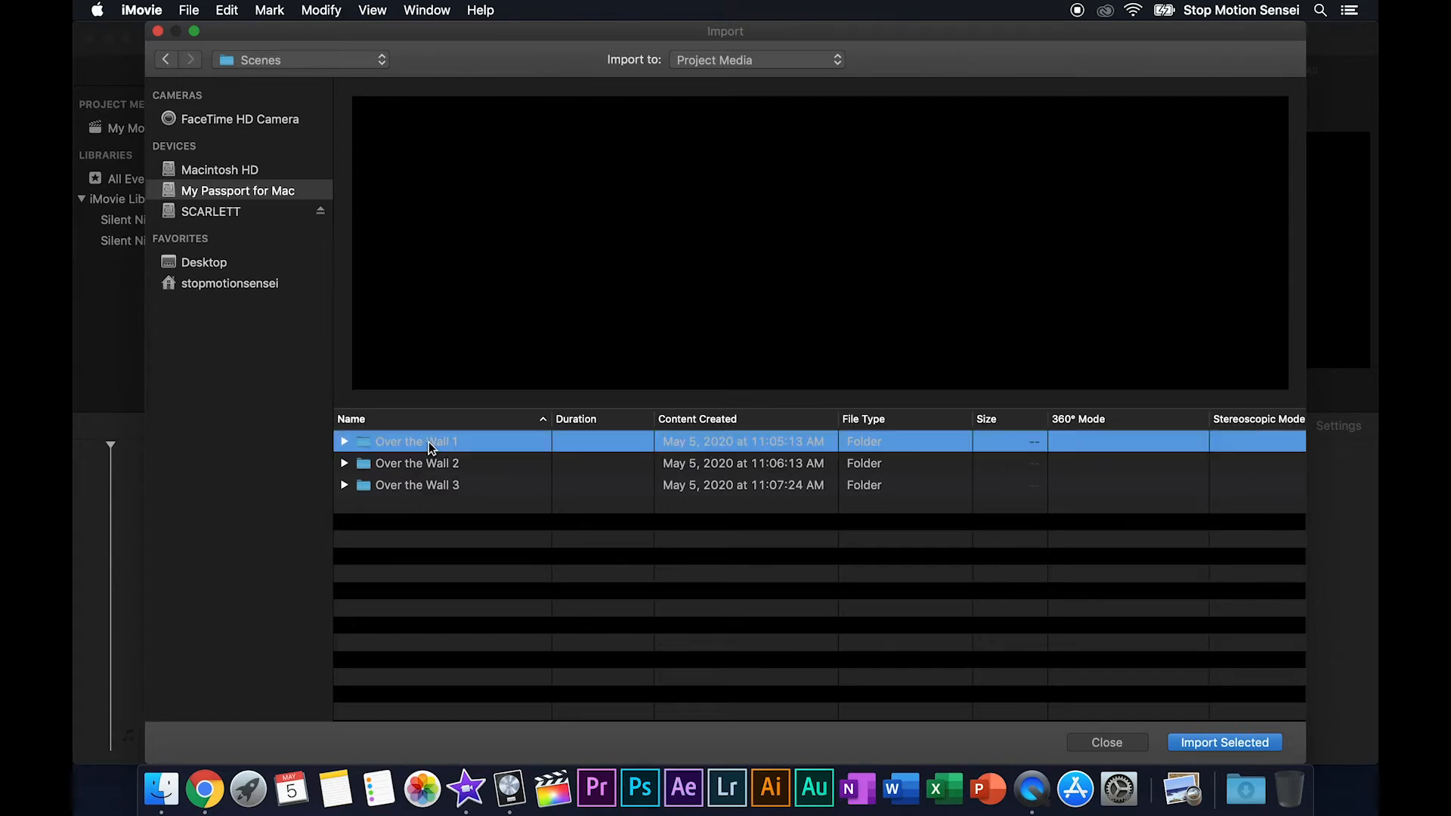
{"action": "left_click", "coordinate": [421, 486], "text": "shift"}
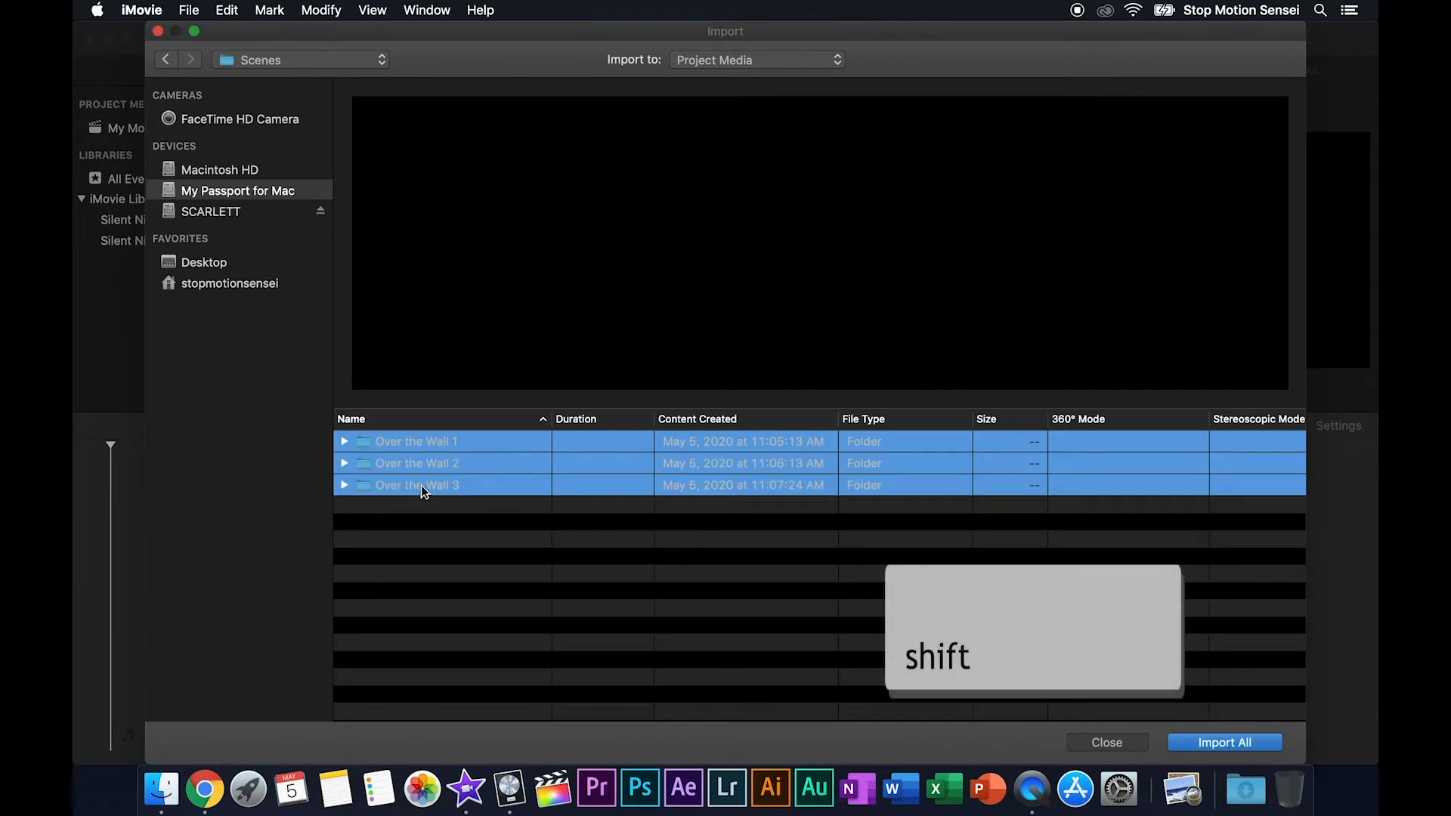
{"action": "left_click", "coordinate": [462, 525]}
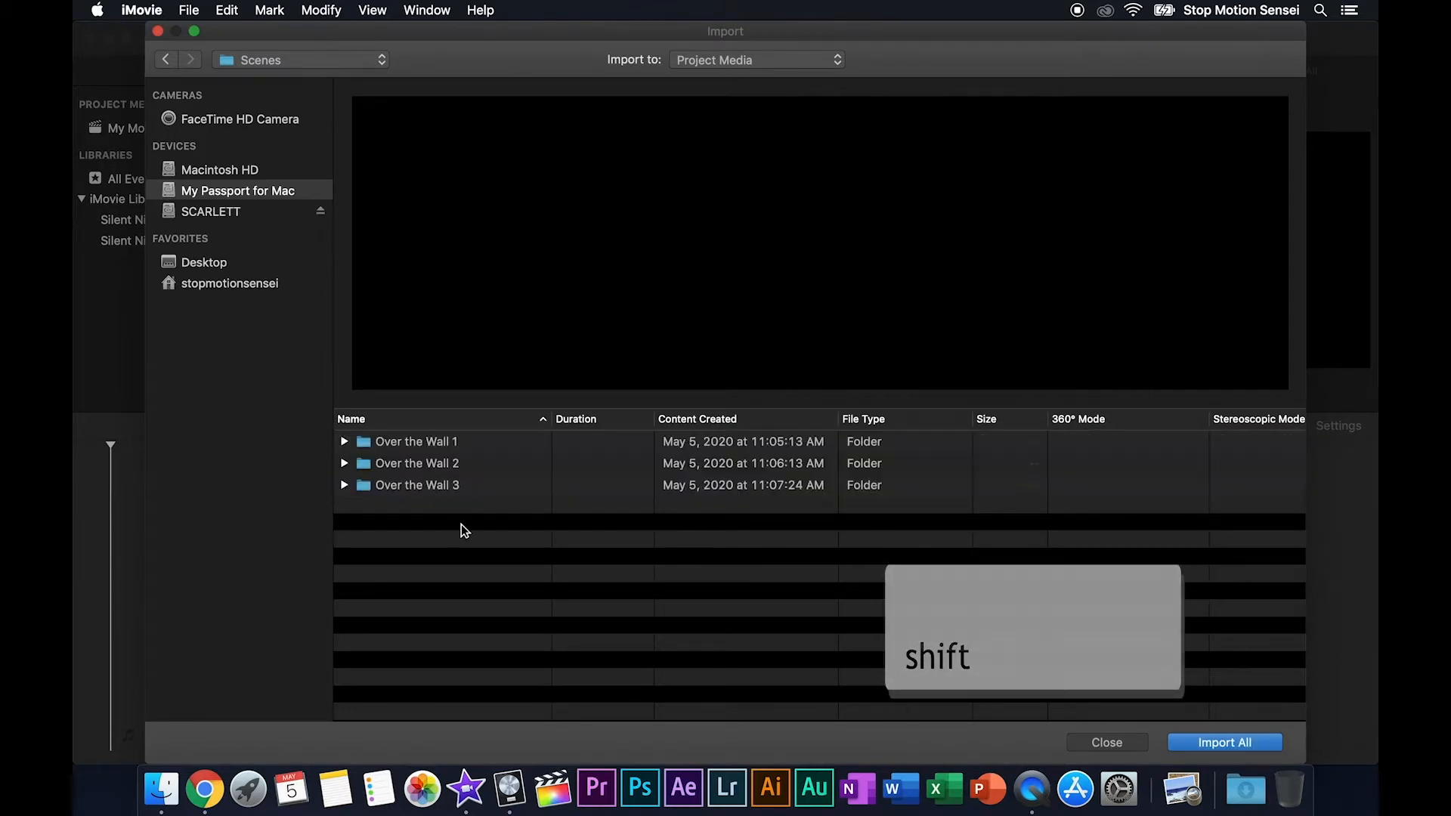
{"action": "key", "text": "super+a"}
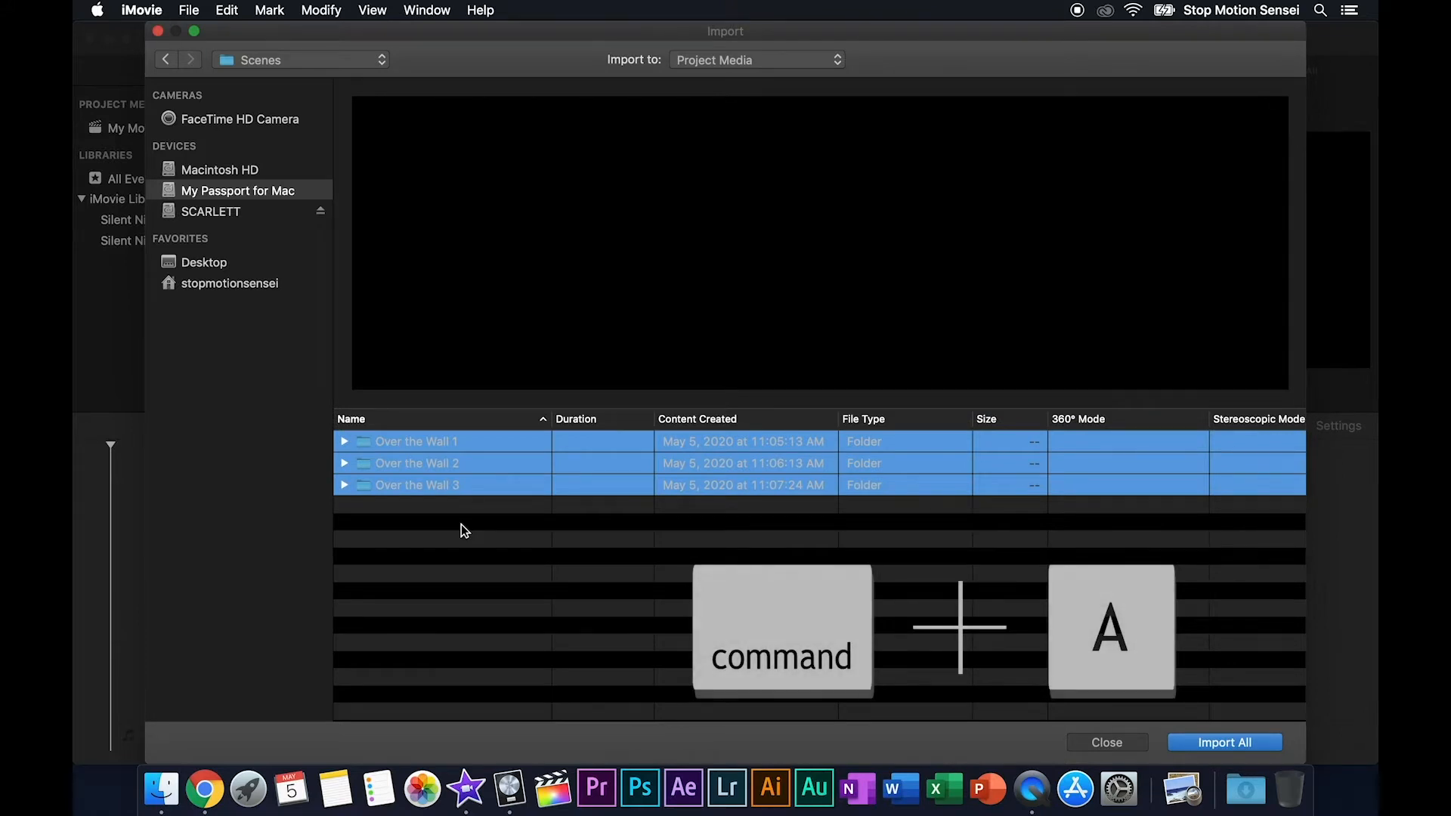
{"action": "left_click", "coordinate": [1224, 742]}
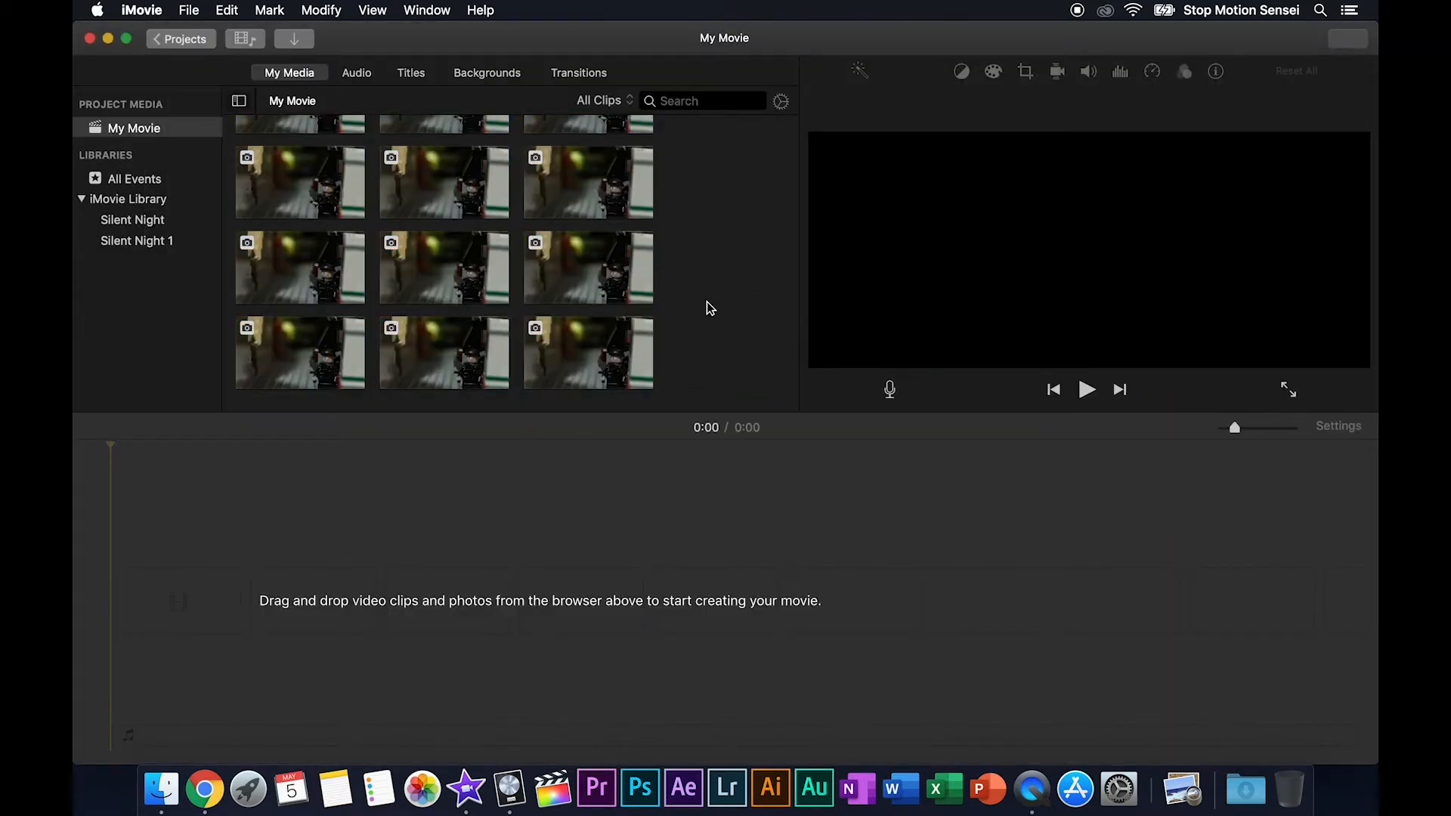
- Look through the imported still frames in the project media from the first scene to the last
{"action": "scroll", "coordinate": [706, 301], "scroll_direction": "down", "scroll_amount": 3}
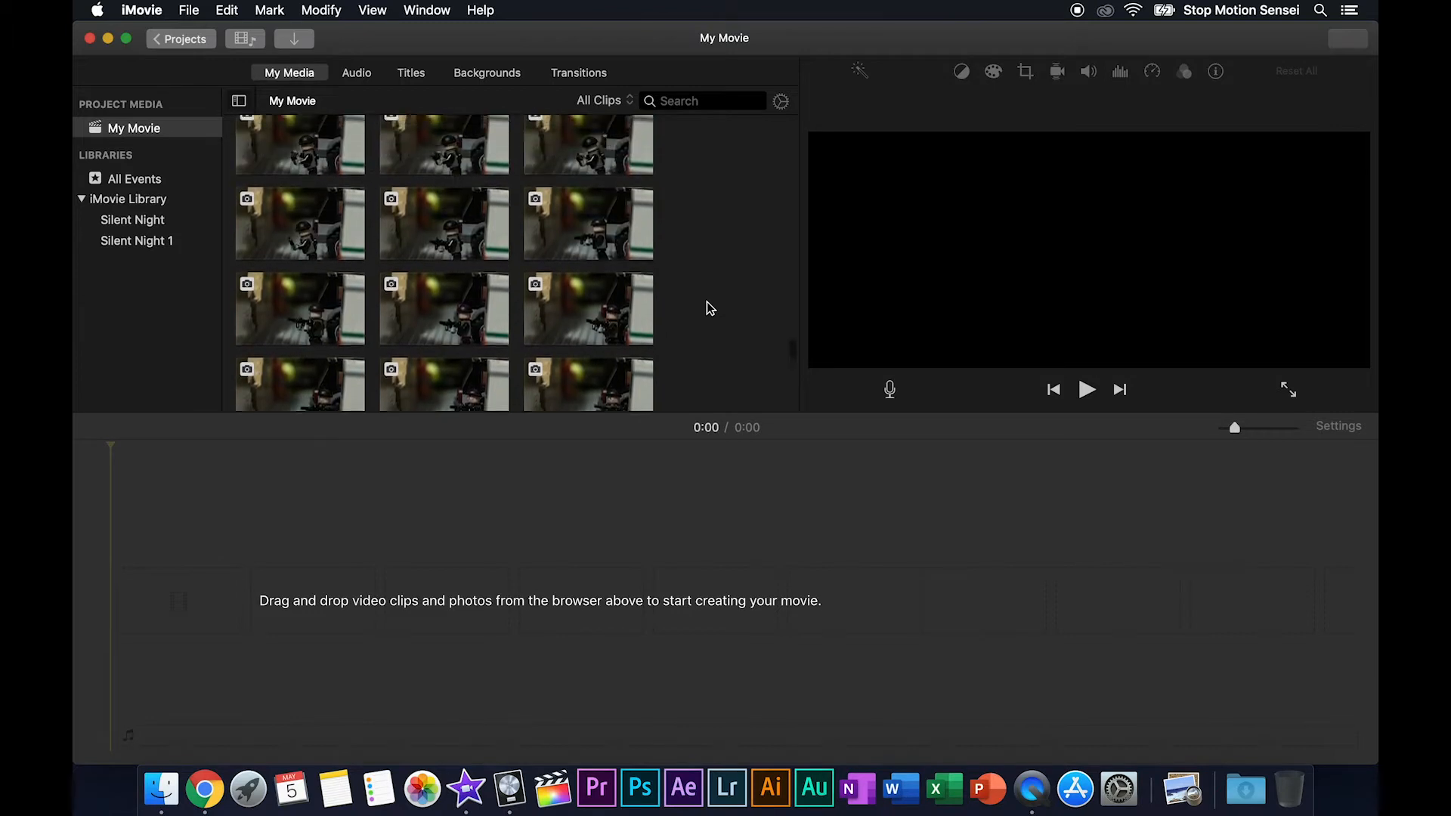
{"action": "scroll", "coordinate": [706, 302], "scroll_direction": "up", "scroll_amount": 10}
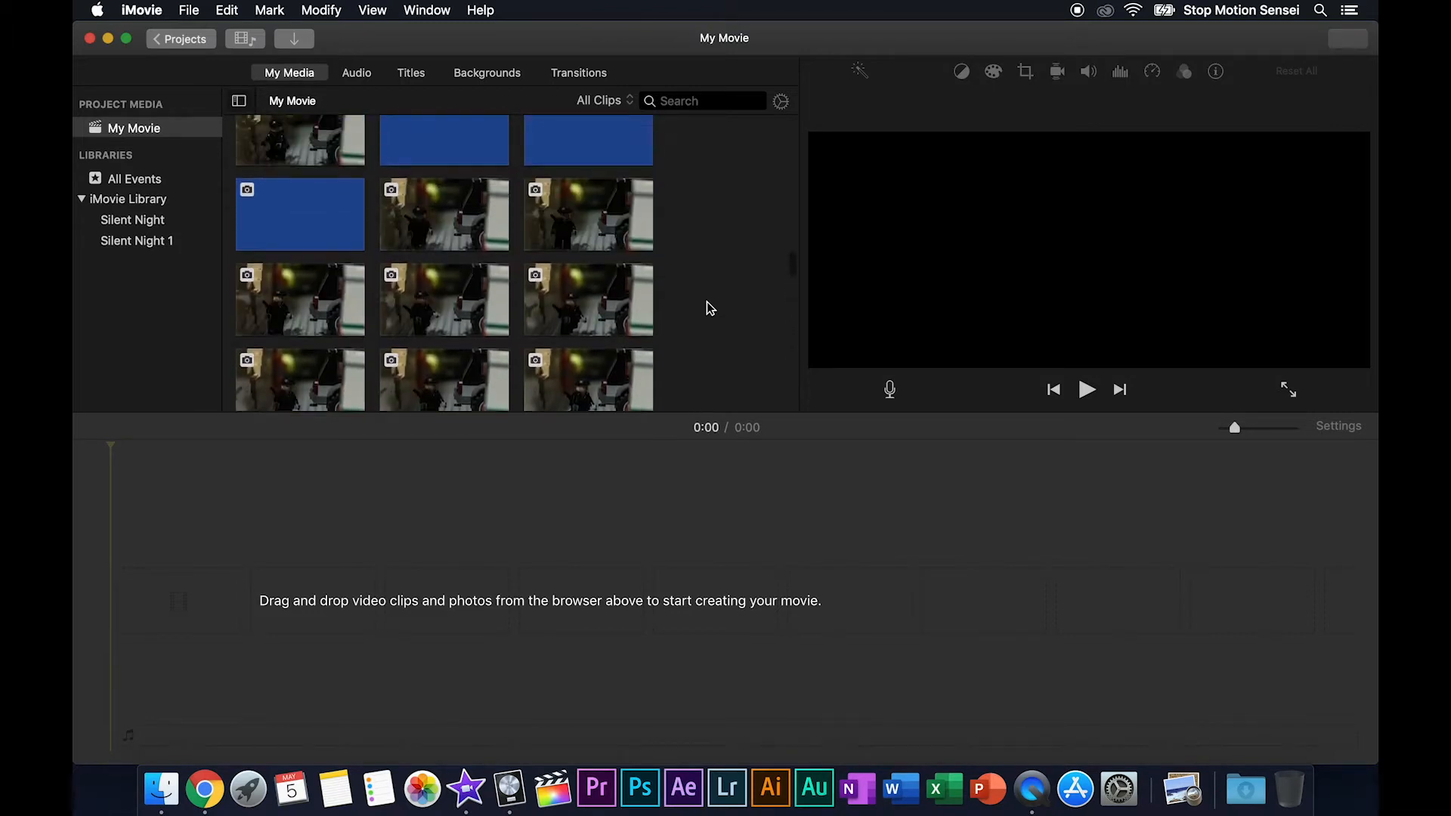
{"action": "scroll", "coordinate": [706, 302], "scroll_direction": "up", "scroll_amount": 2}
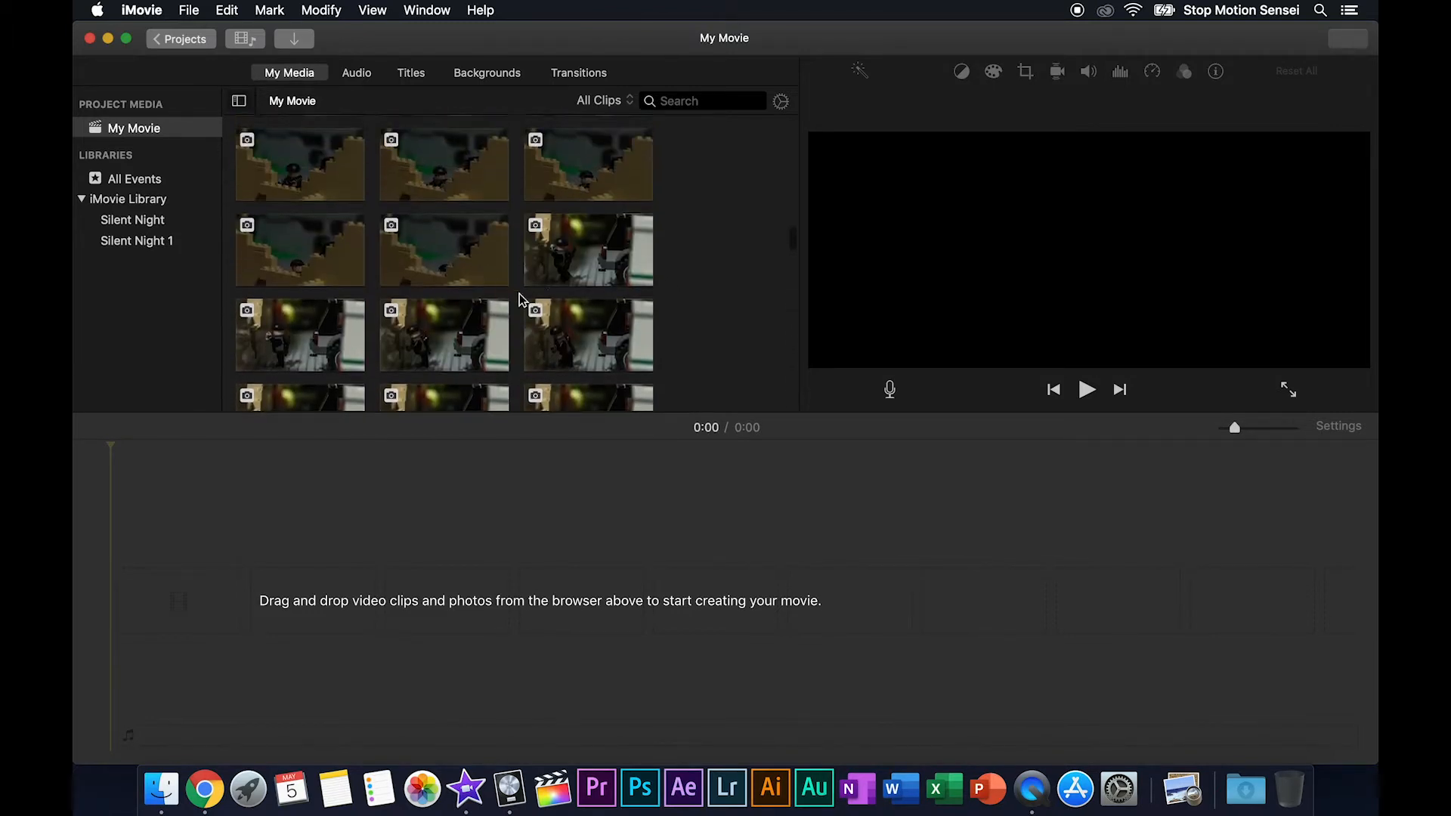
{"action": "scroll", "coordinate": [745, 238], "scroll_direction": "up", "scroll_amount": 5}
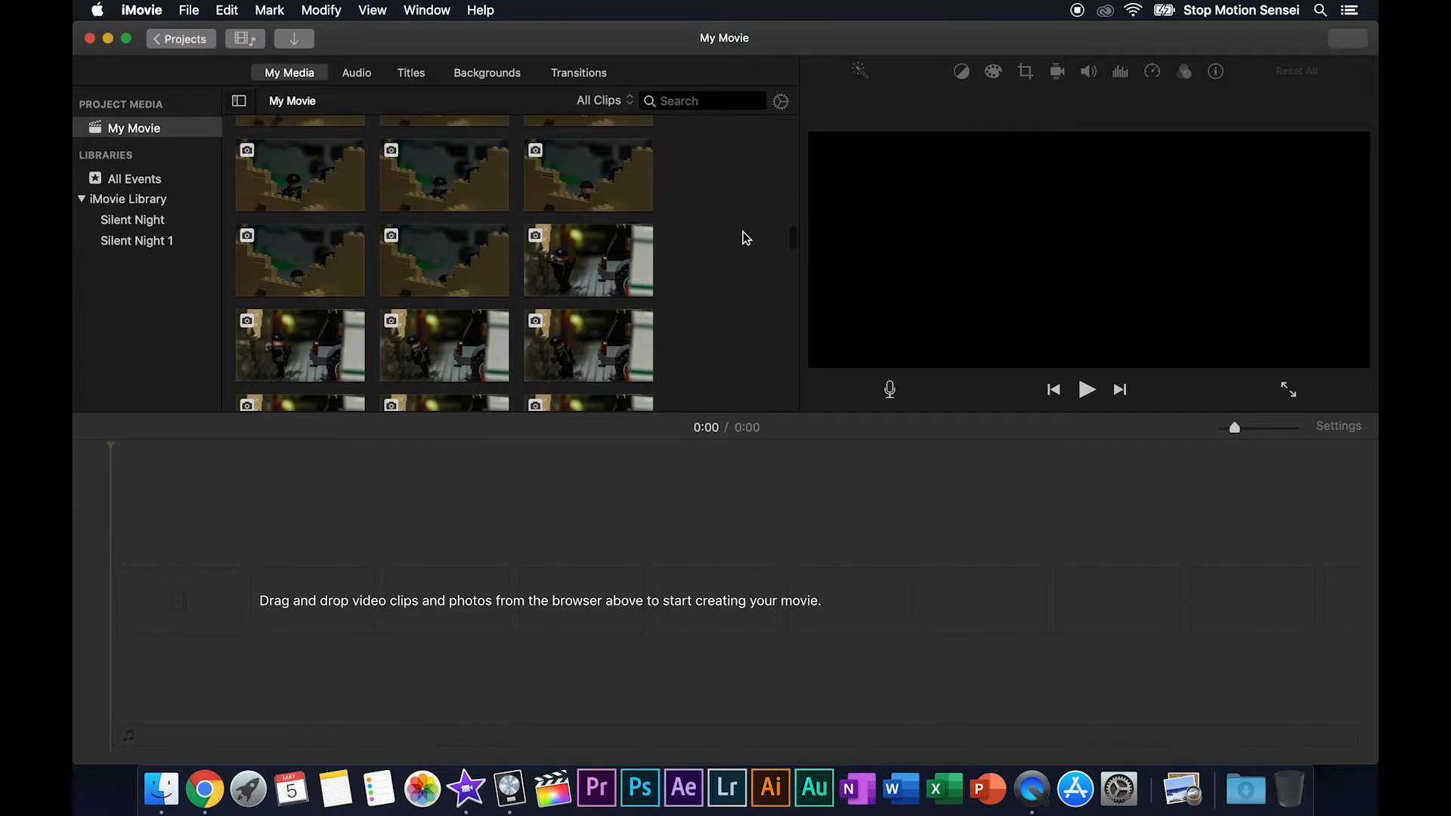
{"action": "scroll", "coordinate": [745, 238], "scroll_direction": "up", "scroll_amount": 5}
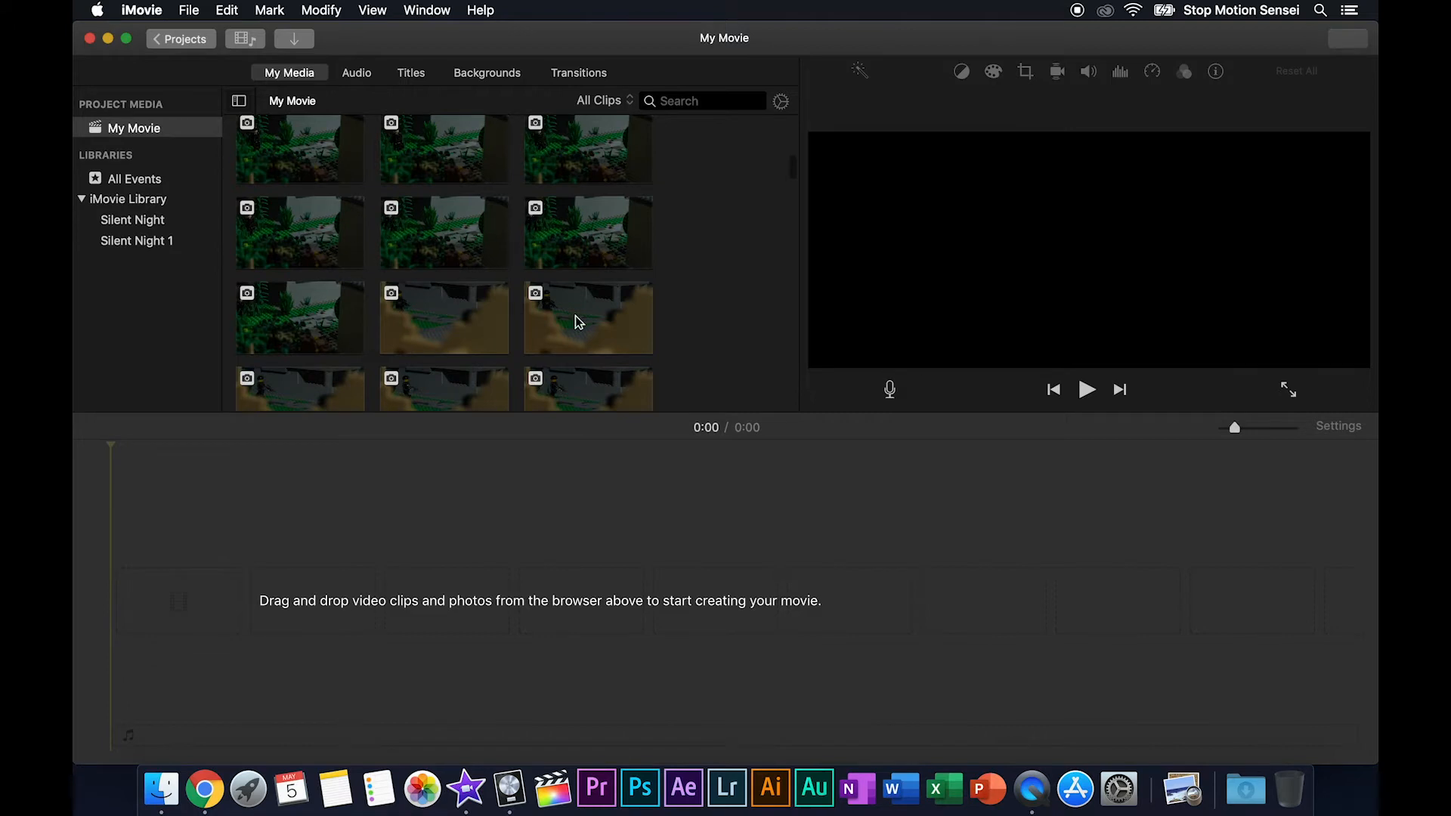
{"action": "scroll", "coordinate": [725, 251], "scroll_direction": "up", "scroll_amount": 3}
{"action": "scroll", "coordinate": [725, 251], "scroll_direction": "up", "scroll_amount": 3}
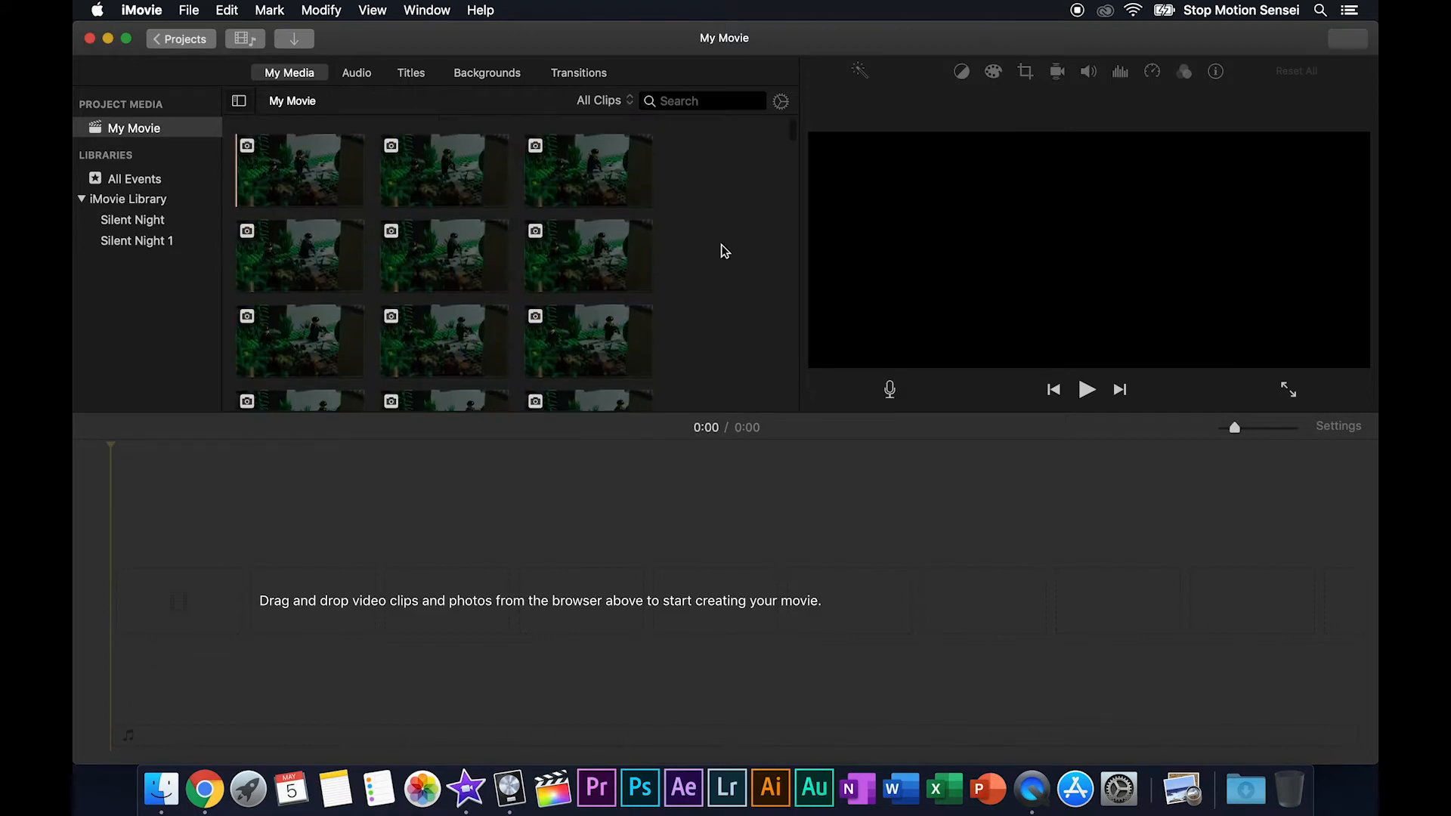
{"action": "scroll", "coordinate": [696, 298], "scroll_direction": "down", "scroll_amount": 10}
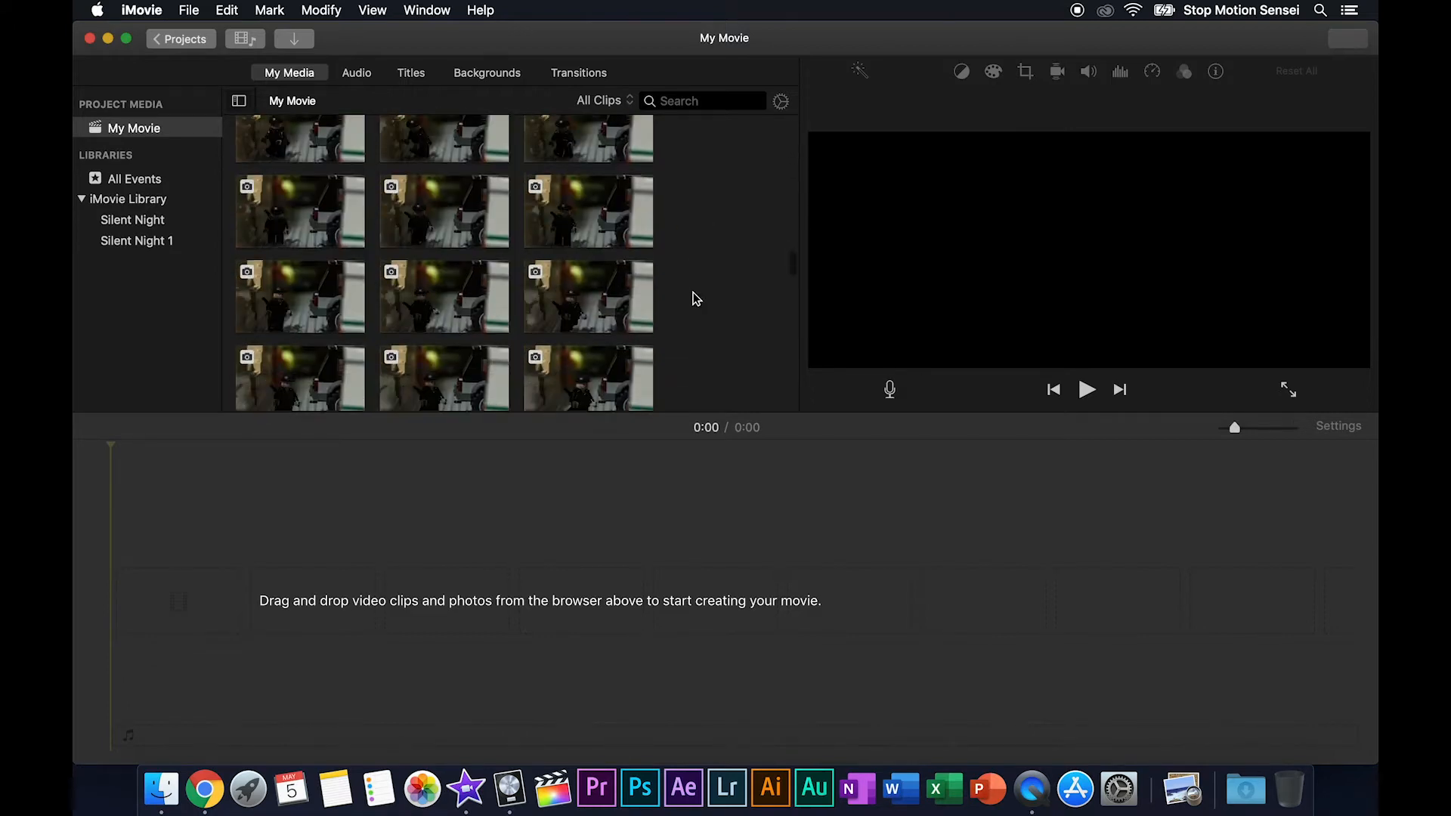
{"action": "scroll", "coordinate": [697, 299], "scroll_direction": "down", "scroll_amount": 5}
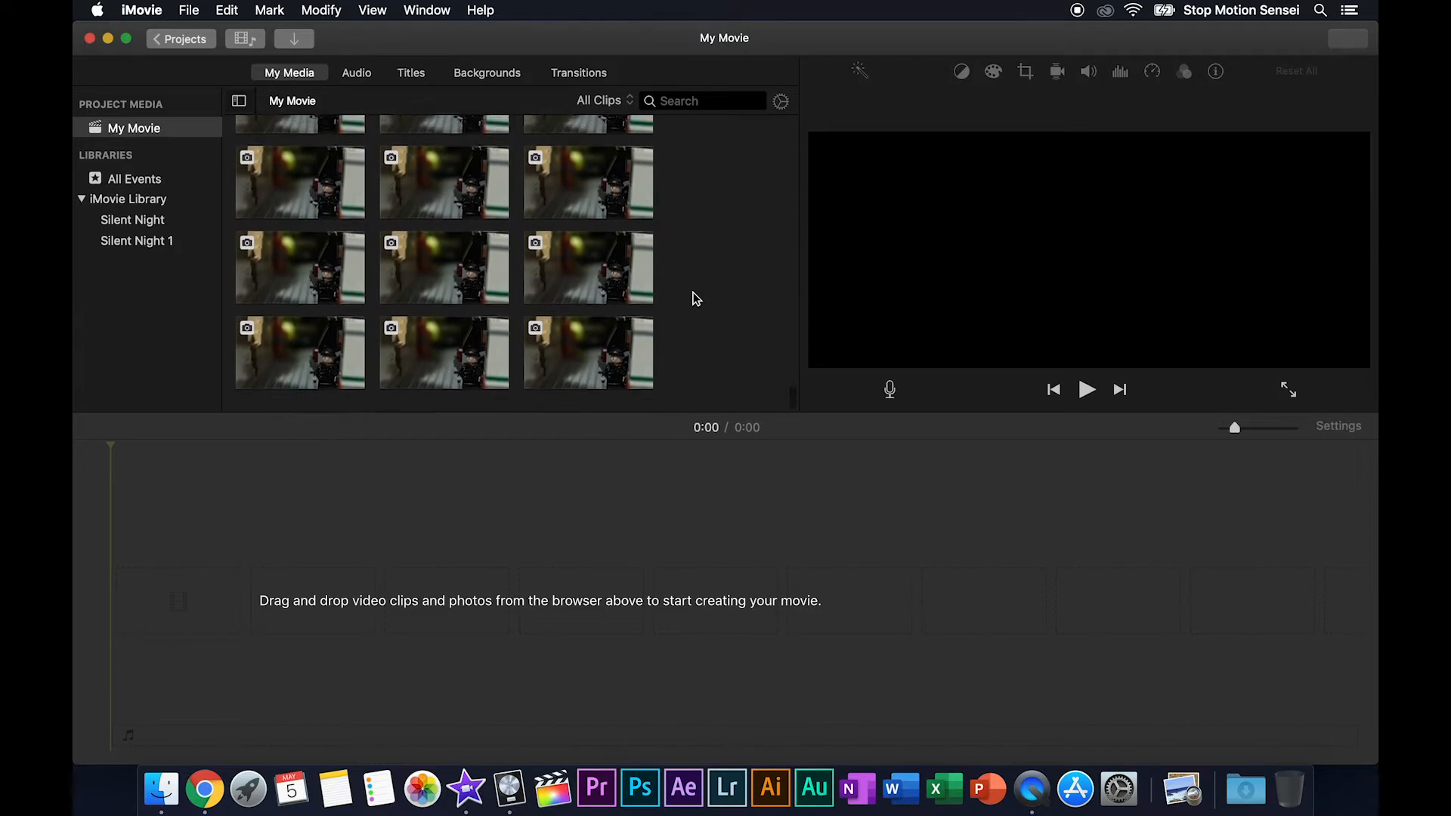
{"action": "scroll", "coordinate": [696, 299], "scroll_direction": "up", "scroll_amount": 15}
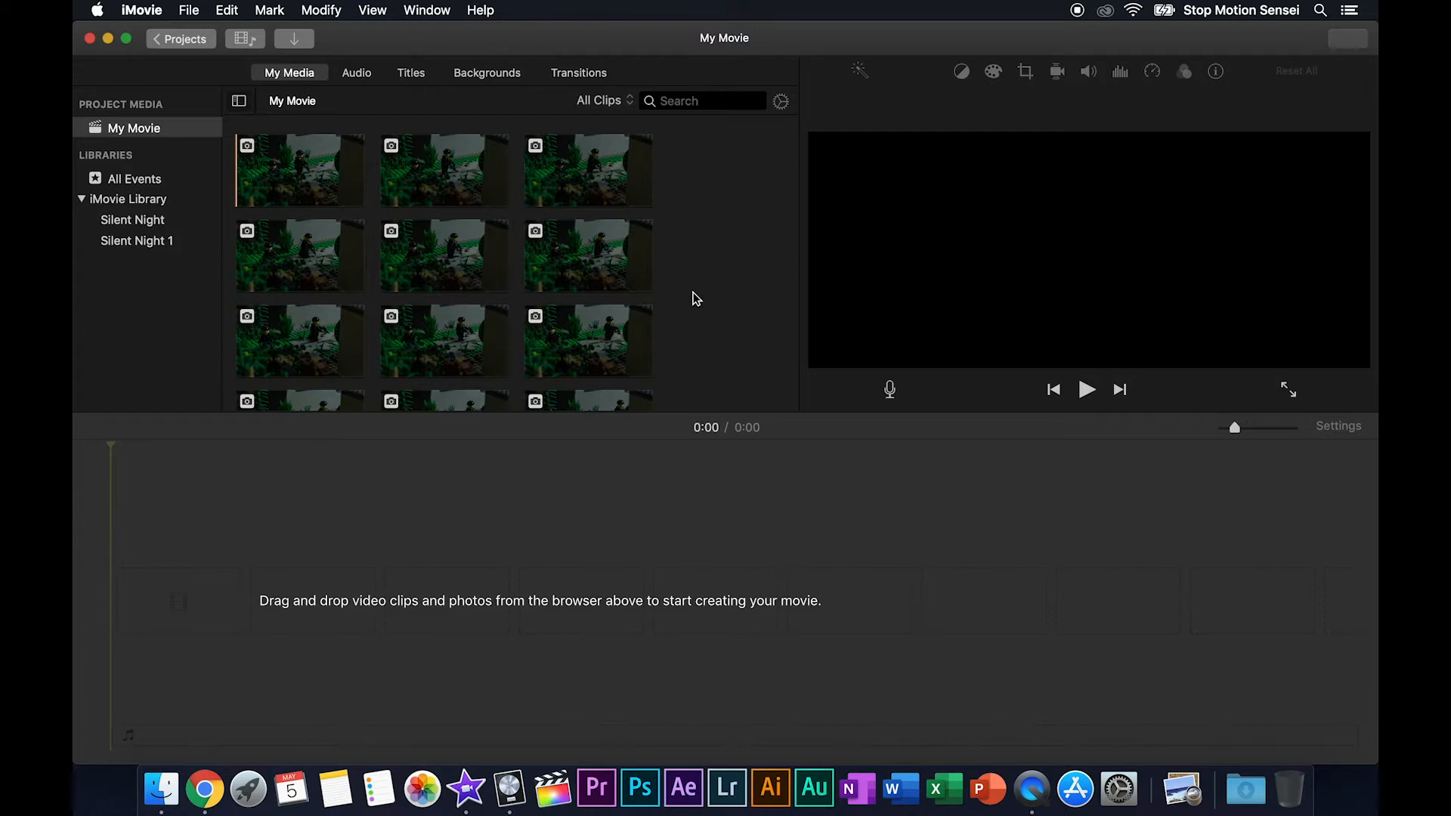
{"action": "left_click", "coordinate": [190, 12]}
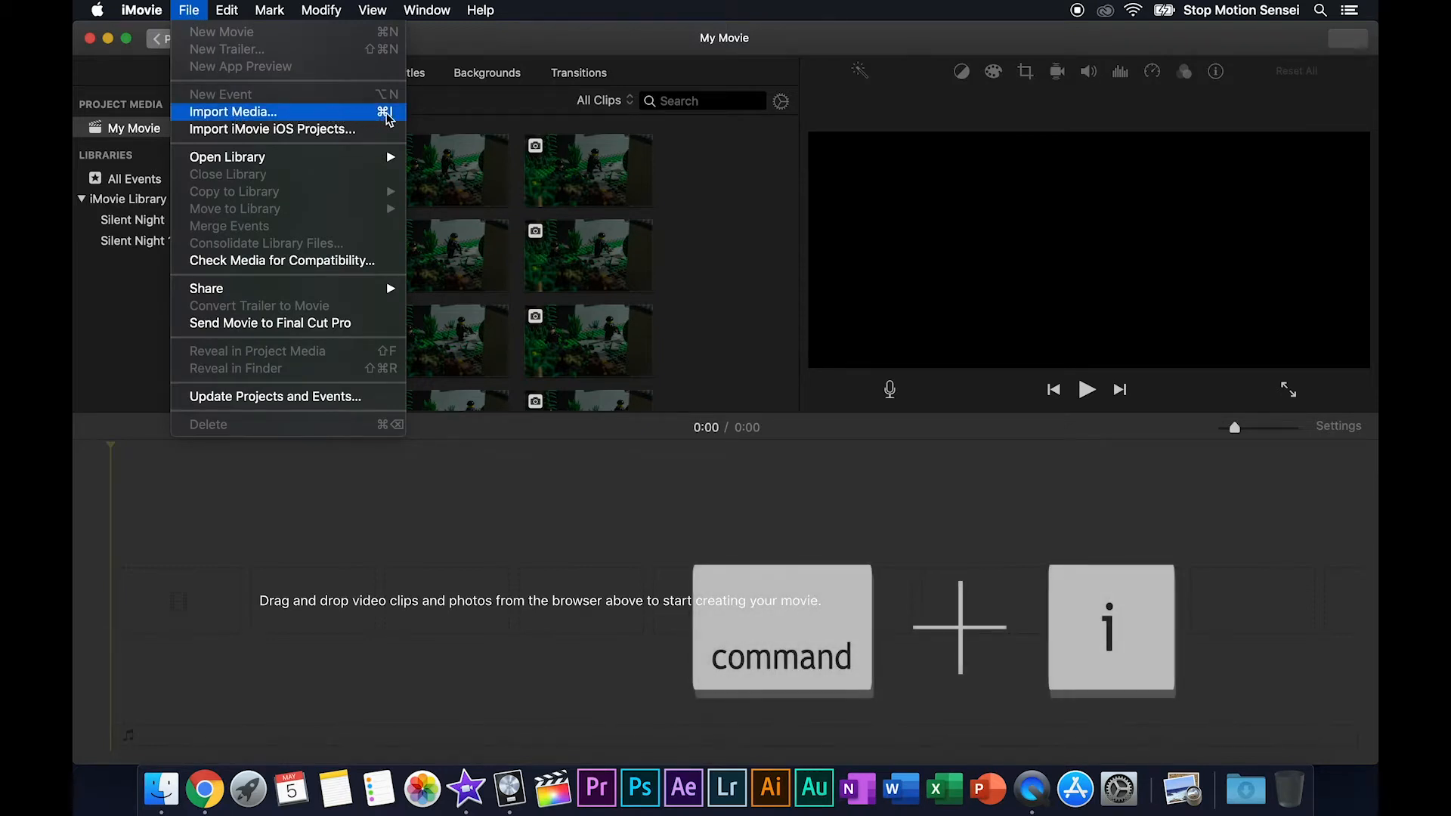
{"action": "left_click", "coordinate": [724, 210]}
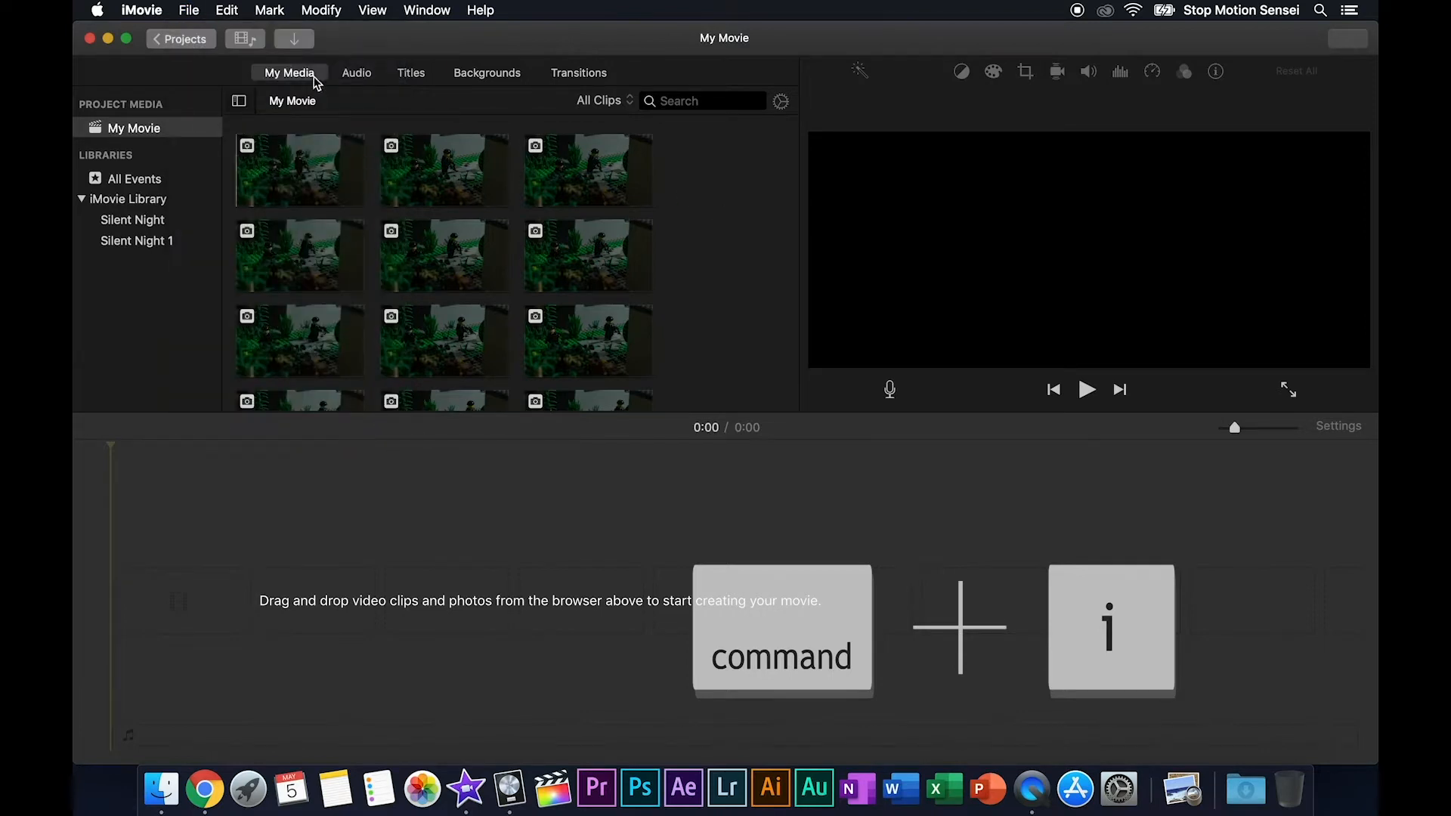
- Import all audio files from the Audio Sound Effects folder of Silent Night into the project media
{"action": "left_click", "coordinate": [295, 40]}
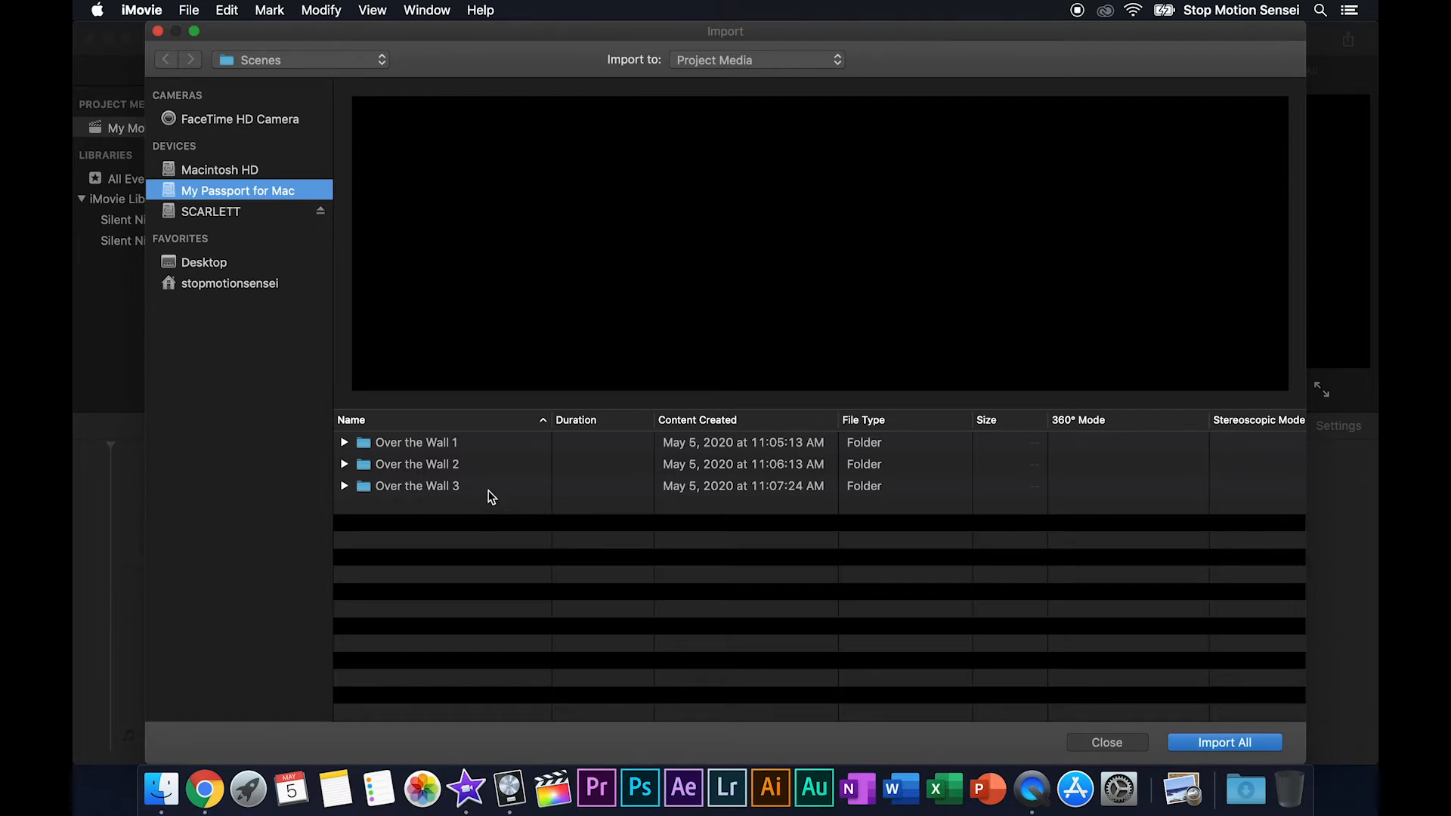
{"action": "left_click", "coordinate": [382, 60]}
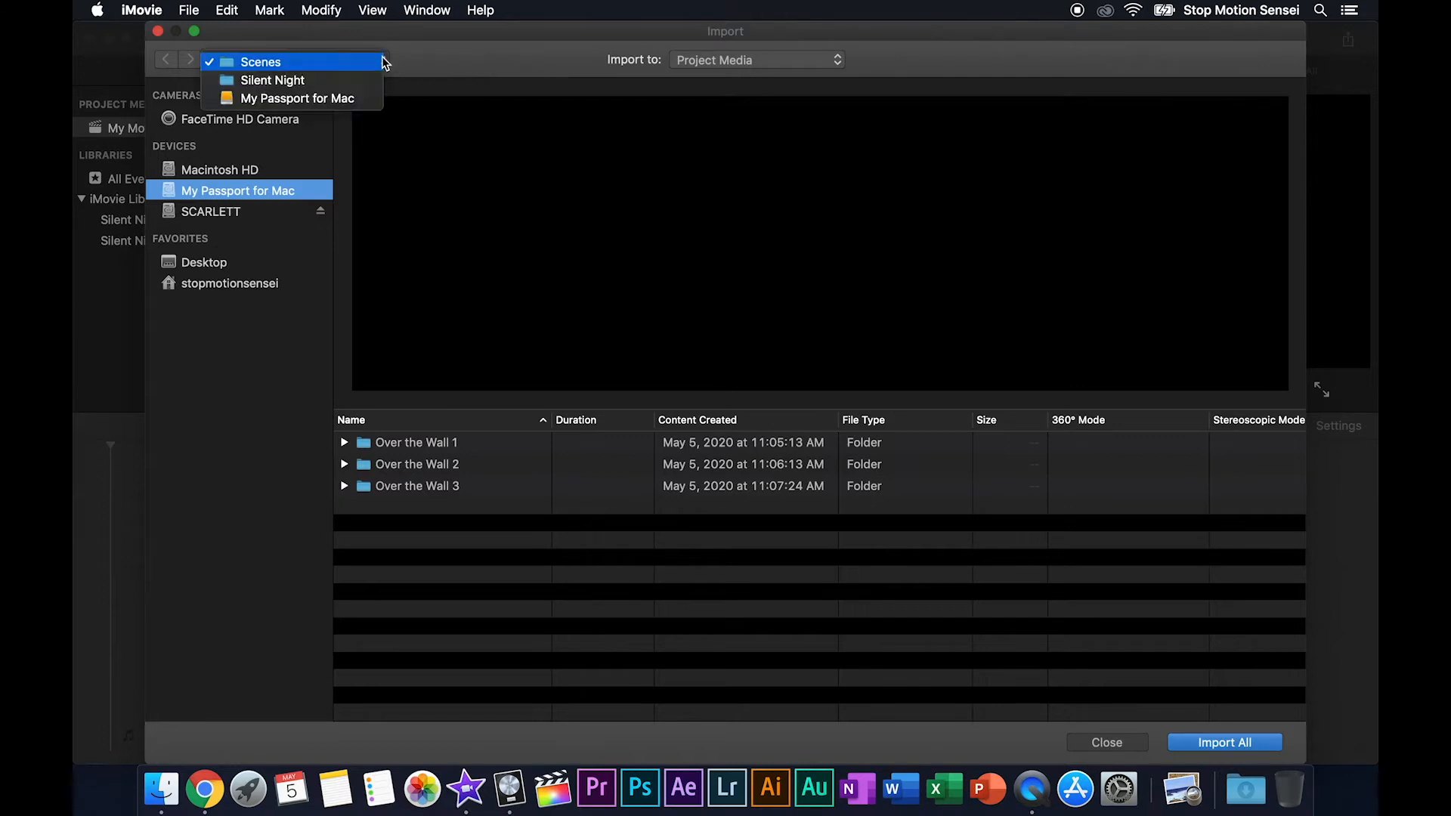
{"action": "left_click", "coordinate": [266, 79]}
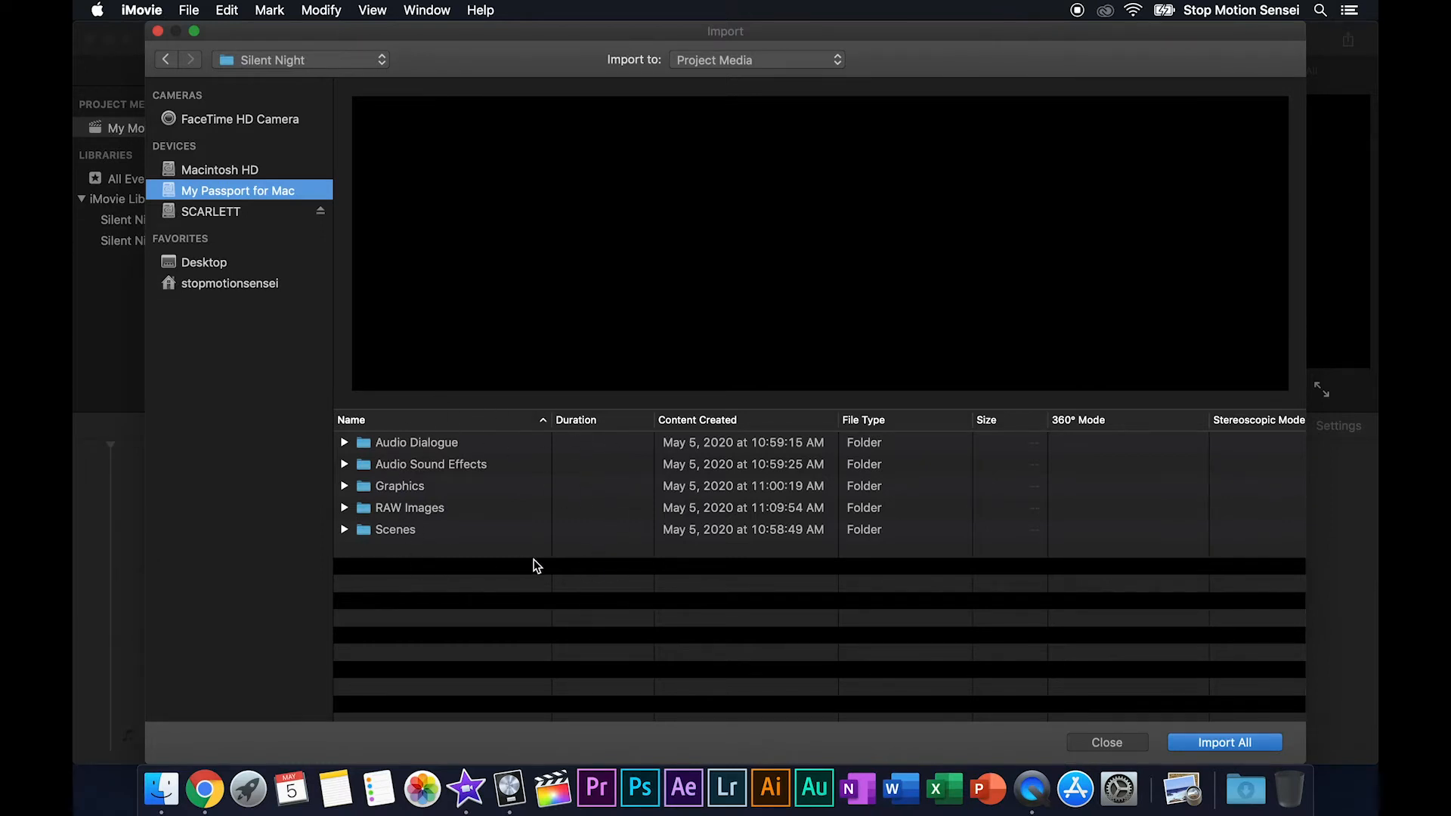
{"action": "double_click", "coordinate": [373, 466]}
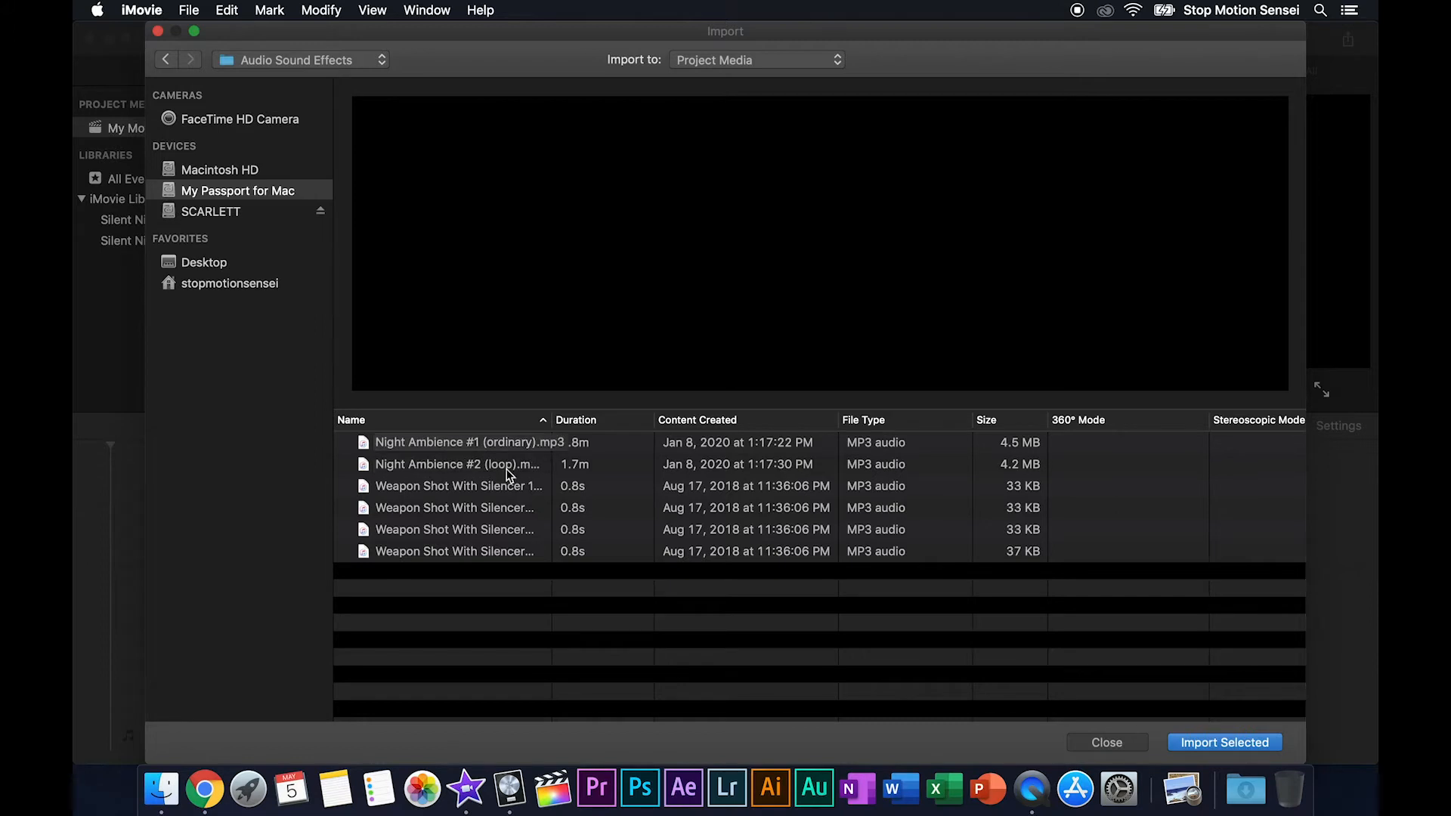
{"action": "key", "text": "super+a"}
{"action": "key", "text": "super+a"}
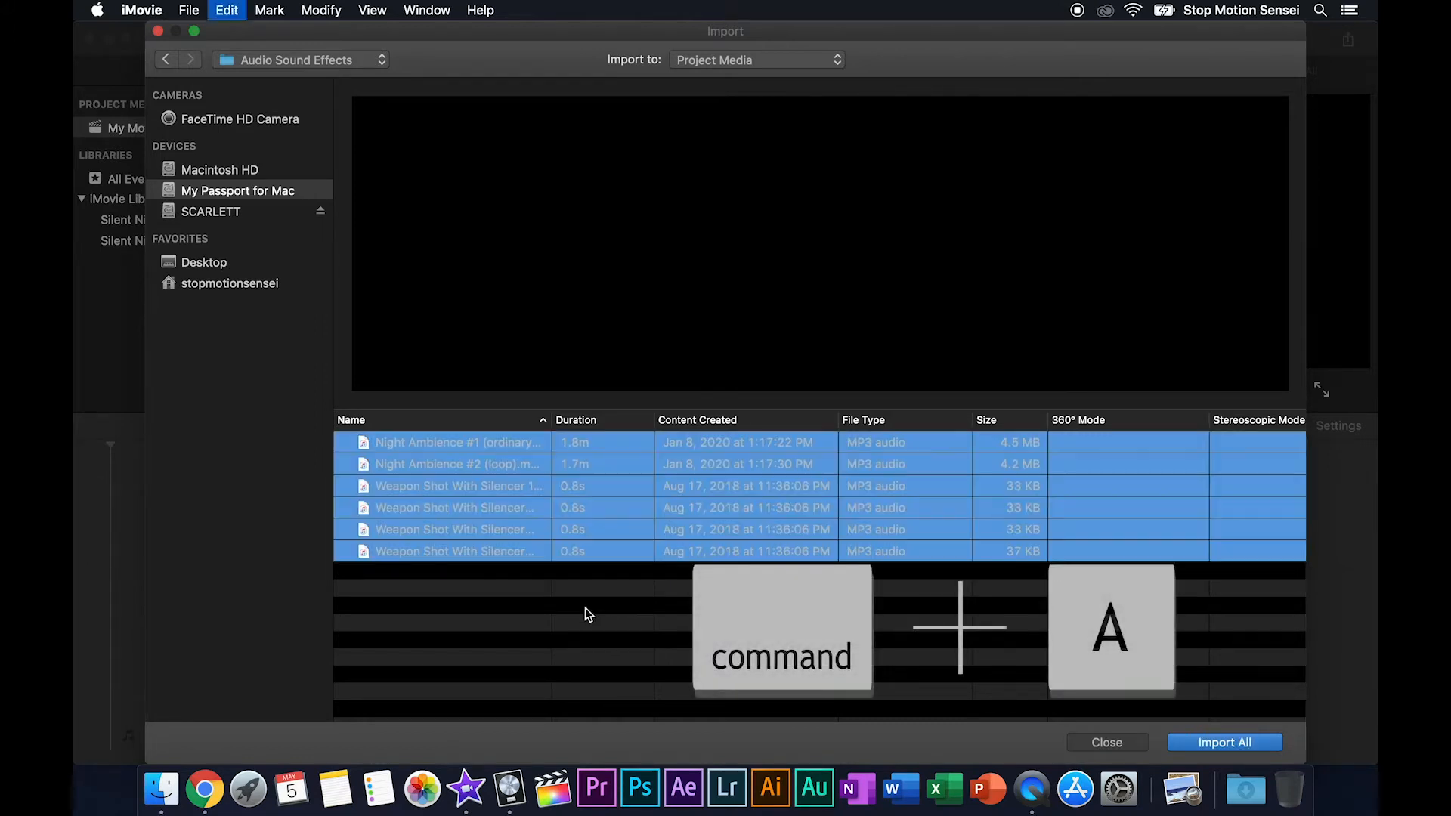
{"action": "left_click", "coordinate": [1217, 741]}
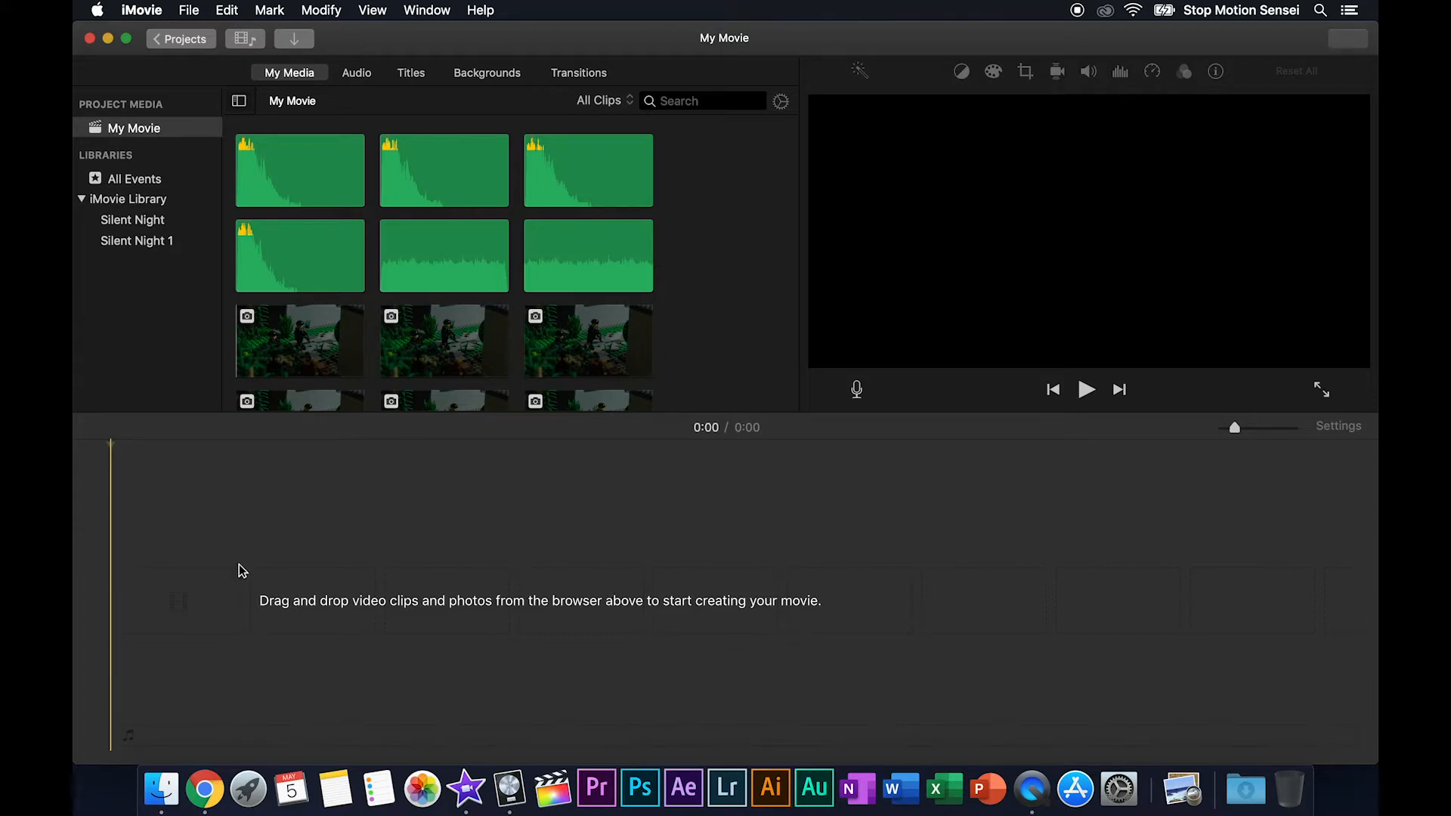
- Try adding the first still frame to the empty timeline and undo the addition
{"action": "scroll", "coordinate": [688, 319], "scroll_direction": "down", "scroll_amount": 5}
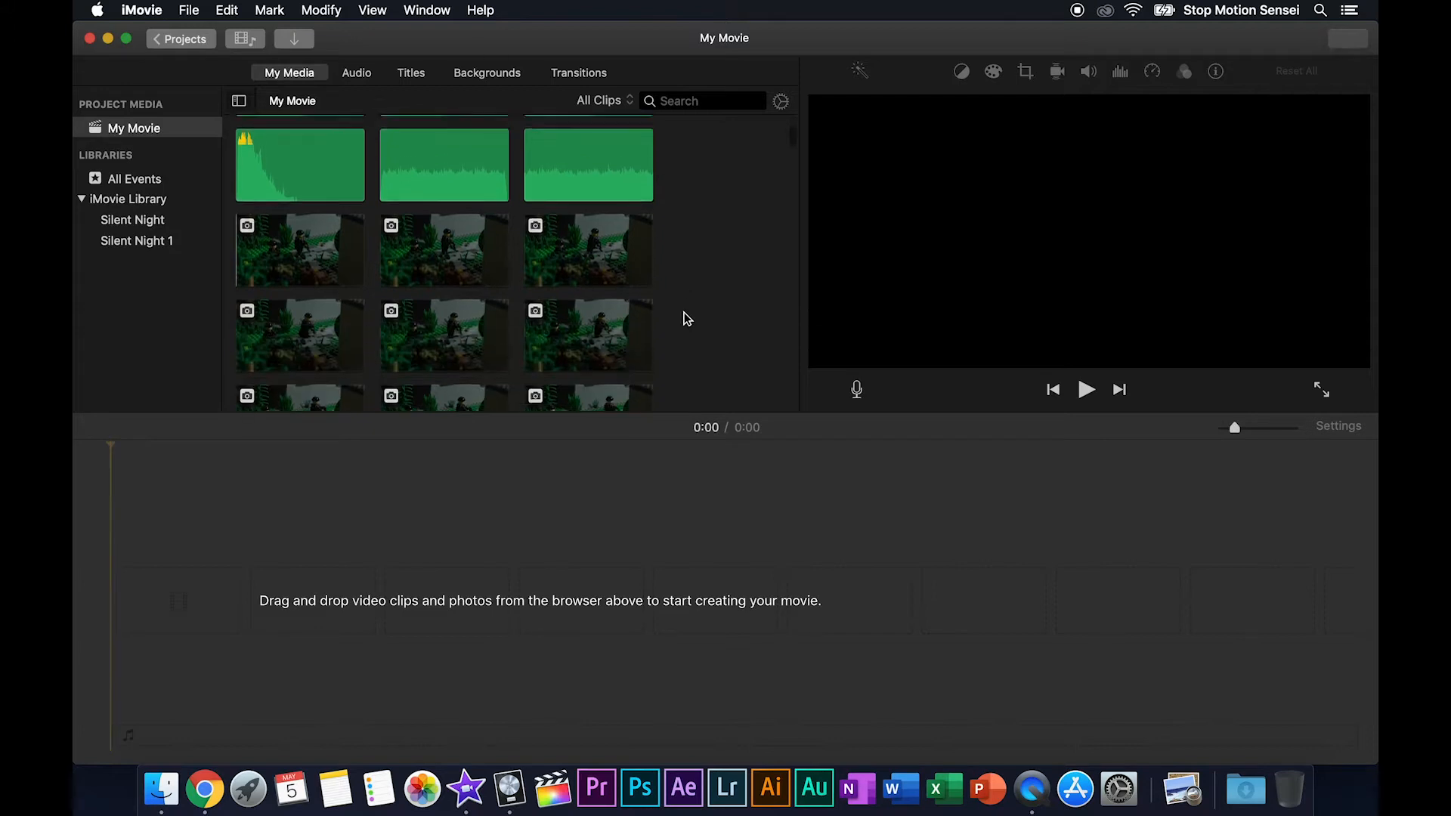
{"action": "left_click", "coordinate": [300, 226]}
{"action": "left_click_drag", "start_coordinate": [306, 246], "coordinate": [206, 597]}
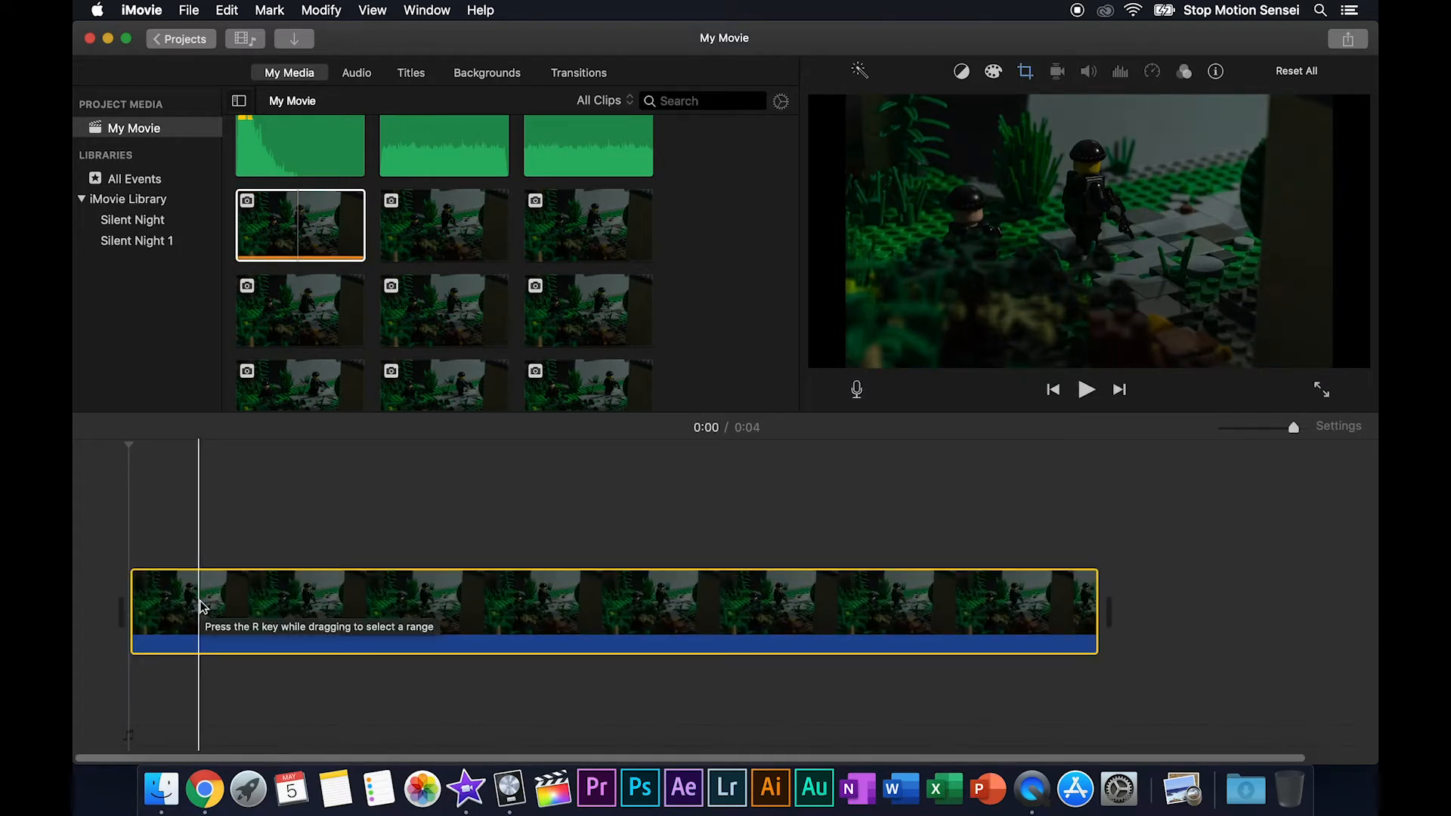
{"action": "key", "text": "super+z"}
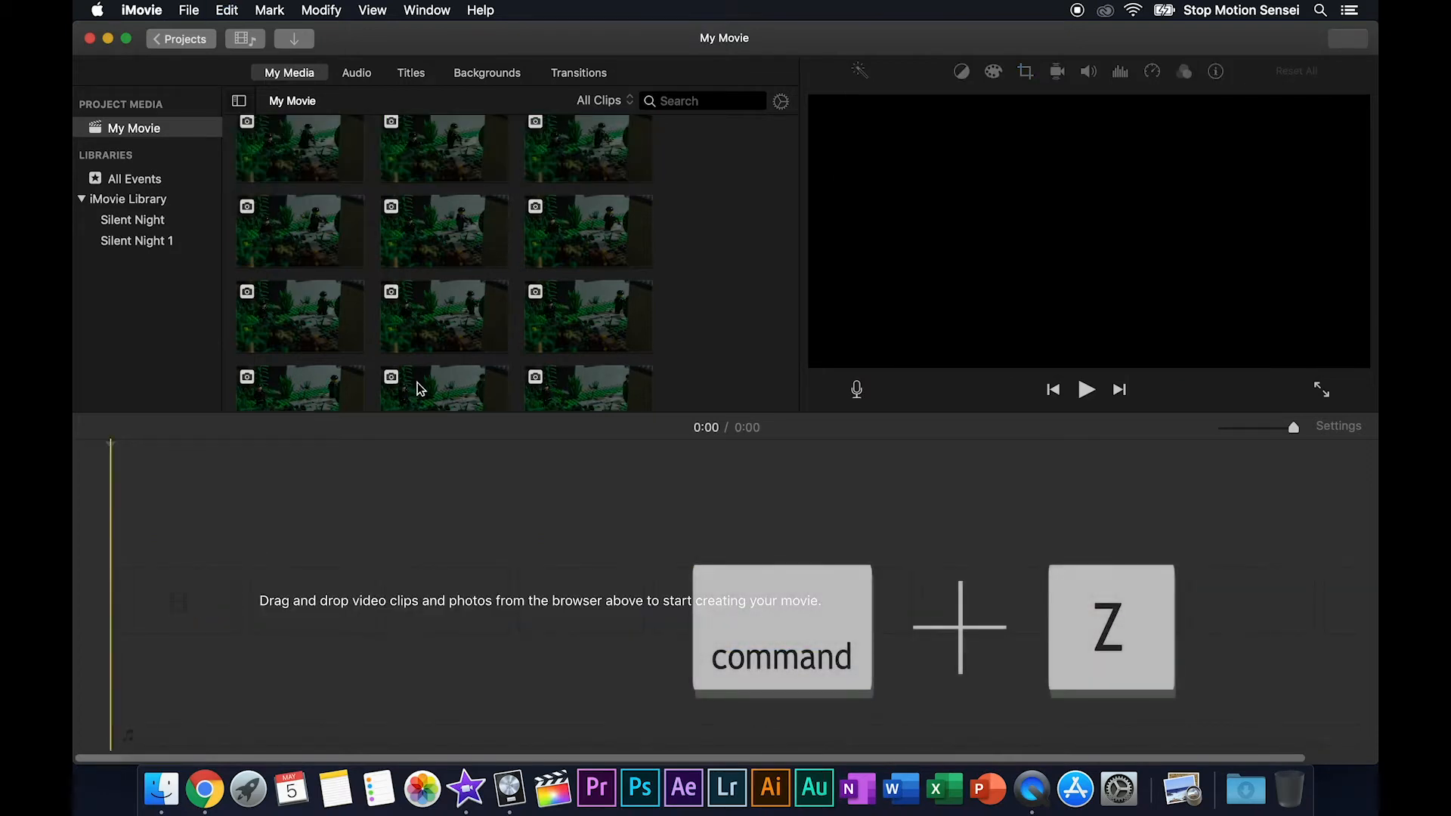
- Redo adding the sound effect clips to the project media
{"action": "left_click", "coordinate": [725, 288]}
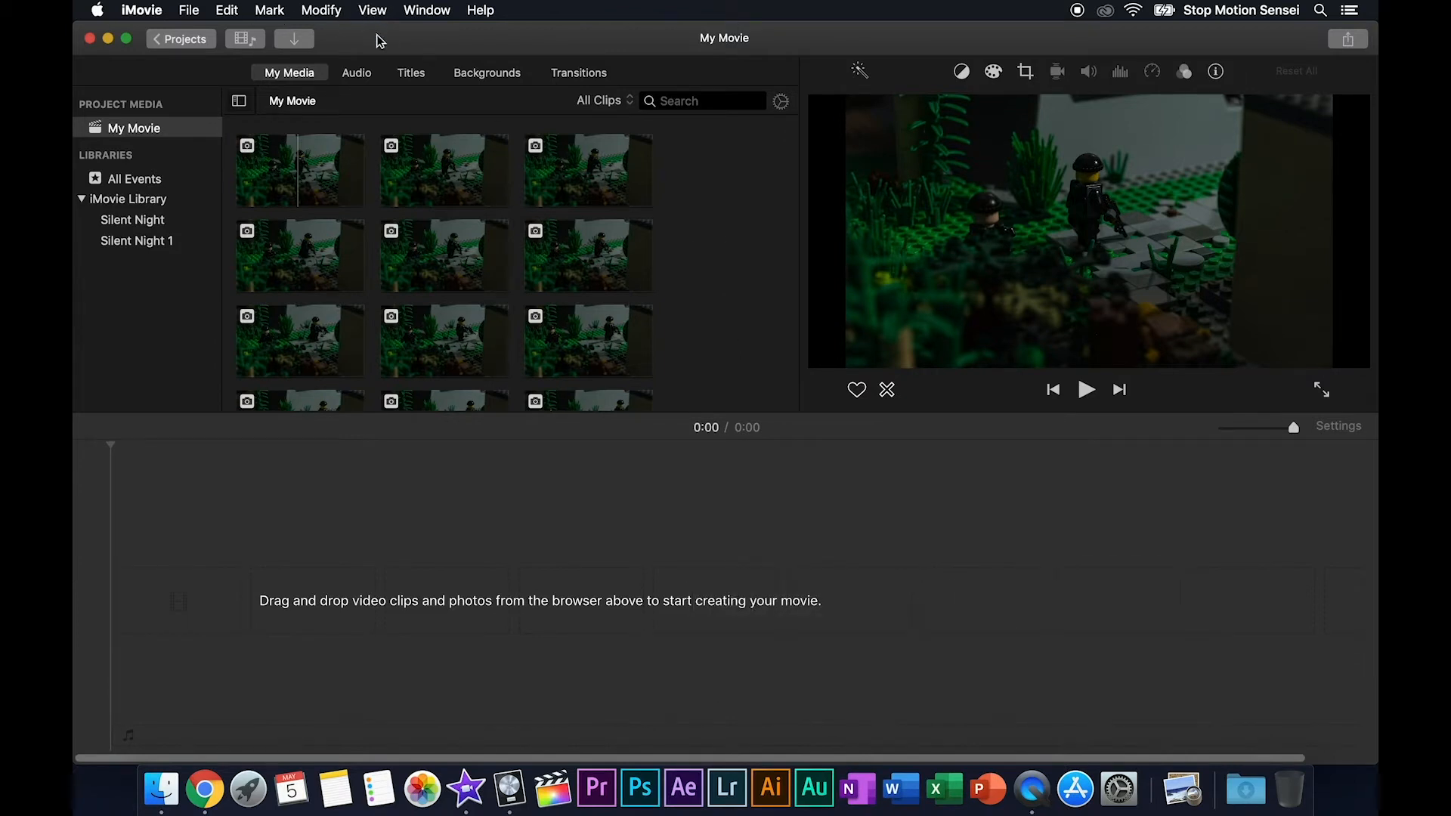
{"action": "left_click", "coordinate": [227, 10]}
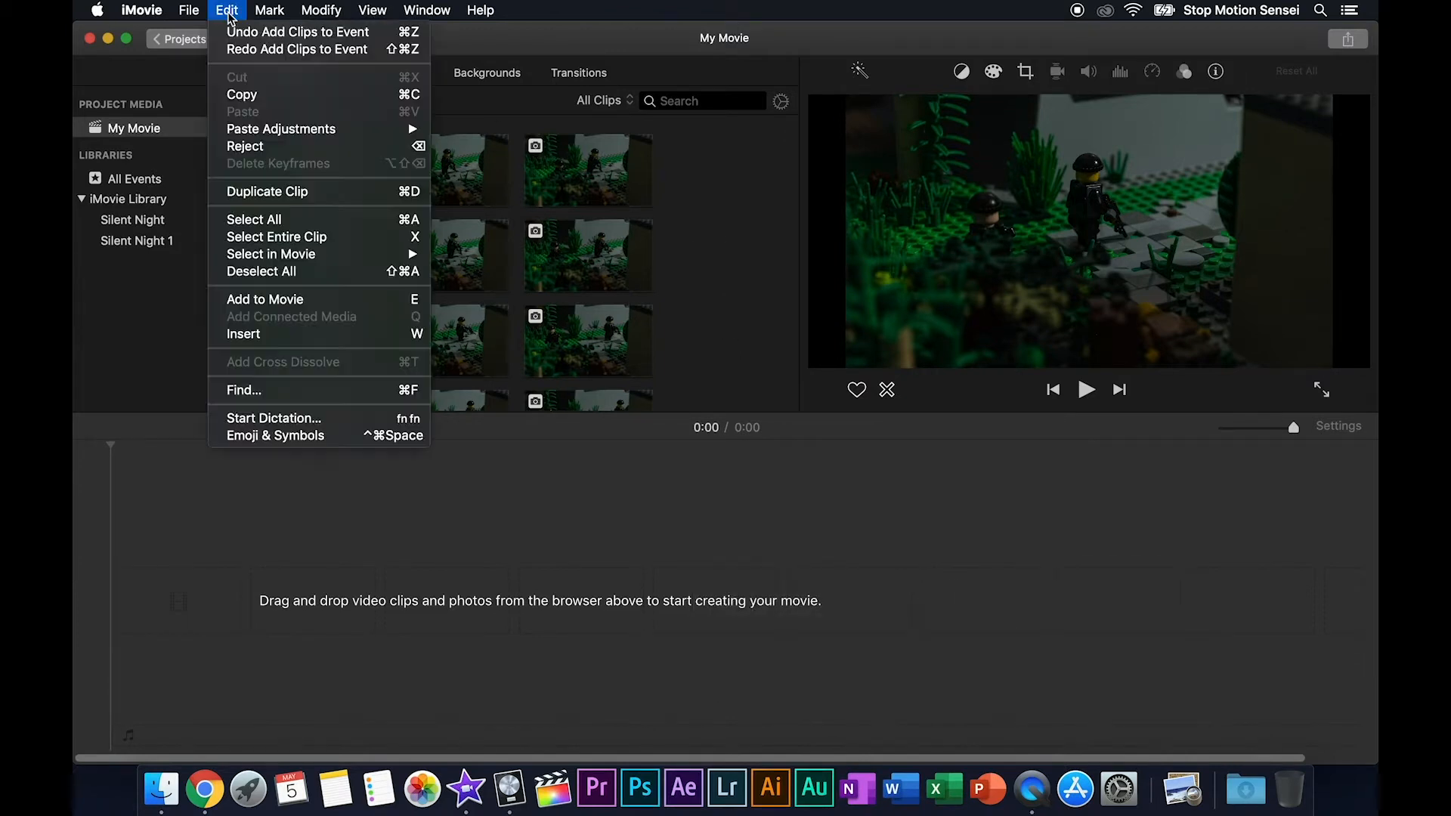
{"action": "left_click", "coordinate": [298, 50]}
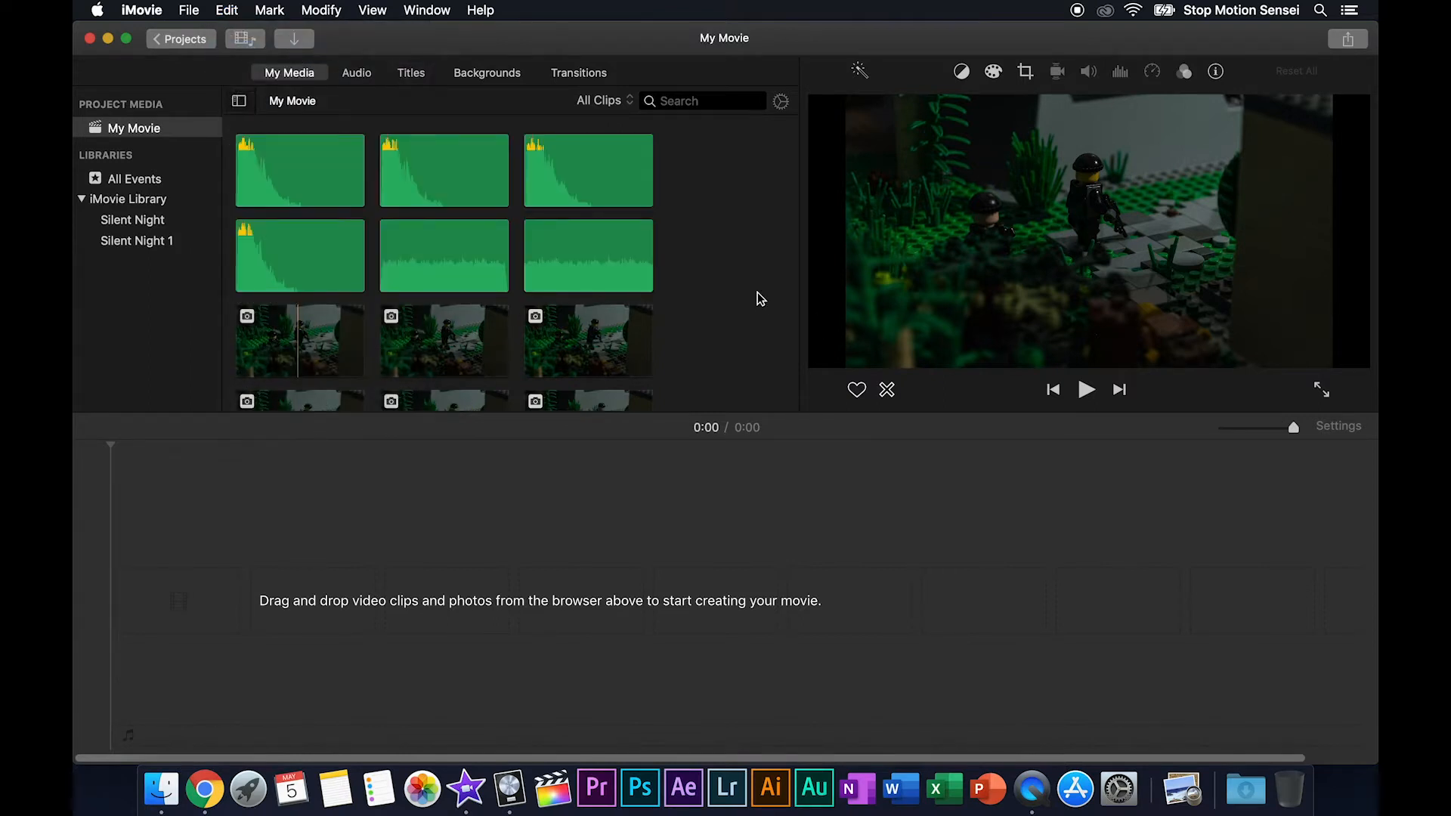
{"action": "left_click", "coordinate": [227, 10]}
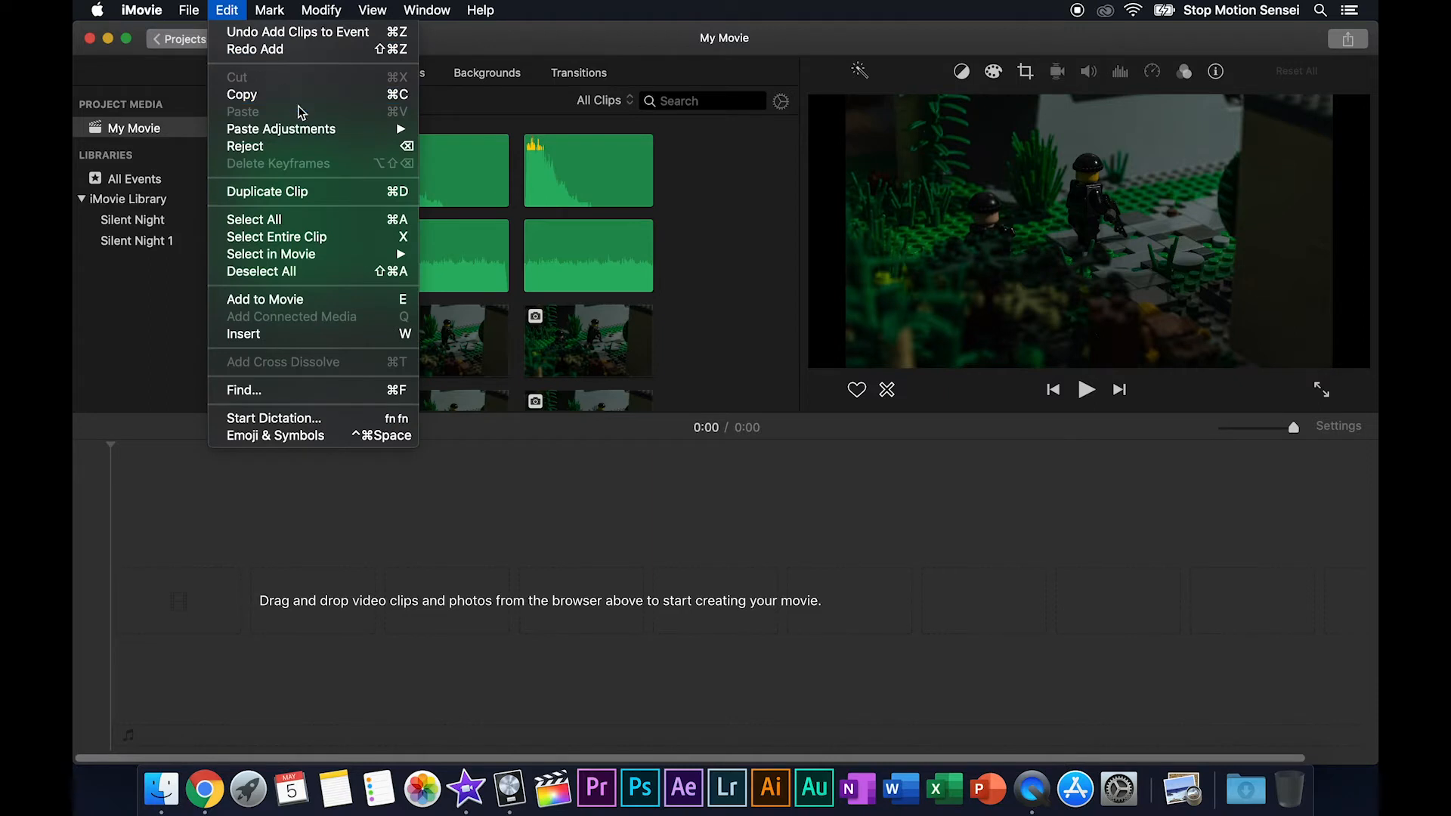
{"action": "left_click", "coordinate": [736, 275]}
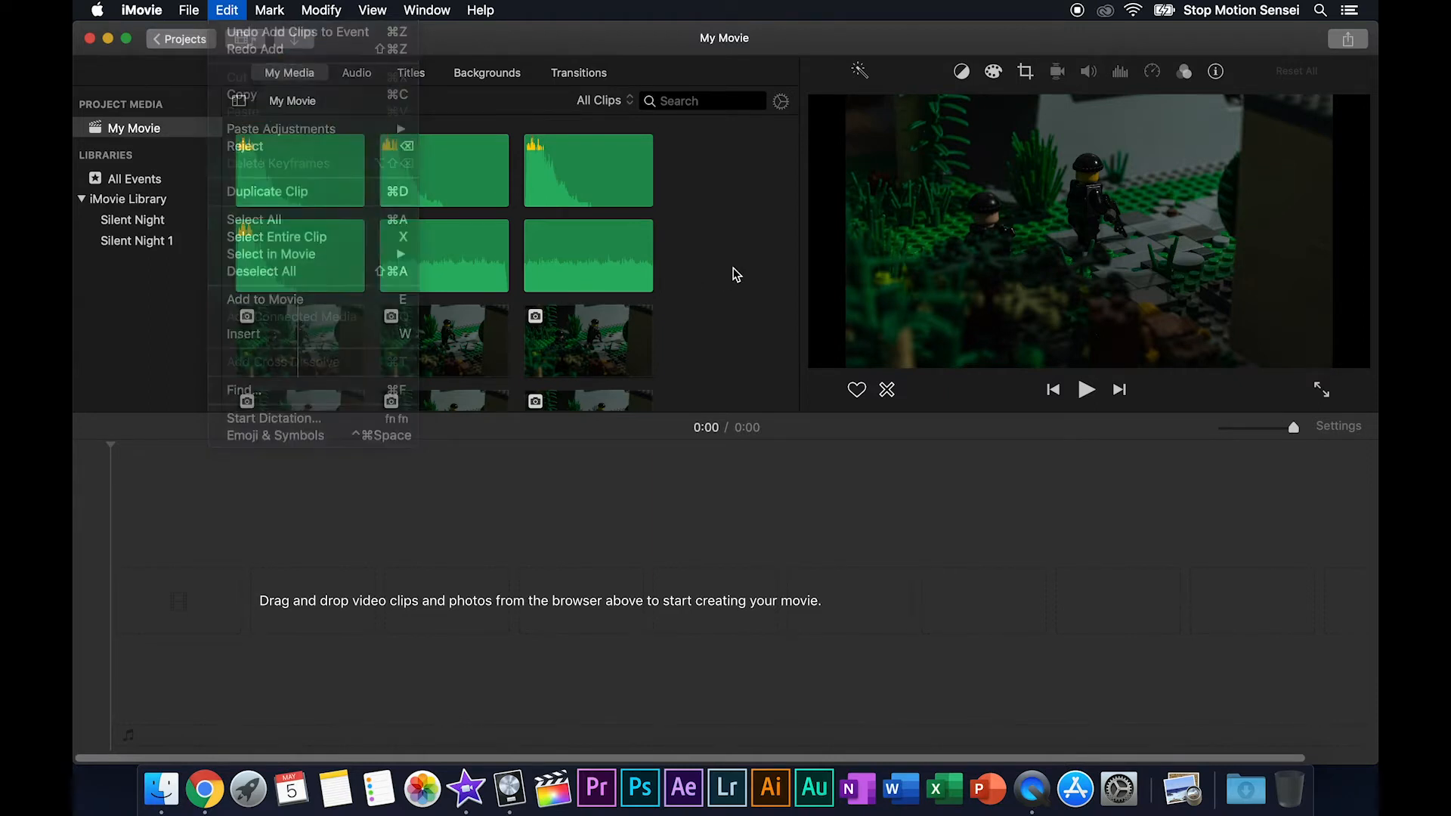
{"action": "scroll", "coordinate": [735, 275], "scroll_direction": "down", "scroll_amount": 3}
{"action": "scroll", "coordinate": [736, 274], "scroll_direction": "up", "scroll_amount": 3}
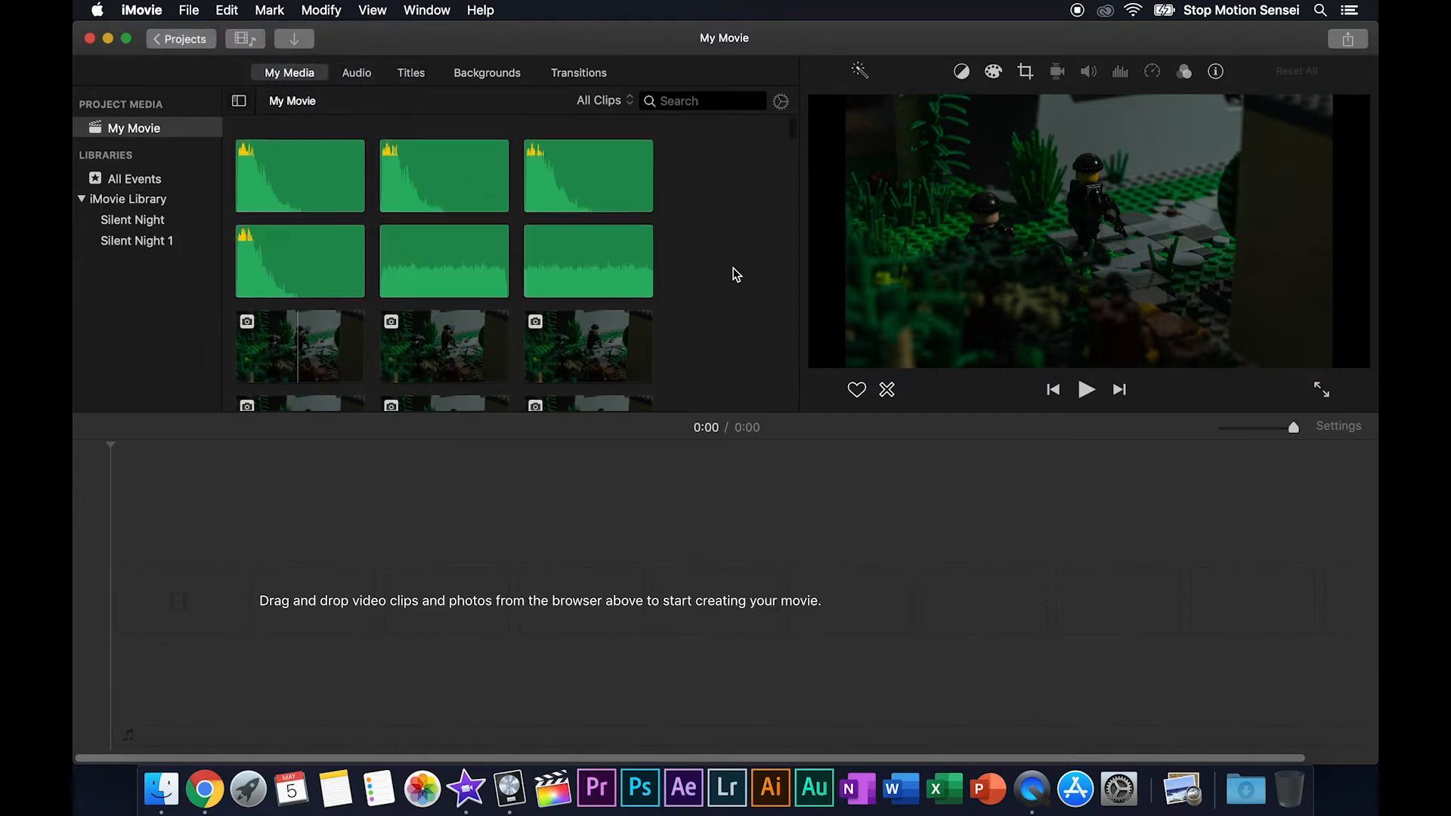
- Select all the still frames in the project media, from the first forest frame to the last one
{"action": "left_click", "coordinate": [319, 339]}
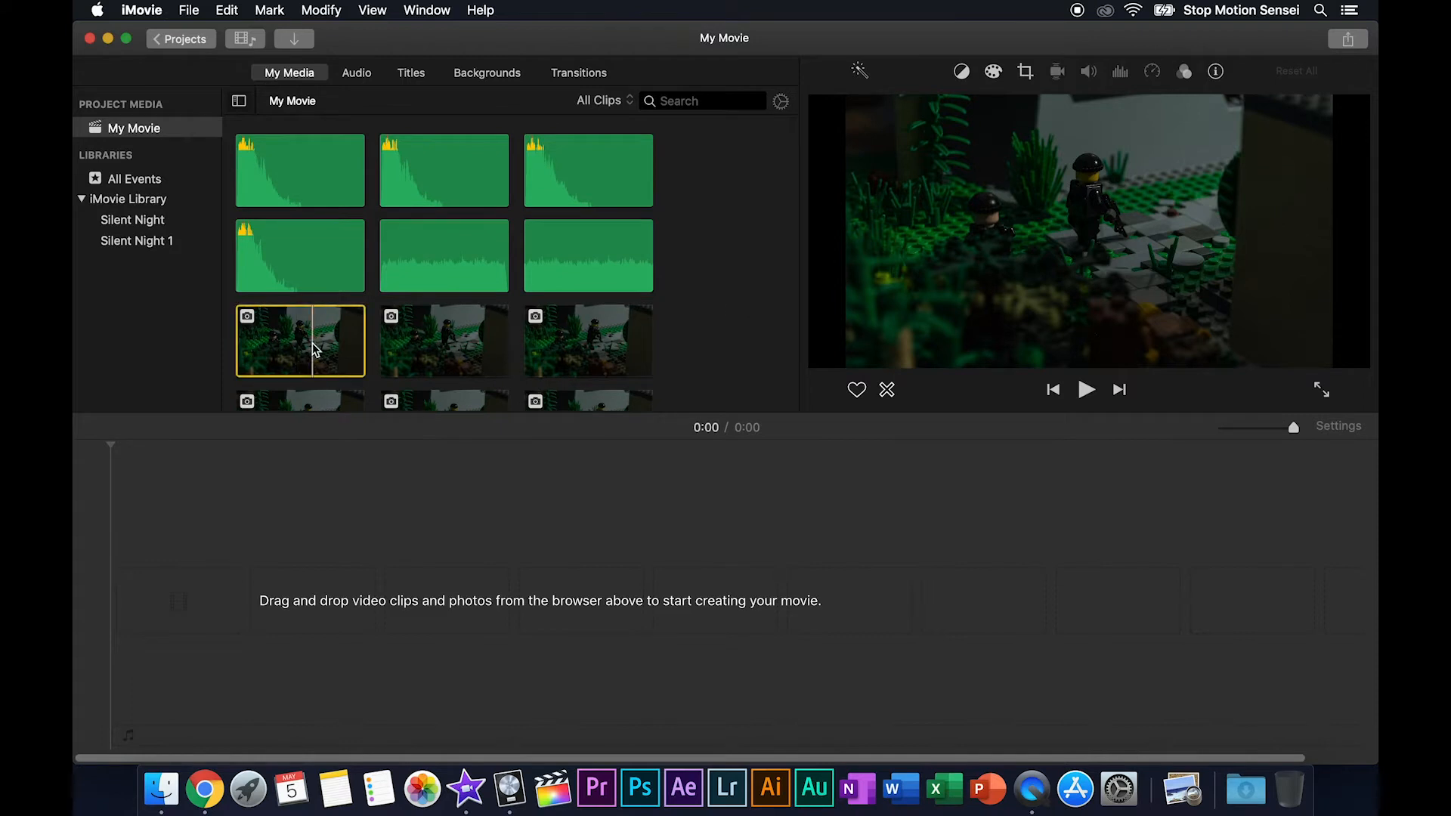
{"action": "scroll", "coordinate": [726, 275], "scroll_direction": "down", "scroll_amount": 3}
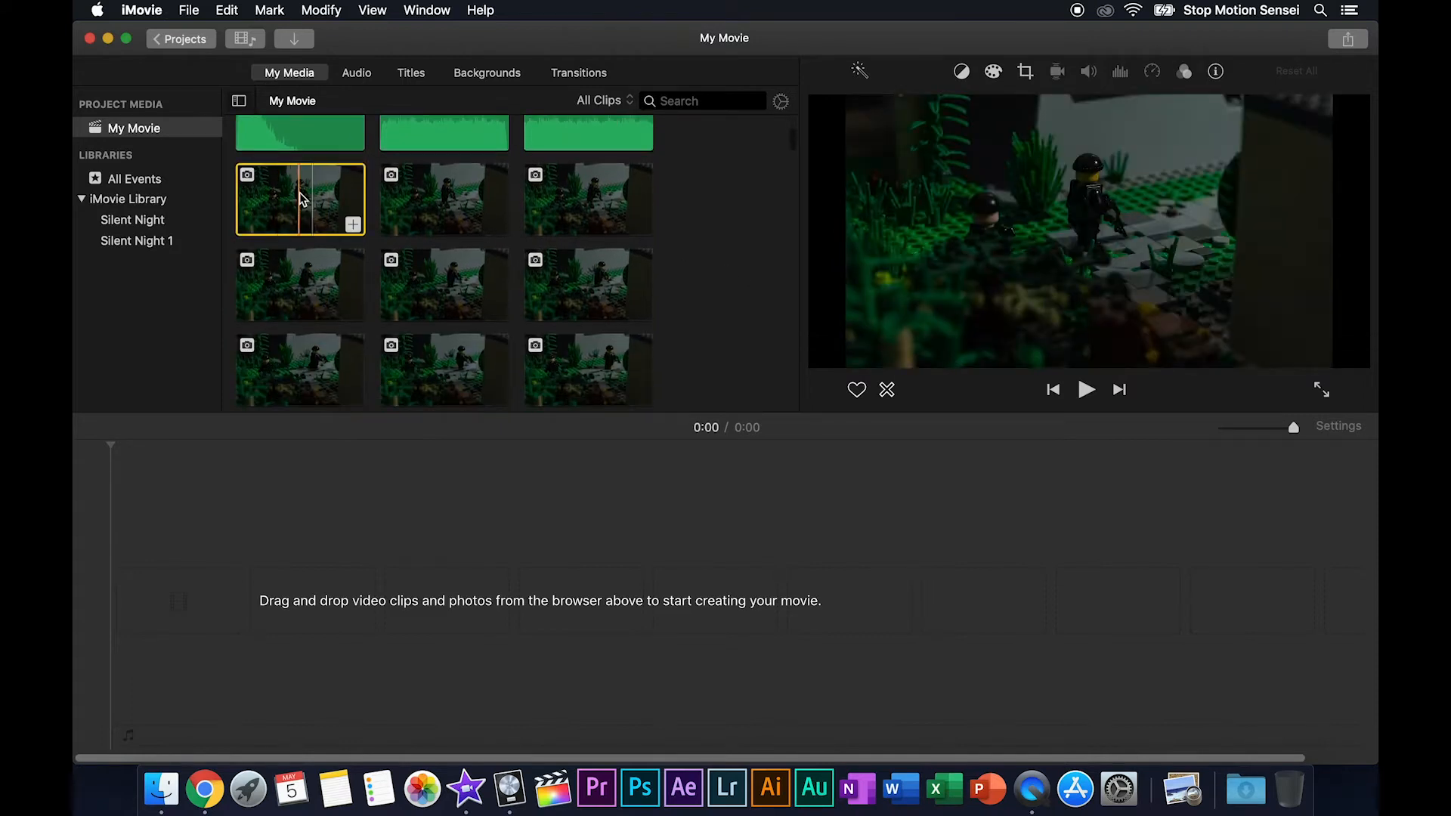
{"action": "scroll", "coordinate": [693, 233], "scroll_direction": "down", "scroll_amount": 5}
{"action": "scroll", "coordinate": [693, 232], "scroll_direction": "down", "scroll_amount": 5}
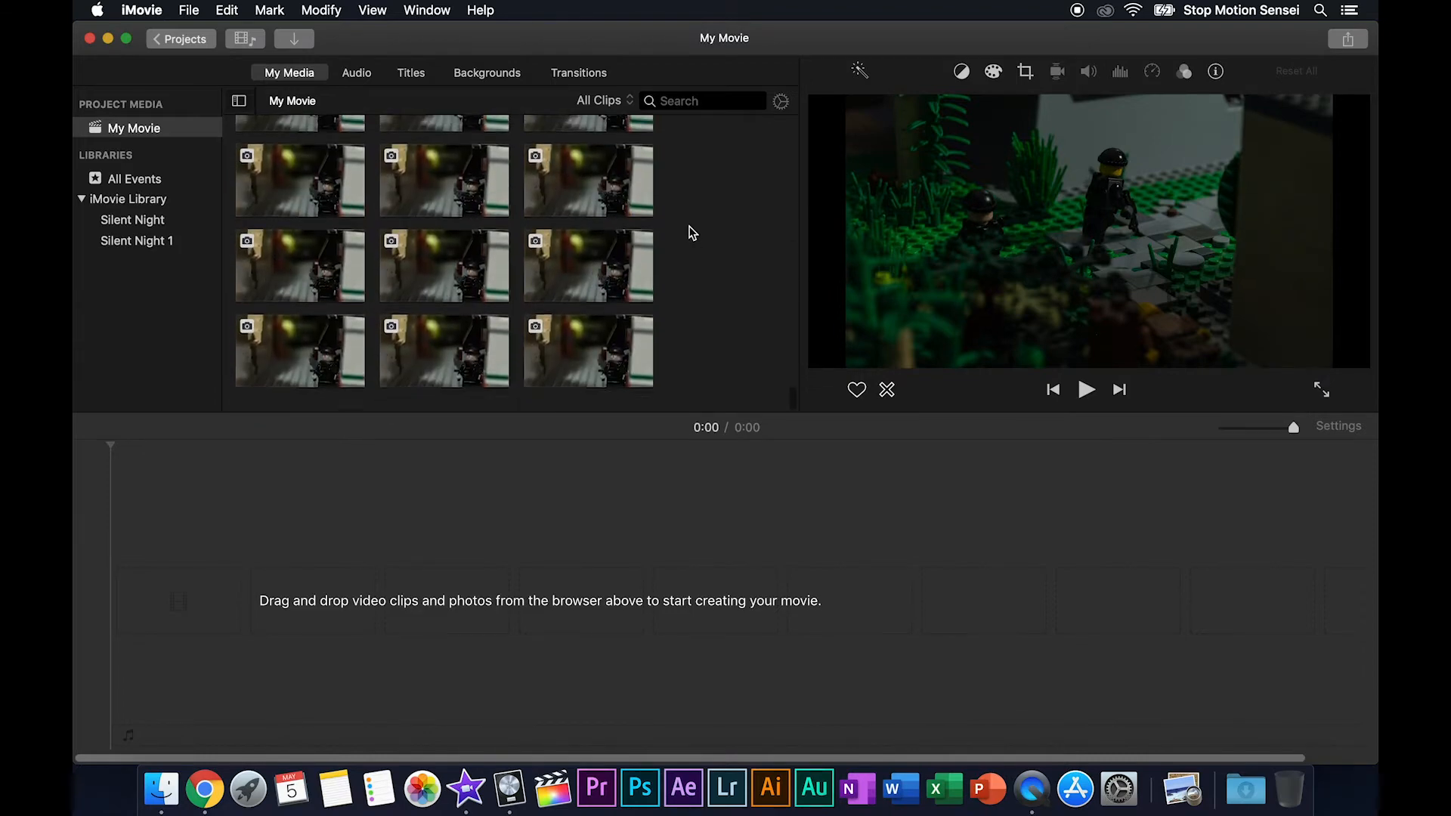
{"action": "key", "text": "shift"}
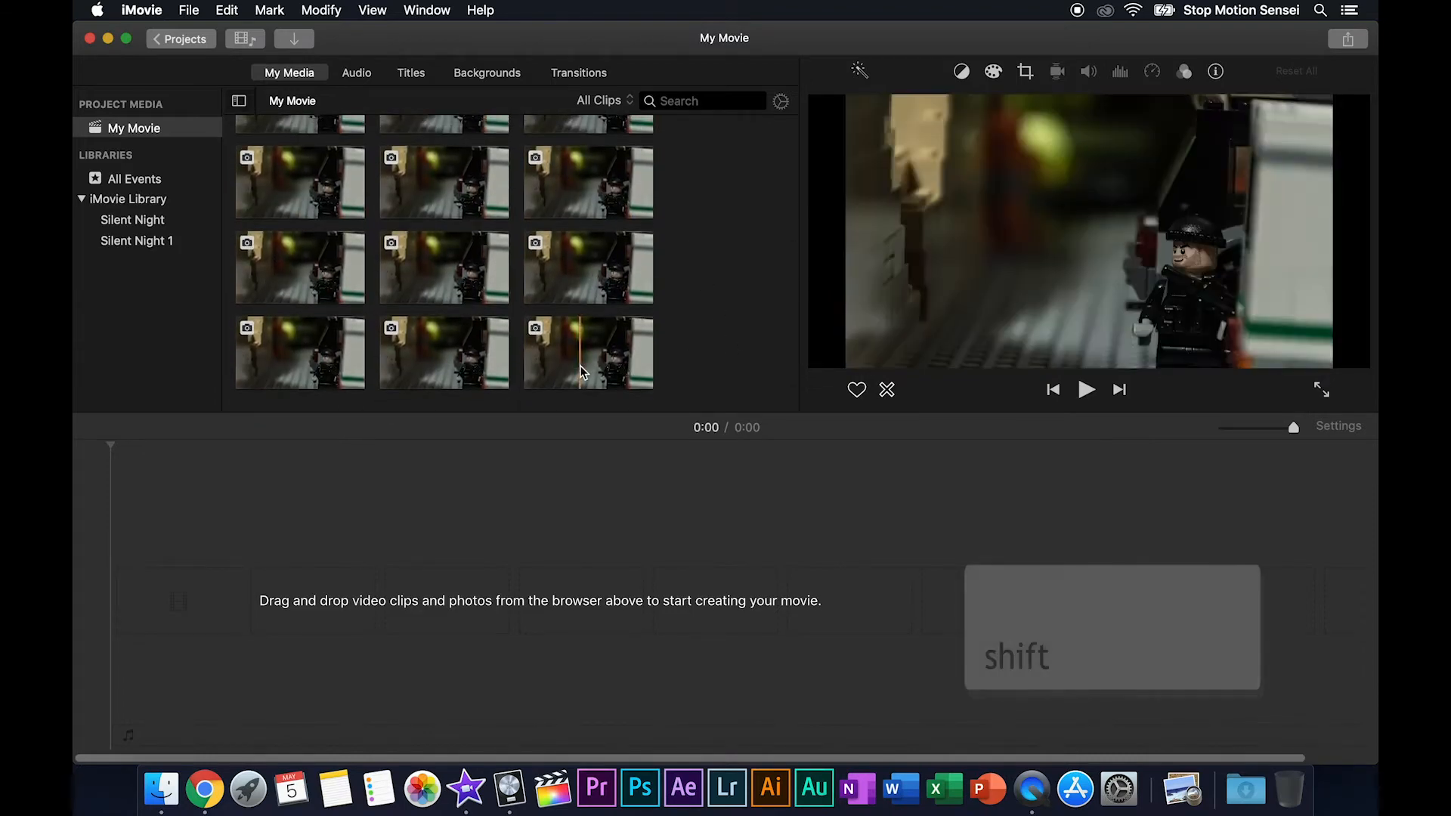
{"action": "left_click", "coordinate": [581, 371], "text": "shift"}
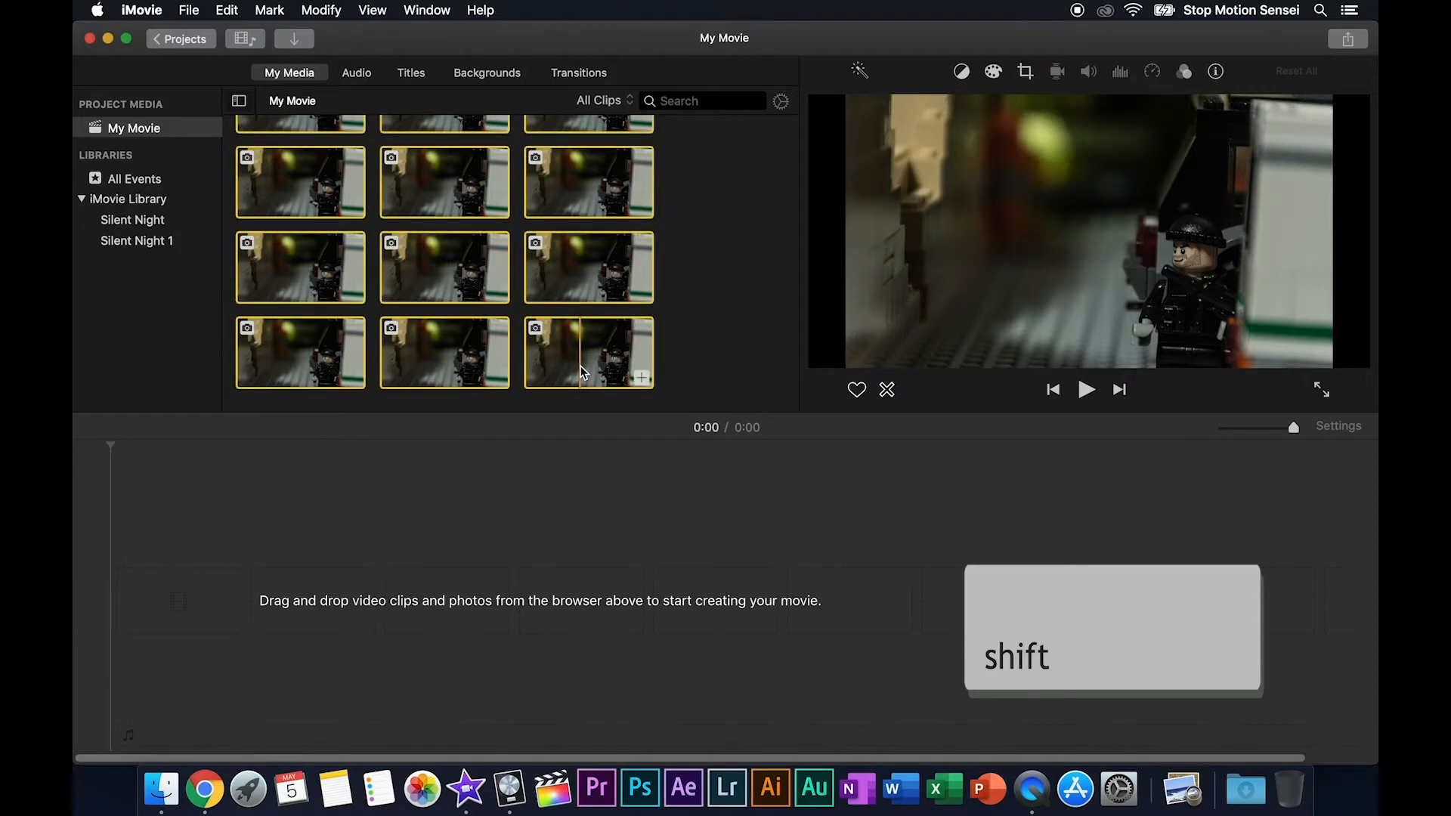
- Look through the selected still frames in the project media to check that every scene is included
{"action": "scroll", "coordinate": [732, 272], "scroll_direction": "up", "scroll_amount": 10}
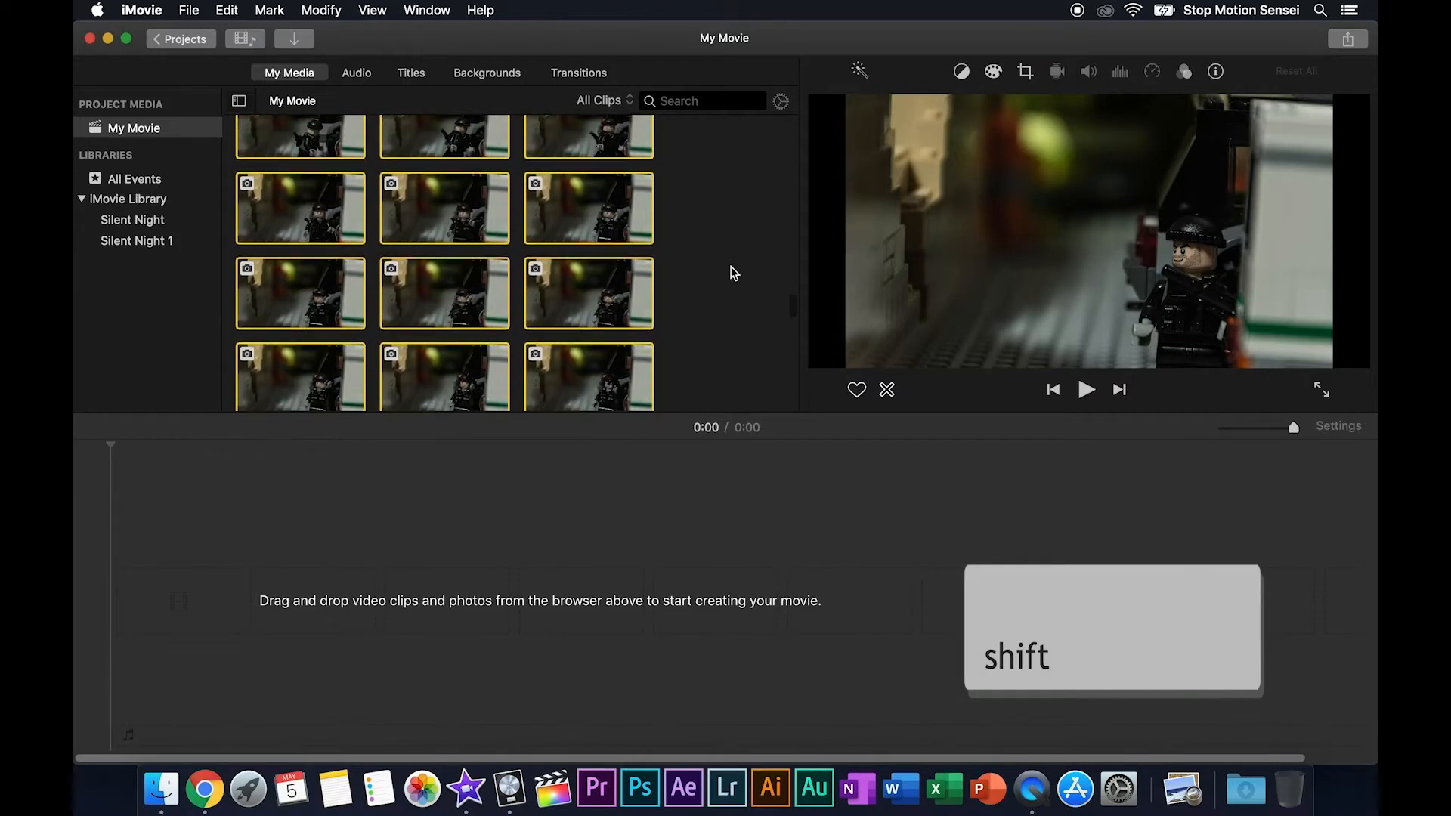
{"action": "scroll", "coordinate": [731, 273], "scroll_direction": "up", "scroll_amount": 10}
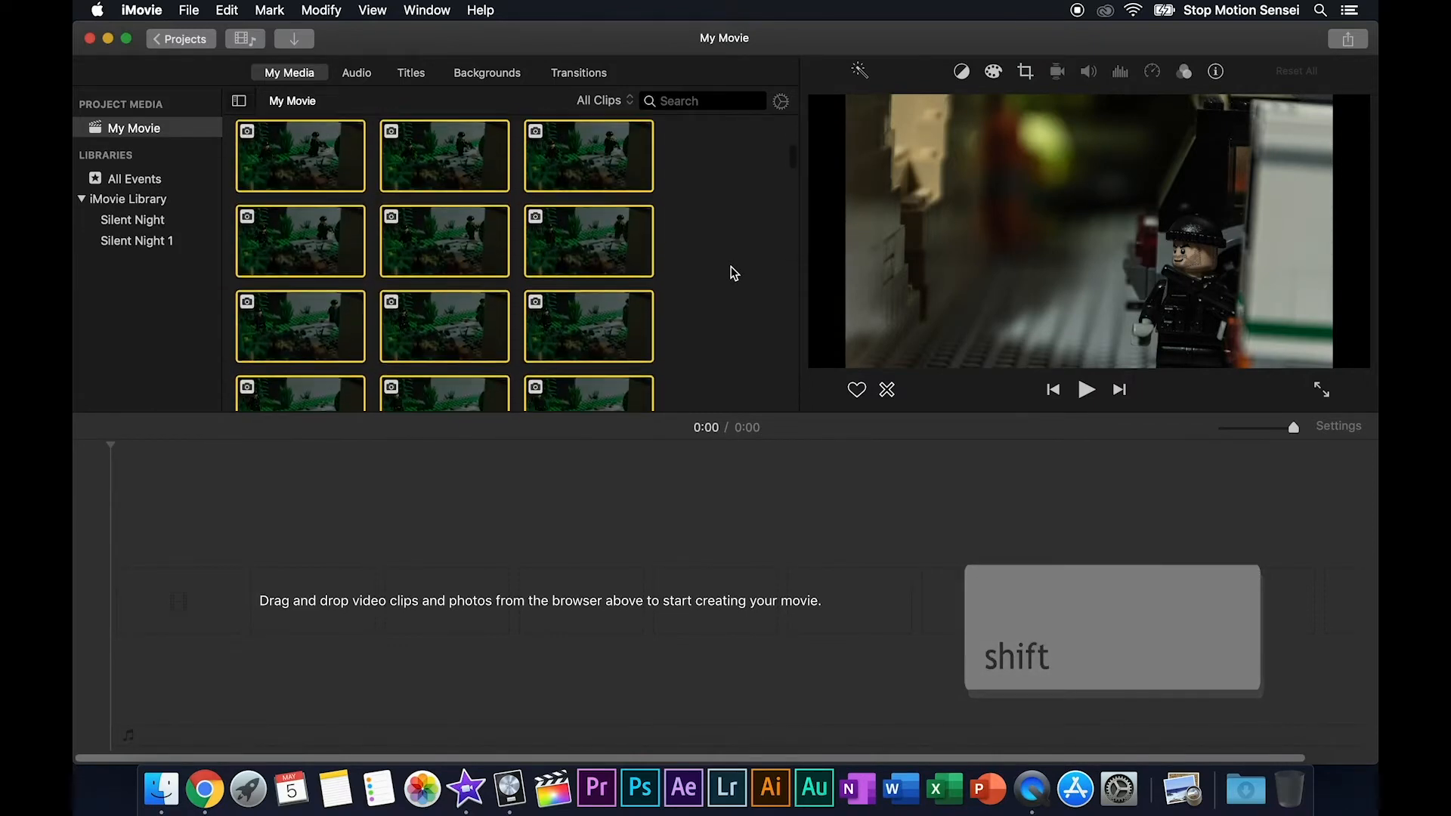
{"action": "scroll", "coordinate": [732, 272], "scroll_direction": "up", "scroll_amount": 10}
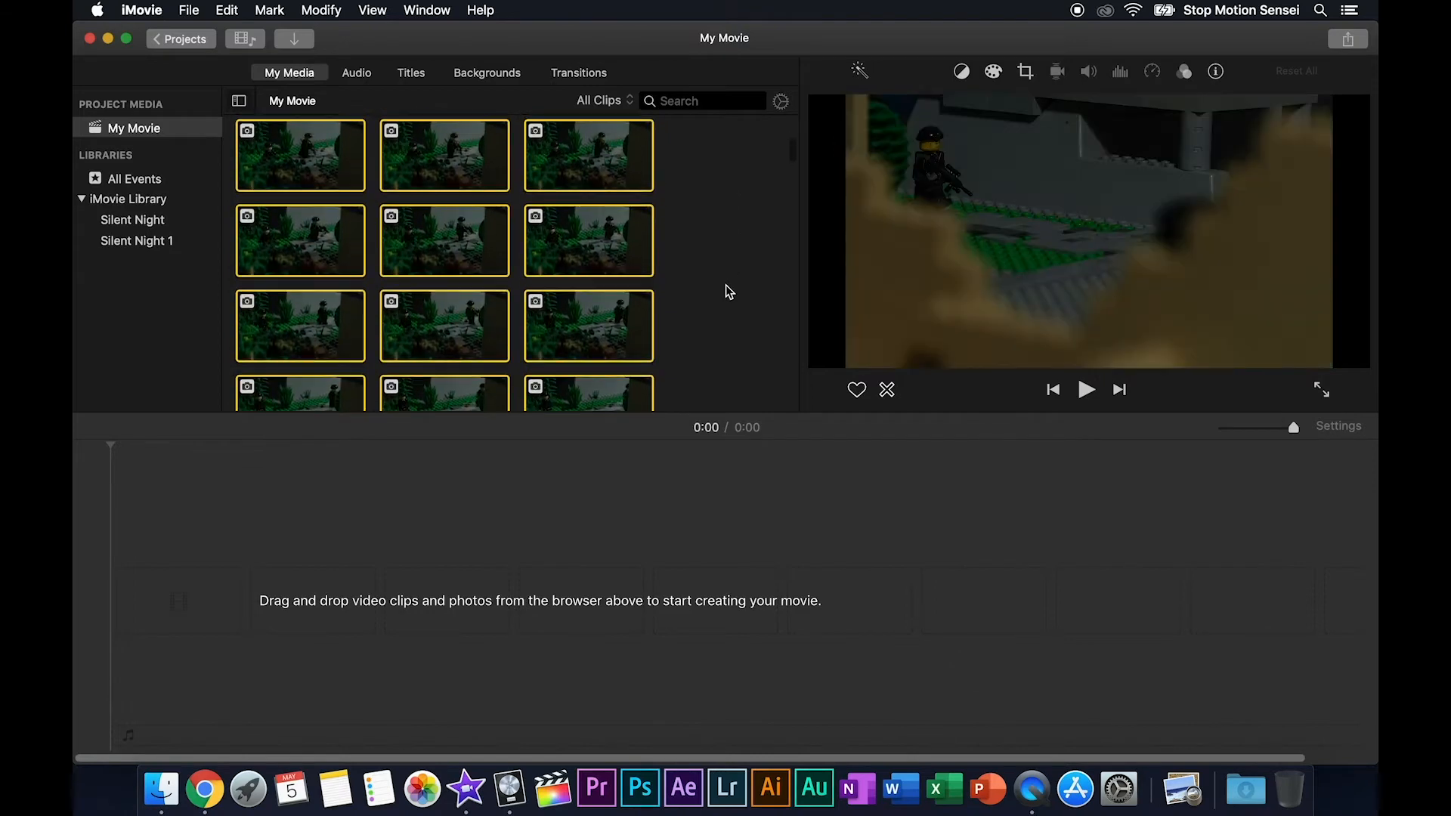
{"action": "scroll", "coordinate": [728, 291], "scroll_direction": "down", "scroll_amount": 10}
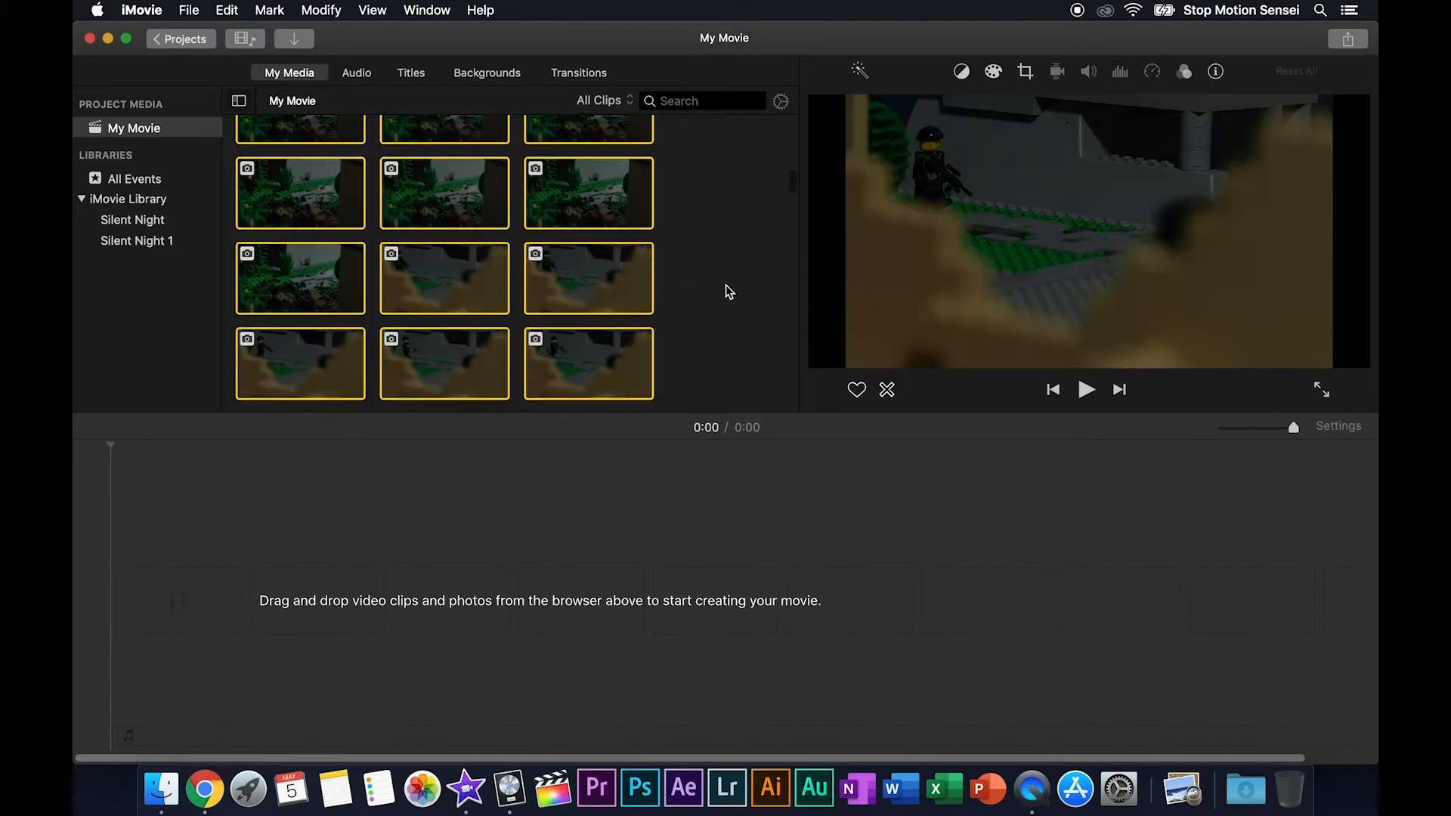
{"action": "scroll", "coordinate": [728, 291], "scroll_direction": "down", "scroll_amount": 10}
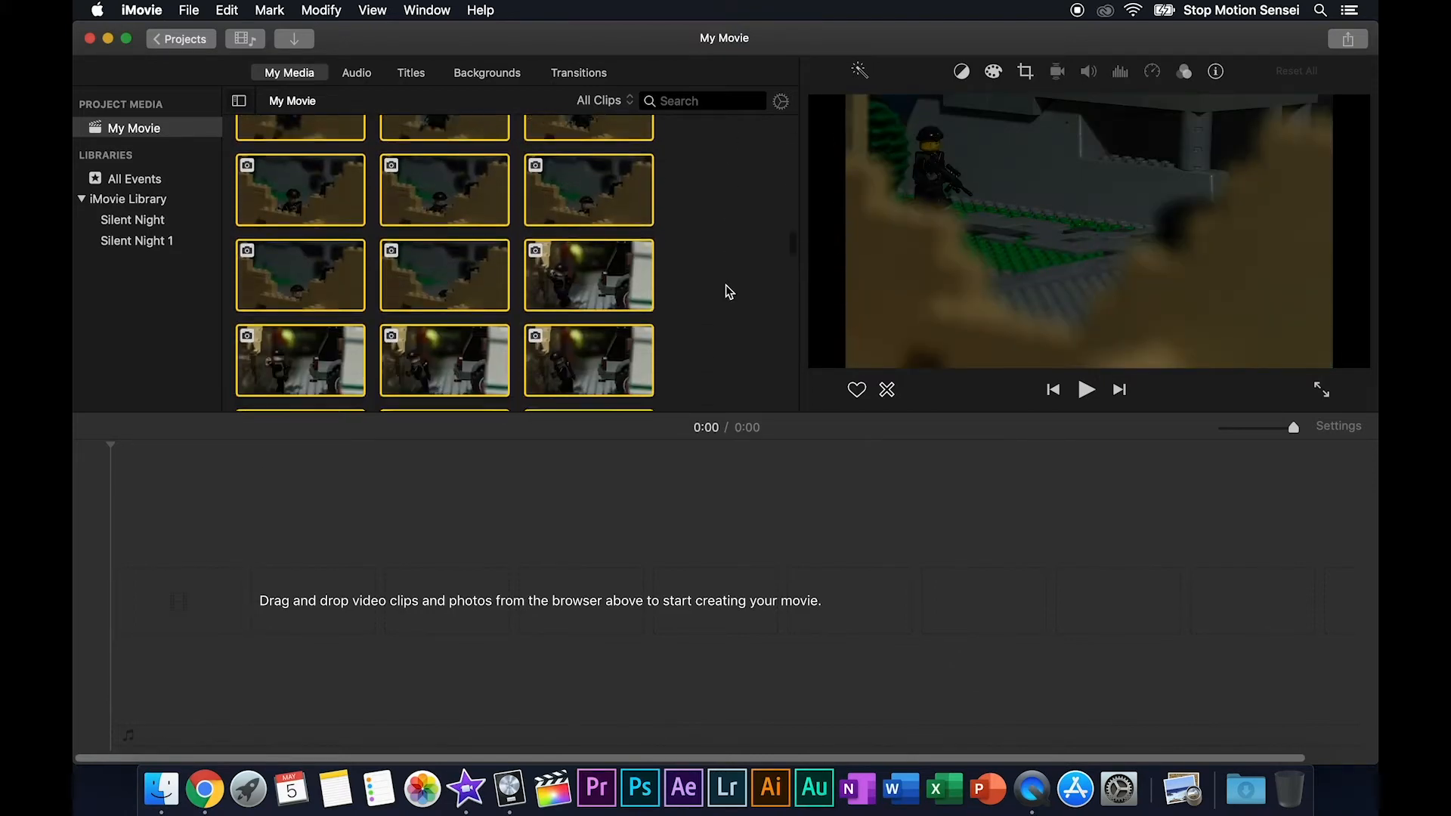
{"action": "scroll", "coordinate": [728, 292], "scroll_direction": "down", "scroll_amount": 10}
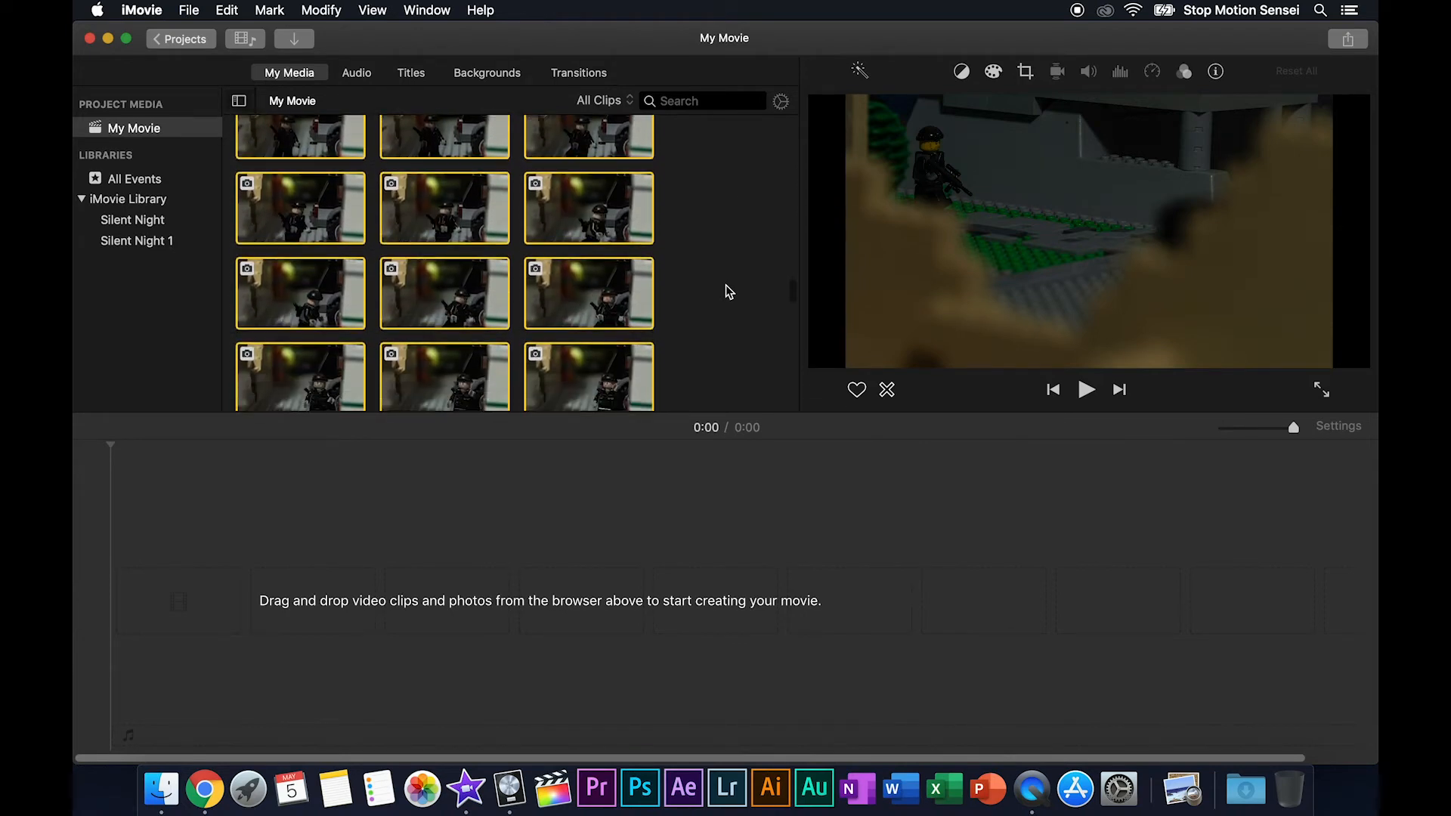
{"action": "scroll", "coordinate": [728, 291], "scroll_direction": "down", "scroll_amount": 10}
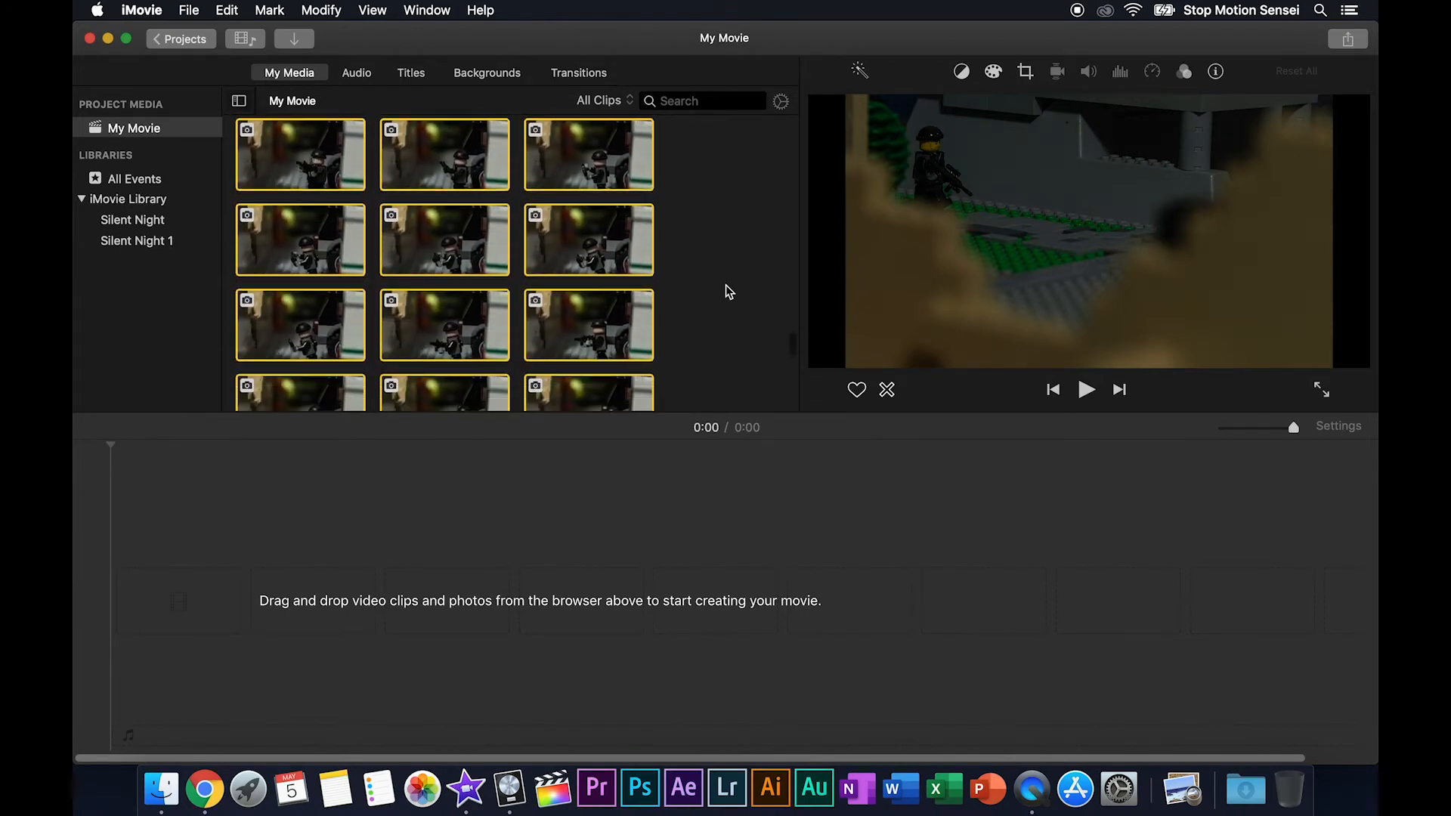
{"action": "scroll", "coordinate": [726, 292], "scroll_direction": "up", "scroll_amount": 10}
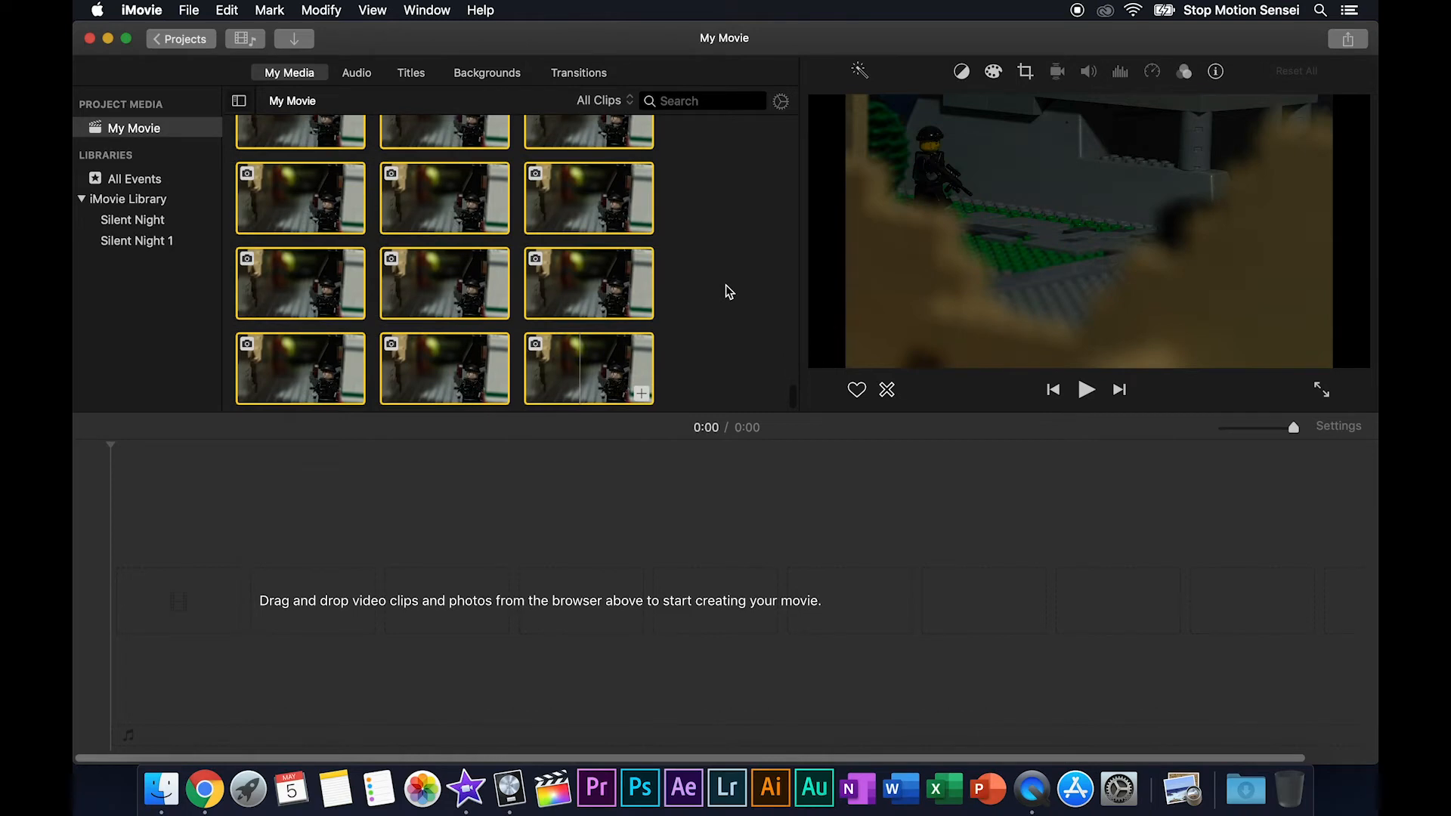
{"action": "scroll", "coordinate": [726, 287], "scroll_direction": "up", "scroll_amount": 15}
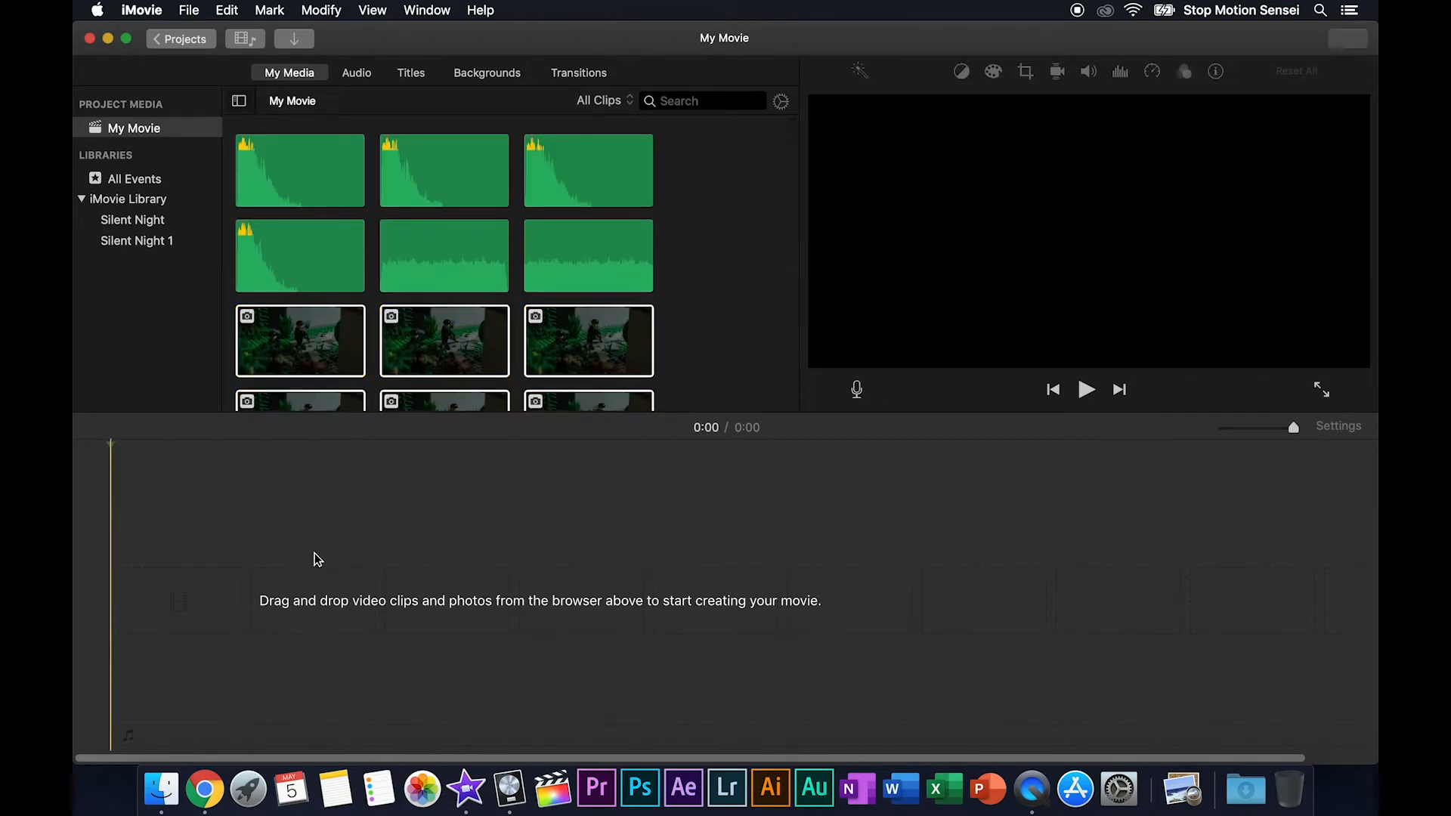
- Add all the selected still frames to the empty timeline and clear the clip selection there
{"action": "left_click_drag", "start_coordinate": [286, 342], "coordinate": [172, 602]}
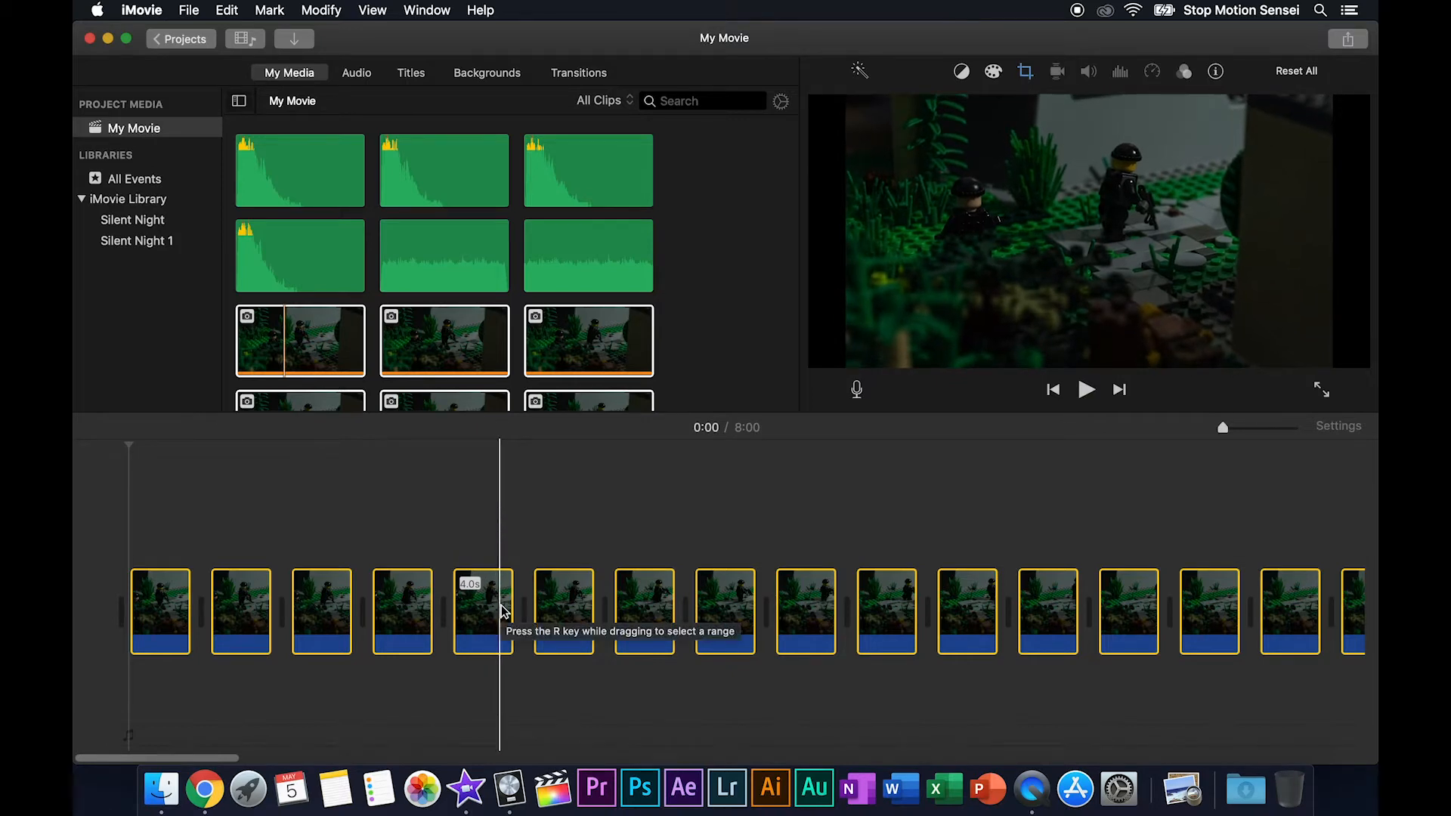
{"action": "left_click", "coordinate": [496, 502]}
{"action": "left_click", "coordinate": [259, 507]}
{"action": "left_click_drag", "start_coordinate": [259, 444], "coordinate": [129, 444]}
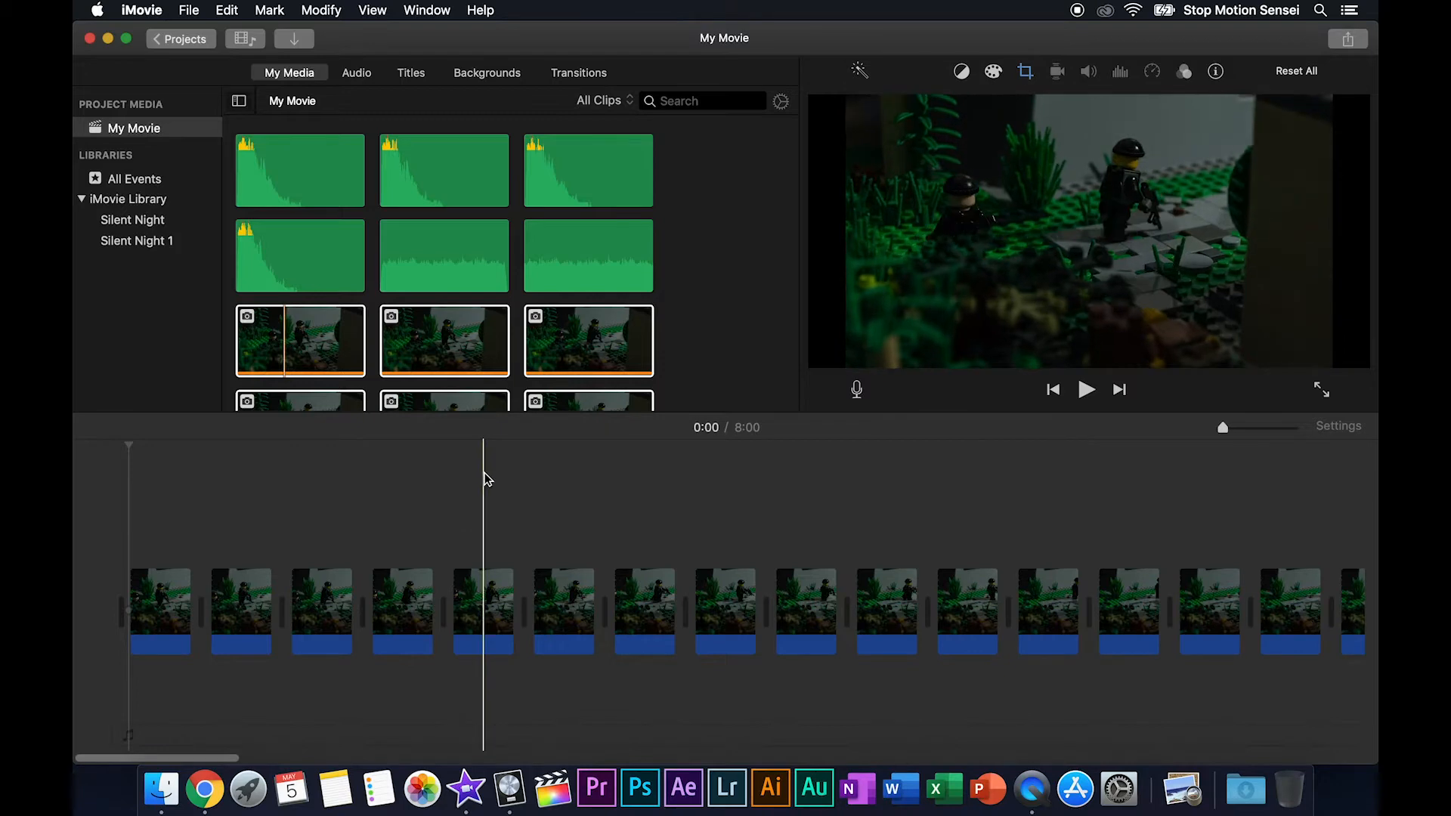
{"action": "left_click", "coordinate": [260, 514]}
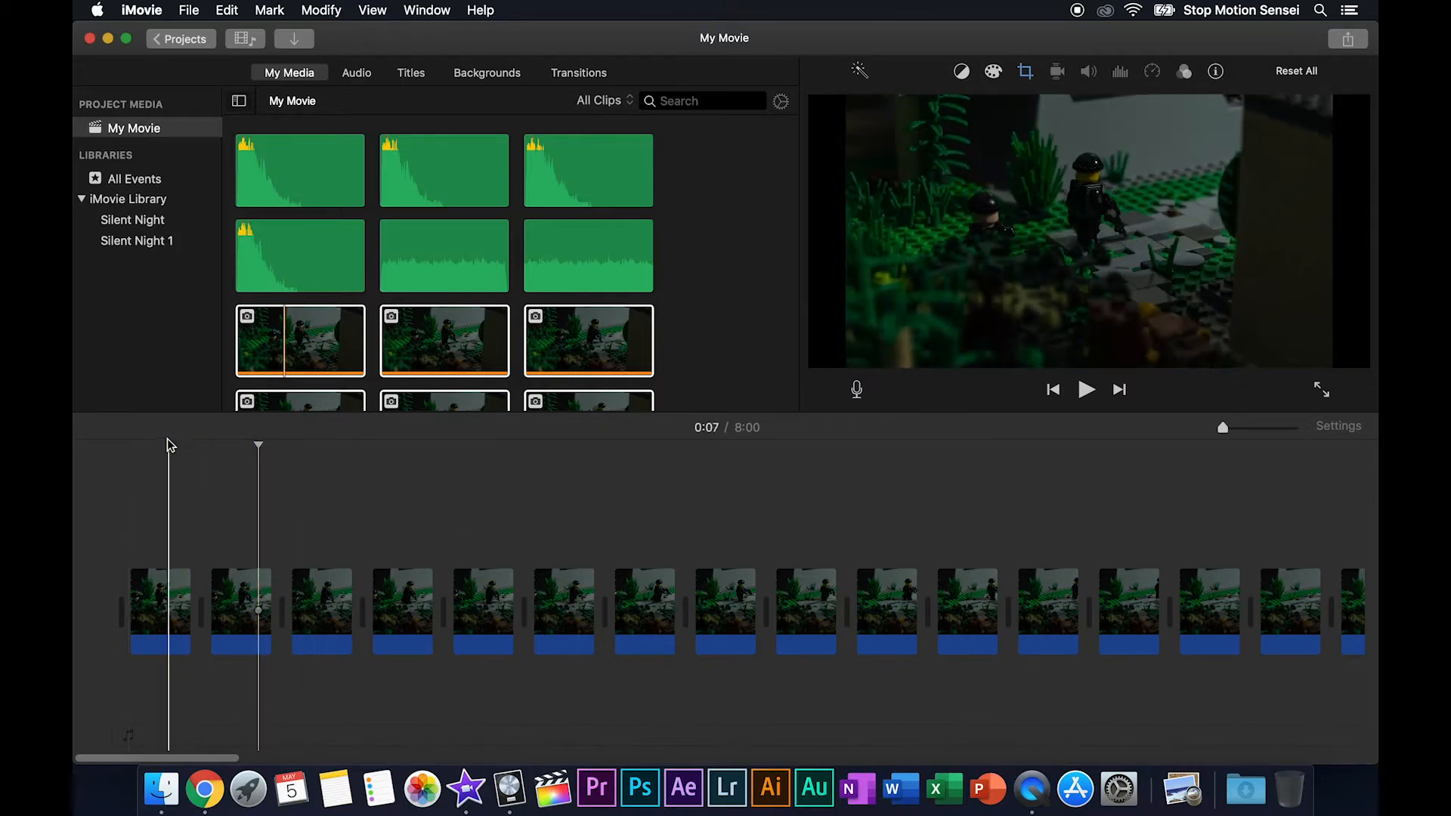
- Set the duration of the first frame on the timeline to 0.1 seconds
{"action": "left_click", "coordinate": [159, 590]}
{"action": "left_click", "coordinate": [168, 588]}
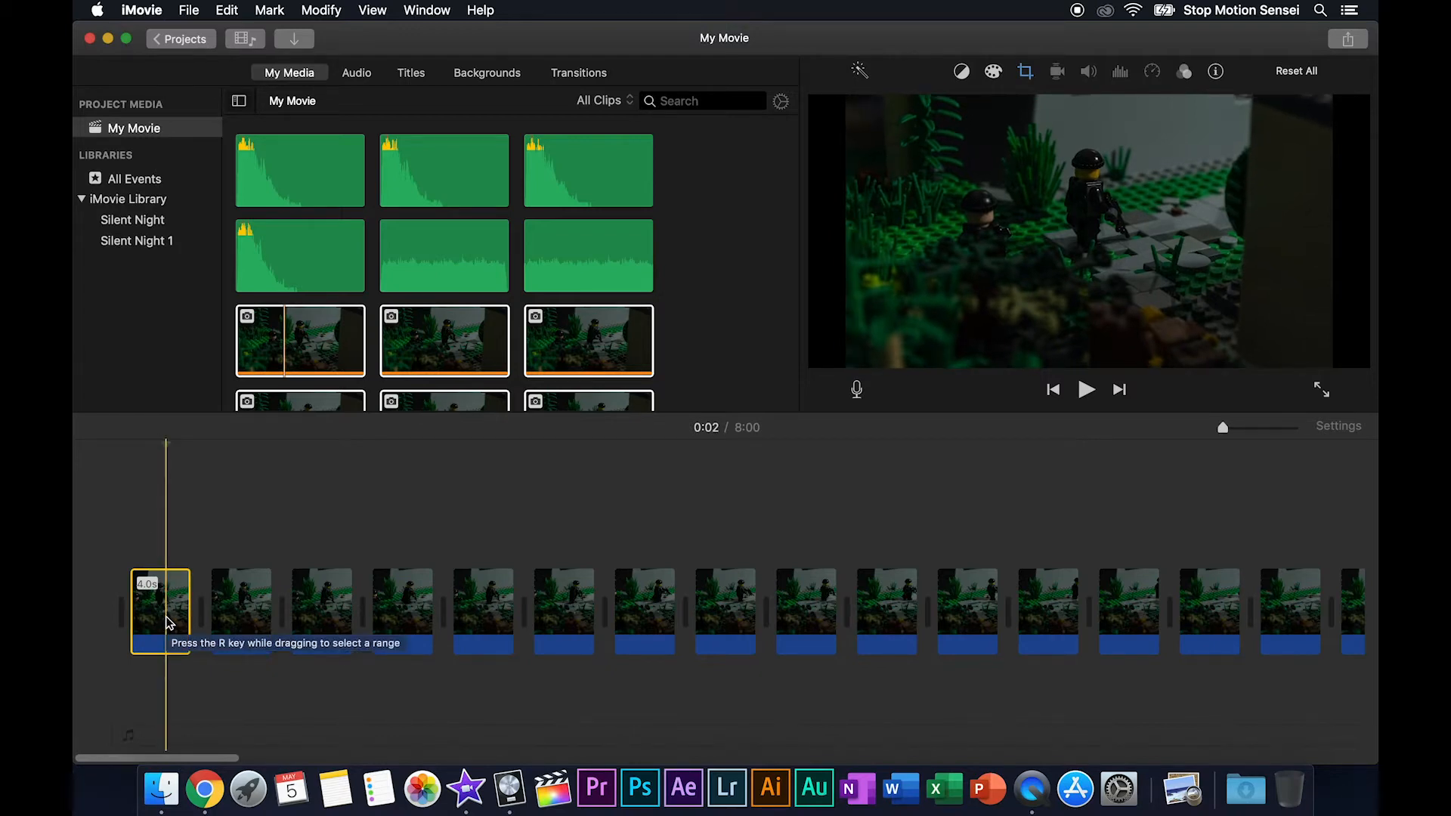
{"action": "left_click", "coordinate": [1216, 73]}
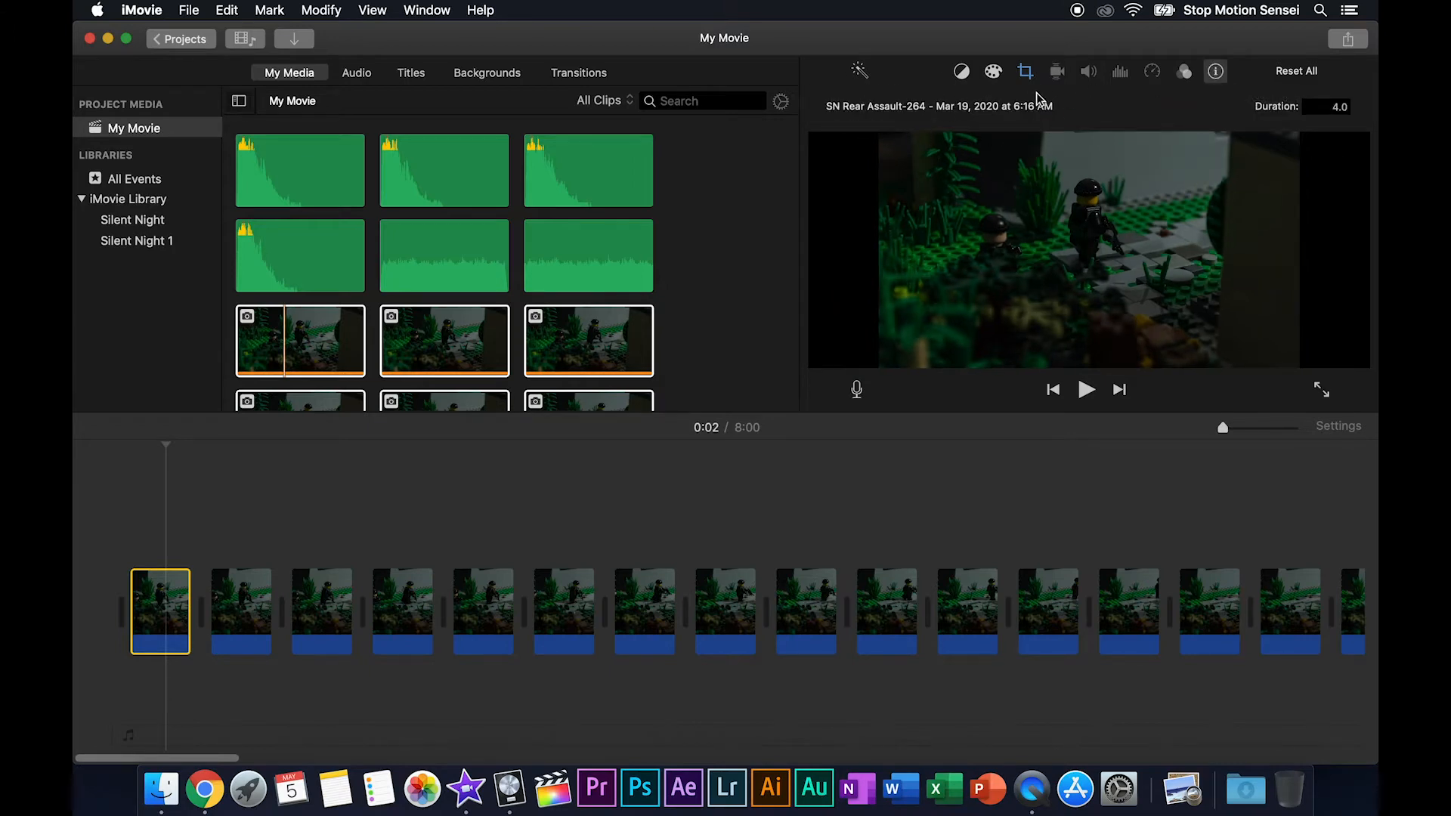
{"action": "left_click", "coordinate": [1343, 108]}
{"action": "double_click", "coordinate": [1342, 108]}
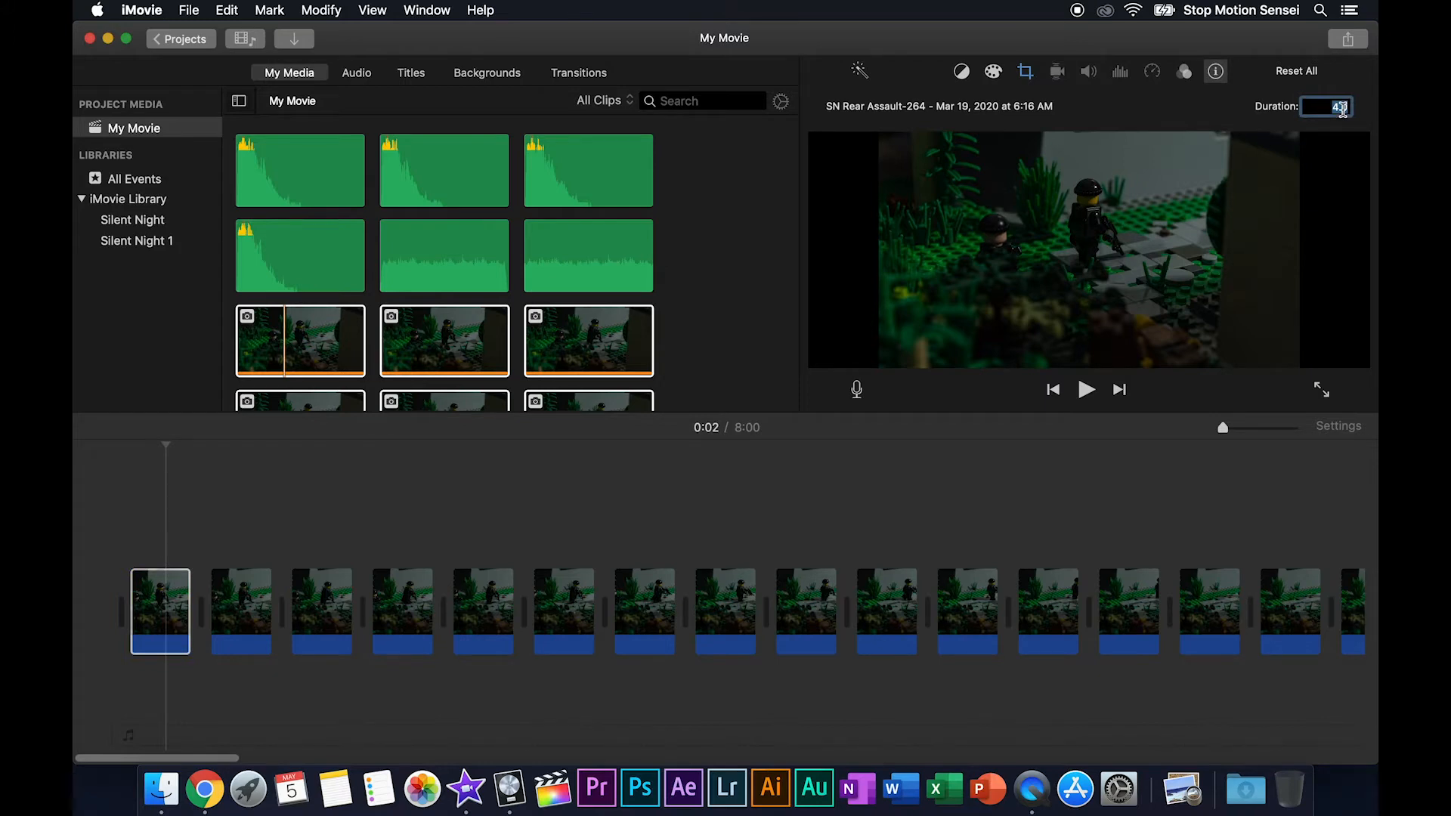
{"action": "type", "text": "0.1"}
{"action": "key", "text": "Return"}
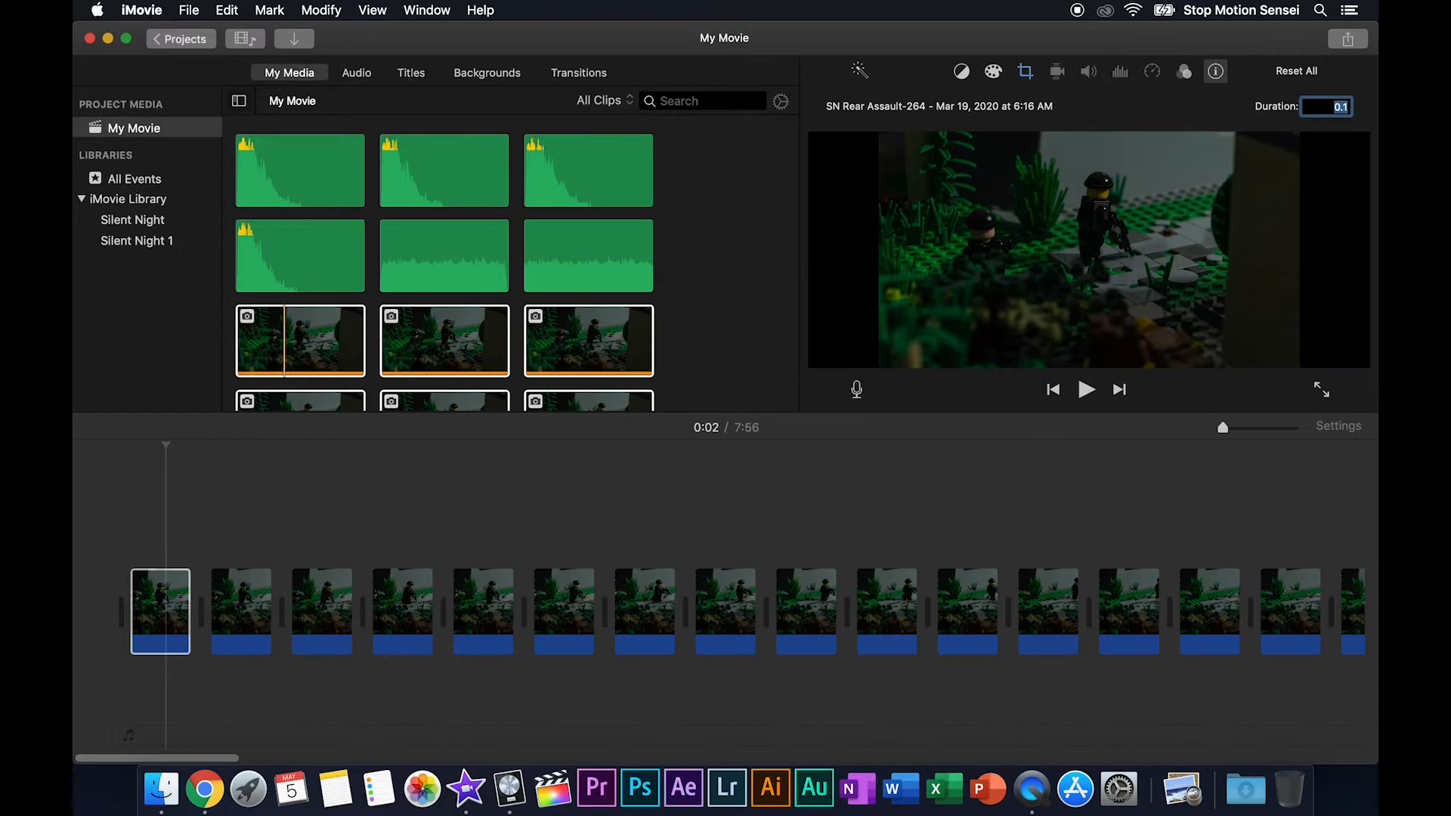
{"action": "left_click", "coordinate": [1222, 103]}
{"action": "left_click", "coordinate": [162, 454]}
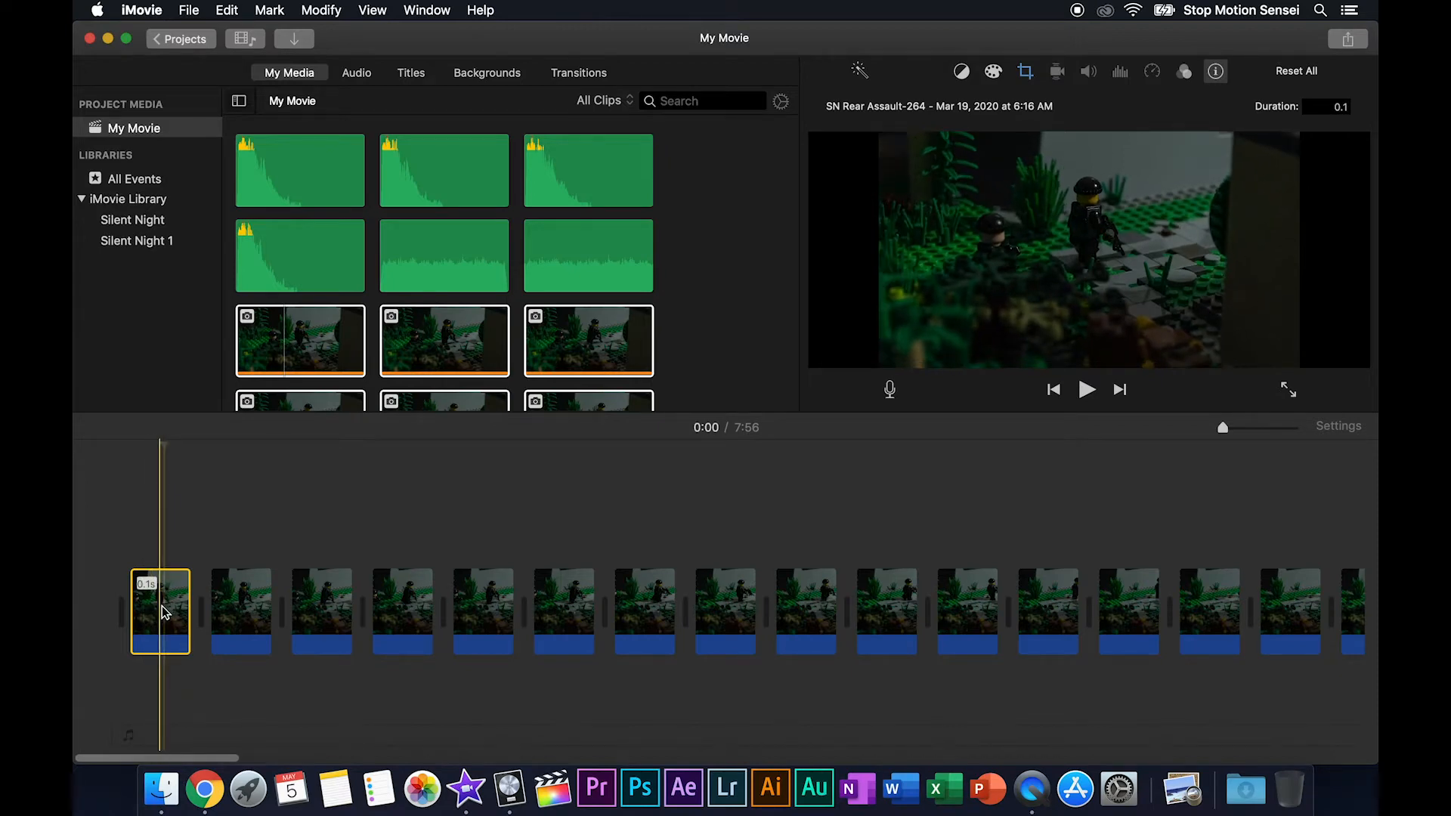
- Select all the timeline frames after the first one and set their duration to 0.1 seconds
{"action": "left_click", "coordinate": [325, 597]}
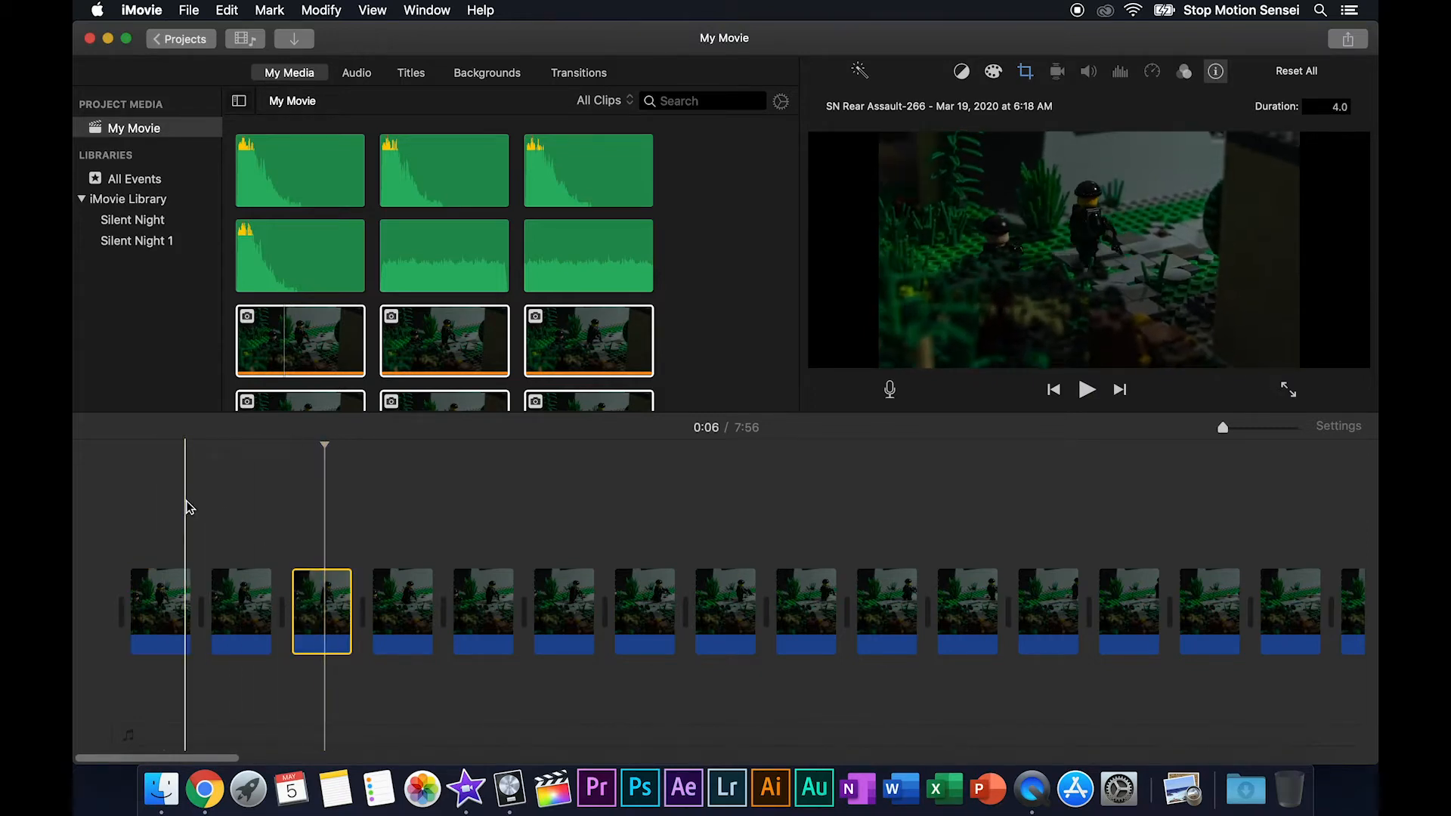
{"action": "left_click_drag", "start_coordinate": [241, 492], "coordinate": [1178, 676]}
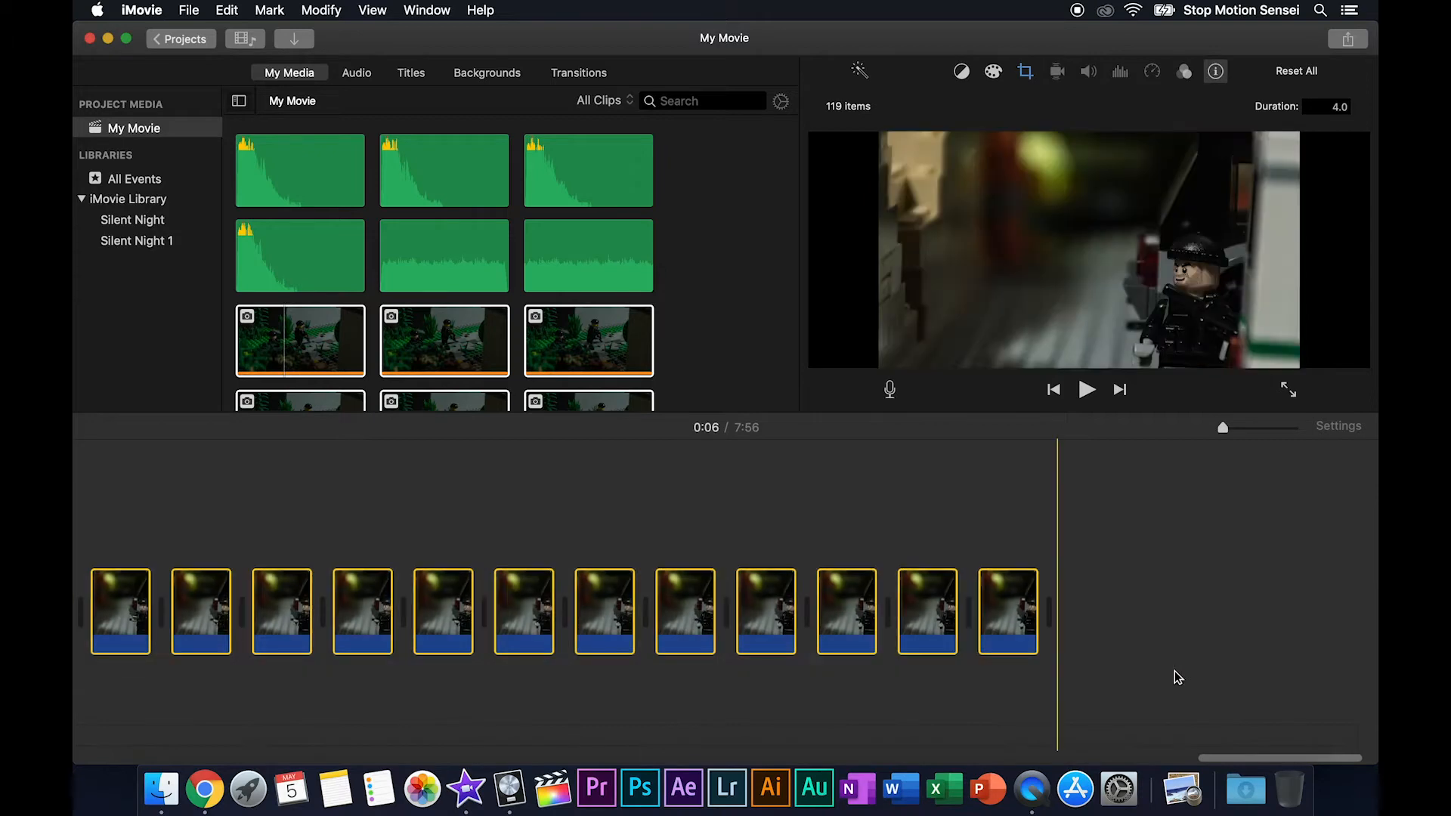
{"action": "double_click", "coordinate": [1339, 105]}
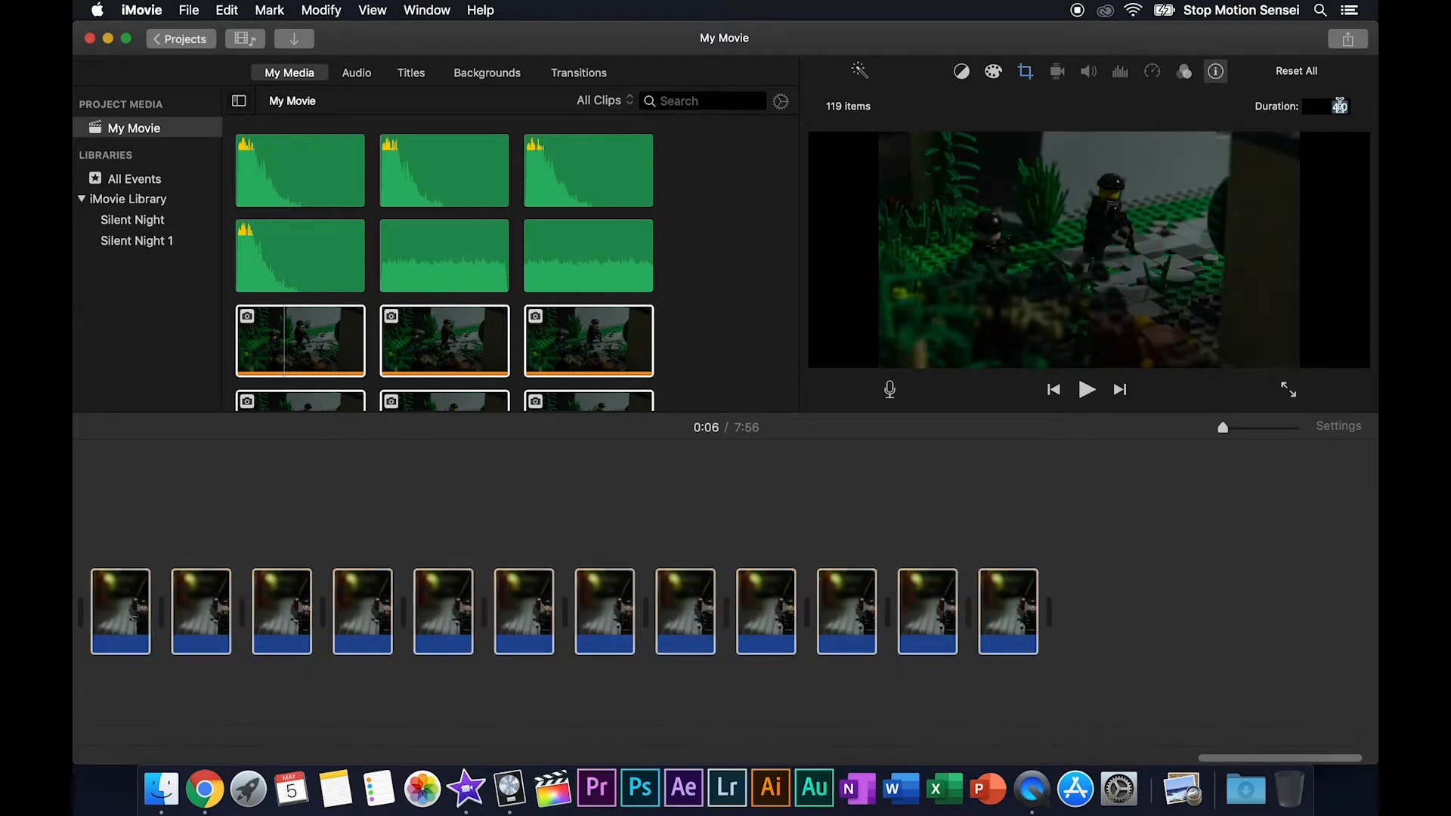
{"action": "type", "text": "0.1"}
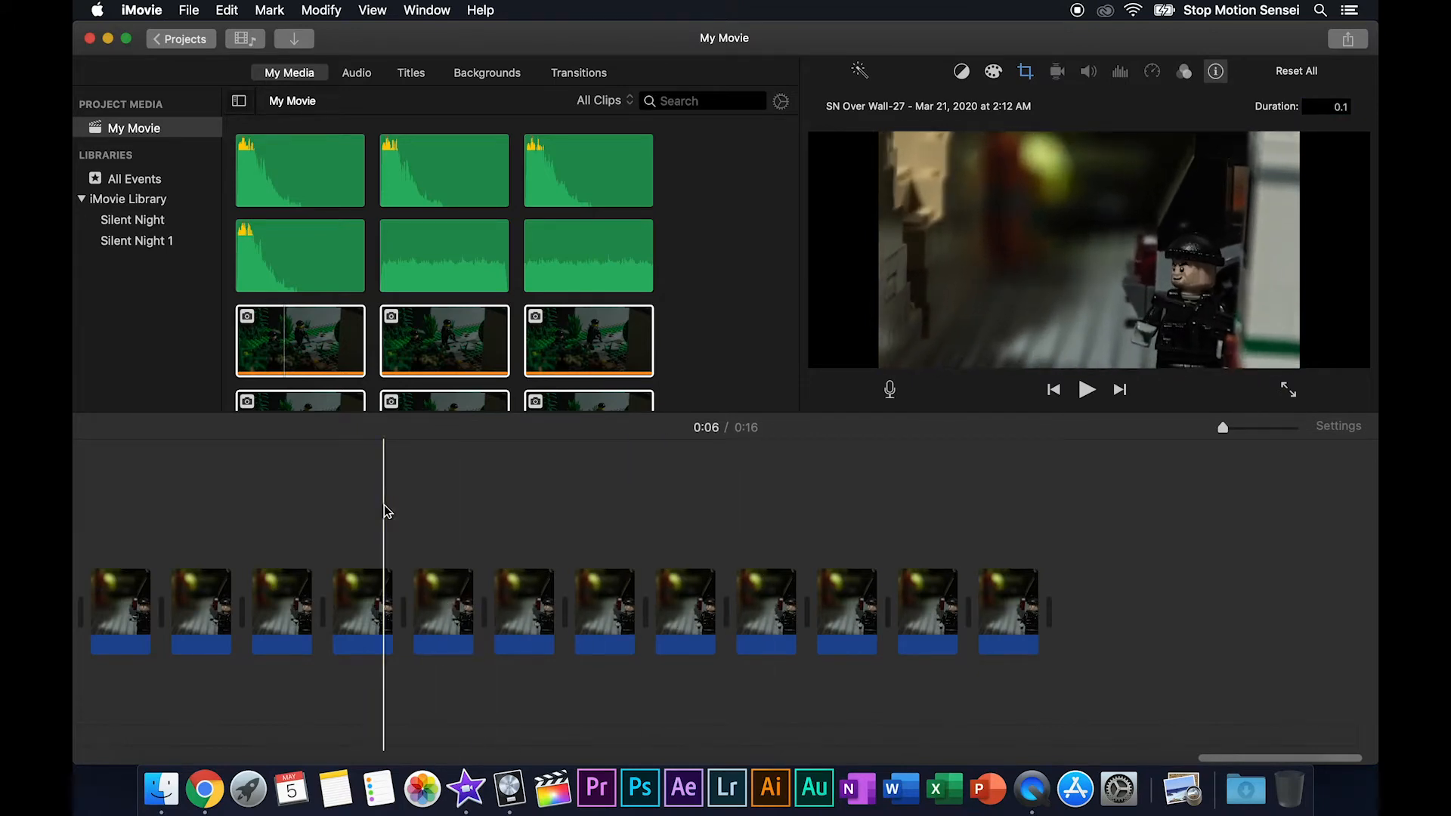
- Examine the cropping style applied to the first frame on the timeline
{"action": "scroll", "coordinate": [384, 511], "scroll_direction": "left", "scroll_amount": 15}
{"action": "scroll", "coordinate": [384, 511], "scroll_direction": "left", "scroll_amount": 10}
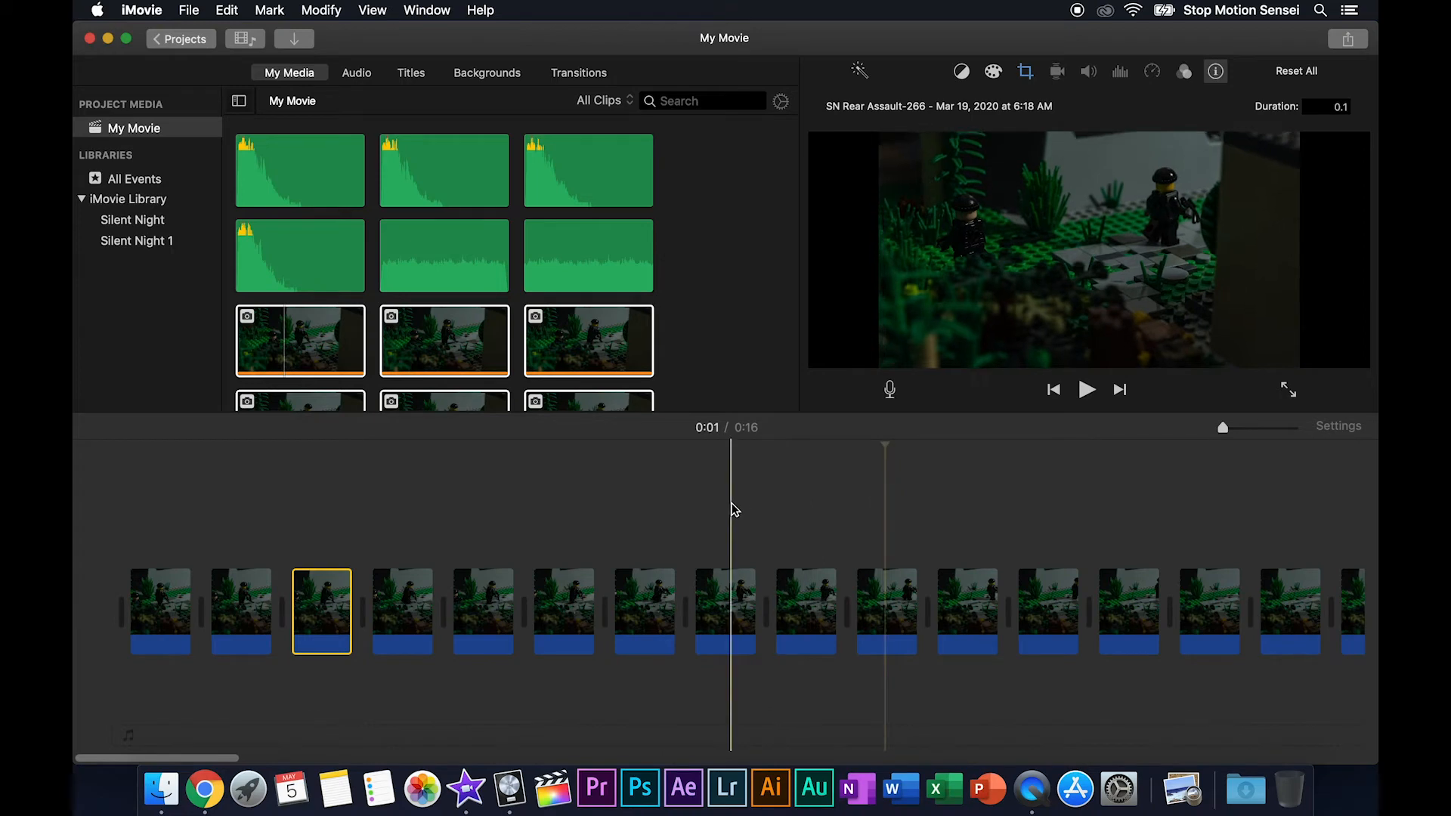
{"action": "left_click", "coordinate": [134, 454]}
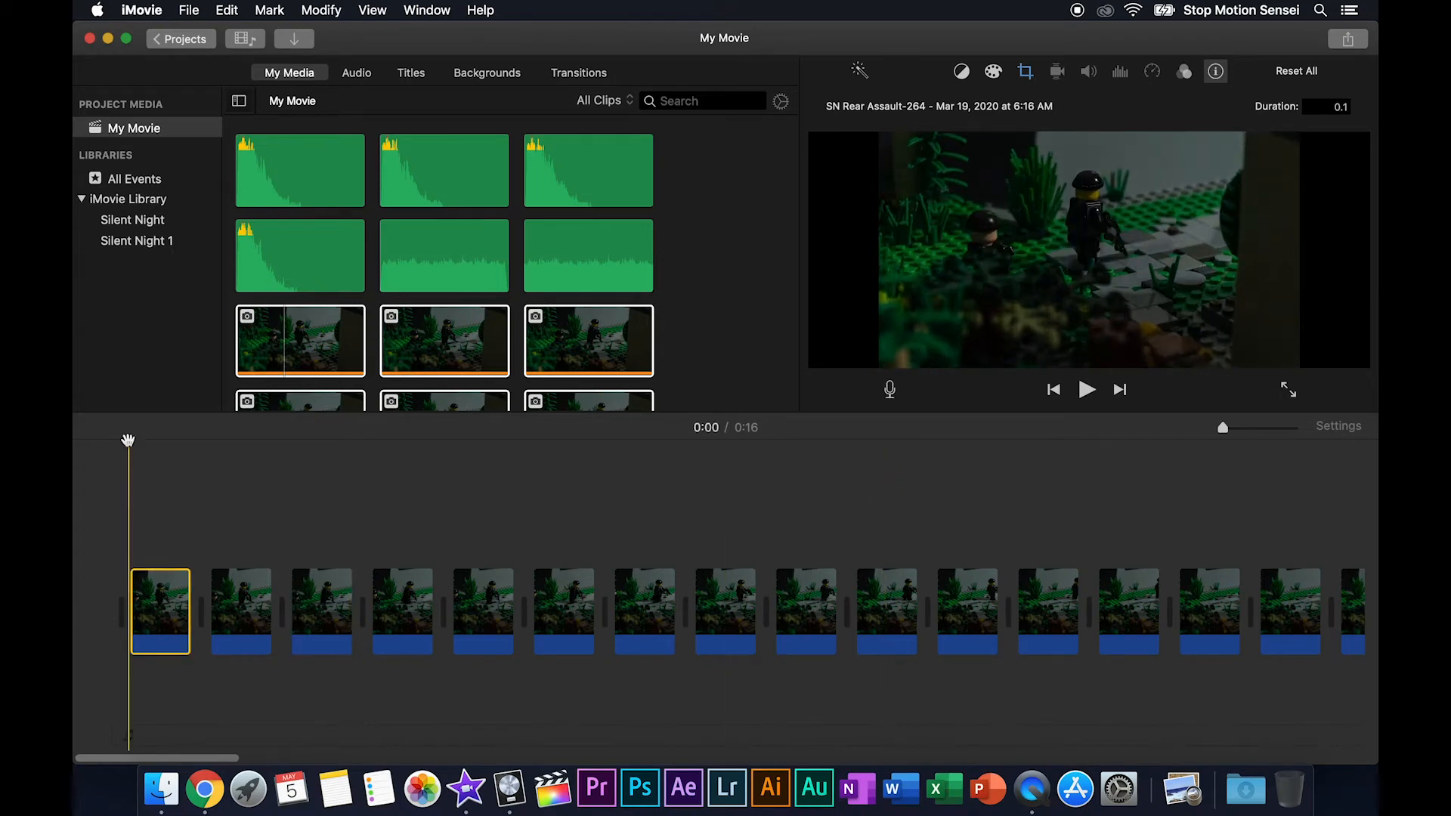
{"action": "left_click", "coordinate": [1028, 77]}
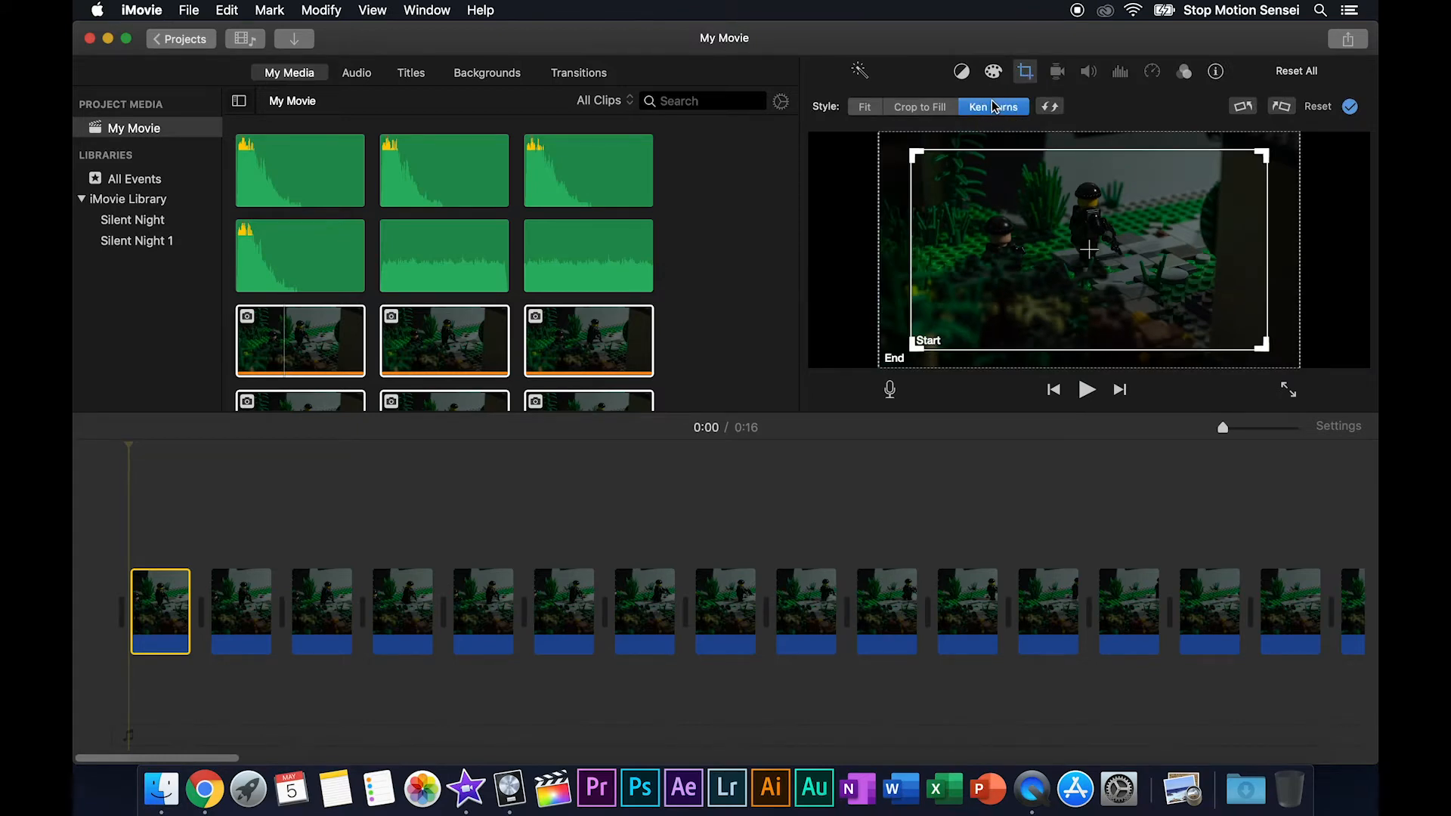
{"action": "left_click", "coordinate": [900, 495]}
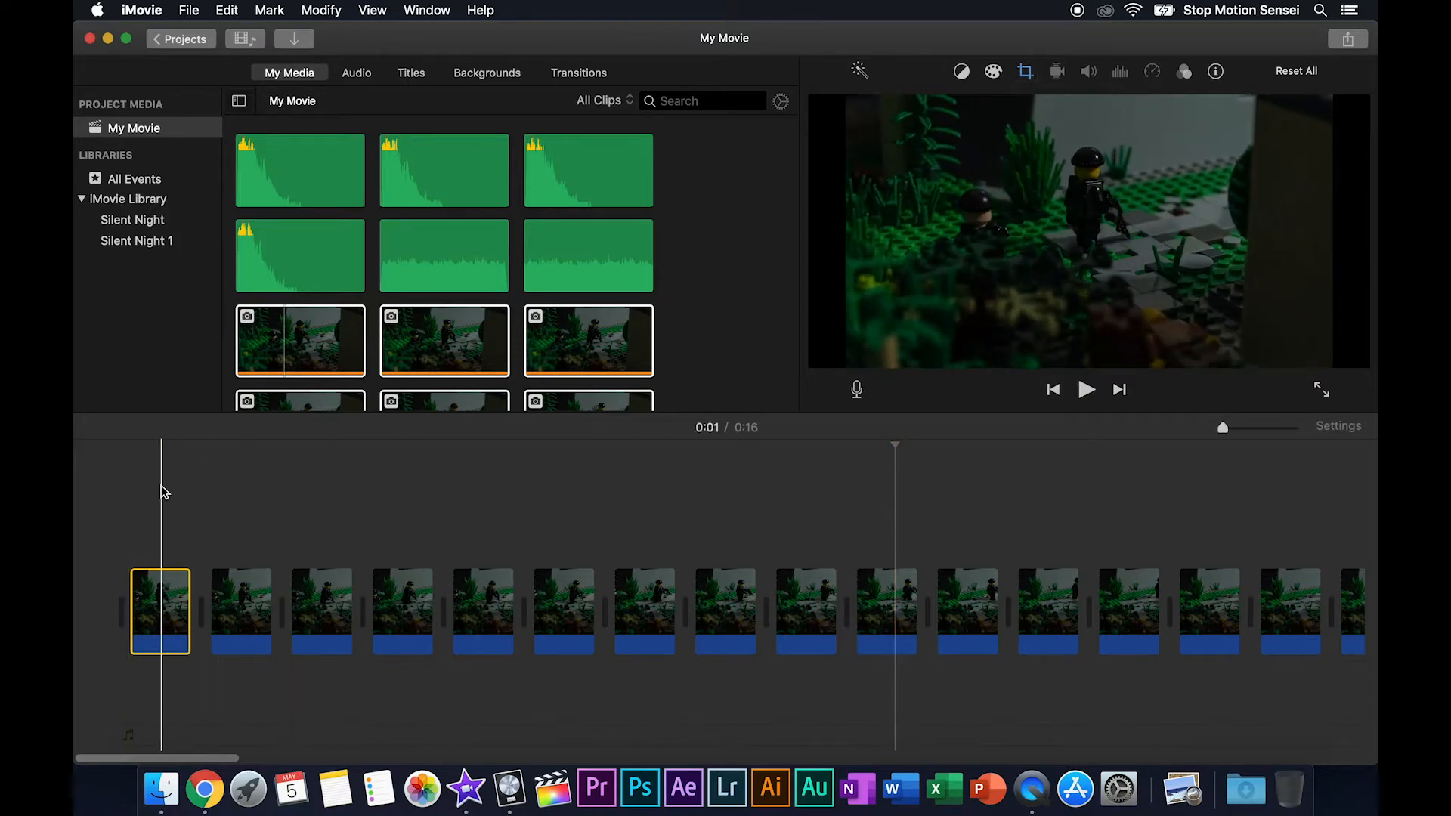
- Select every frame on the timeline, change their cropping style to Crop to Fill, and clear the selection
{"action": "left_click_drag", "start_coordinate": [160, 486], "coordinate": [1162, 708]}
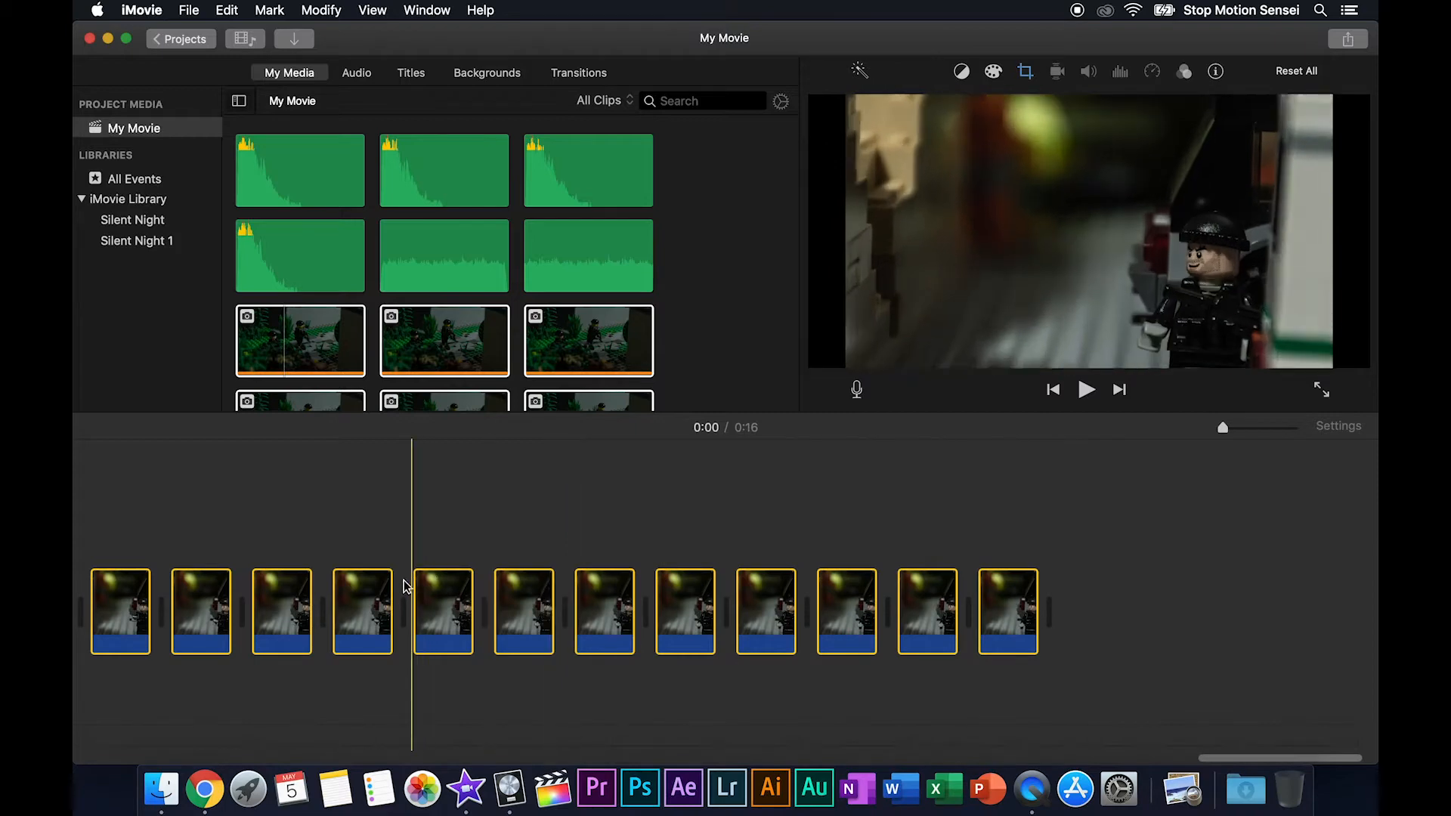
{"action": "left_click", "coordinate": [1025, 76]}
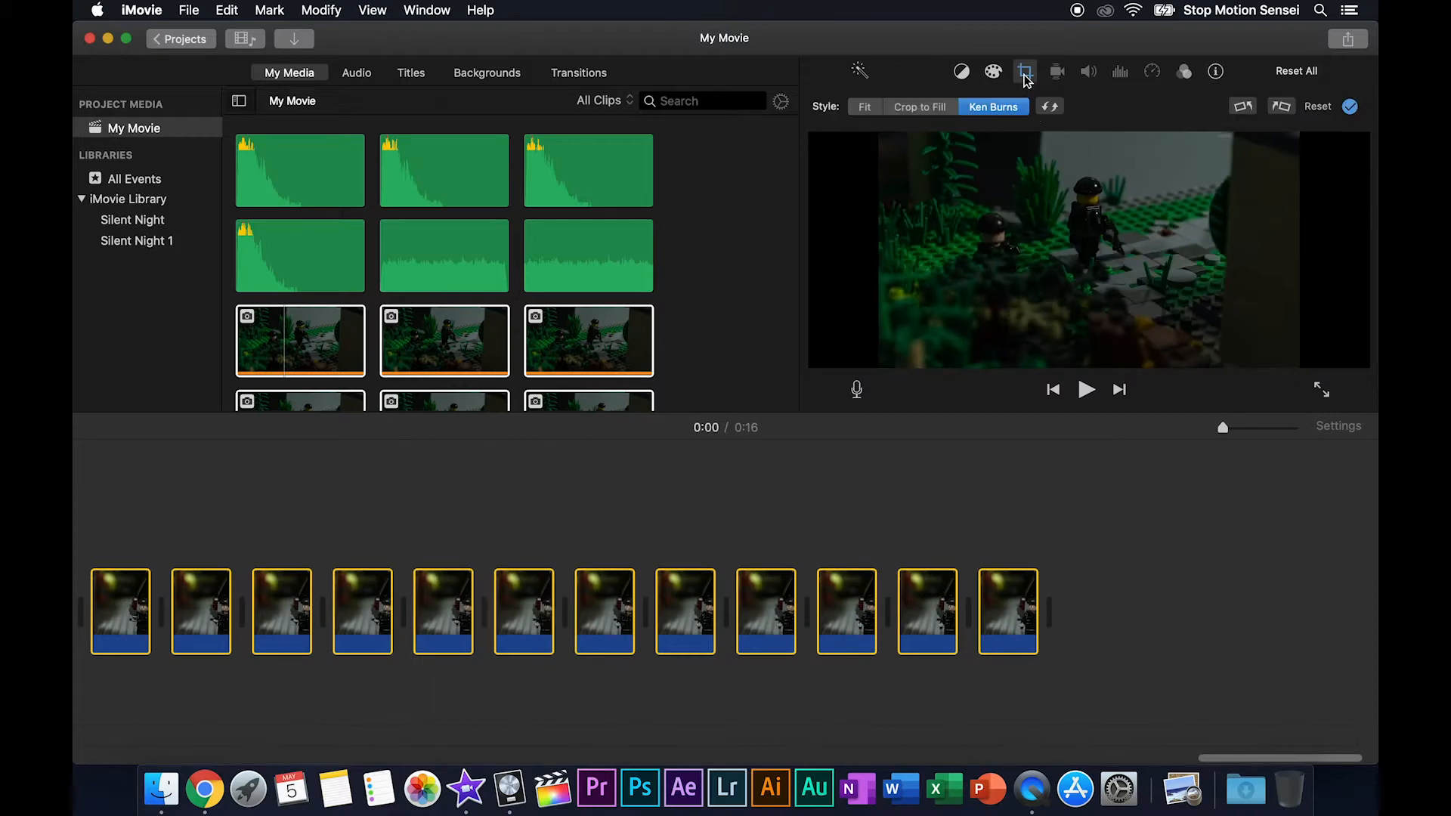
{"action": "left_click", "coordinate": [923, 108]}
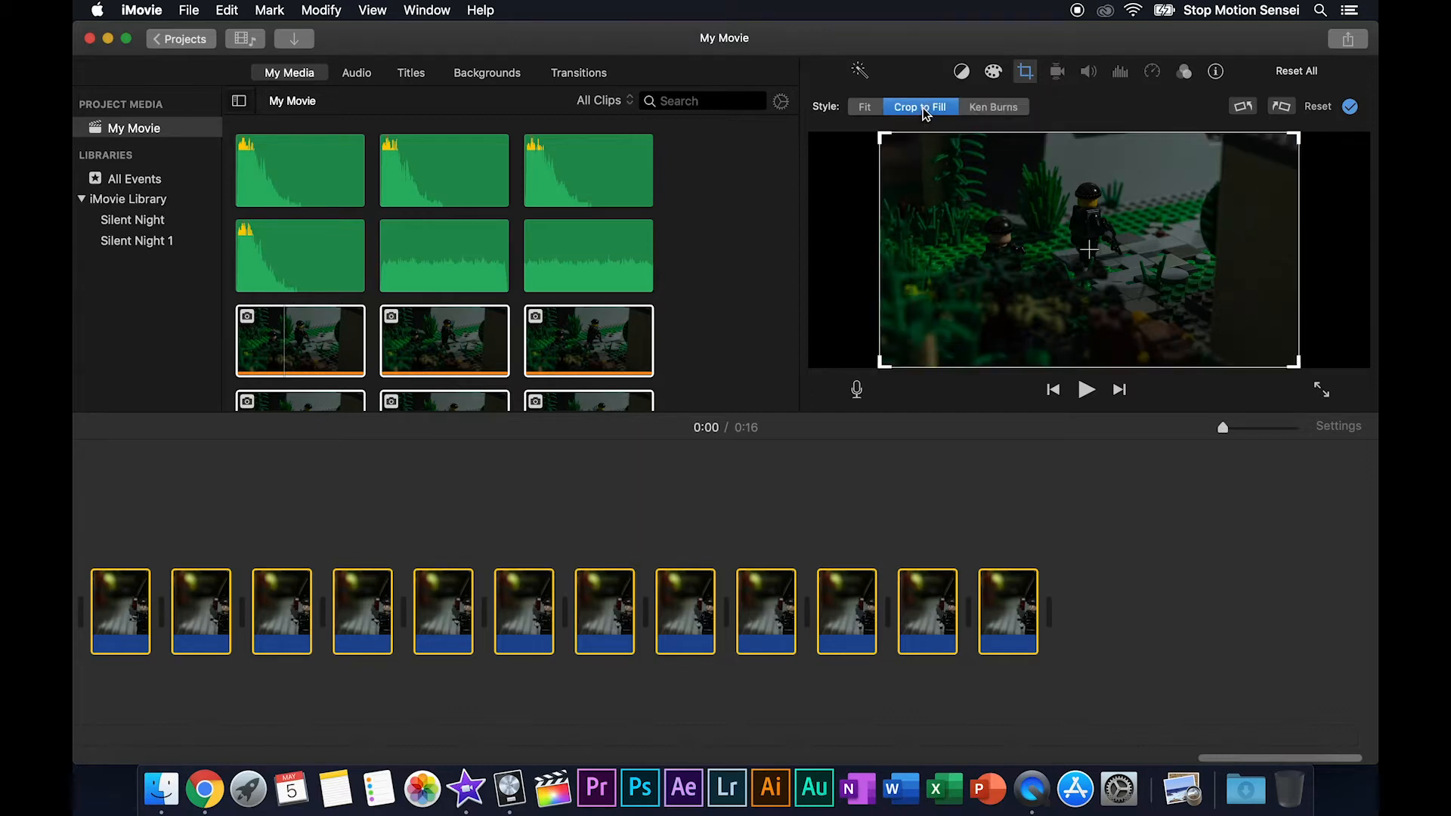
{"action": "left_click", "coordinate": [687, 508]}
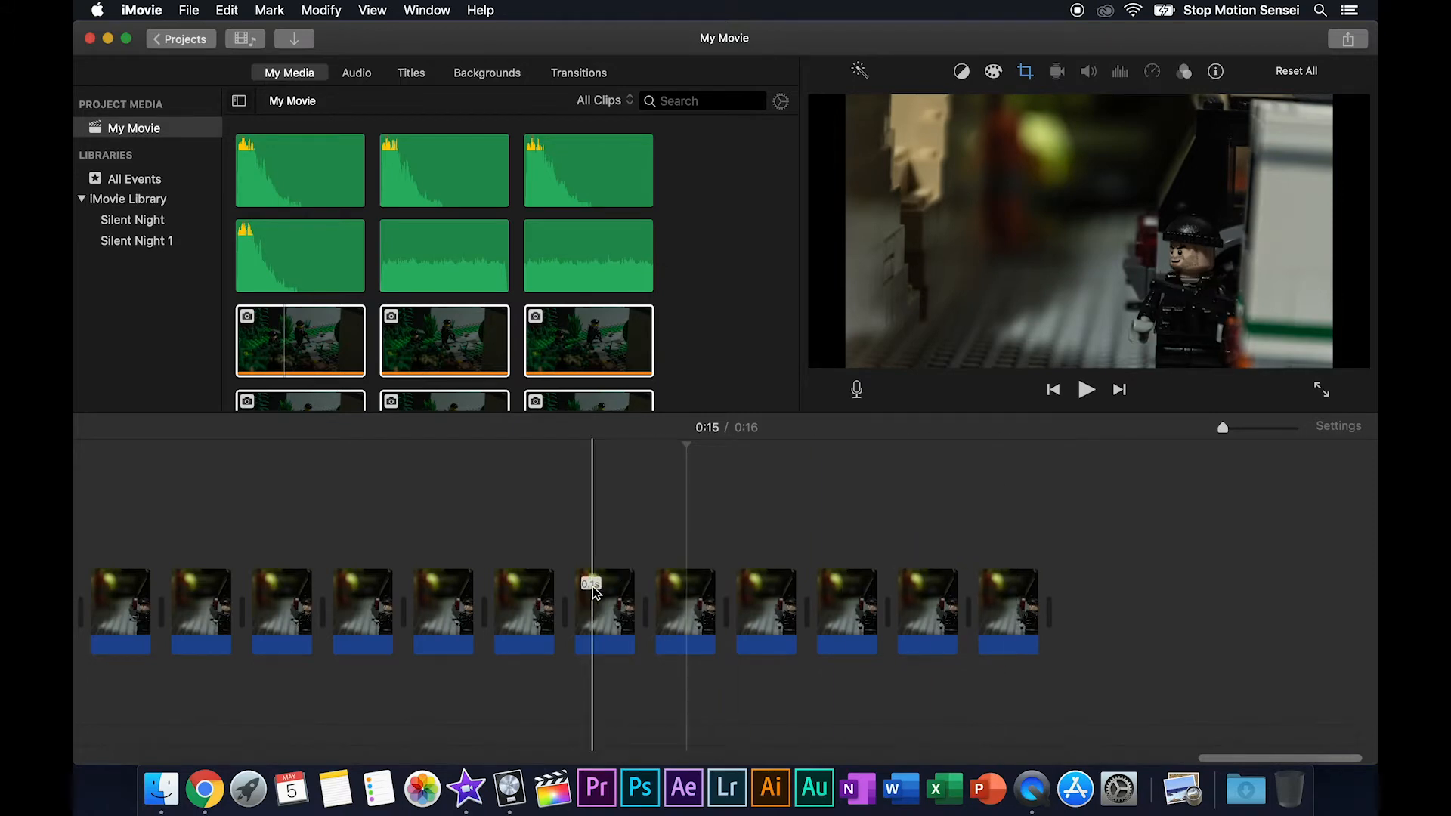
{"action": "scroll", "coordinate": [257, 589], "scroll_direction": "left", "scroll_amount": 15}
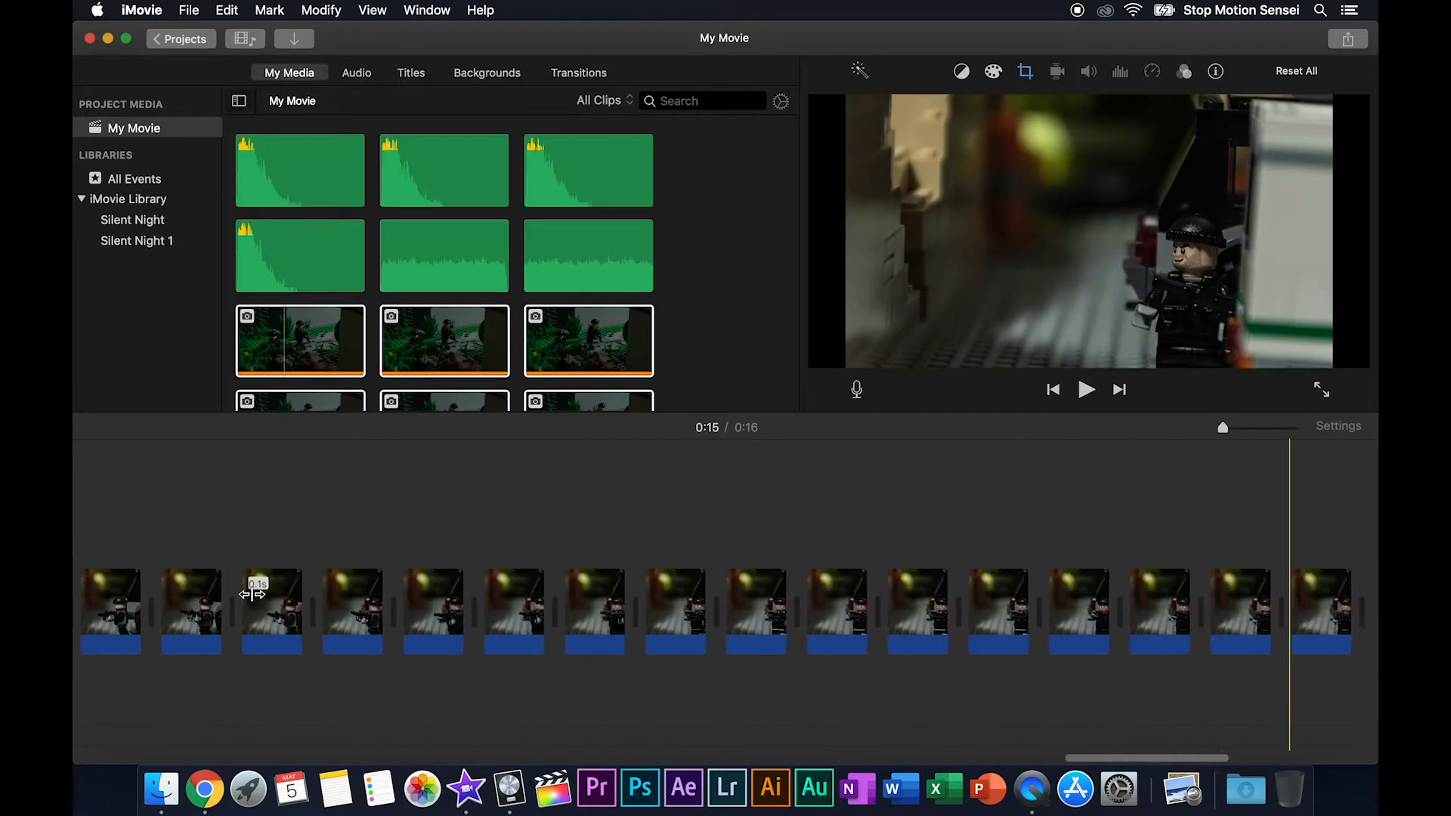
- Return the playhead to the first timeline frame and set the default photo placement to Crop to Fill in the preferences
{"action": "scroll", "coordinate": [340, 496], "scroll_direction": "left", "scroll_amount": 10}
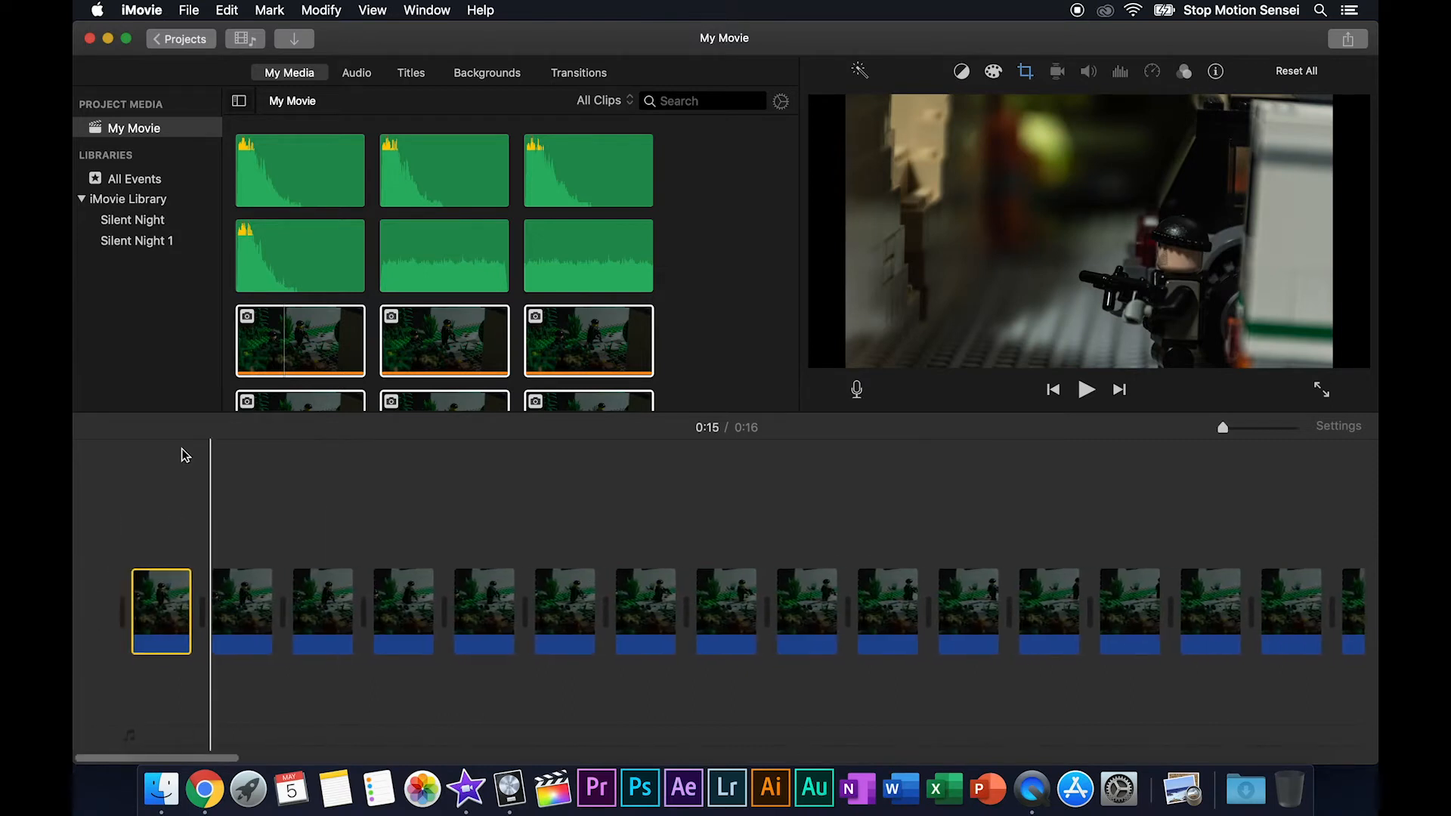
{"action": "left_click", "coordinate": [164, 447]}
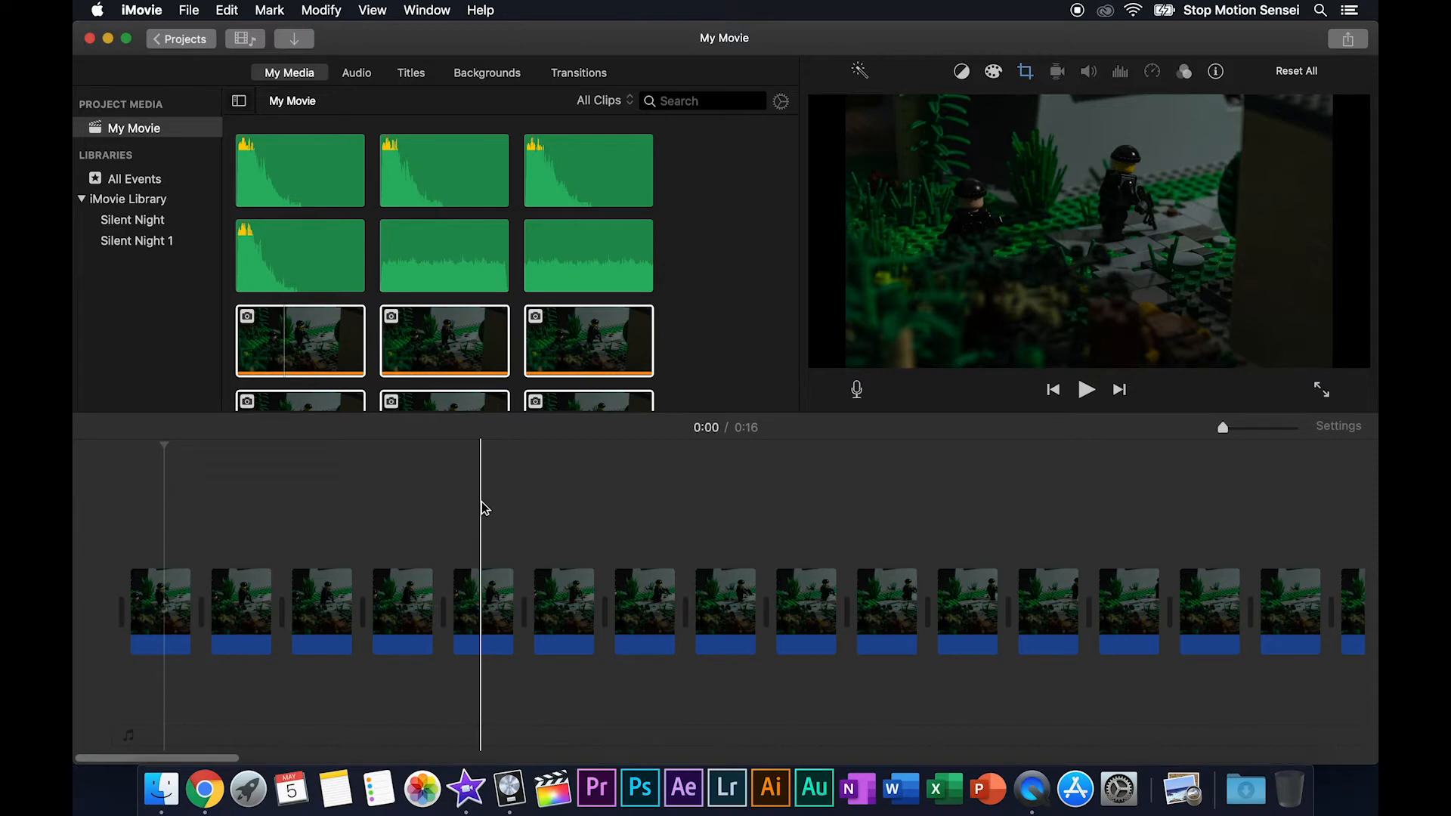
{"action": "left_click", "coordinate": [141, 13]}
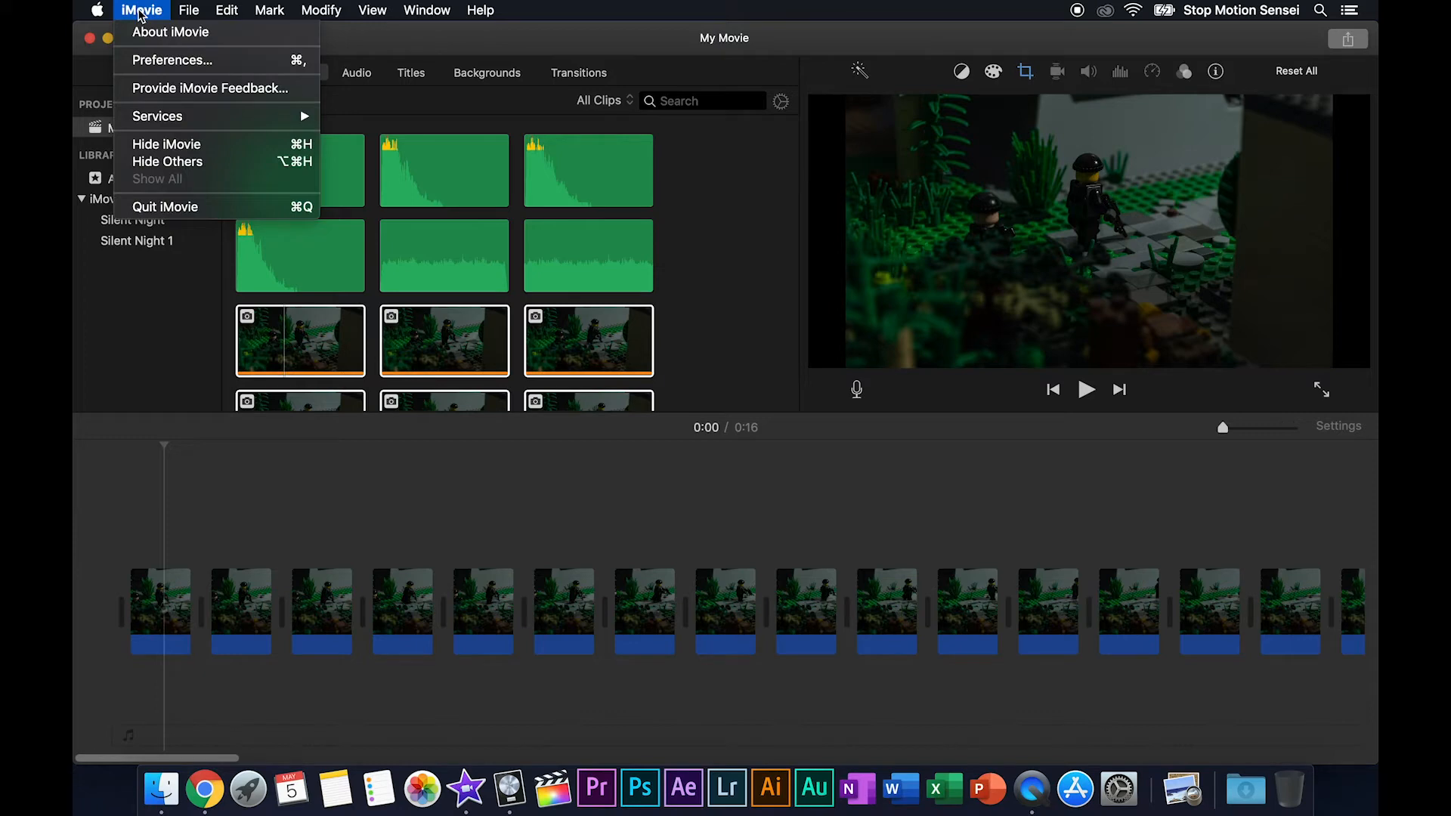
{"action": "left_click", "coordinate": [175, 60]}
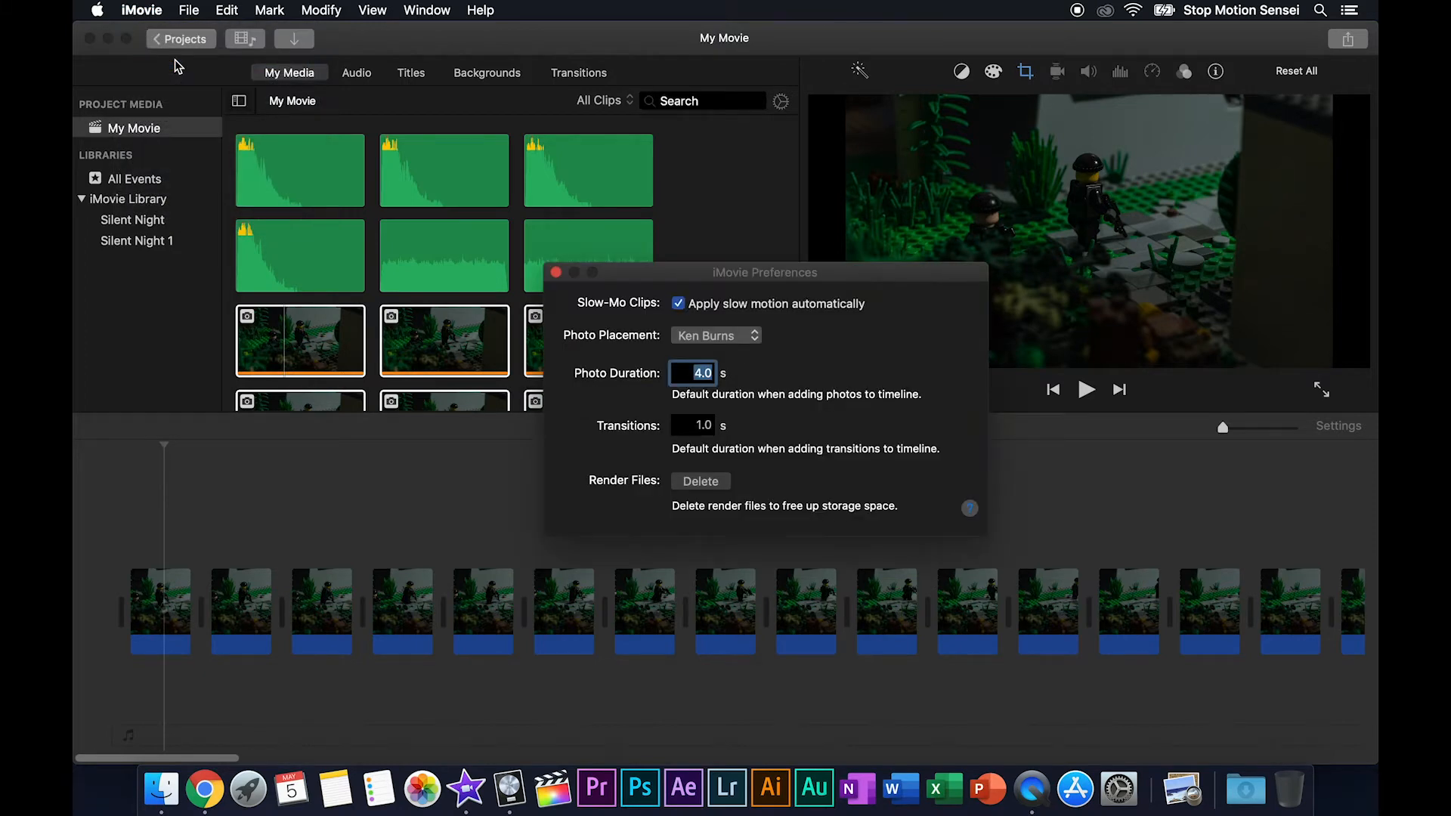
{"action": "left_click_drag", "start_coordinate": [856, 276], "coordinate": [879, 309]}
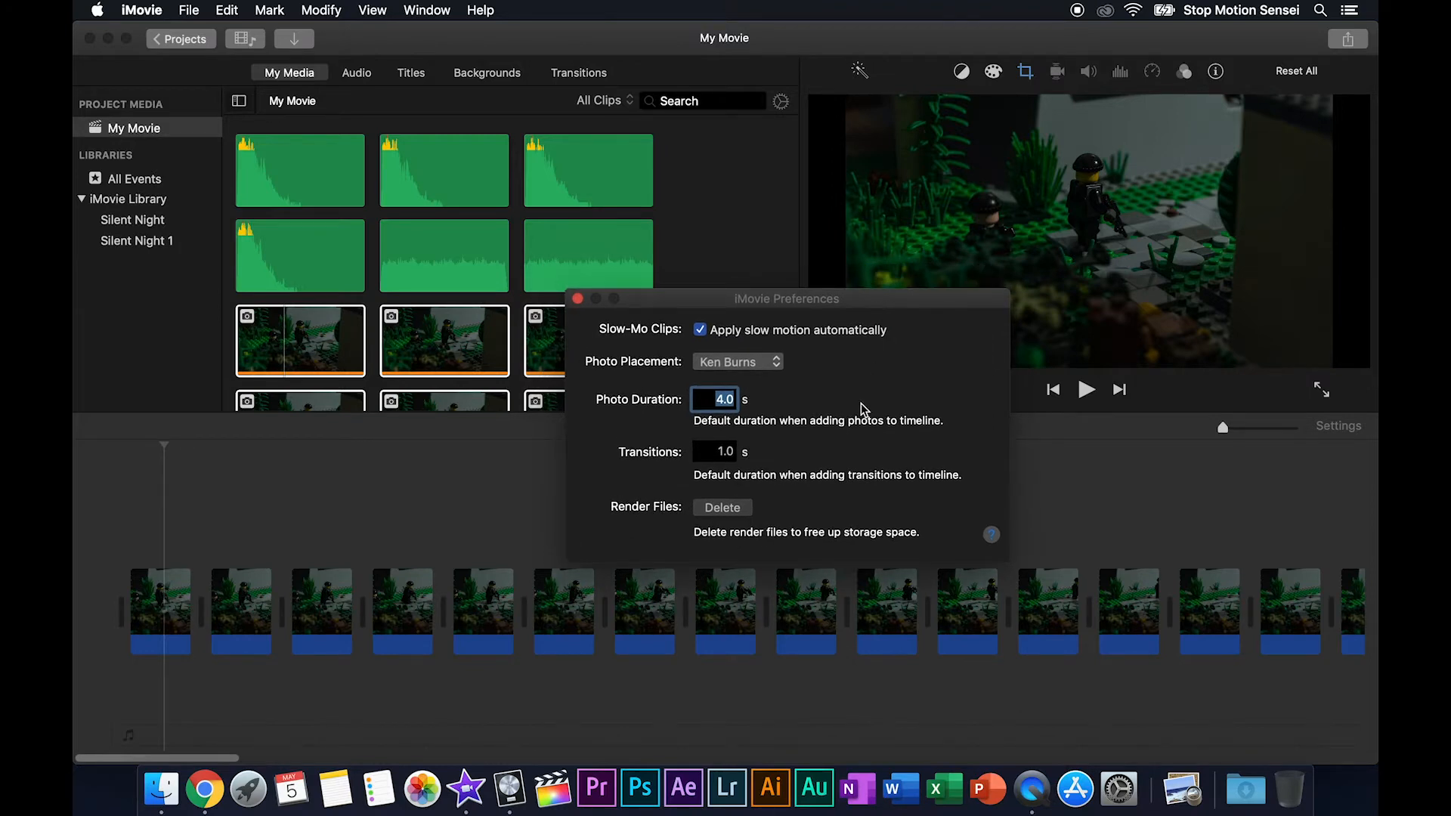
{"action": "left_click", "coordinate": [777, 368]}
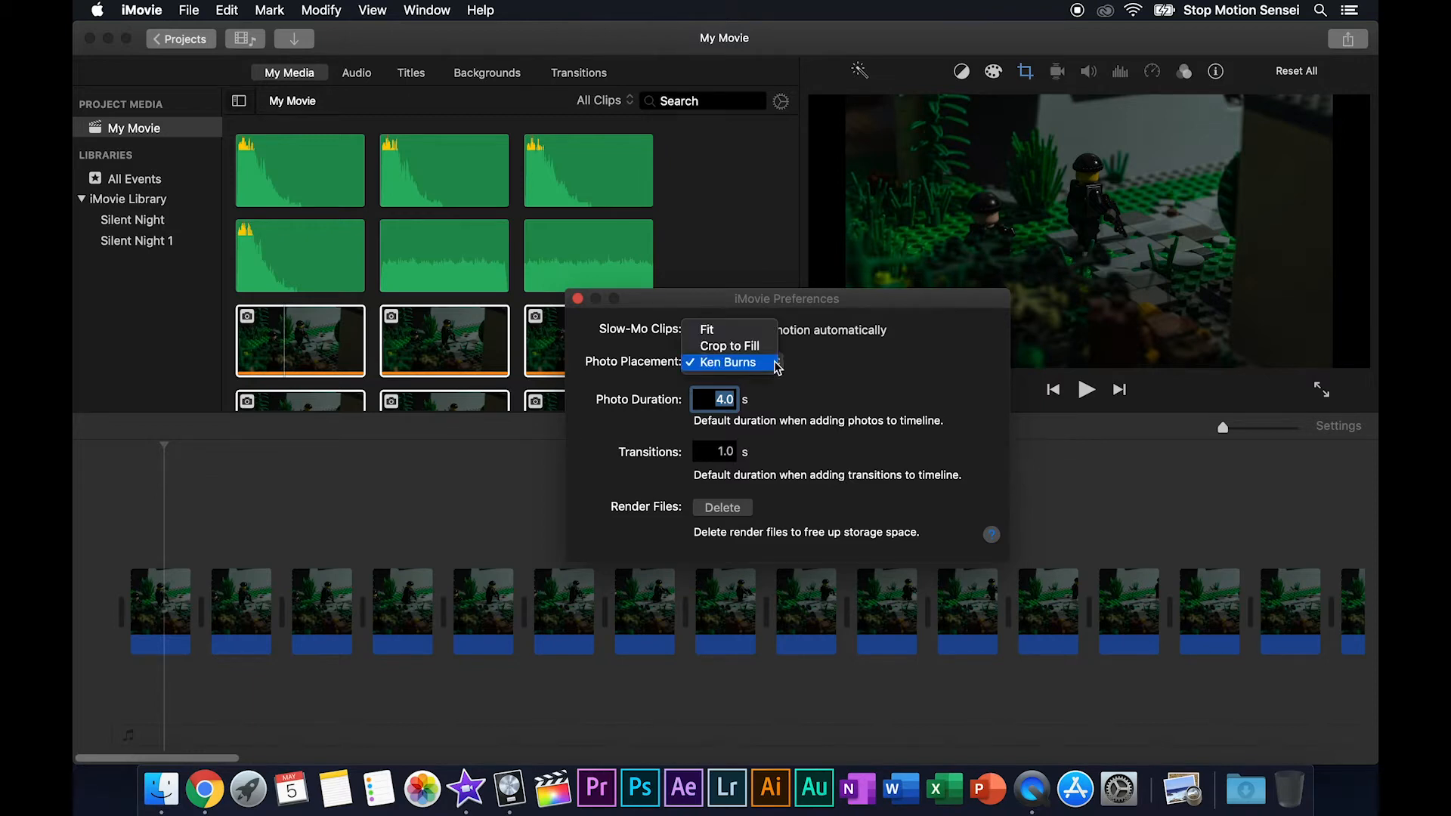
{"action": "left_click", "coordinate": [726, 345]}
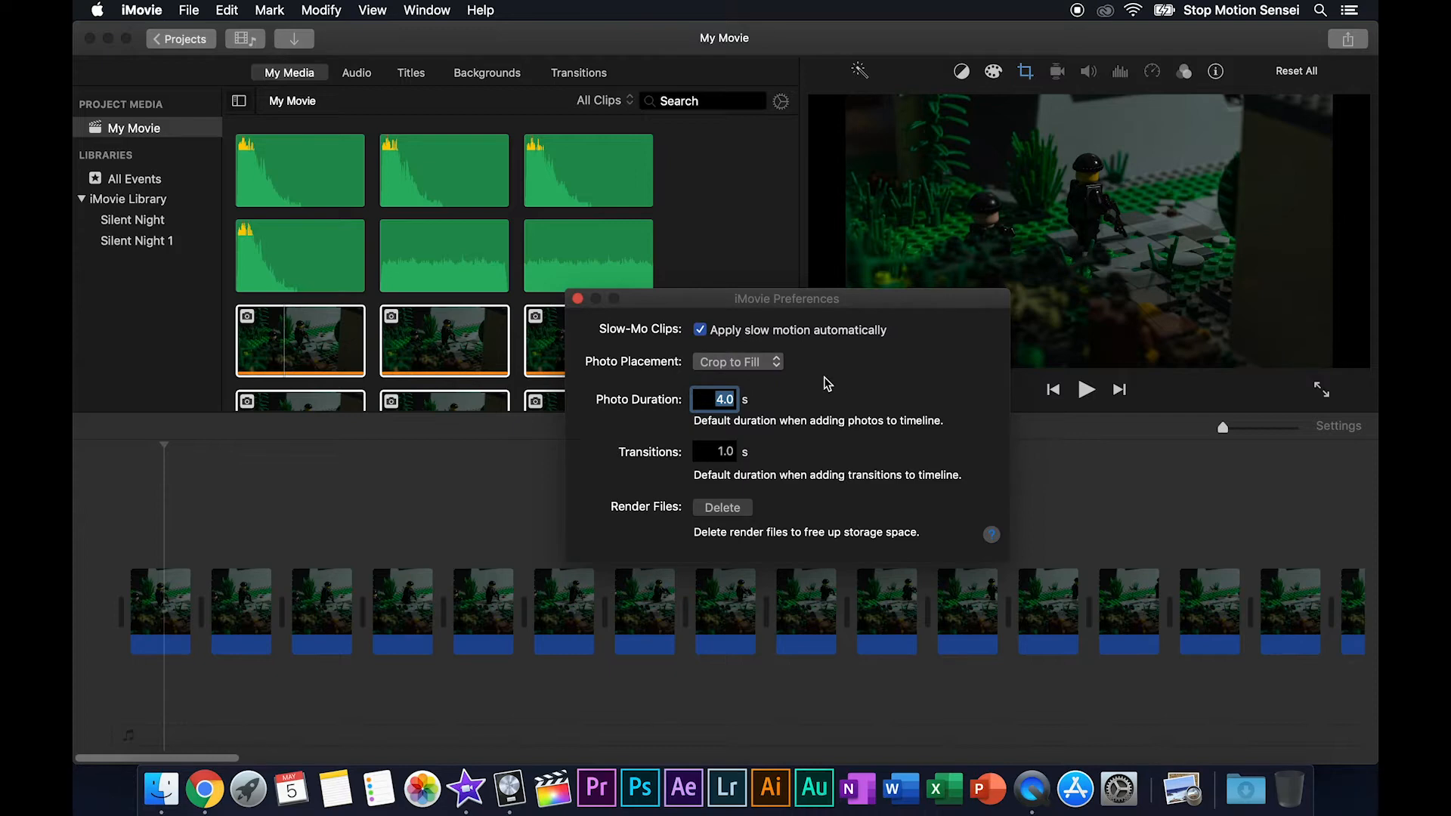
- Set the default photo duration in the preferences to 0.1 seconds
{"action": "left_click", "coordinate": [714, 399]}
{"action": "left_click_drag", "start_coordinate": [715, 400], "coordinate": [762, 399]}
{"action": "type", "text": "0.1"}
{"action": "key", "text": "Return"}
{"action": "left_click", "coordinate": [733, 400]}
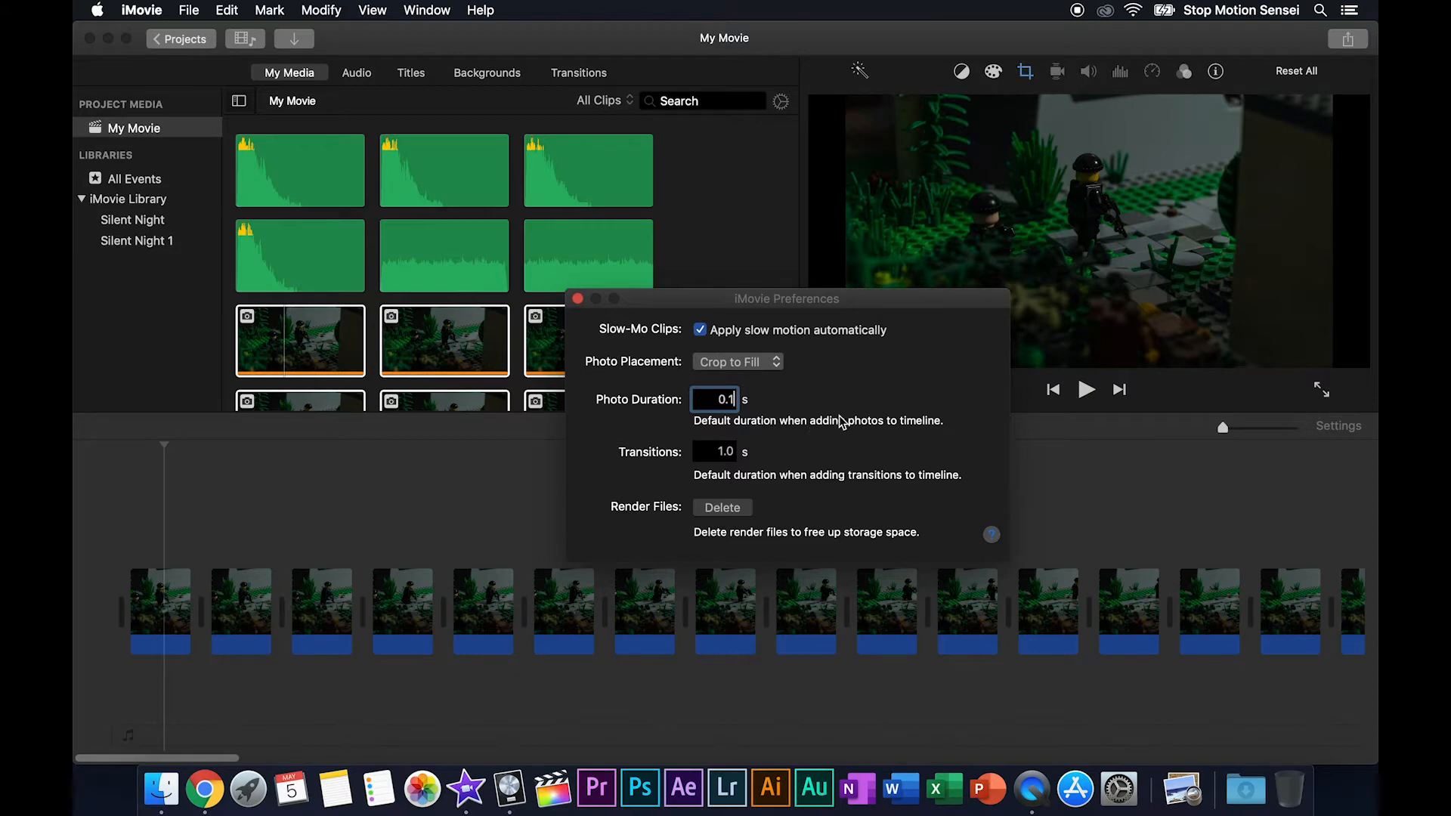
- Try alternative values for the default photo duration and close the preferences
{"action": "left_click", "coordinate": [777, 361]}
{"action": "left_click", "coordinate": [730, 363]}
{"action": "left_click_drag", "start_coordinate": [717, 400], "coordinate": [753, 401]}
{"action": "left_click", "coordinate": [732, 400]}
{"action": "type", "text": "66"}
{"action": "key", "text": "Return"}
{"action": "left_click", "coordinate": [728, 400]}
{"action": "key", "text": "BackSpace"}
{"action": "type", "text": "13"}
{"action": "key", "text": "Return"}
{"action": "left_click", "coordinate": [578, 300]}
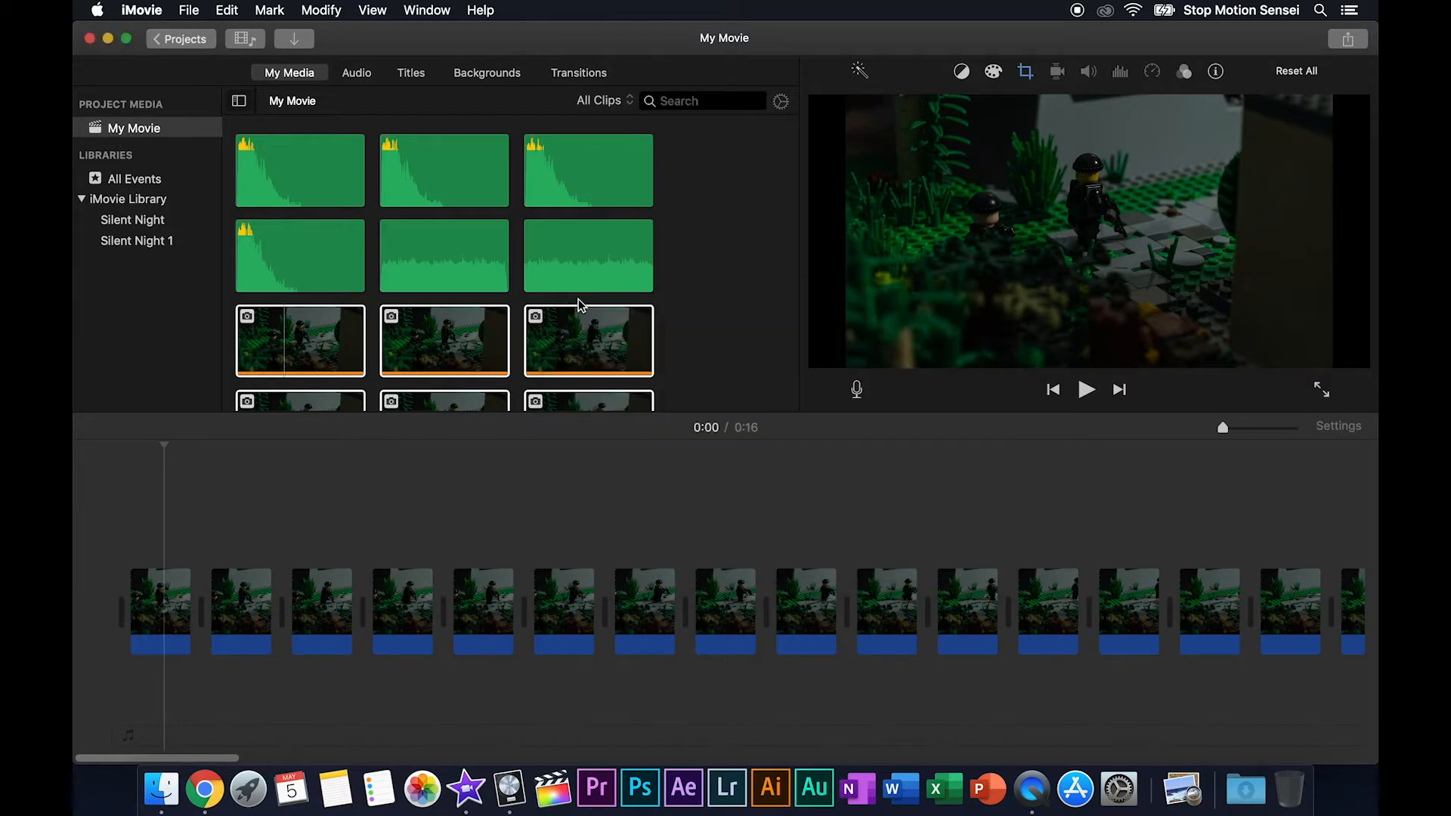
- Select every frame on the timeline and delete them all
{"action": "left_click", "coordinate": [291, 530]}
{"action": "left_click_drag", "start_coordinate": [159, 508], "coordinate": [1133, 660]}
{"action": "key", "text": "Delete"}
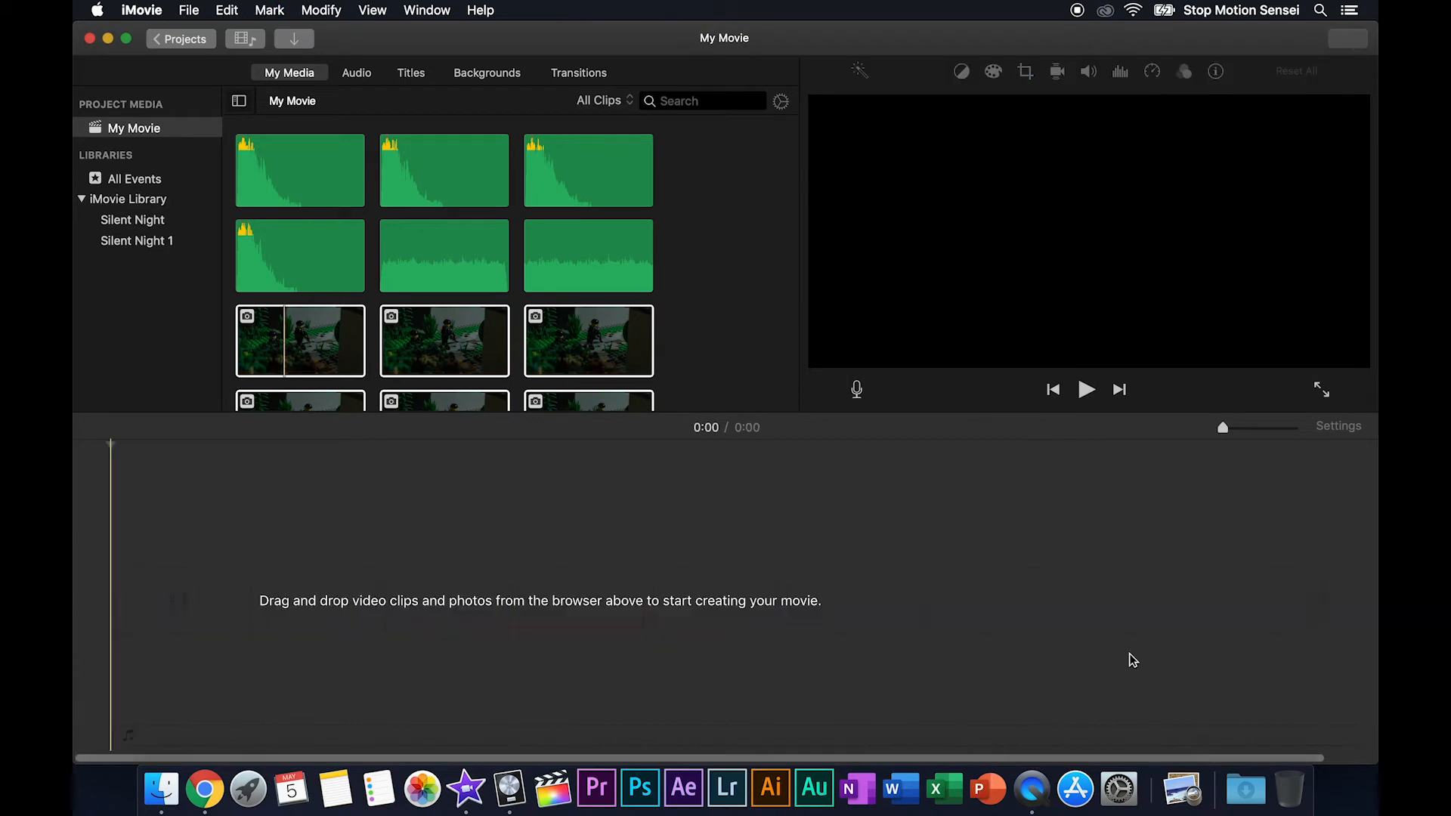
- Add all the selected photo frames from the project media to the start of the empty timeline and clear the selection
{"action": "left_click", "coordinate": [308, 346]}
{"action": "scroll", "coordinate": [336, 326], "scroll_direction": "down", "scroll_amount": 10}
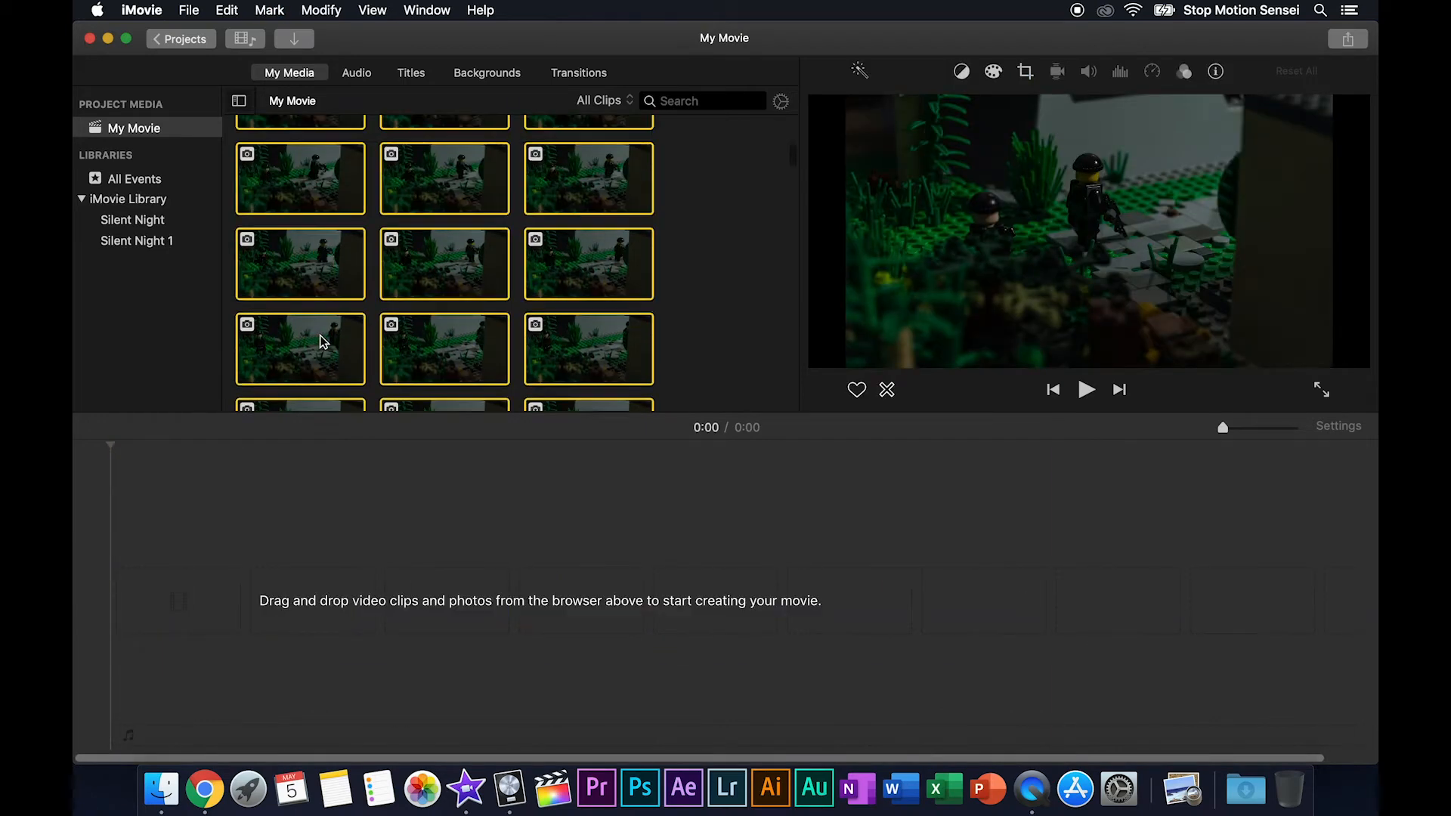
{"action": "scroll", "coordinate": [323, 342], "scroll_direction": "up", "scroll_amount": 10}
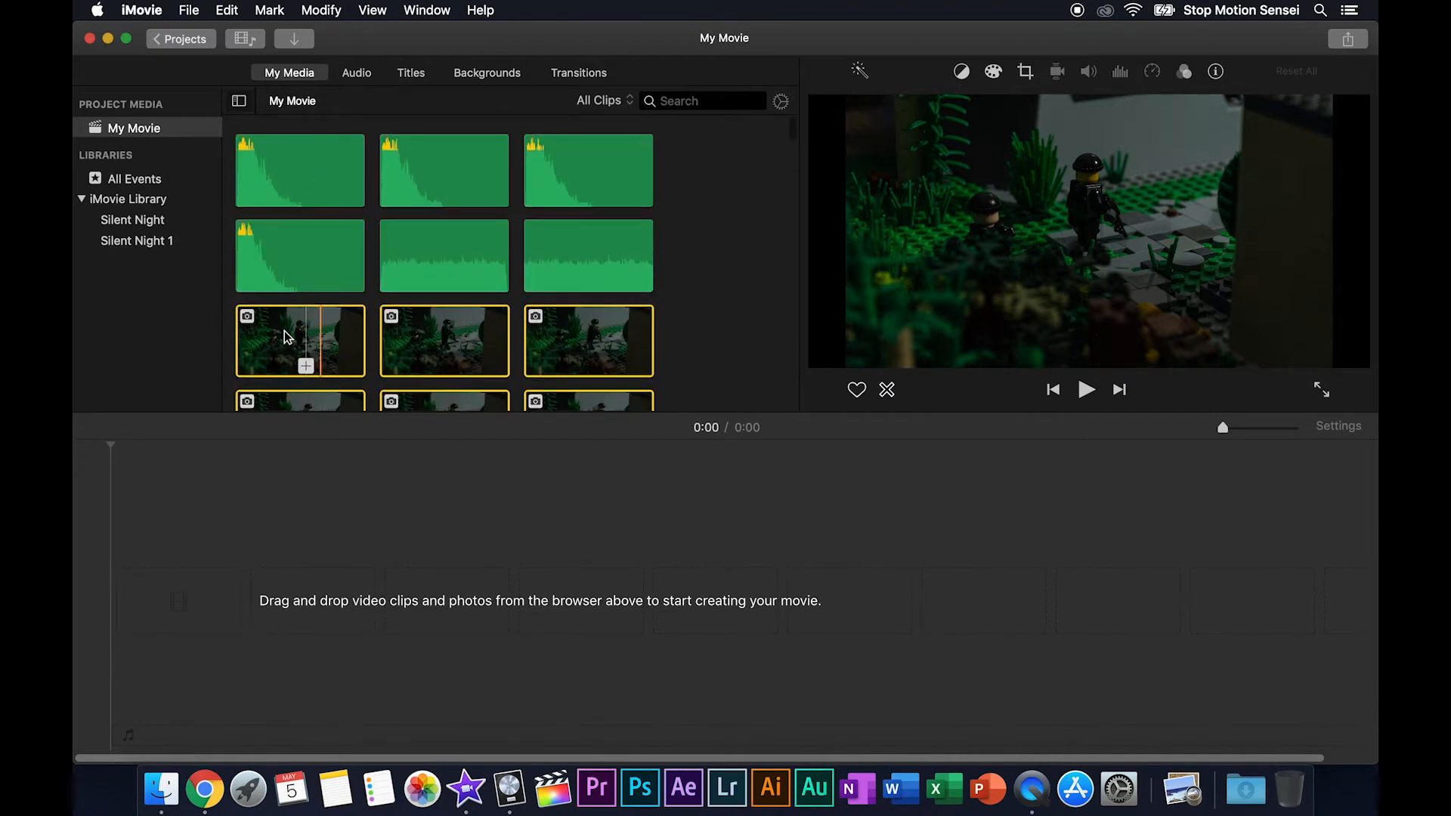
{"action": "left_click_drag", "start_coordinate": [307, 337], "coordinate": [366, 501]}
{"action": "left_click_drag", "start_coordinate": [236, 586], "coordinate": [184, 616]}
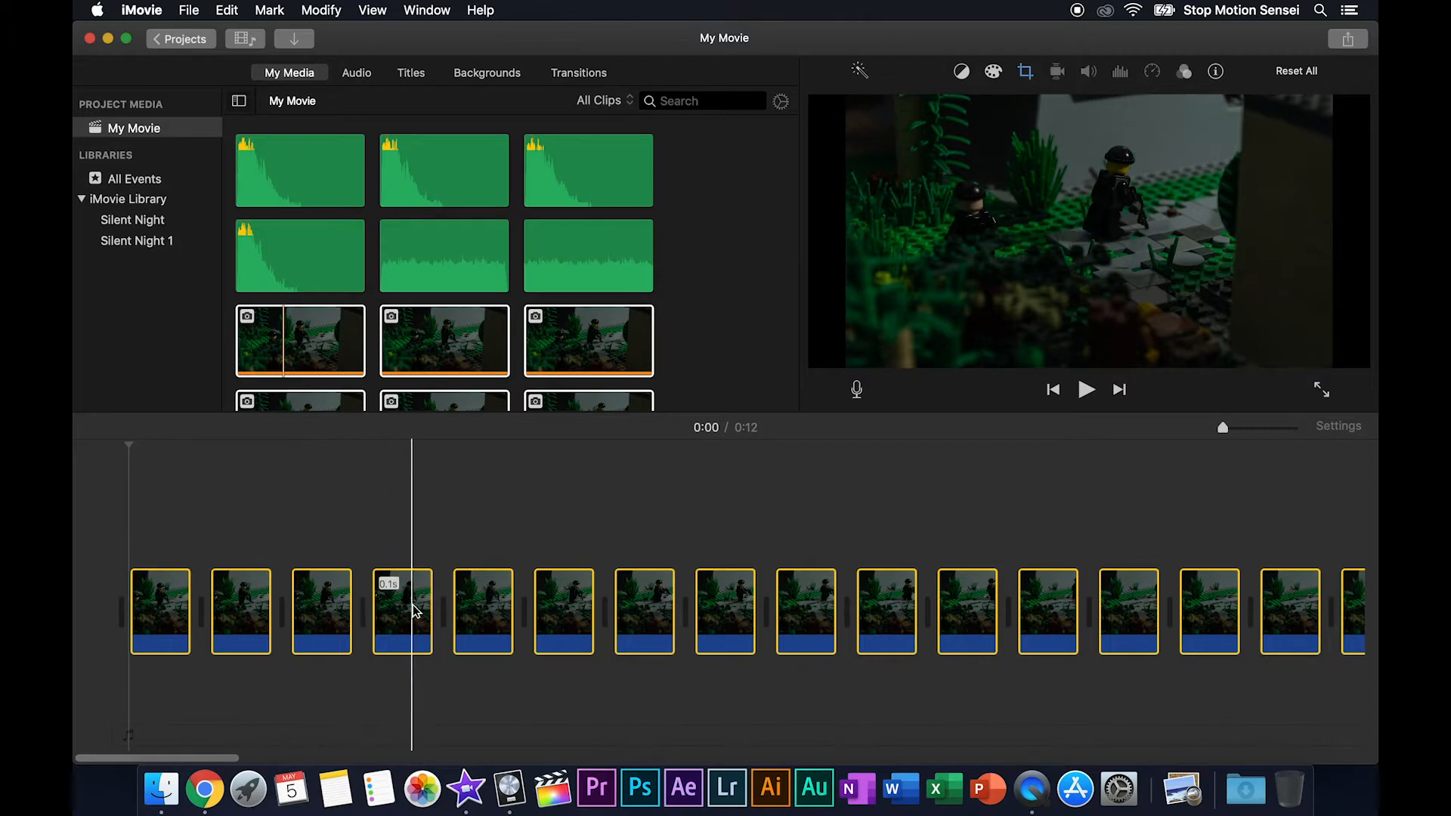
{"action": "left_click", "coordinate": [539, 520]}
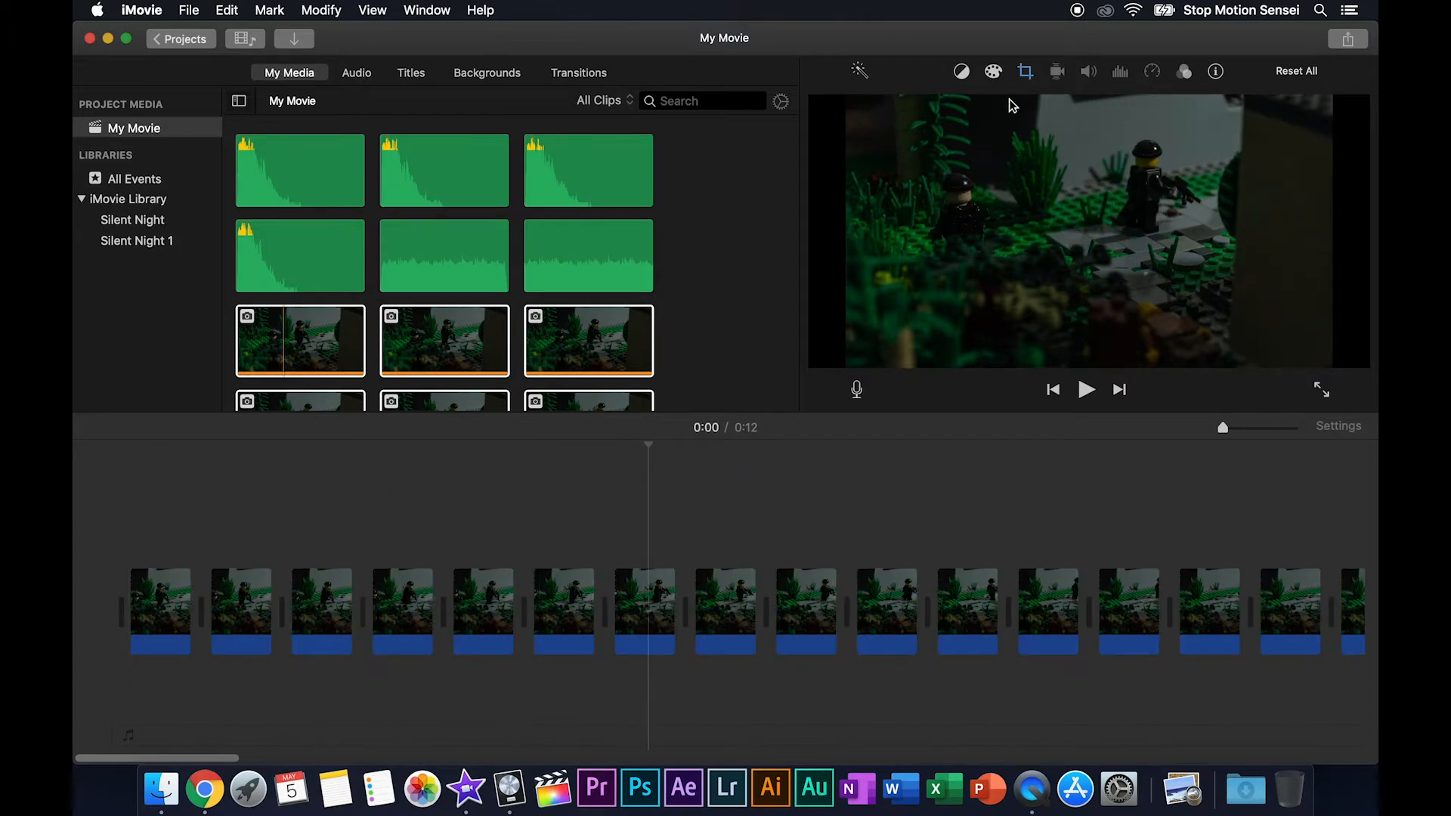
- Check the cropping style of several newly added frames, and return the playhead to the start of the timeline
{"action": "left_click", "coordinate": [1025, 73]}
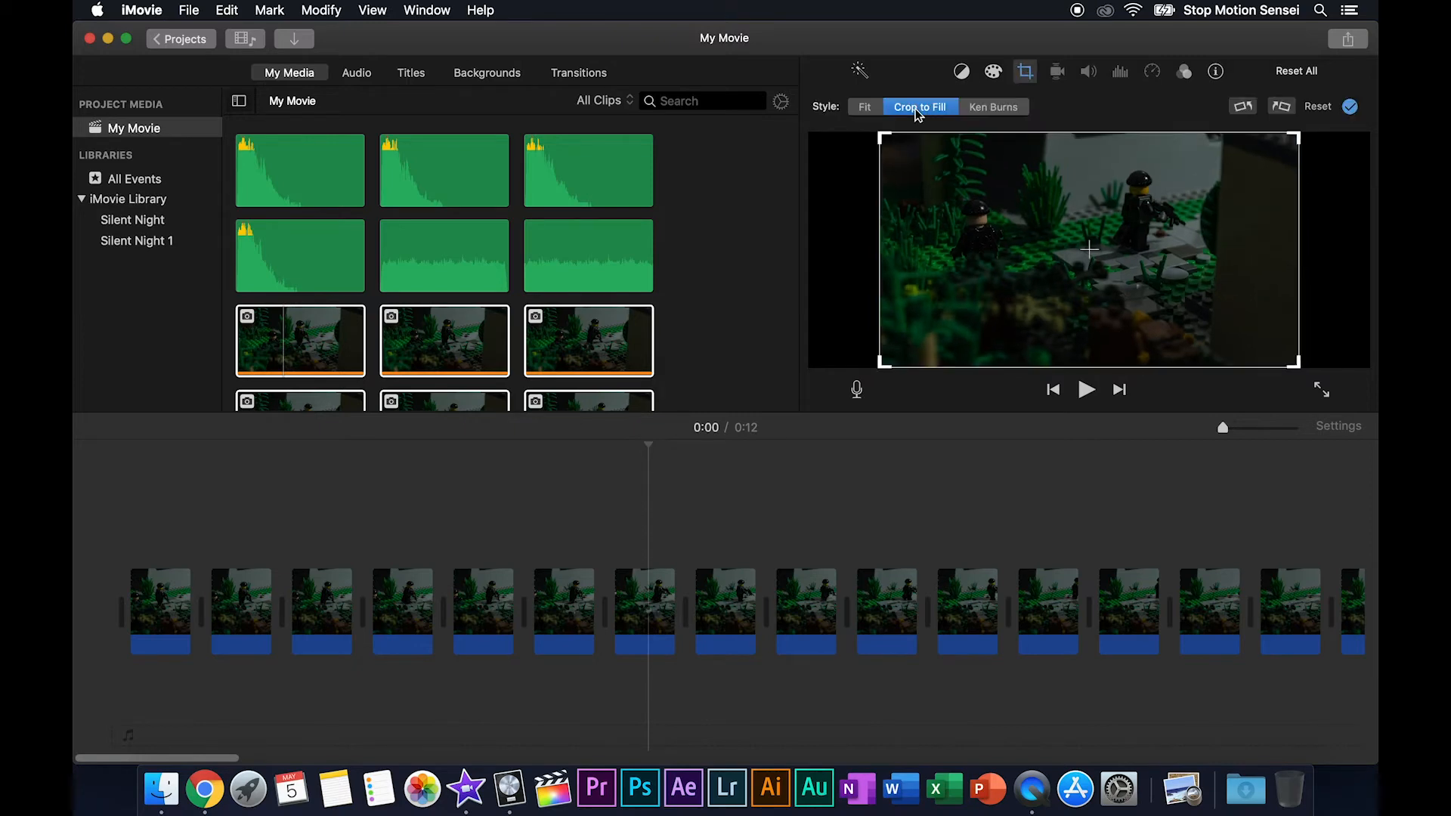
{"action": "left_click", "coordinate": [510, 531]}
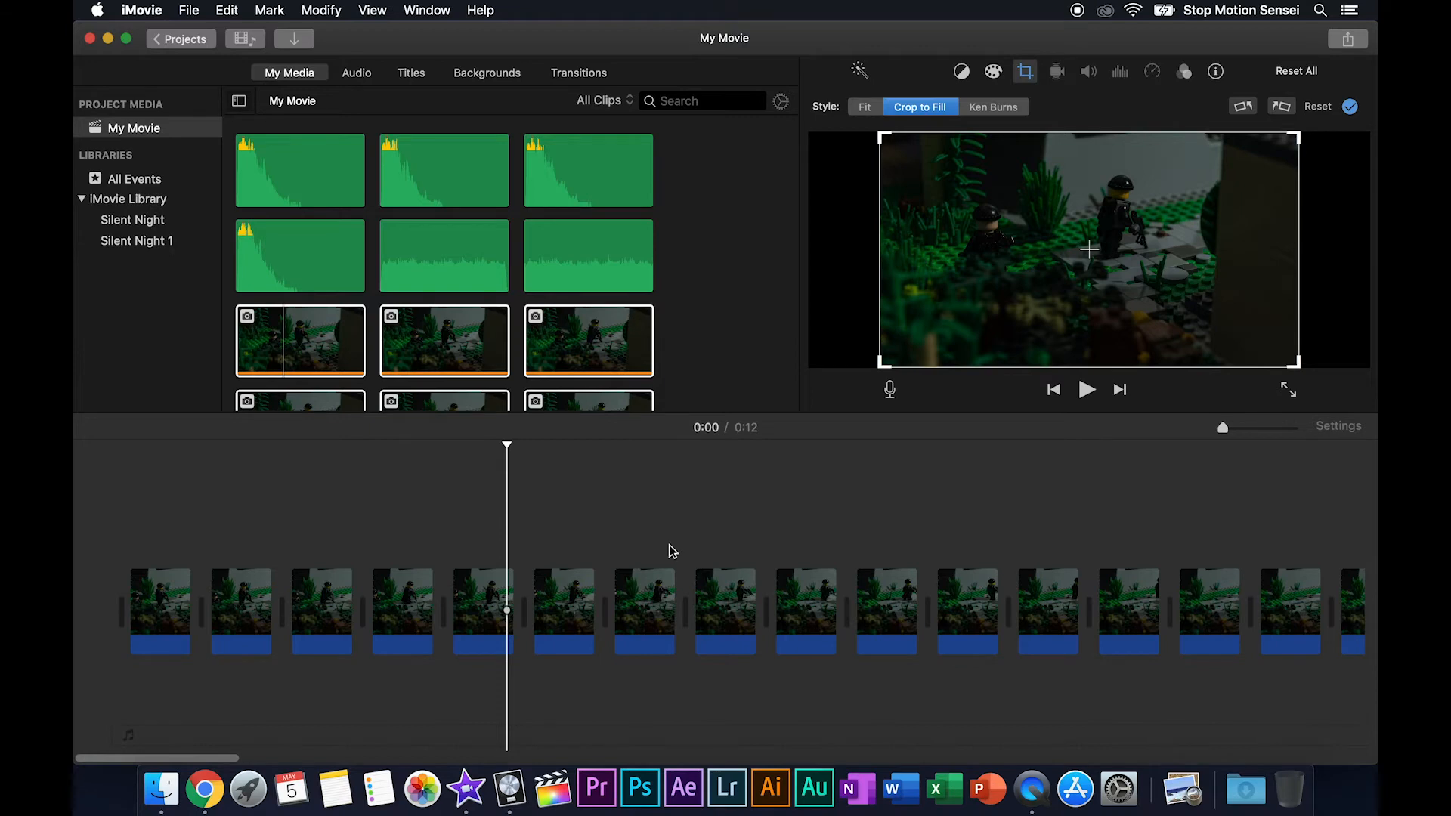
{"action": "left_click", "coordinate": [166, 447]}
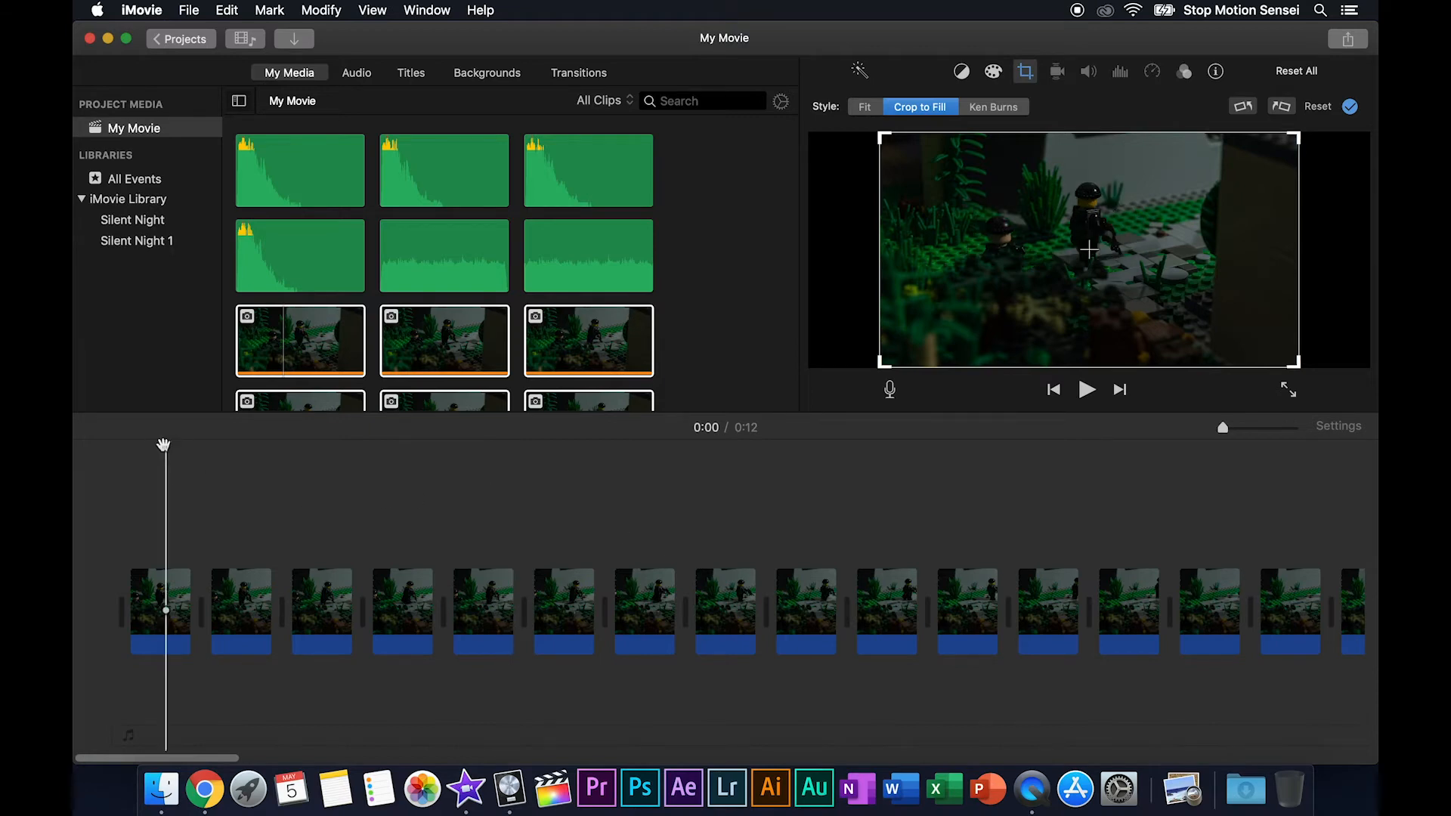
{"action": "left_click_drag", "start_coordinate": [165, 446], "coordinate": [113, 444]}
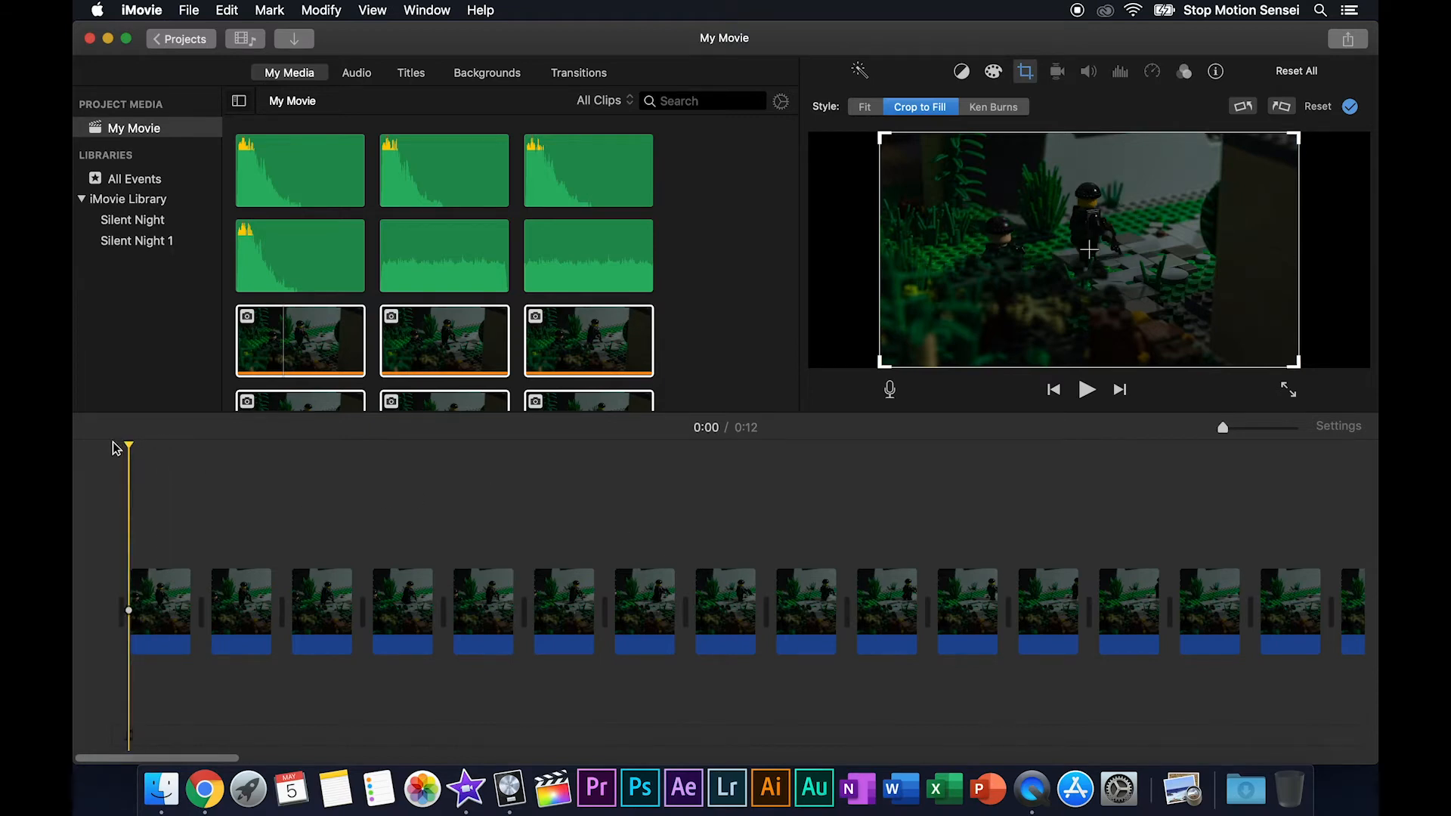
{"action": "left_click", "coordinate": [1024, 73]}
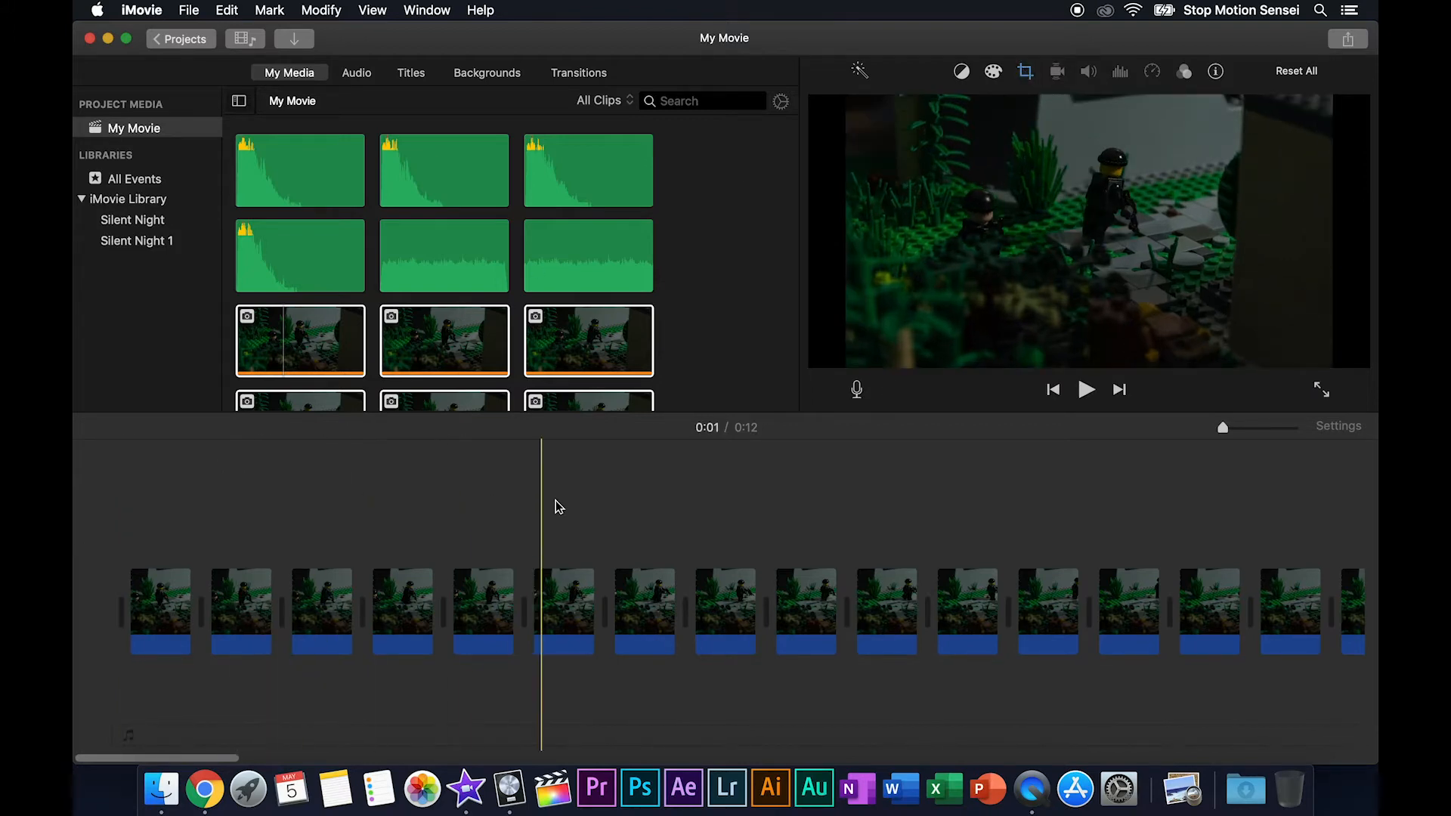
- Select all frames of the second shot, with the blurred tan wall, and move them to the start of the timeline
{"action": "scroll", "coordinate": [732, 505], "scroll_direction": "right", "scroll_amount": 5}
{"action": "scroll", "coordinate": [732, 505], "scroll_direction": "right", "scroll_amount": 5}
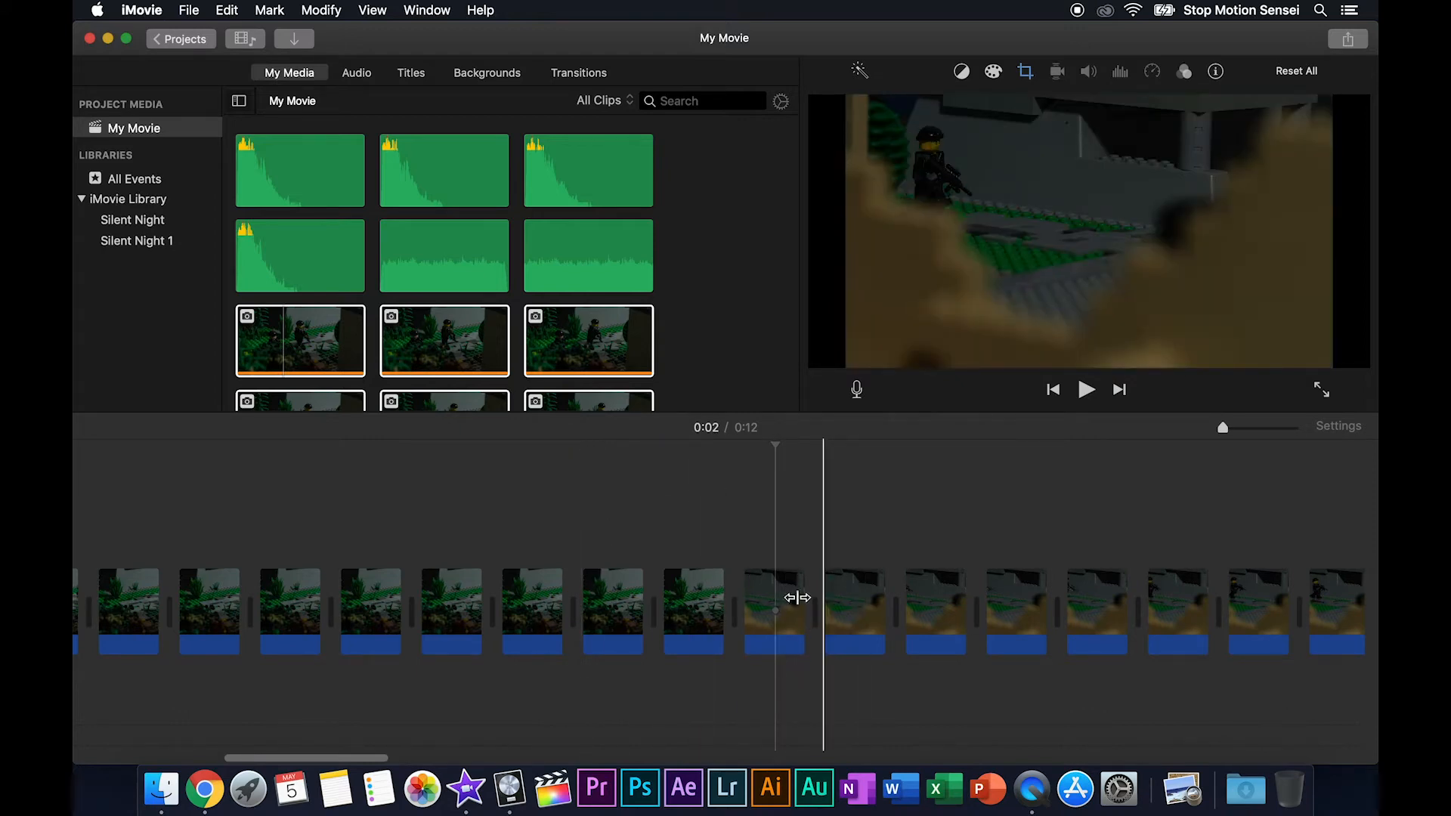
{"action": "scroll", "coordinate": [1073, 614], "scroll_direction": "right", "scroll_amount": 3}
{"action": "scroll", "coordinate": [1086, 614], "scroll_direction": "right", "scroll_amount": 5}
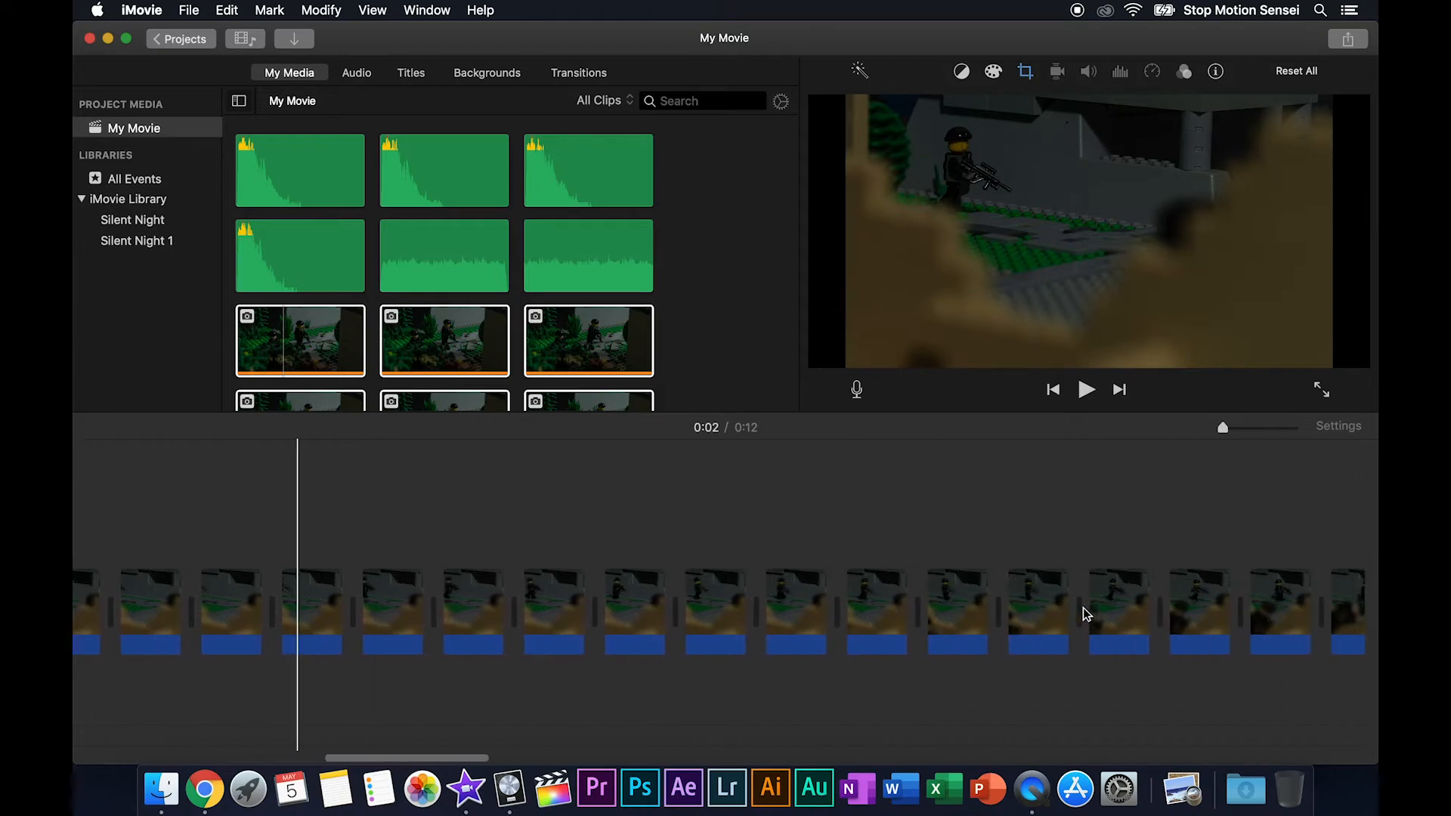
{"action": "scroll", "coordinate": [1083, 609], "scroll_direction": "right", "scroll_amount": 4}
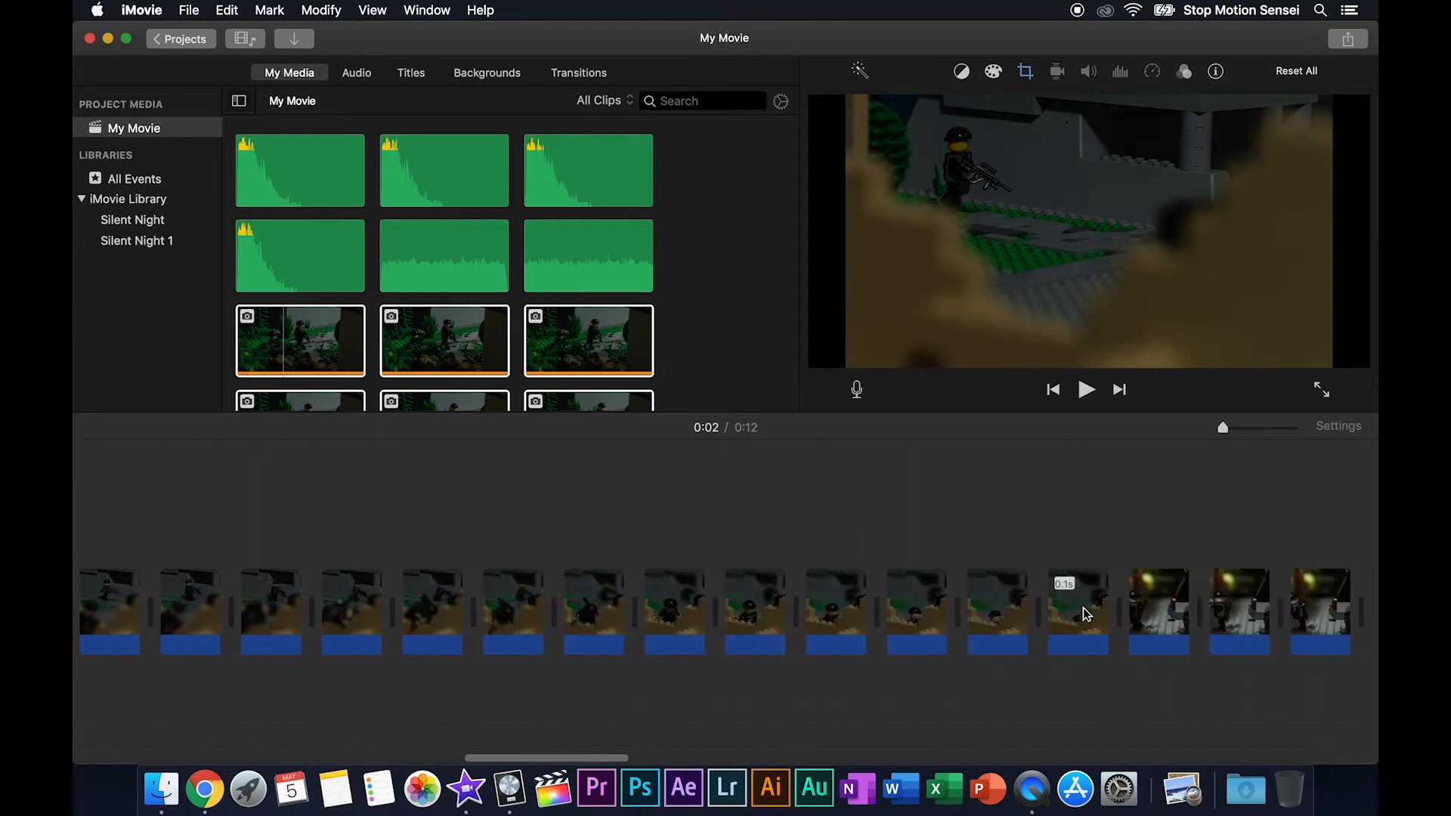
{"action": "left_click_drag", "start_coordinate": [1026, 507], "coordinate": [469, 702]}
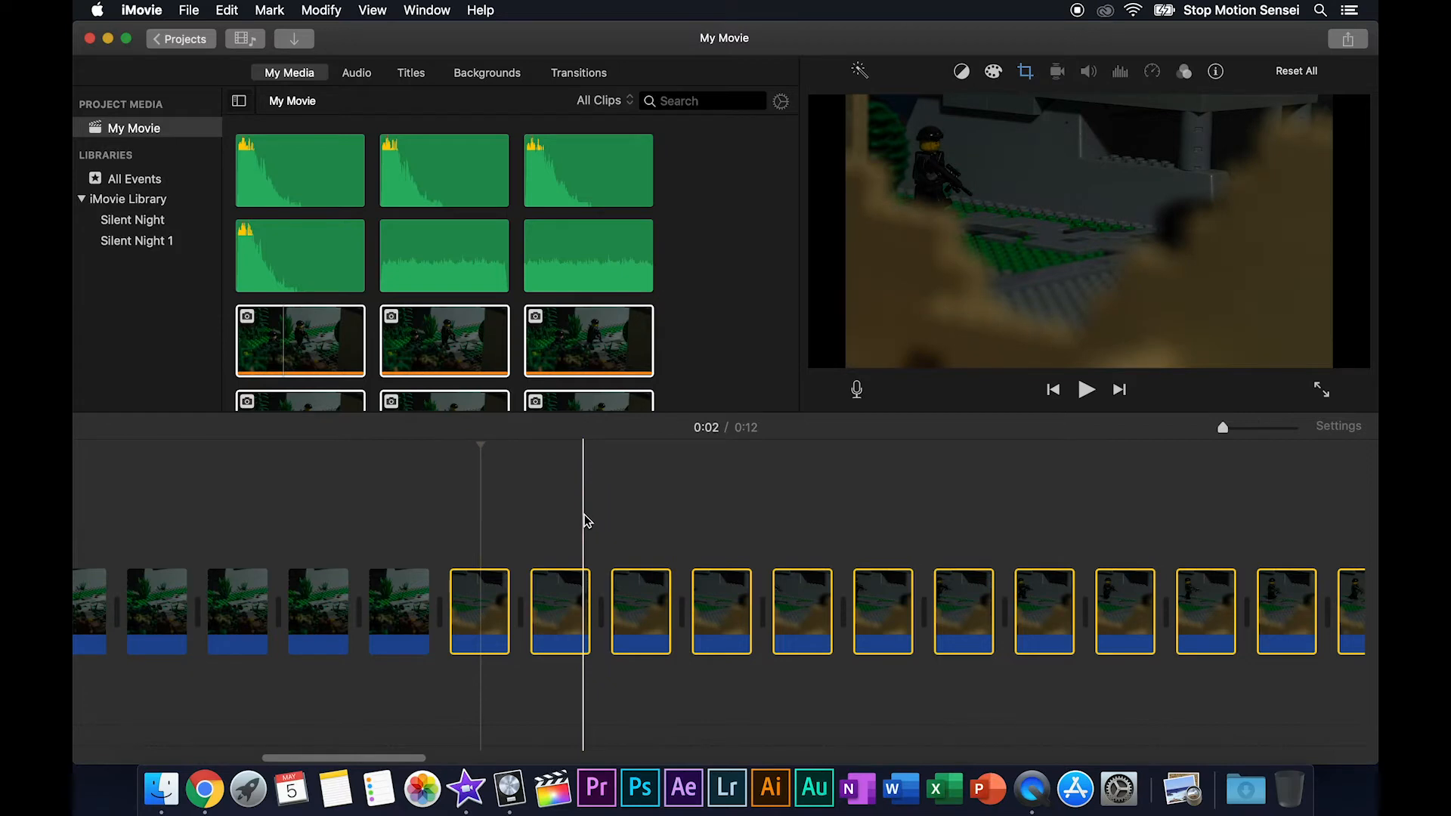
{"action": "scroll", "coordinate": [586, 520], "scroll_direction": "left", "scroll_amount": 5}
{"action": "left_click_drag", "start_coordinate": [719, 587], "coordinate": [332, 525]}
{"action": "left_click_drag", "start_coordinate": [148, 545], "coordinate": [127, 641]}
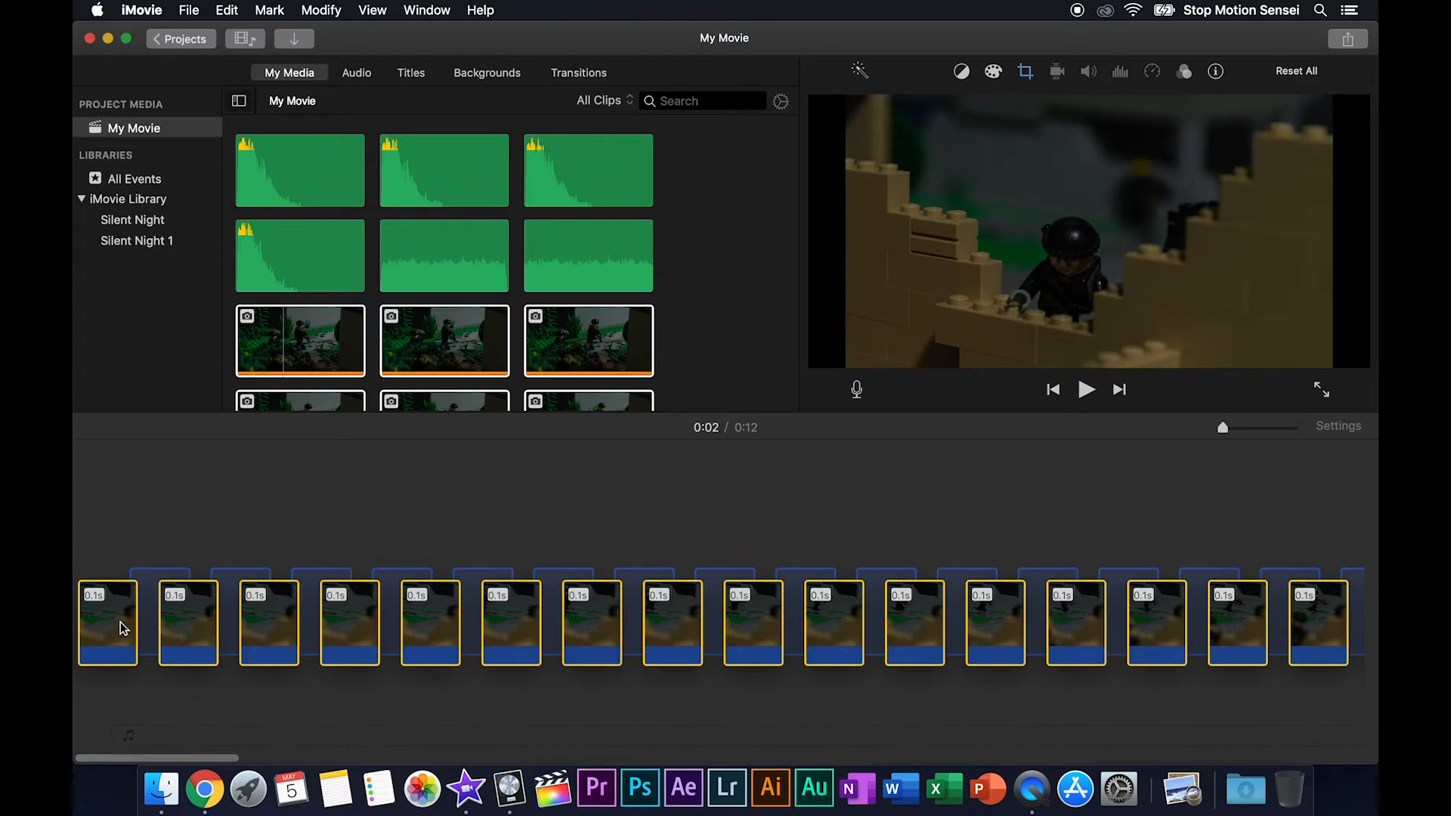
{"action": "left_click", "coordinate": [745, 558]}
- Check the rearranged shots on the timeline and undo the move of the second shot's frames
{"action": "scroll", "coordinate": [745, 560], "scroll_direction": "right", "scroll_amount": 10}
{"action": "scroll", "coordinate": [747, 560], "scroll_direction": "right", "scroll_amount": 10}
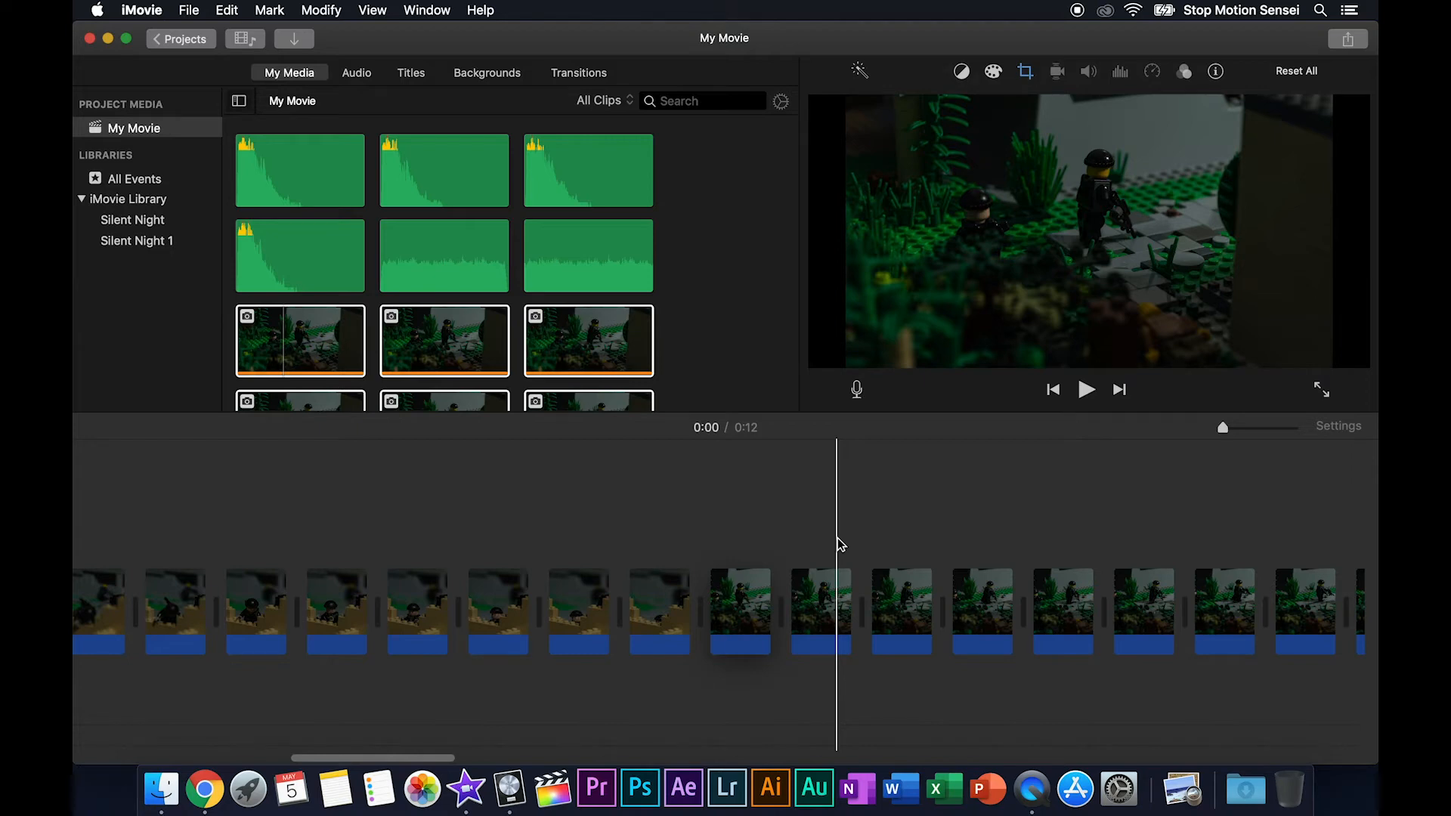
{"action": "scroll", "coordinate": [925, 542], "scroll_direction": "right", "scroll_amount": 5}
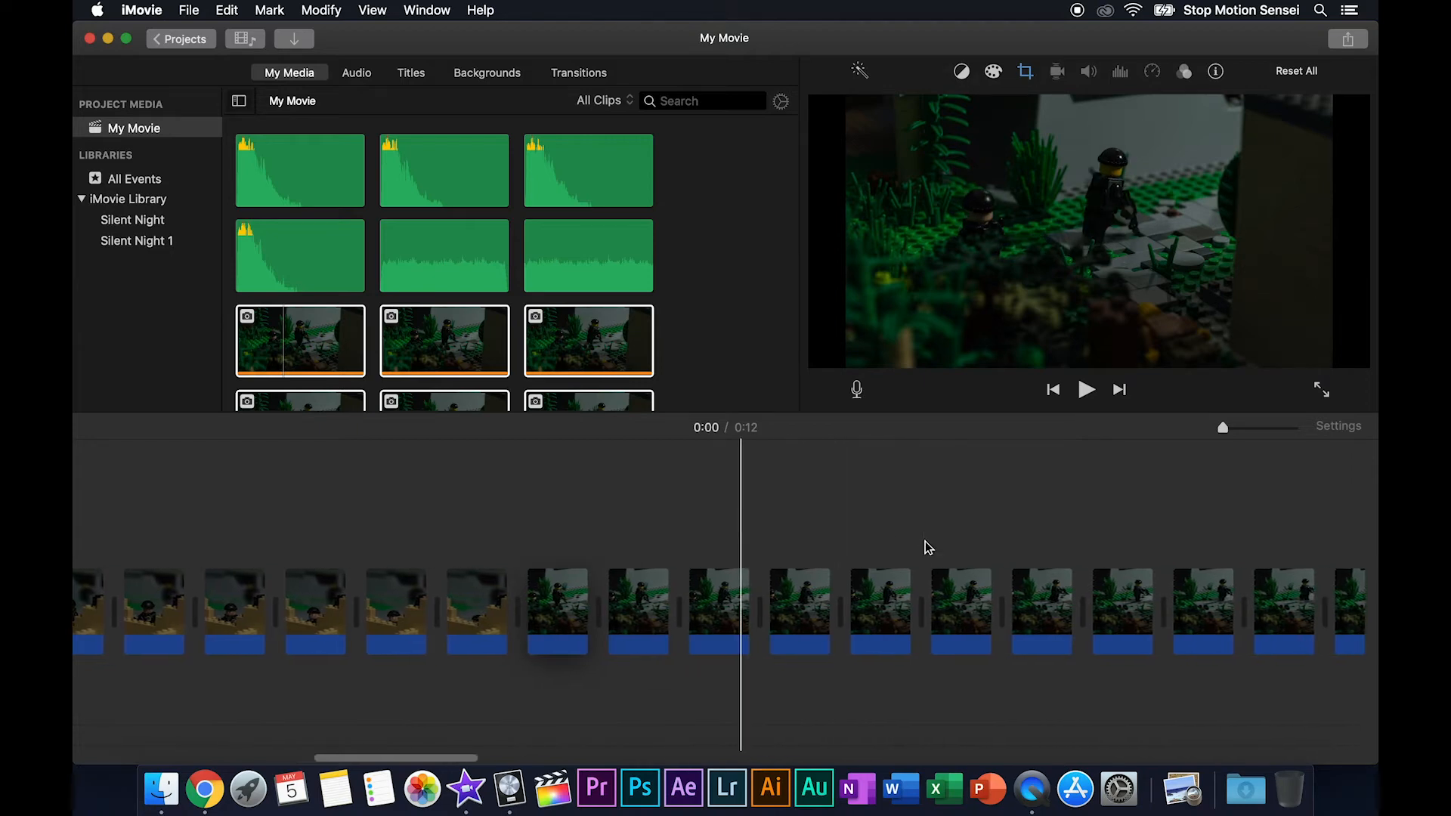
{"action": "scroll", "coordinate": [960, 514], "scroll_direction": "right", "scroll_amount": 2}
{"action": "scroll", "coordinate": [945, 513], "scroll_direction": "right", "scroll_amount": 3}
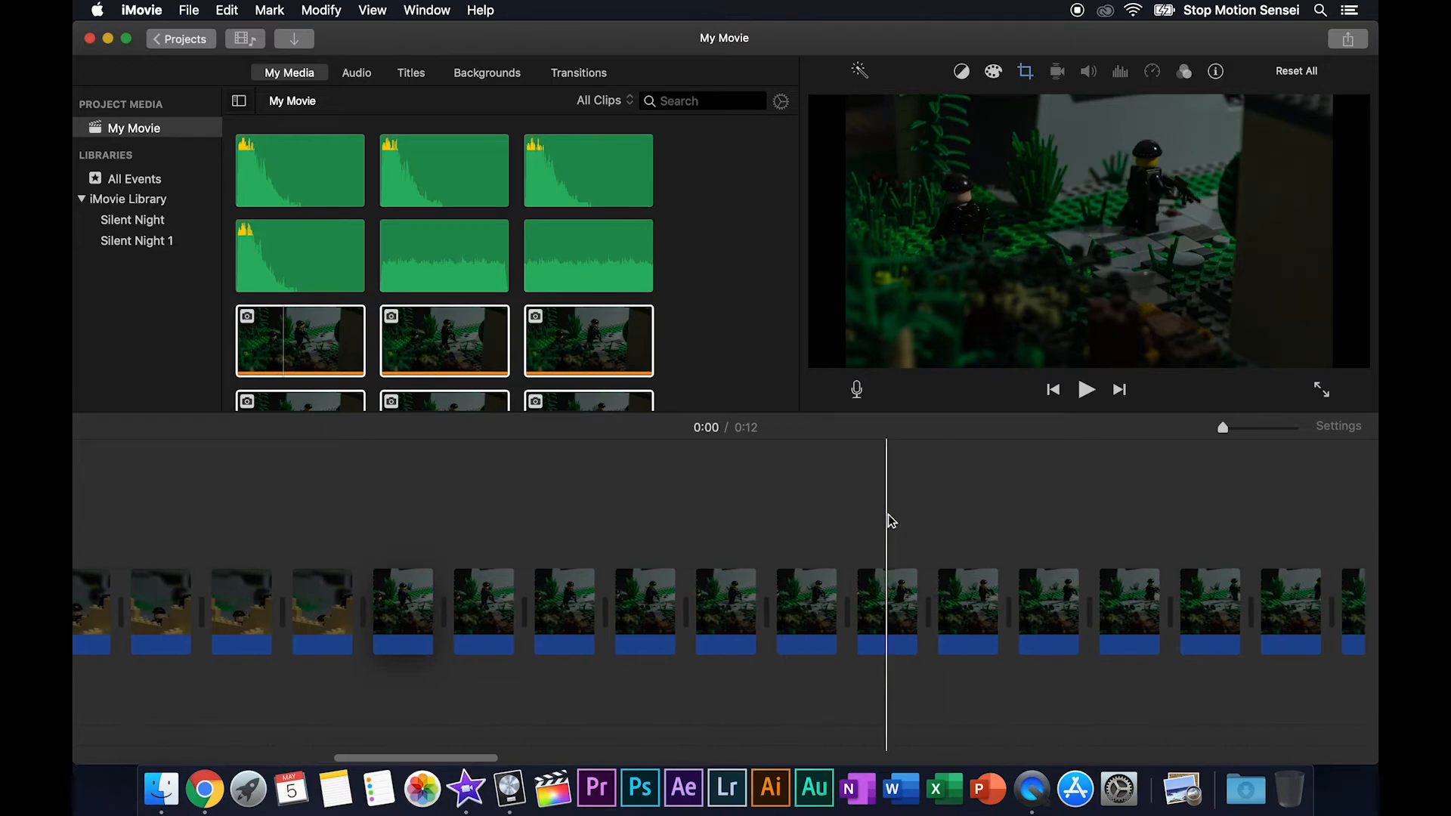
{"action": "key", "text": "ctrl+z"}
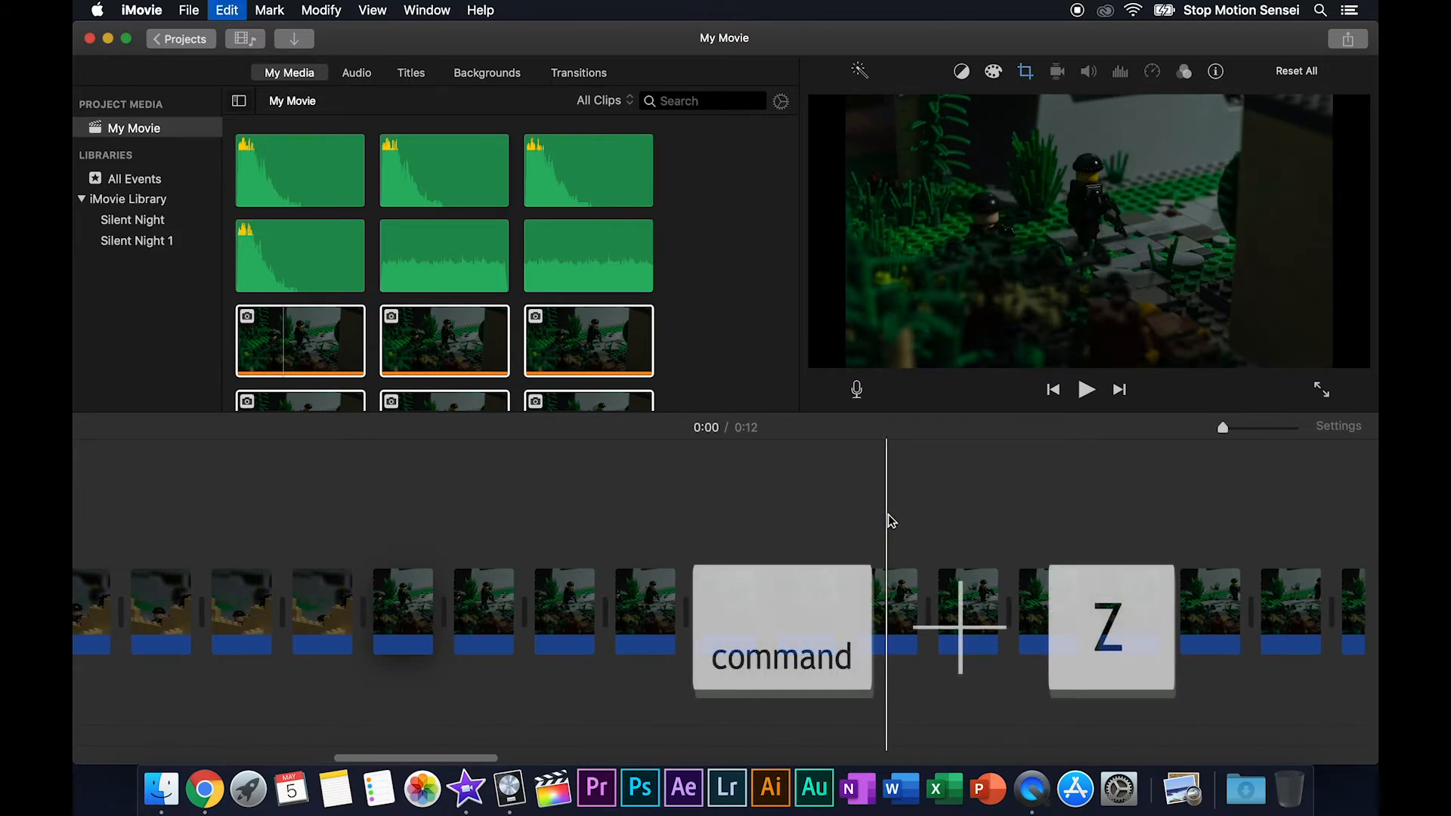
{"action": "scroll", "coordinate": [887, 514], "scroll_direction": "right", "scroll_amount": 15}
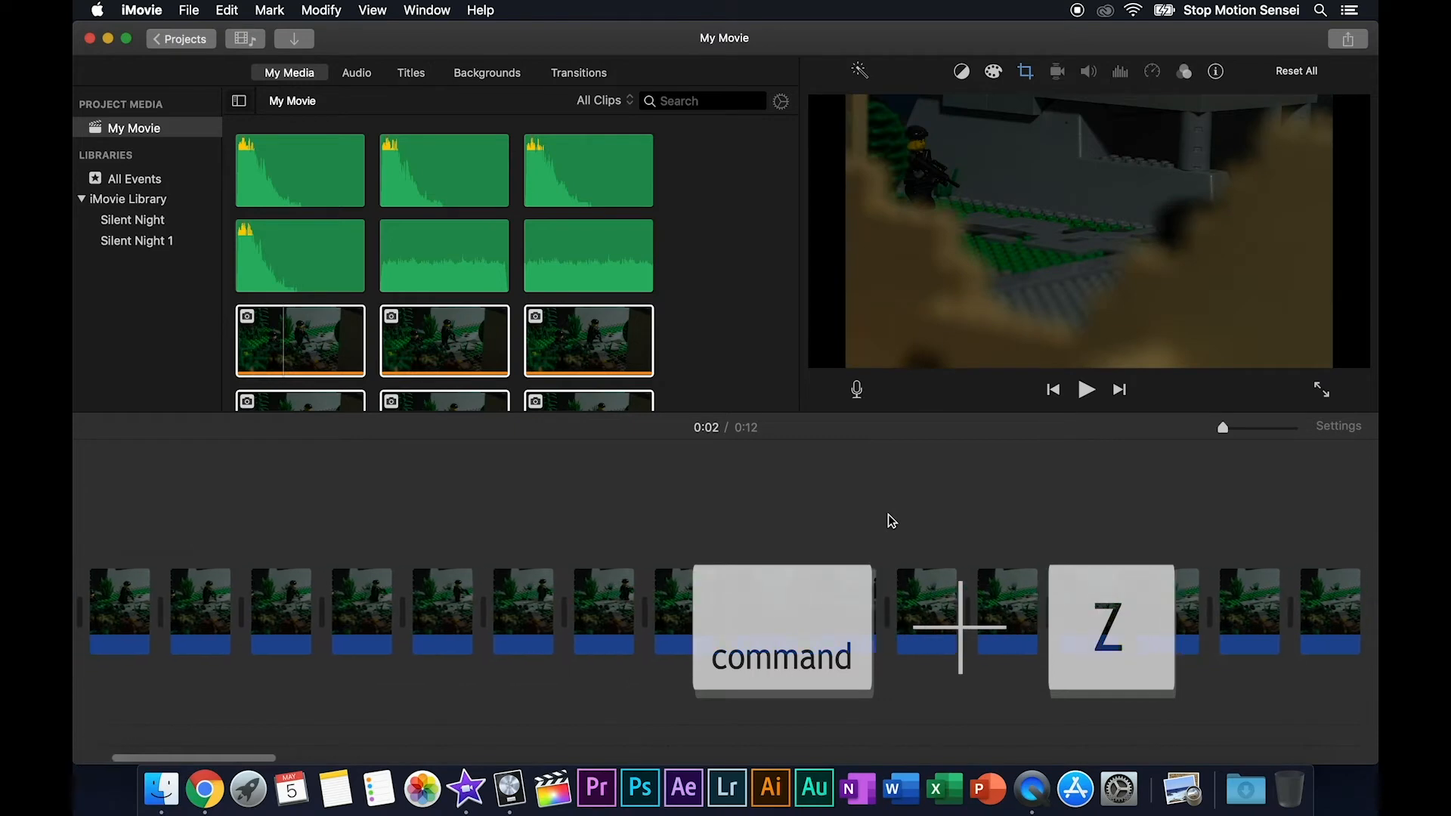
{"action": "scroll", "coordinate": [923, 500], "scroll_direction": "right", "scroll_amount": 10}
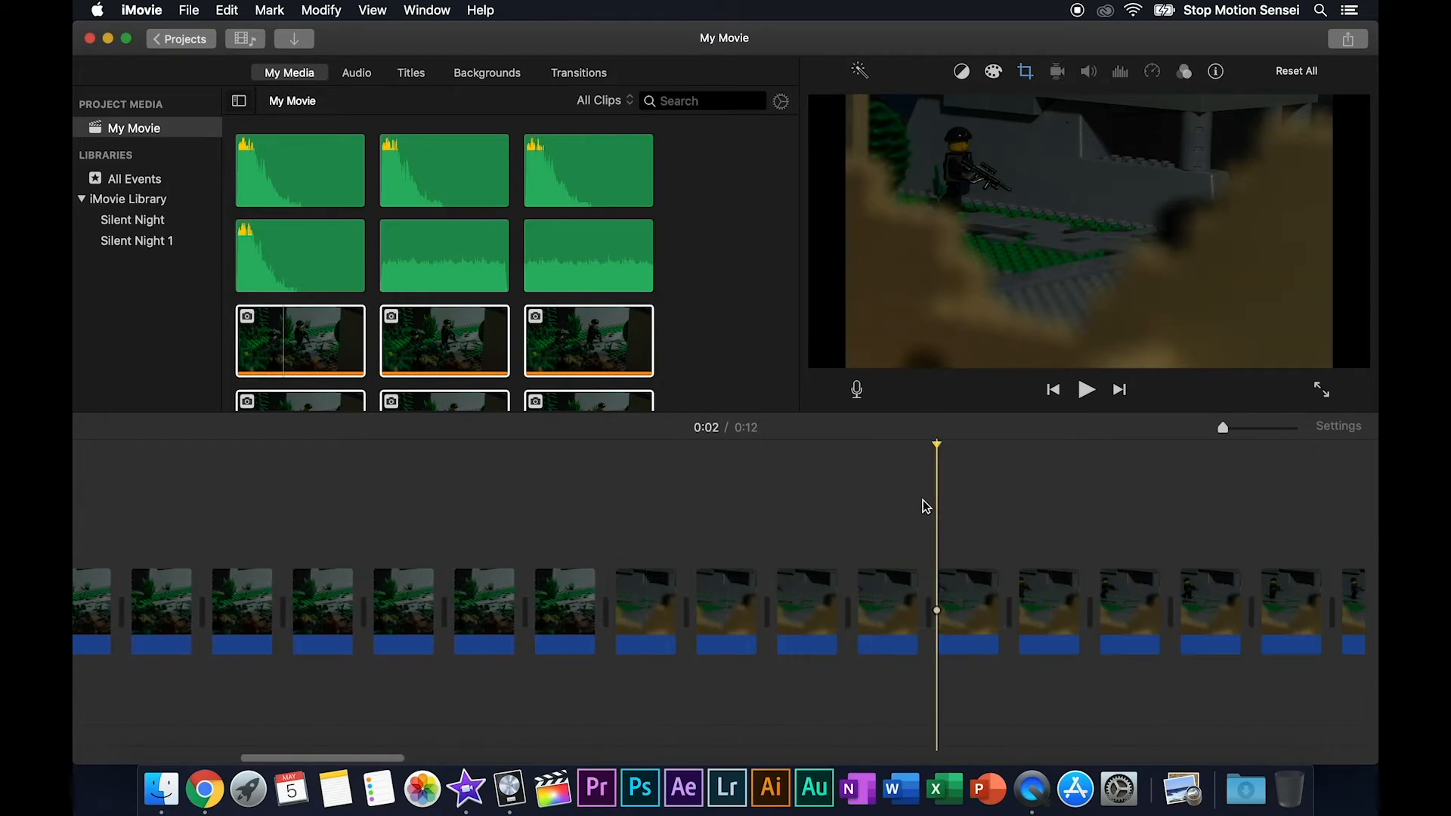
- Place the Night Ambience #2 (loop) audio clip beneath the frames at the start of the timeline and play the movie from the beginning
{"action": "scroll", "coordinate": [927, 507], "scroll_direction": "left", "scroll_amount": 10}
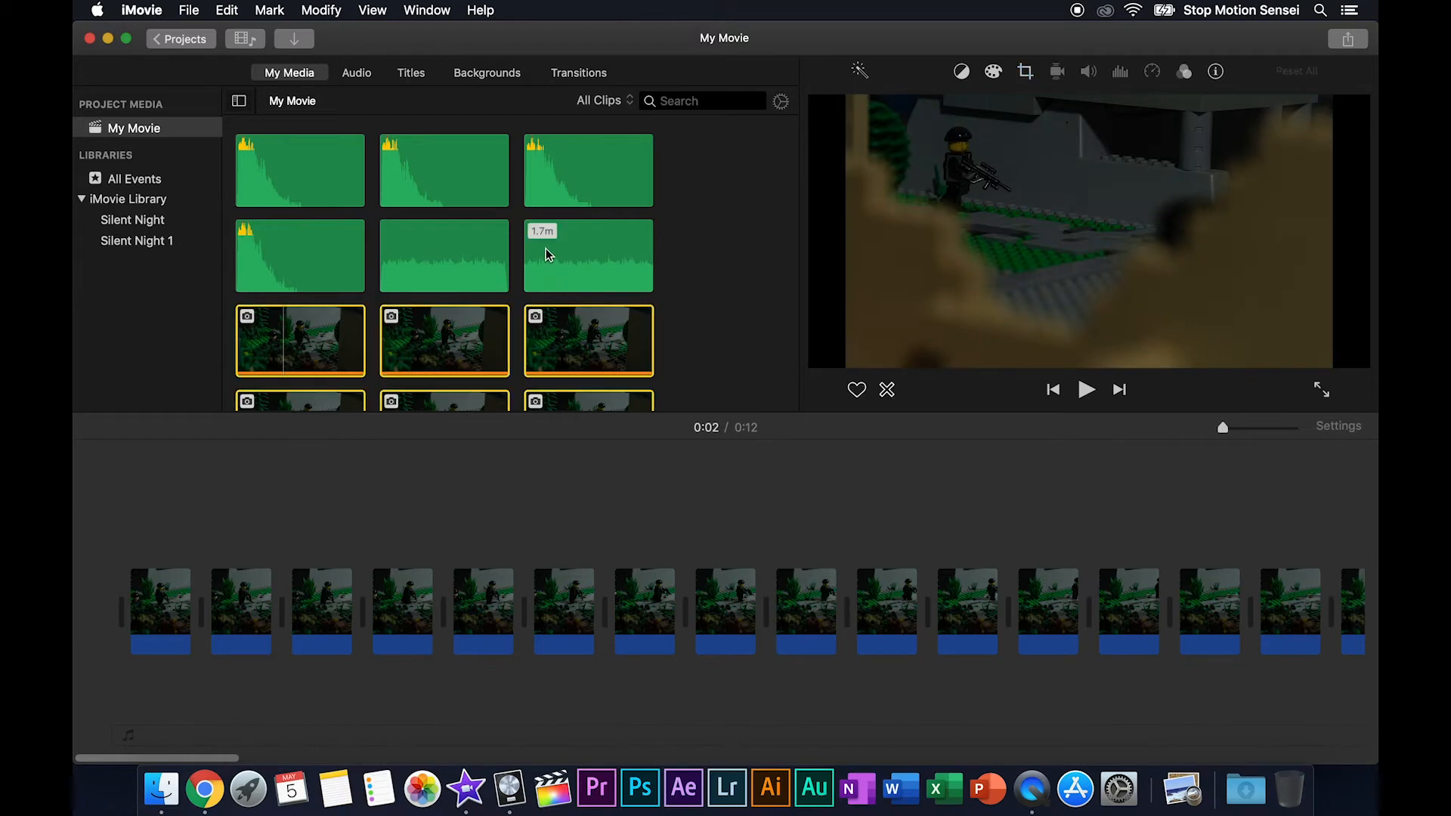
{"action": "left_click", "coordinate": [573, 248]}
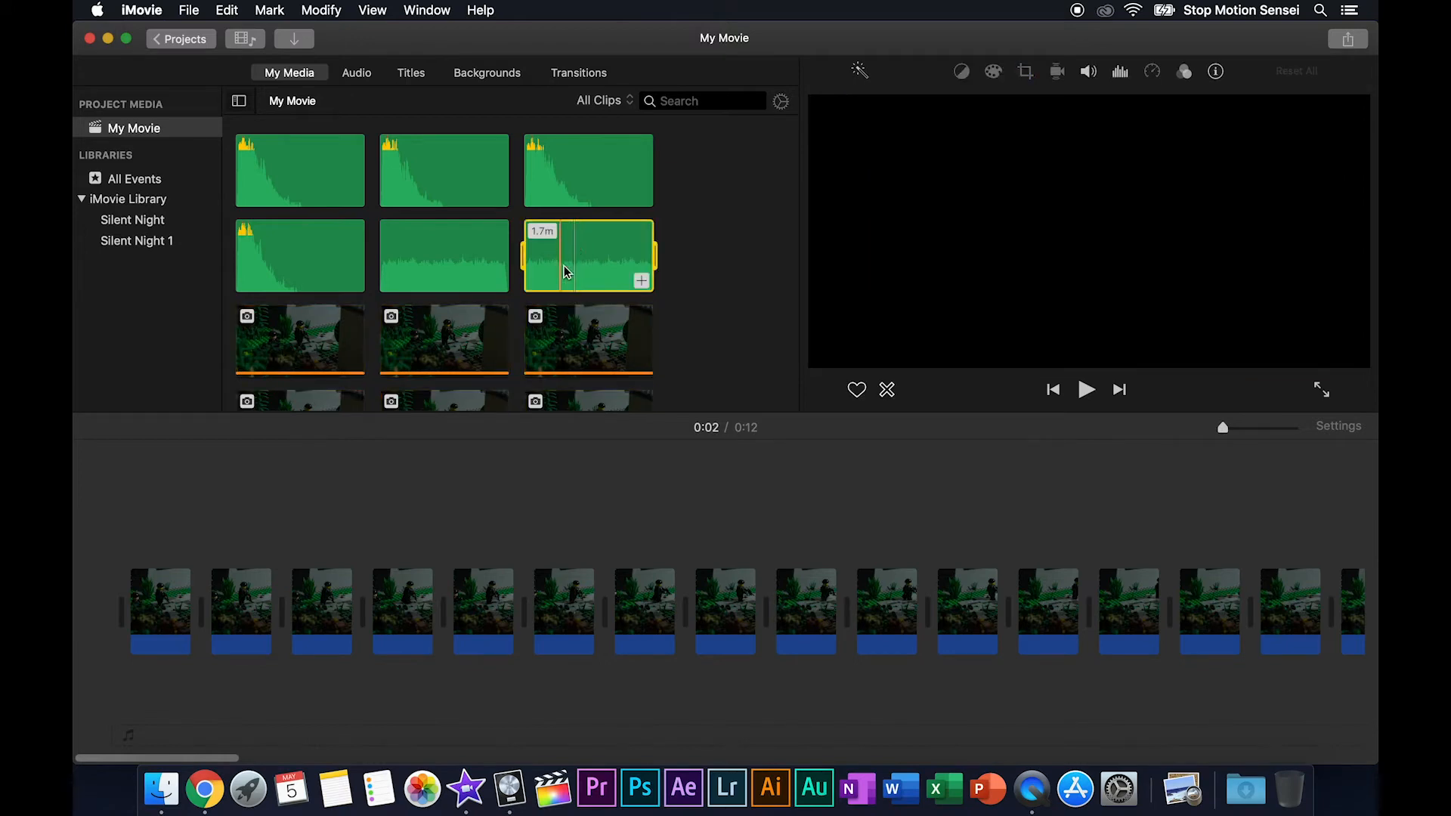
{"action": "left_click_drag", "start_coordinate": [401, 532], "coordinate": [137, 706]}
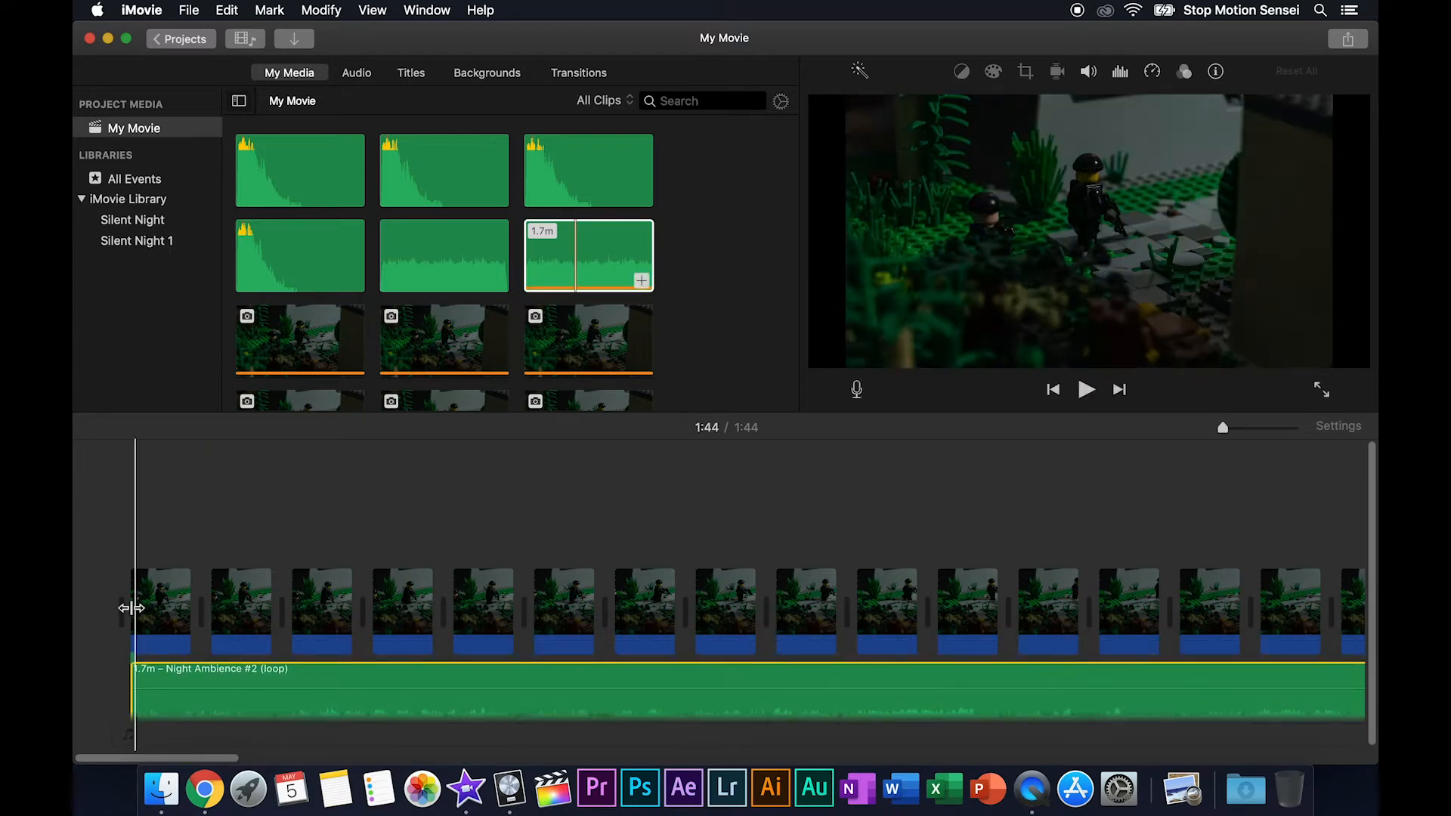
{"action": "left_click", "coordinate": [128, 463]}
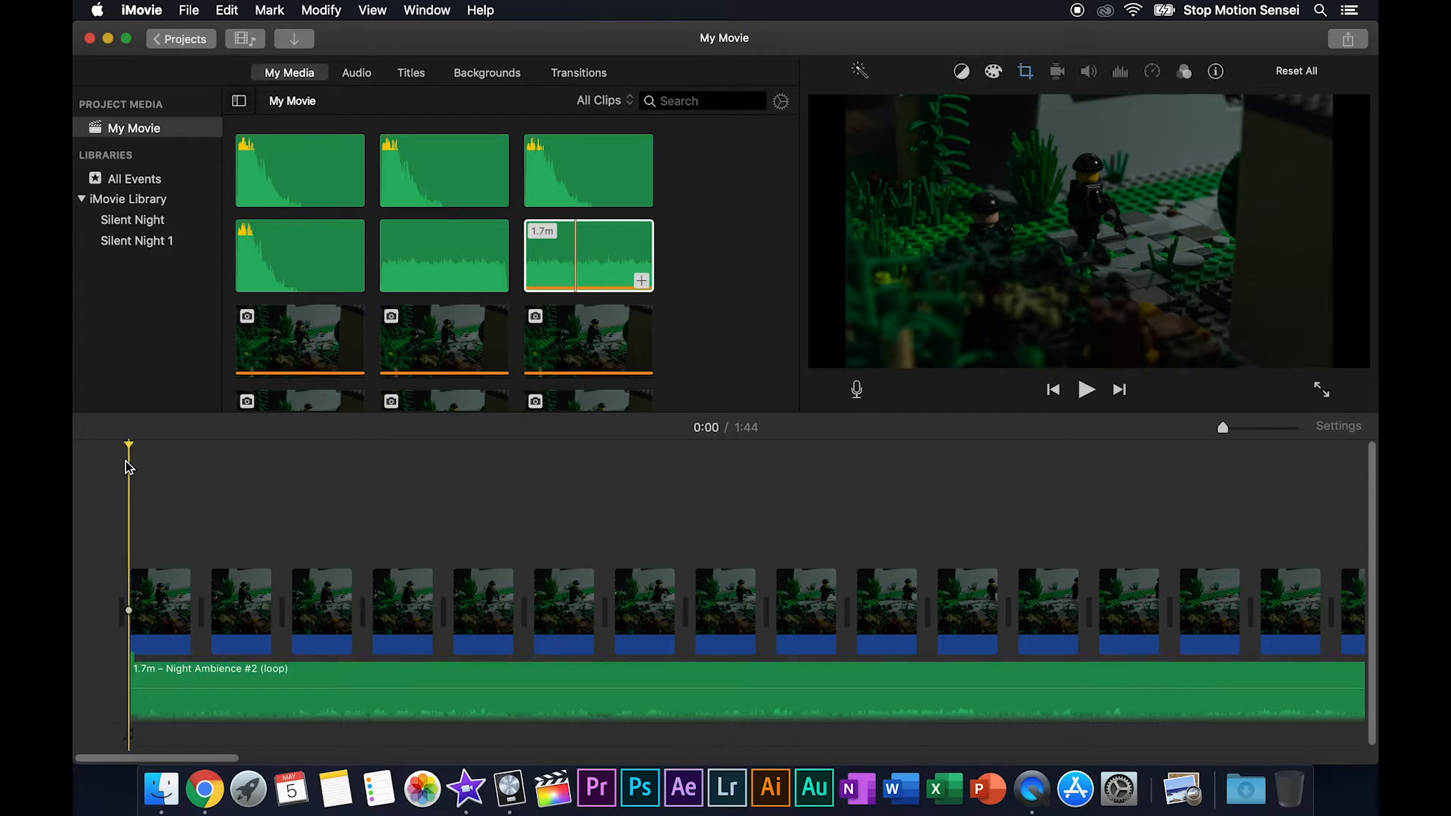
{"action": "key", "text": "space"}
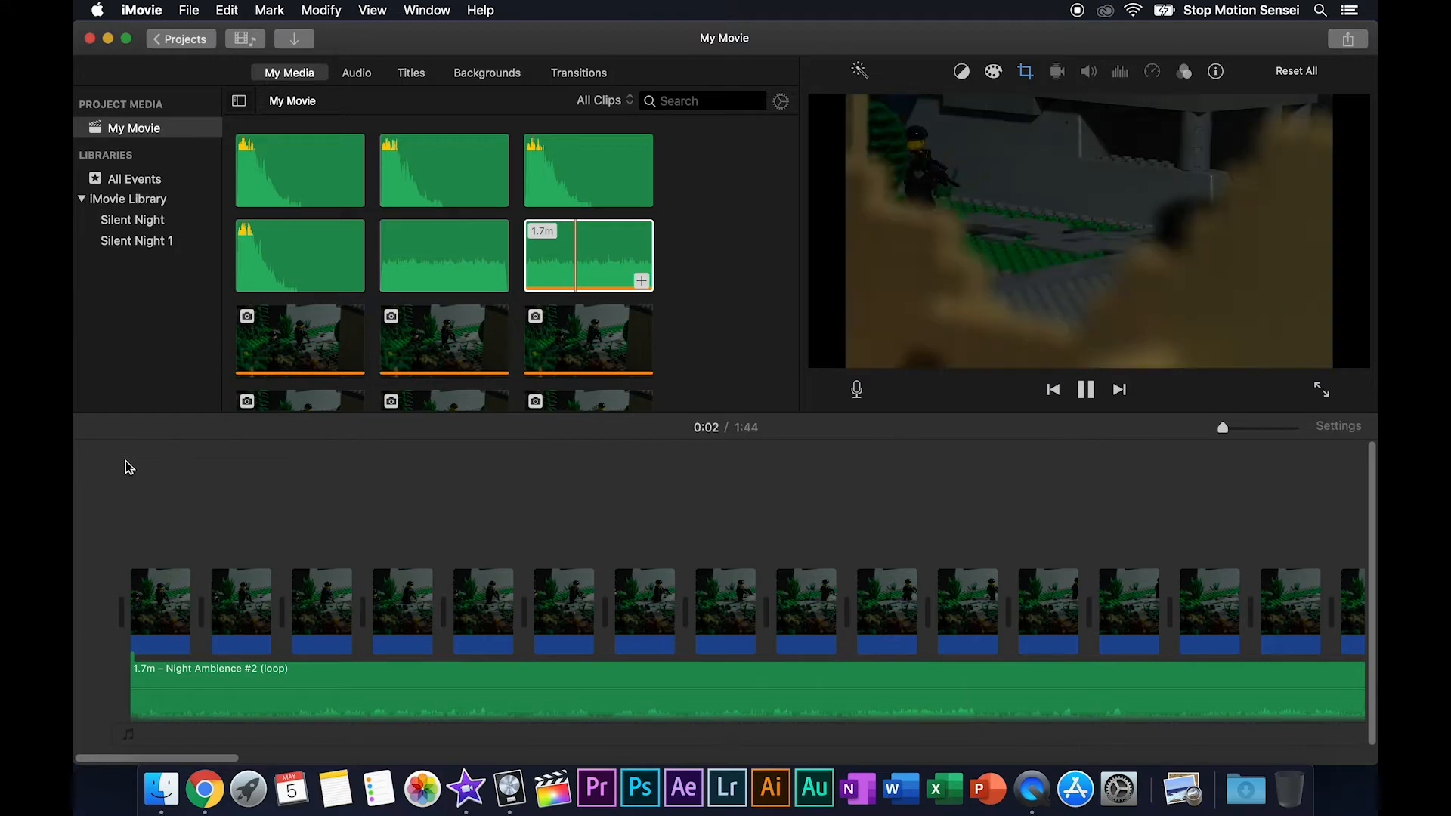
- Stop playback, move the first frame with its attached ambience audio behind the second frame, and undo the move
{"action": "key", "text": "space"}
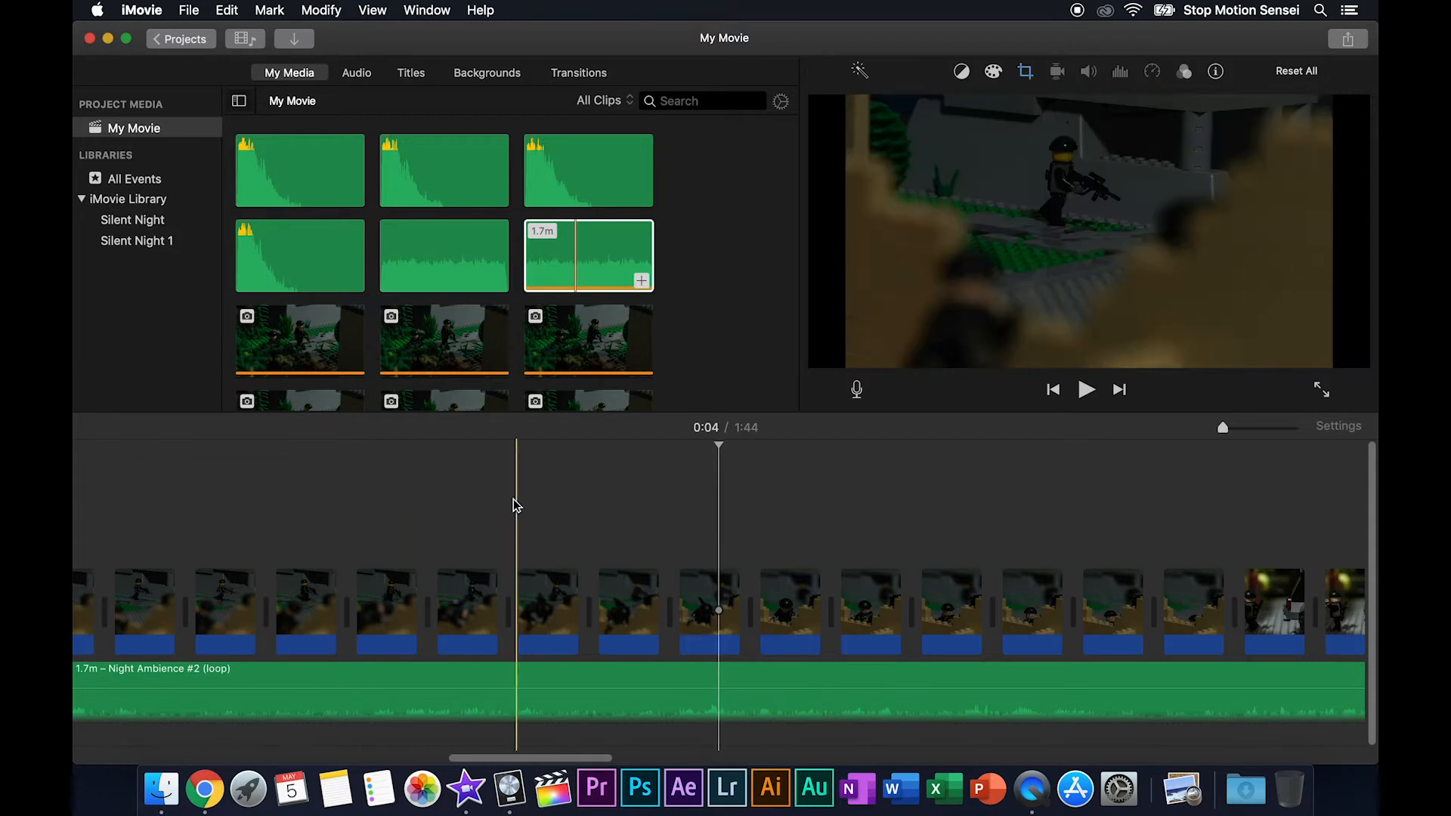
{"action": "scroll", "coordinate": [514, 499], "scroll_direction": "left", "scroll_amount": 5}
{"action": "scroll", "coordinate": [514, 498], "scroll_direction": "left", "scroll_amount": 10}
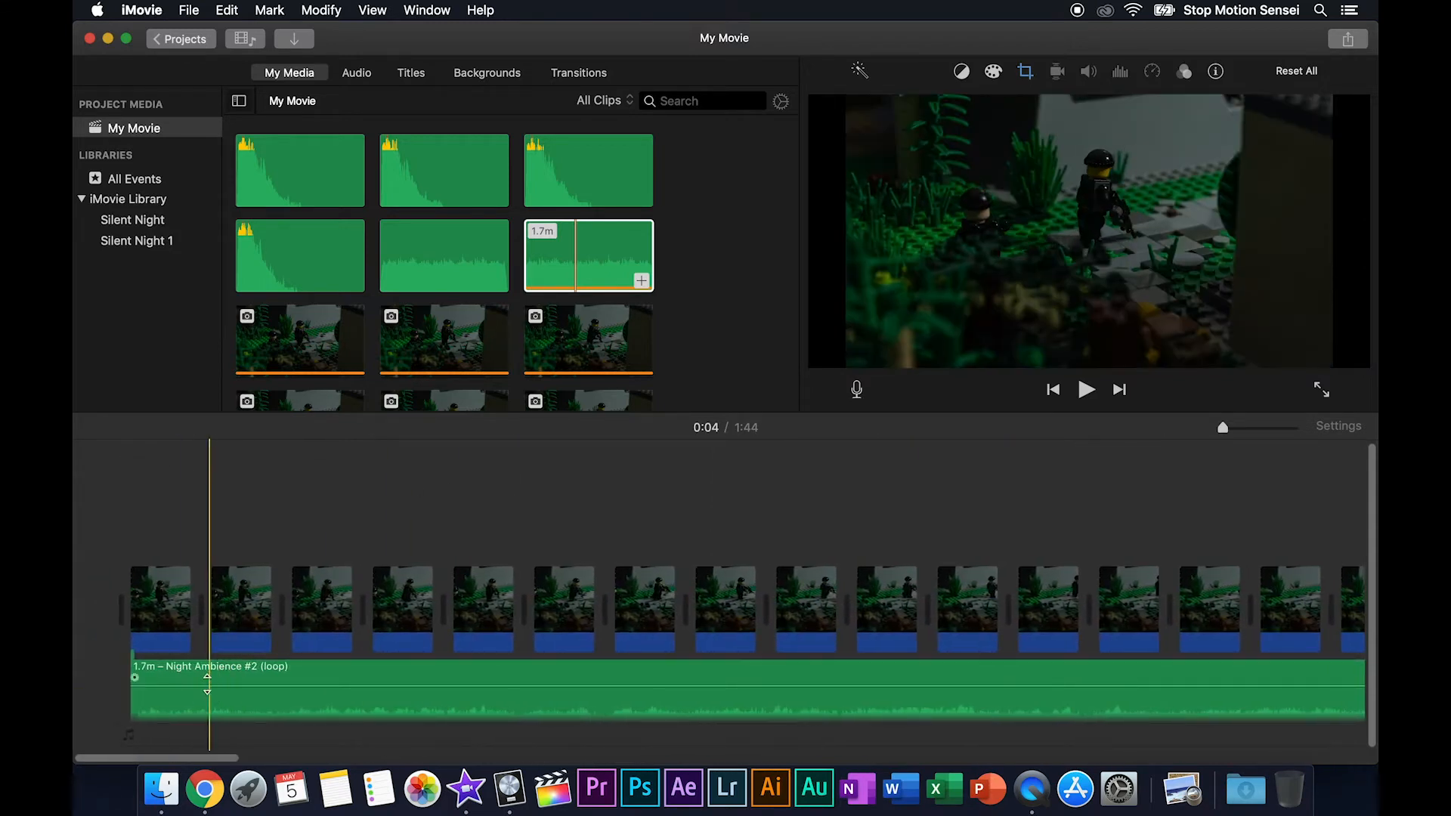
{"action": "left_click", "coordinate": [163, 609]}
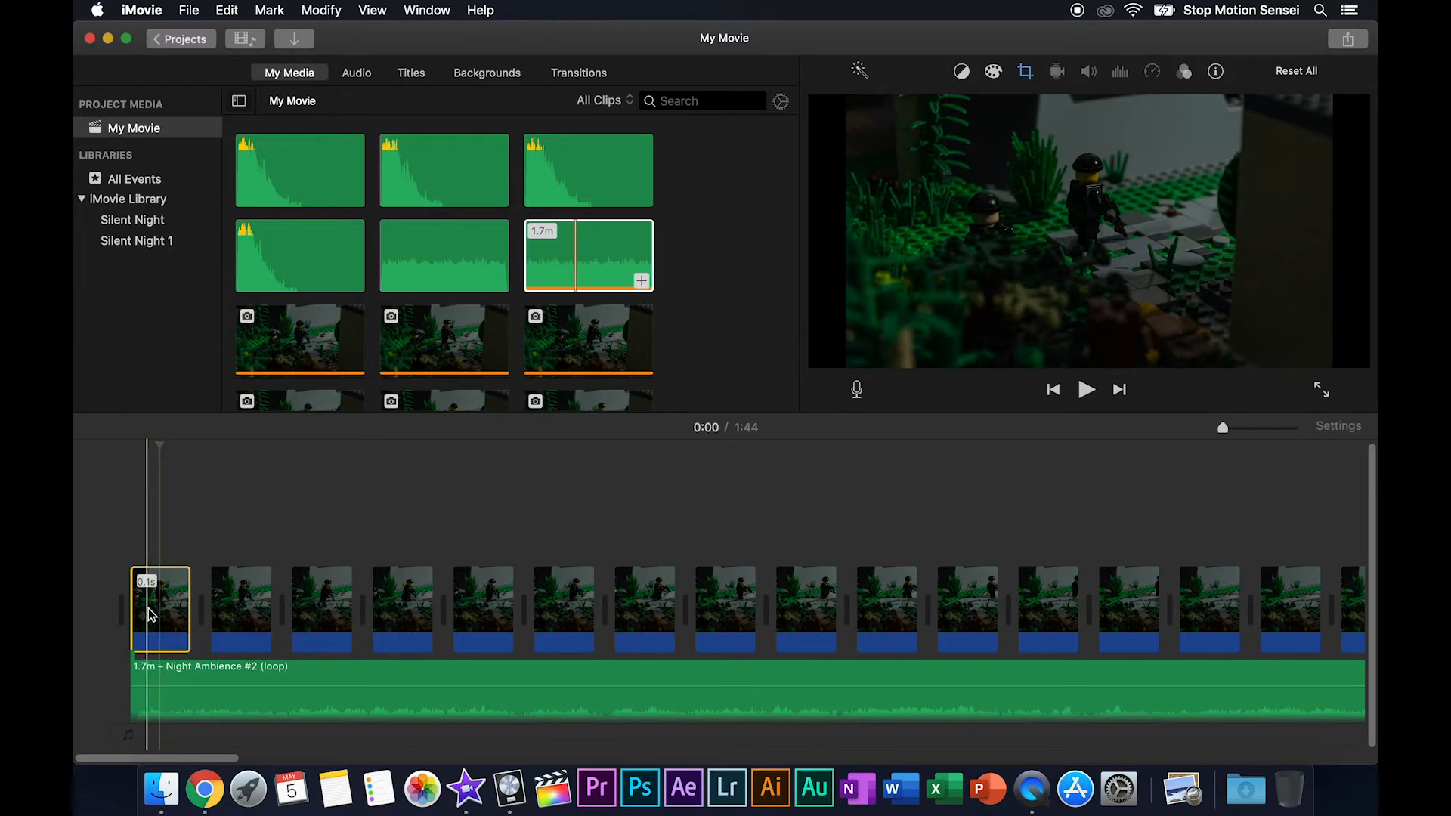
{"action": "left_click_drag", "start_coordinate": [172, 614], "coordinate": [282, 613]}
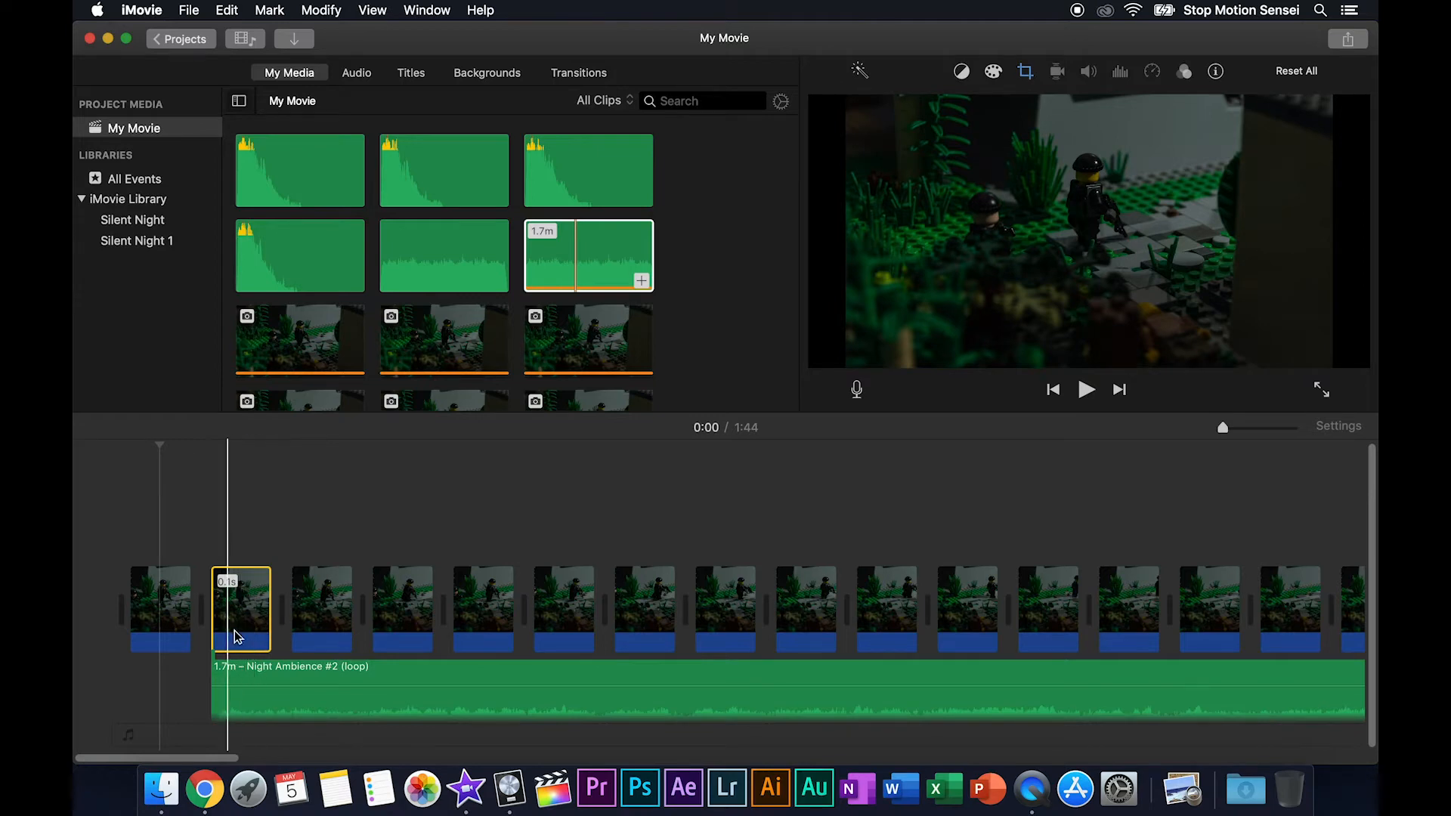
{"action": "key", "text": "super+z"}
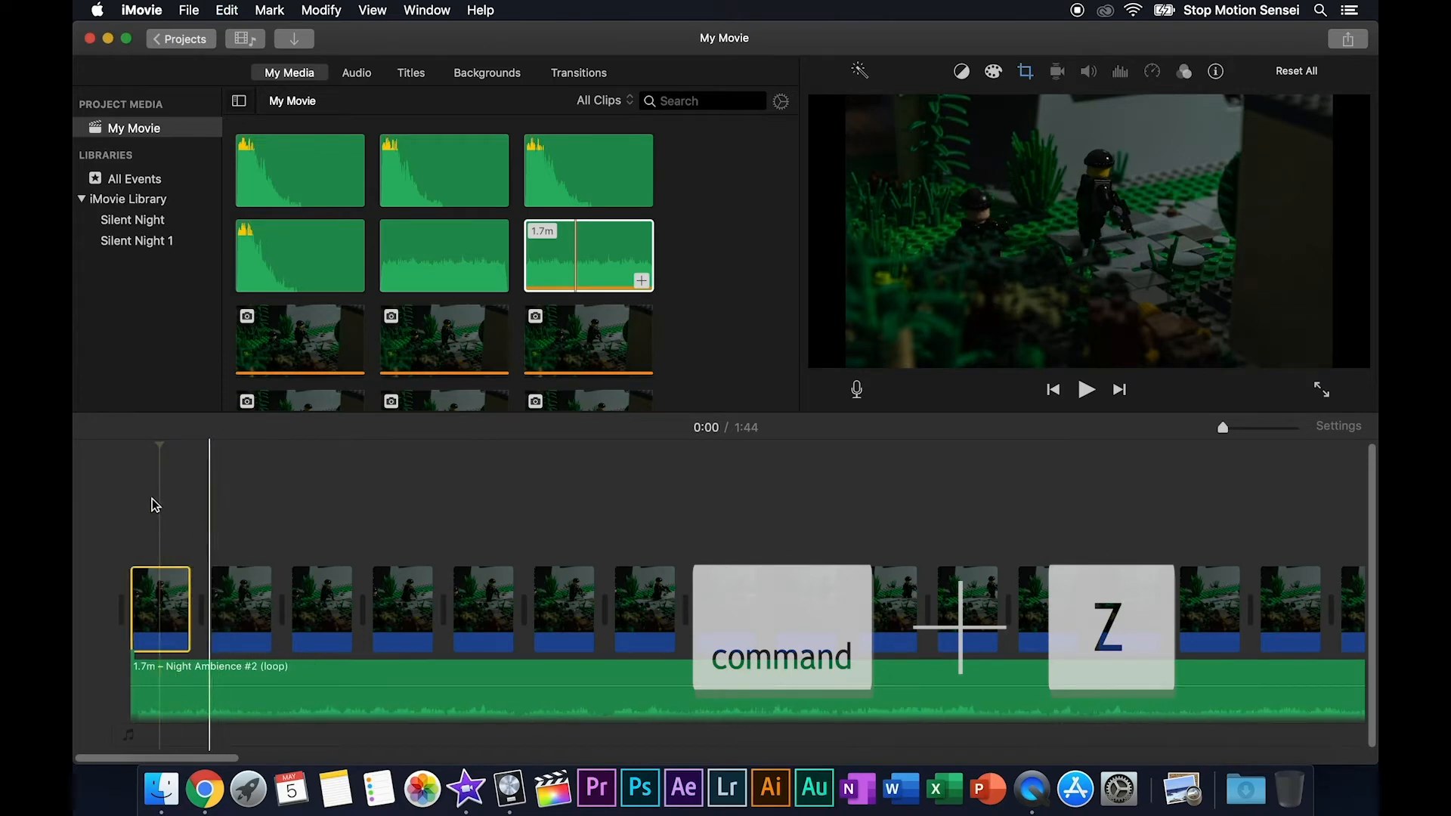
{"action": "left_click", "coordinate": [294, 496]}
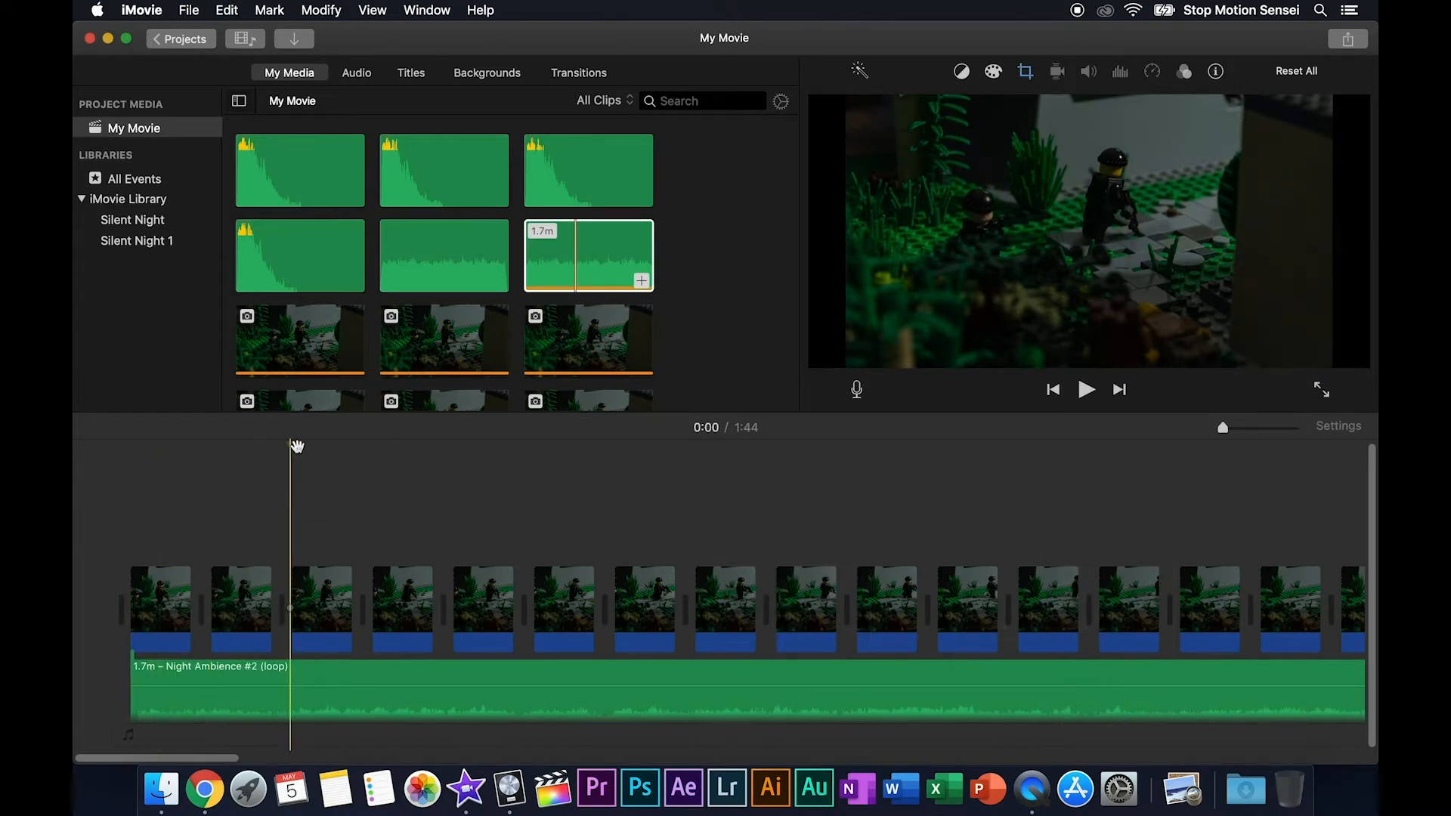
- Trim the end of the Night Ambience #2 (loop) clip to 12.0 s so it finishes with the last frame
{"action": "scroll", "coordinate": [611, 507], "scroll_direction": "right", "scroll_amount": 10}
{"action": "scroll", "coordinate": [611, 506], "scroll_direction": "right", "scroll_amount": 15}
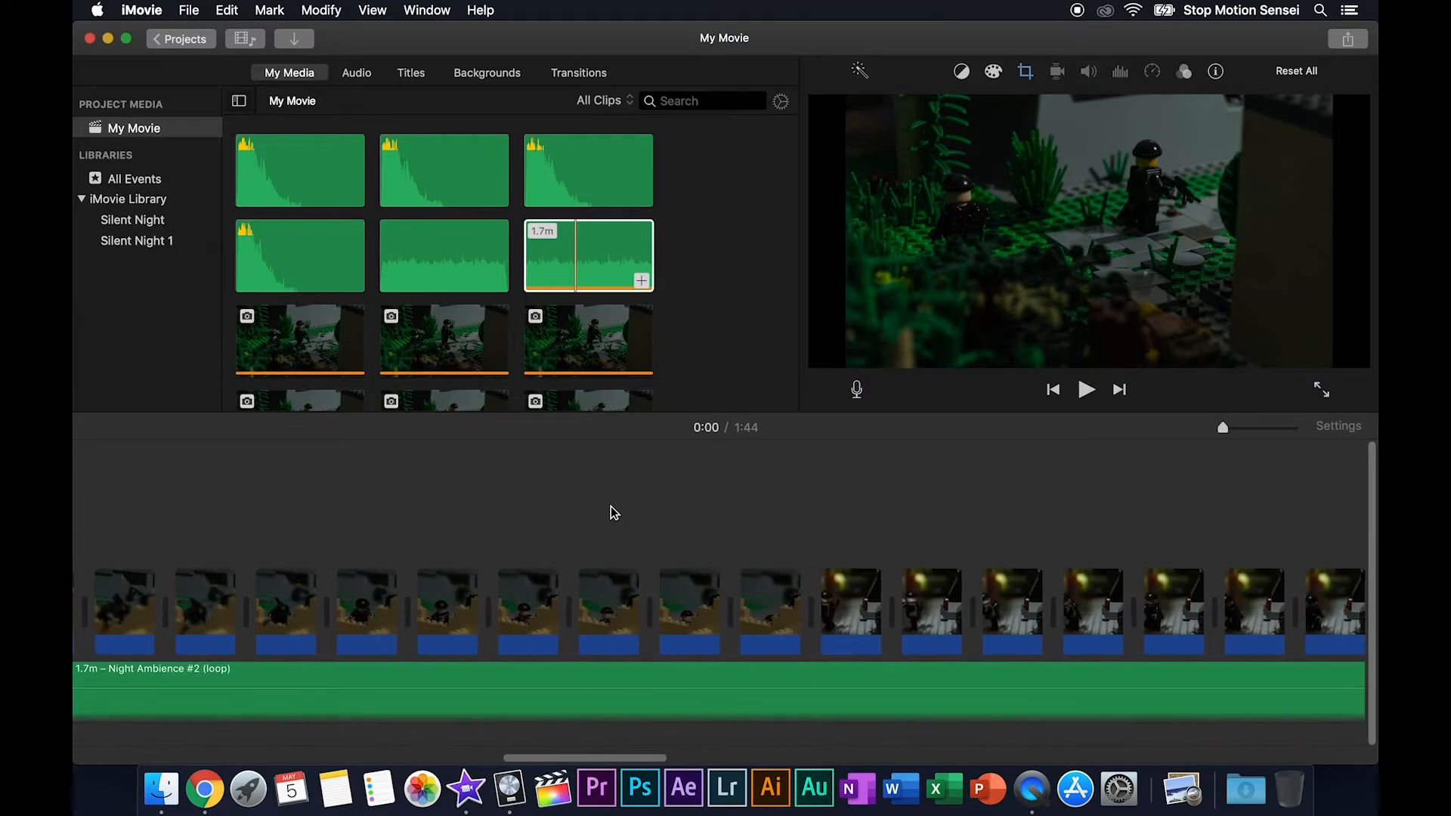
{"action": "scroll", "coordinate": [611, 507], "scroll_direction": "right", "scroll_amount": 15}
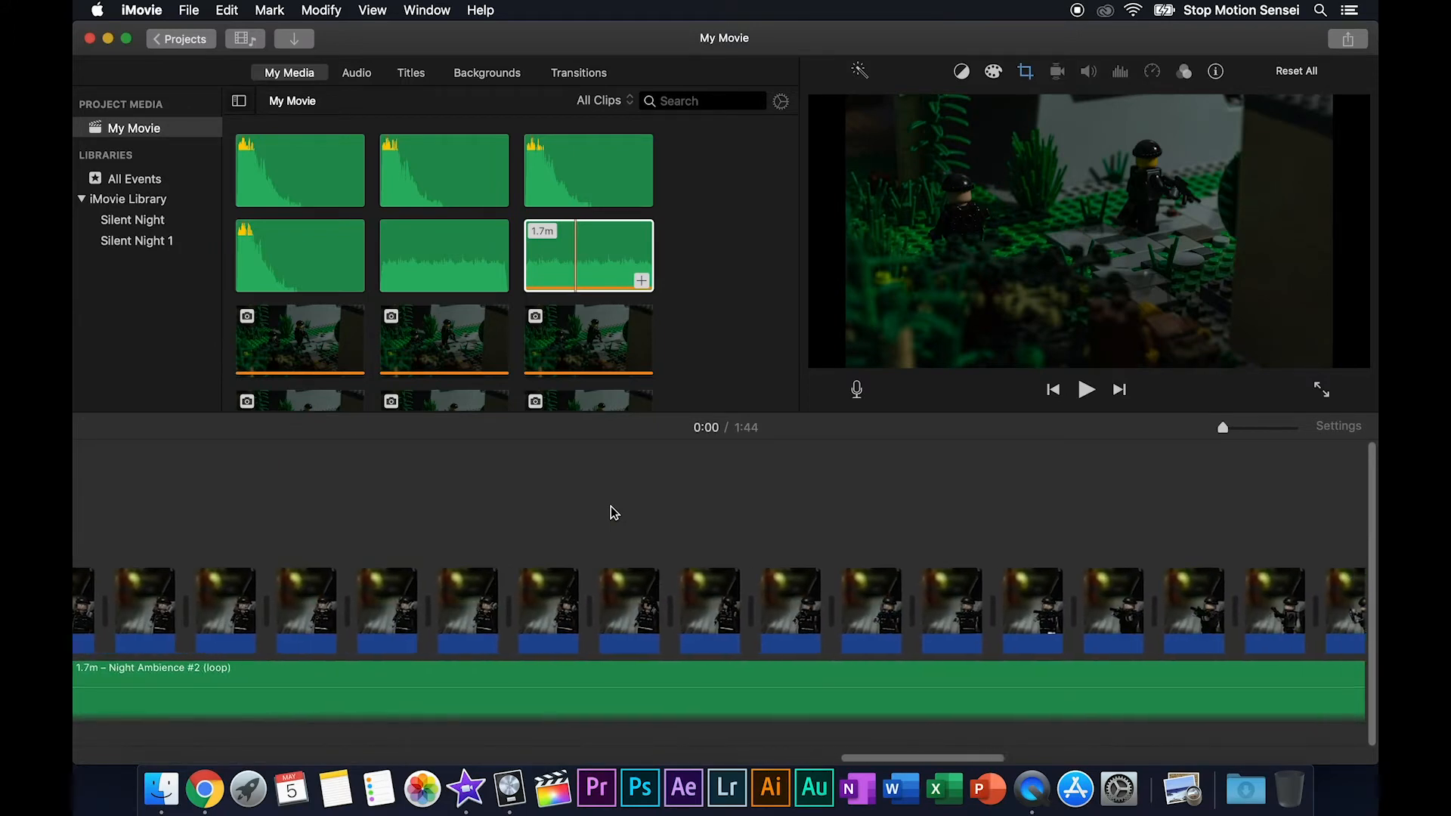
{"action": "scroll", "coordinate": [611, 513], "scroll_direction": "right", "scroll_amount": 10}
{"action": "scroll", "coordinate": [611, 507], "scroll_direction": "right", "scroll_amount": 6}
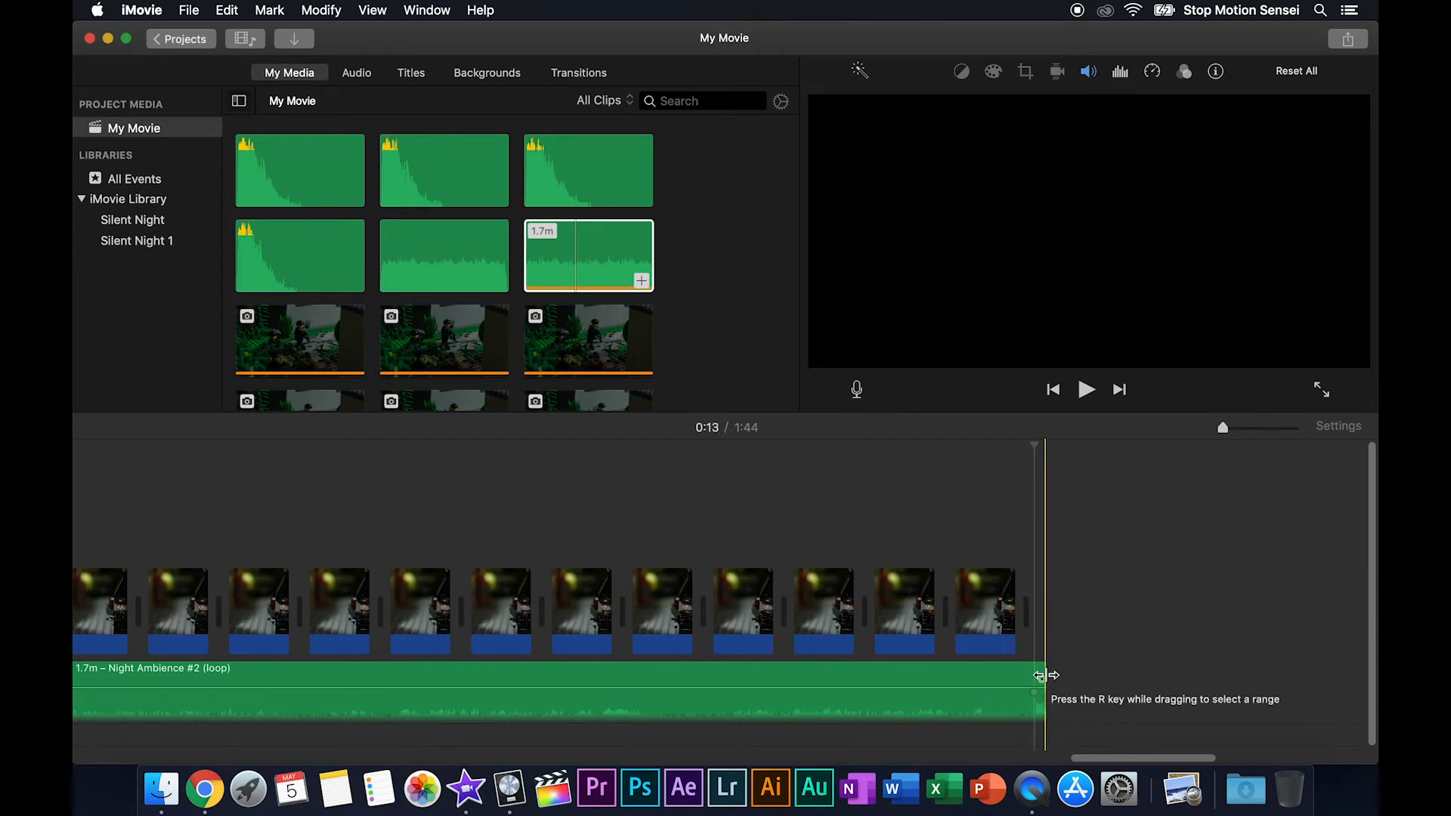
{"action": "left_click_drag", "start_coordinate": [1044, 675], "coordinate": [1286, 677]}
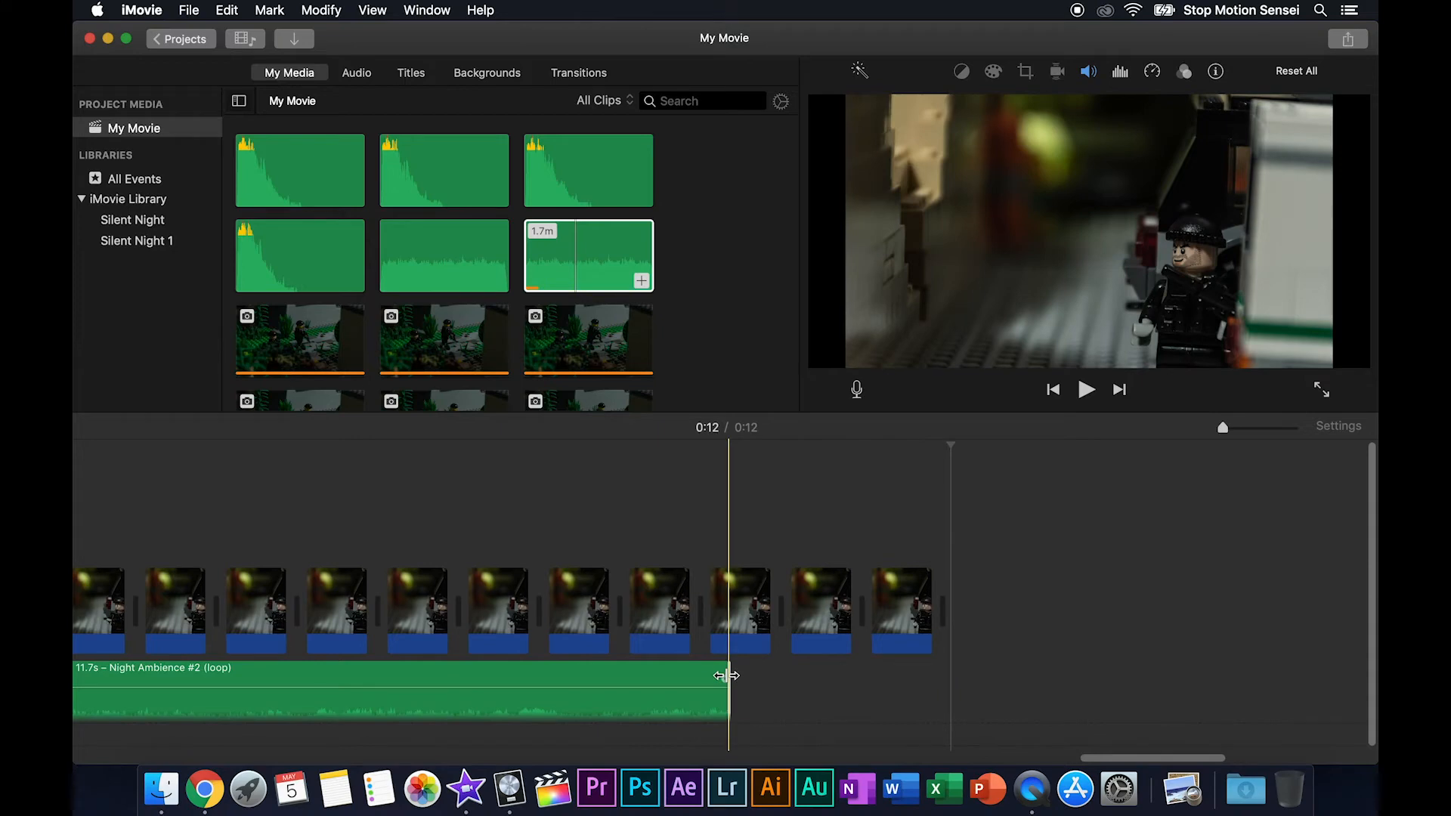
{"action": "left_click_drag", "start_coordinate": [727, 675], "coordinate": [931, 669]}
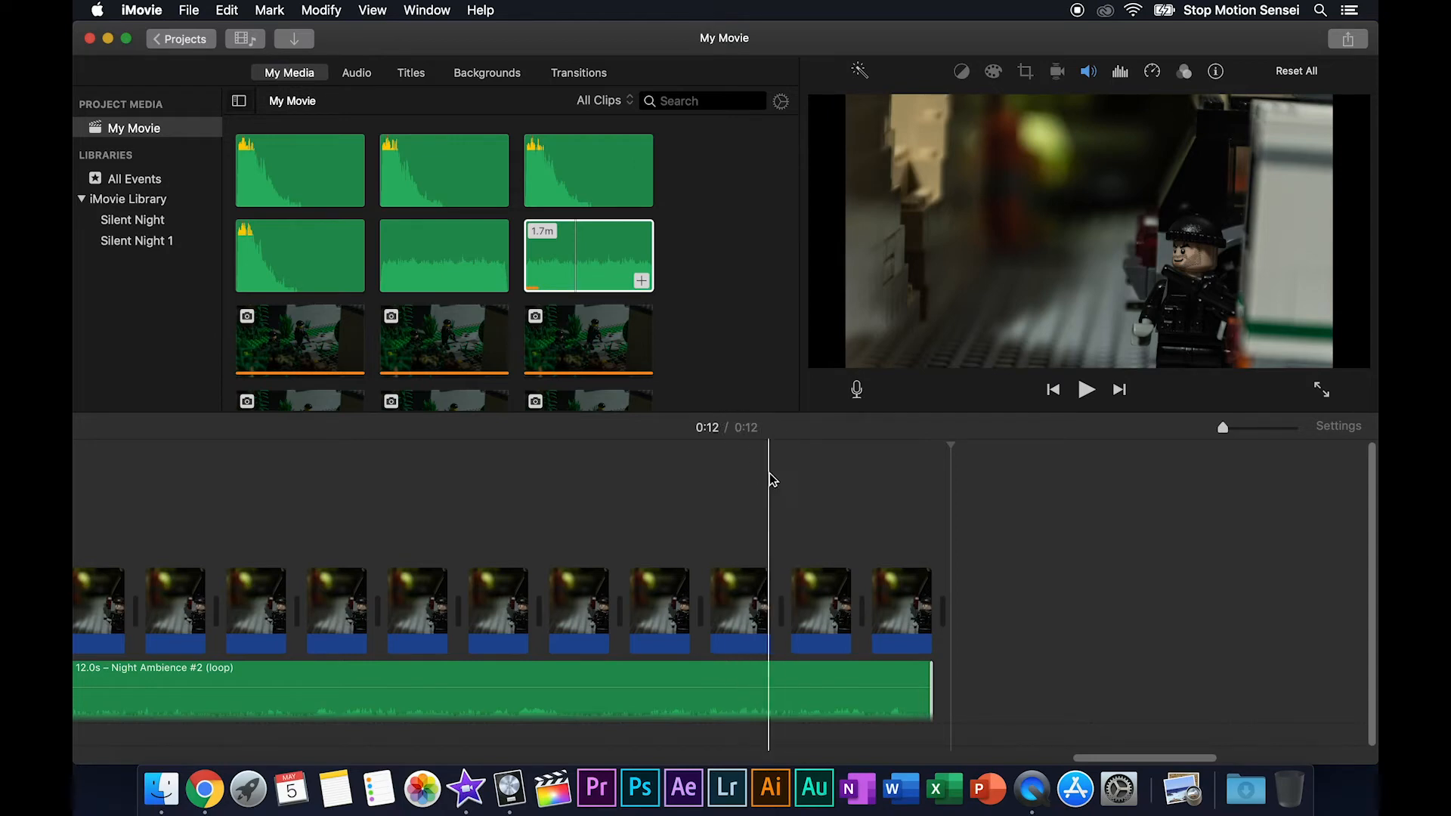
{"action": "left_click", "coordinate": [1051, 605]}
{"action": "scroll", "coordinate": [1052, 520], "scroll_direction": "left", "scroll_amount": 5}
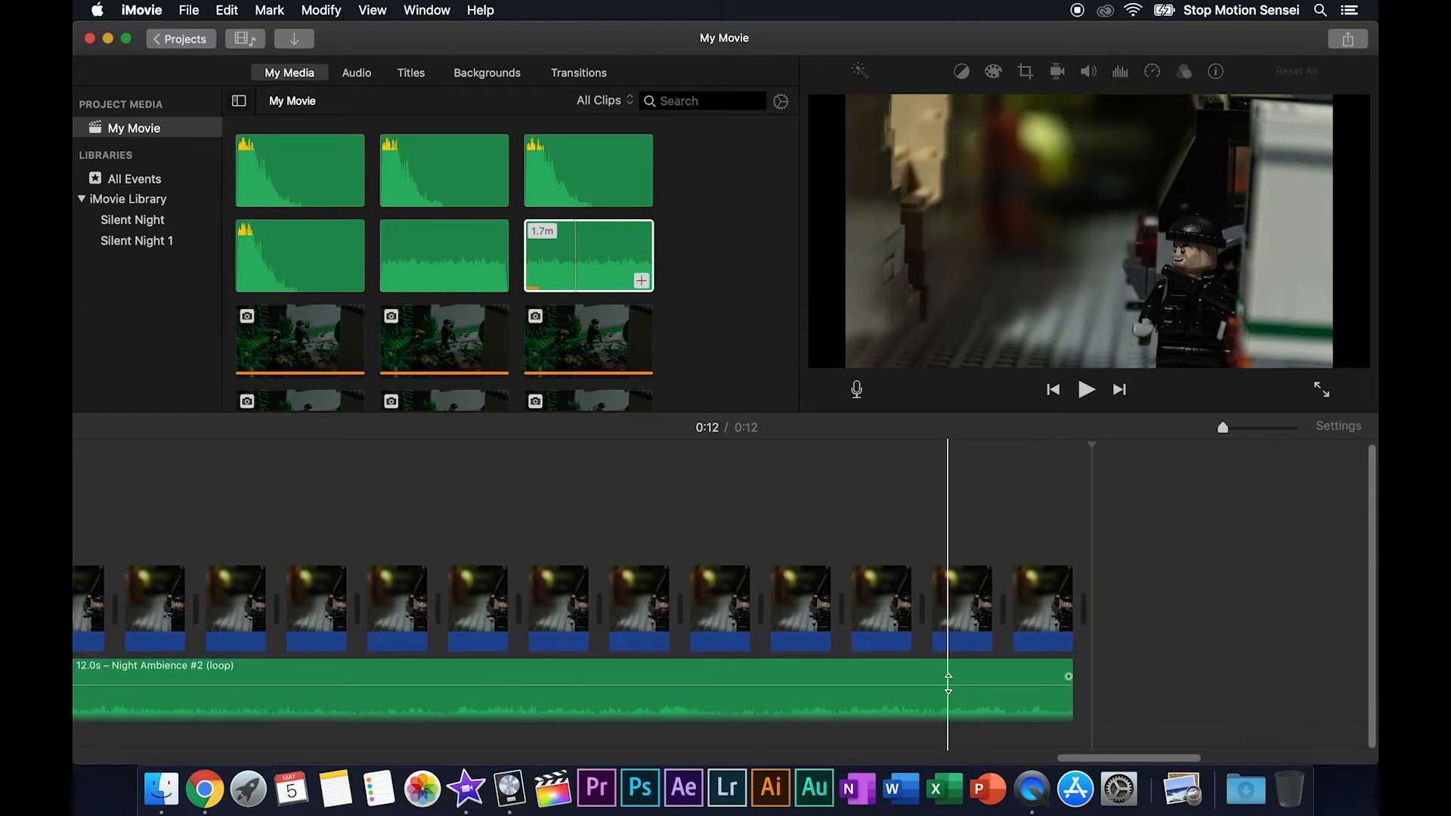
- Try different volume levels on the Night Ambience #2 (loop) clip and restore its original level
{"action": "left_click", "coordinate": [894, 685]}
{"action": "mouse_move", "coordinate": [895, 689]}
{"action": "left_mouse_down"}
{"action": "mouse_move", "coordinate": [898, 708]}
{"action": "mouse_move", "coordinate": [899, 671]}
{"action": "mouse_move", "coordinate": [898, 725]}
{"action": "mouse_move", "coordinate": [900, 685]}
{"action": "left_mouse_up"}
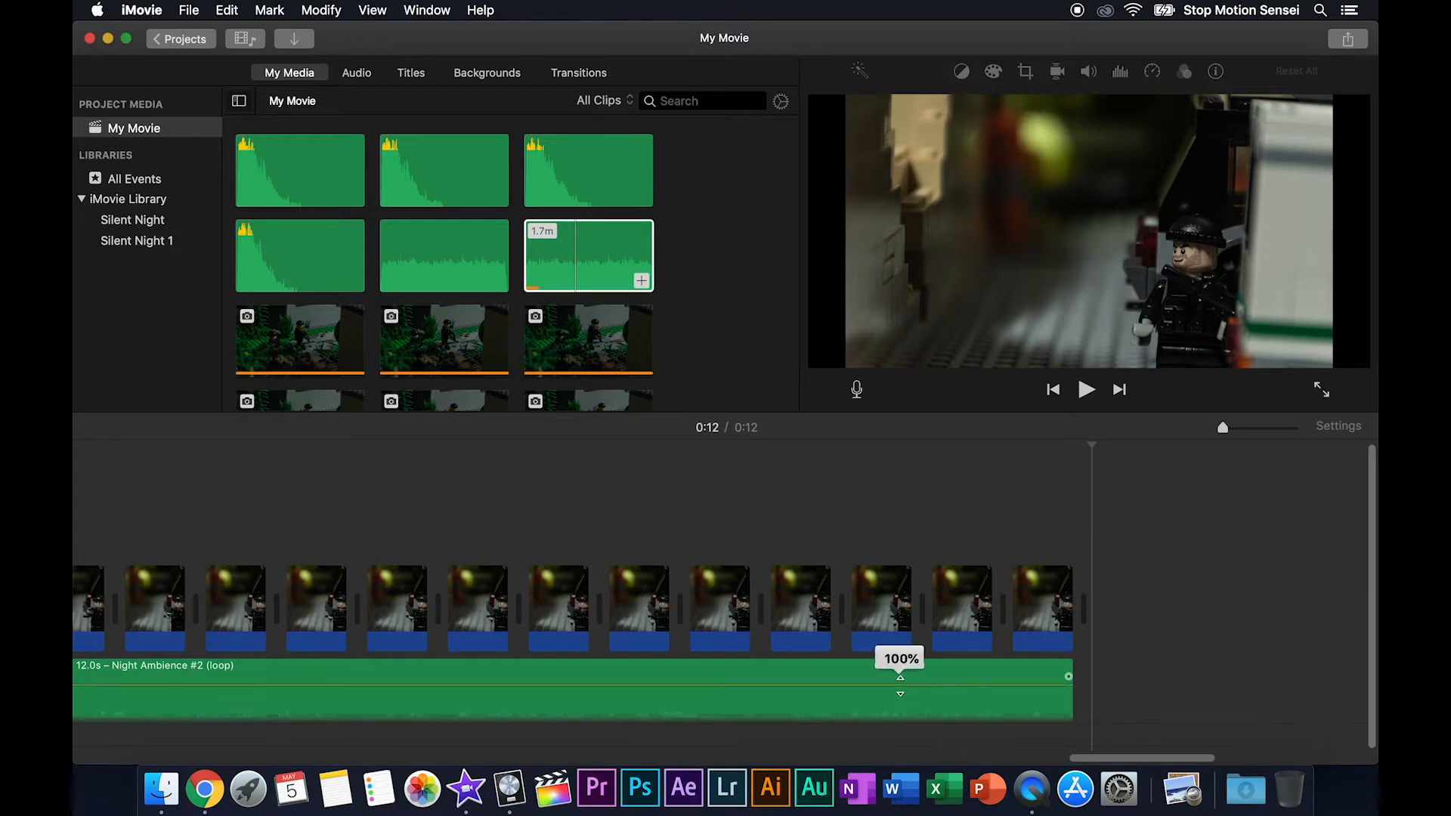
{"action": "left_click", "coordinate": [900, 685]}
{"action": "left_click_drag", "start_coordinate": [900, 688], "coordinate": [901, 689]}
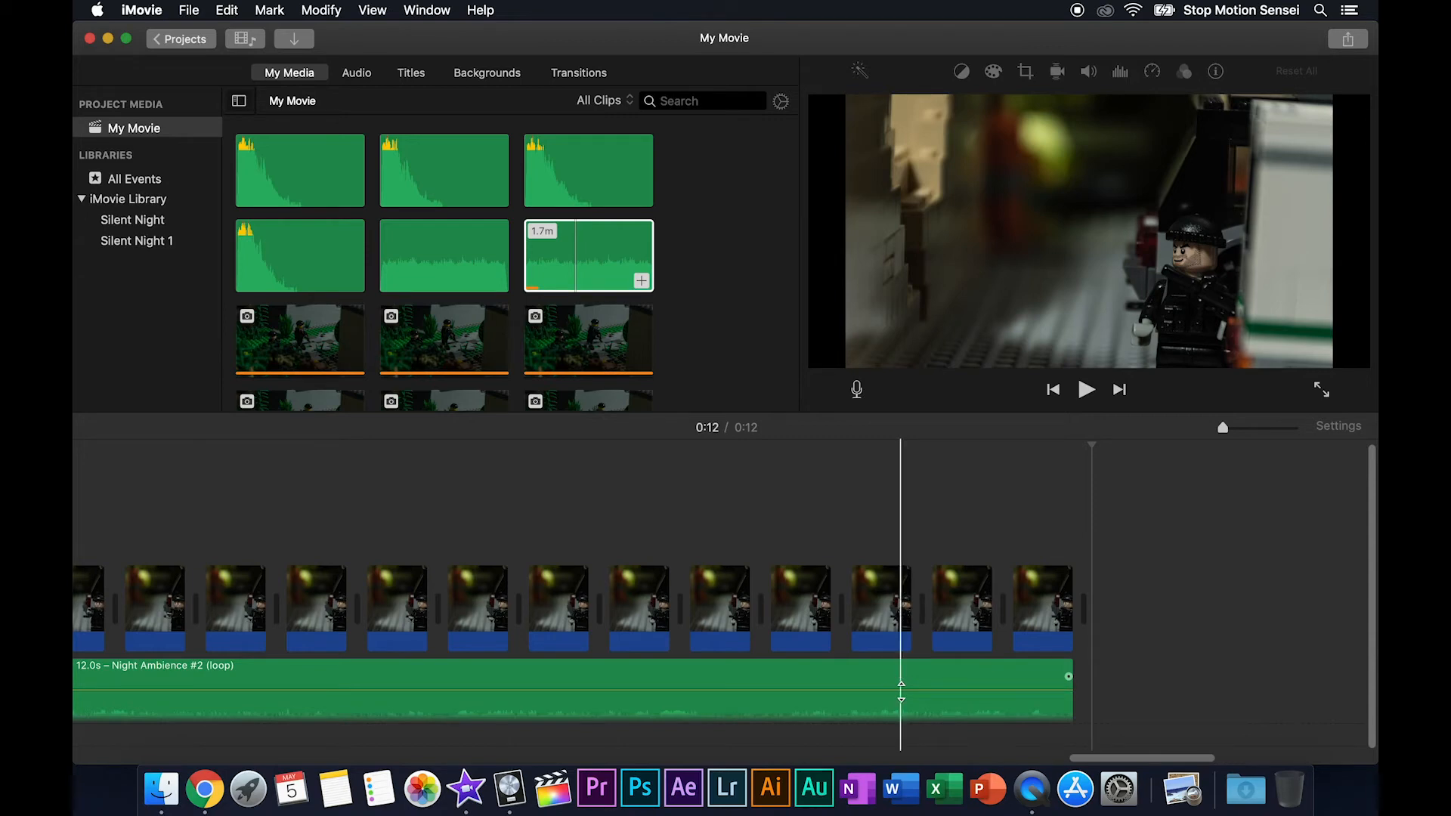
{"action": "left_click_drag", "start_coordinate": [901, 691], "coordinate": [901, 687]}
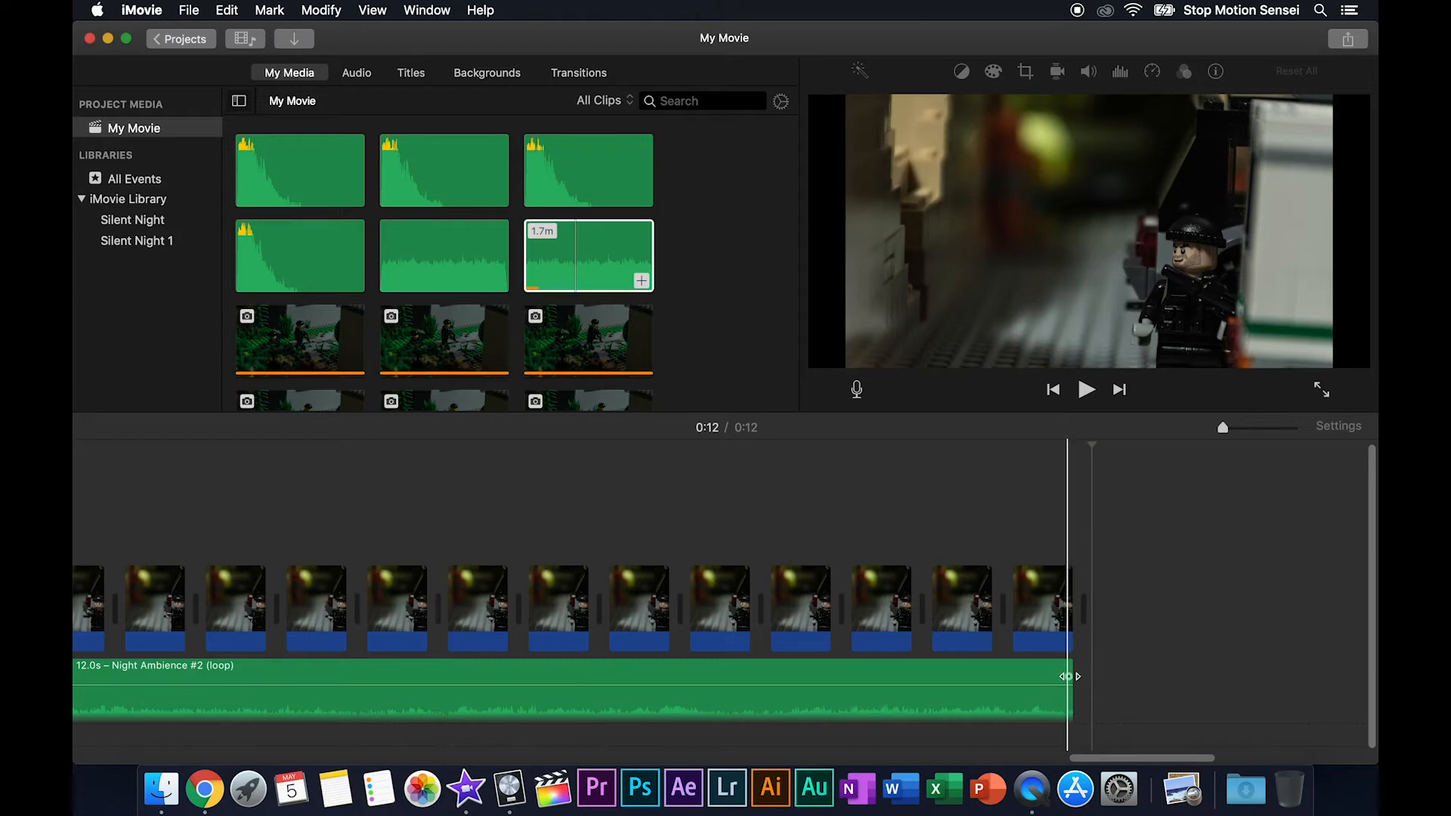
- Add a short fade-out over about the last two frames of the Night Ambience #2 (loop) clip and play the ending
{"action": "left_click_drag", "start_coordinate": [1066, 677], "coordinate": [947, 675]}
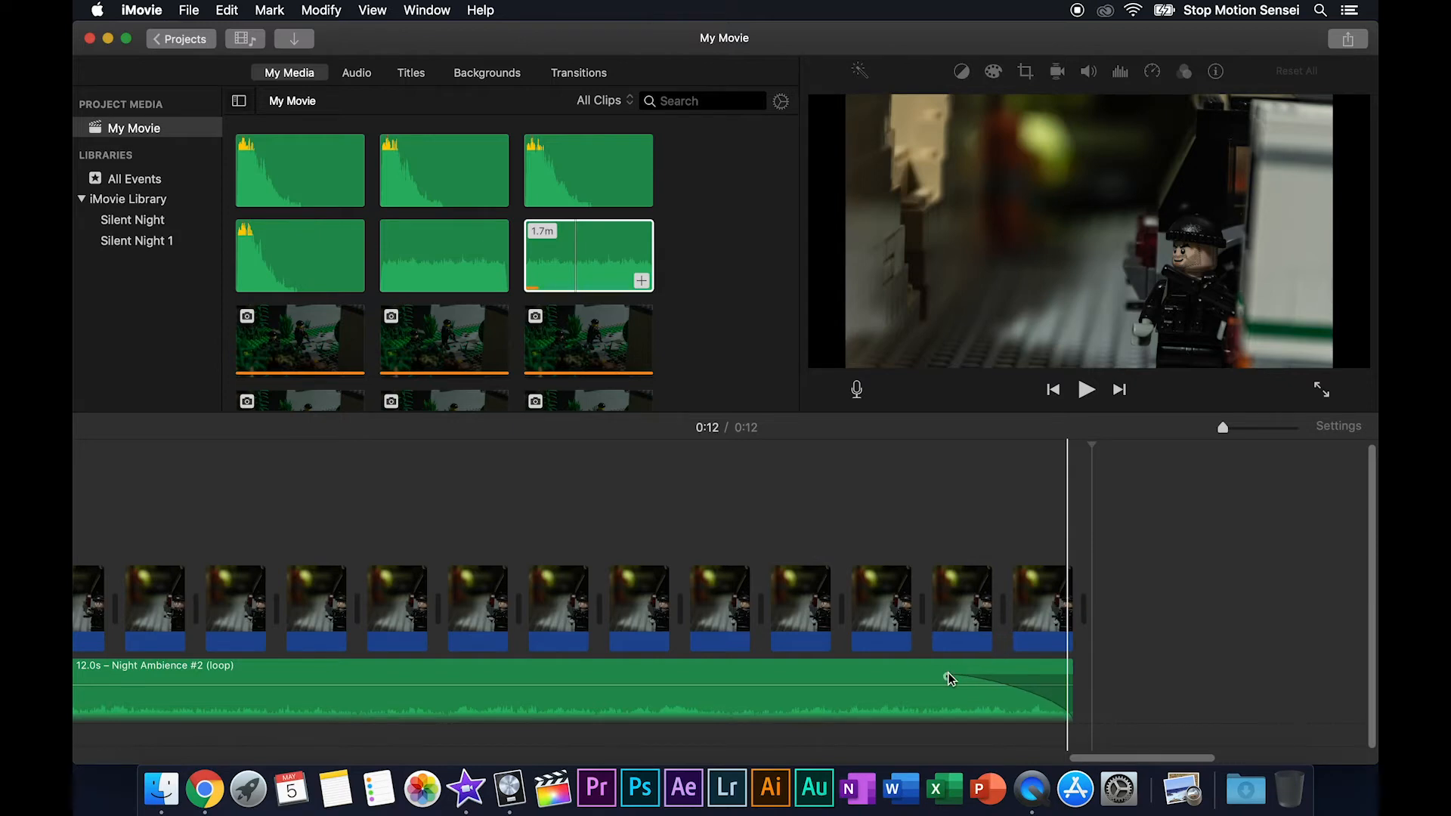
{"action": "left_click", "coordinate": [305, 452]}
{"action": "key", "text": "space"}
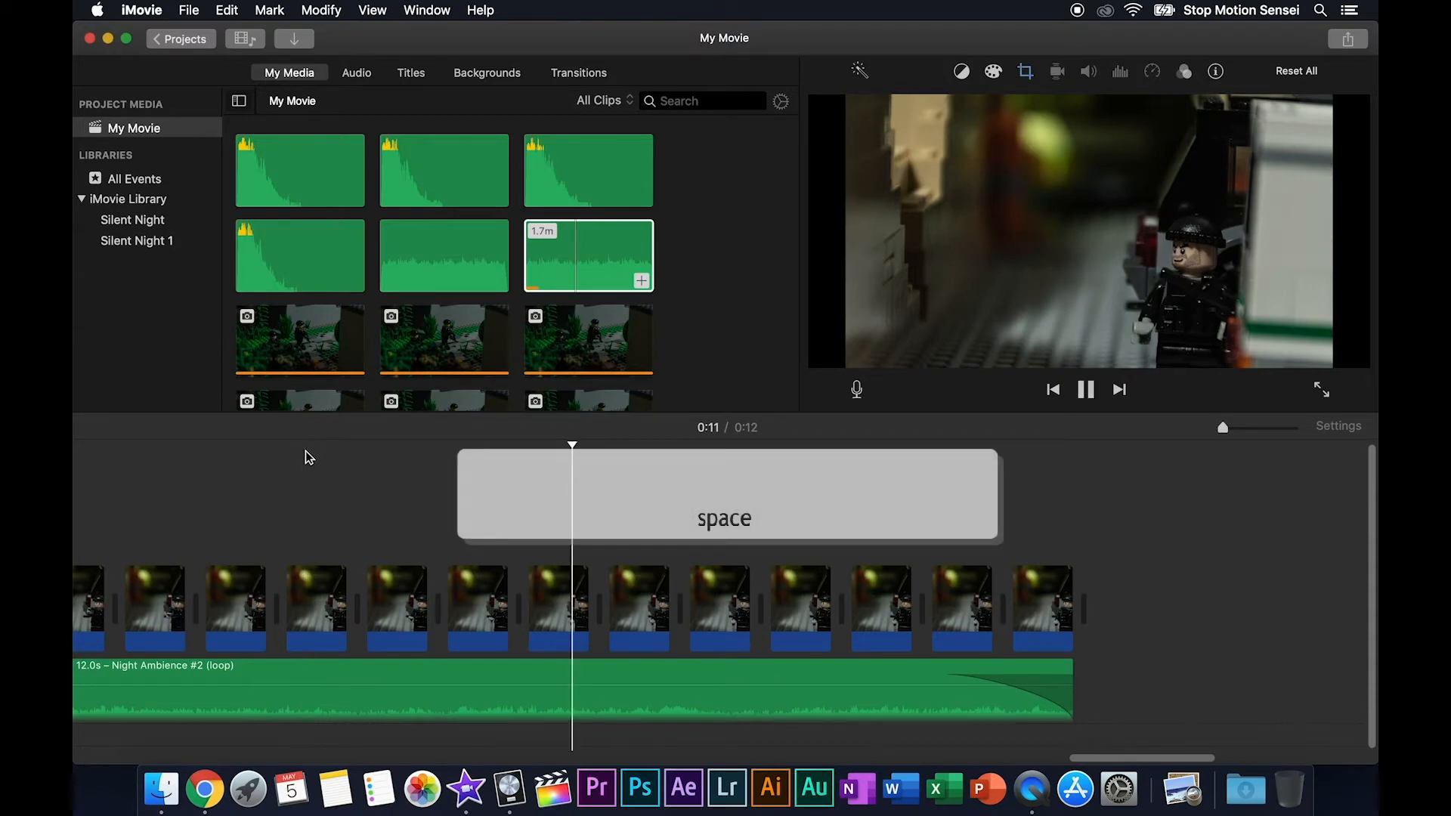
{"action": "key", "text": "space"}
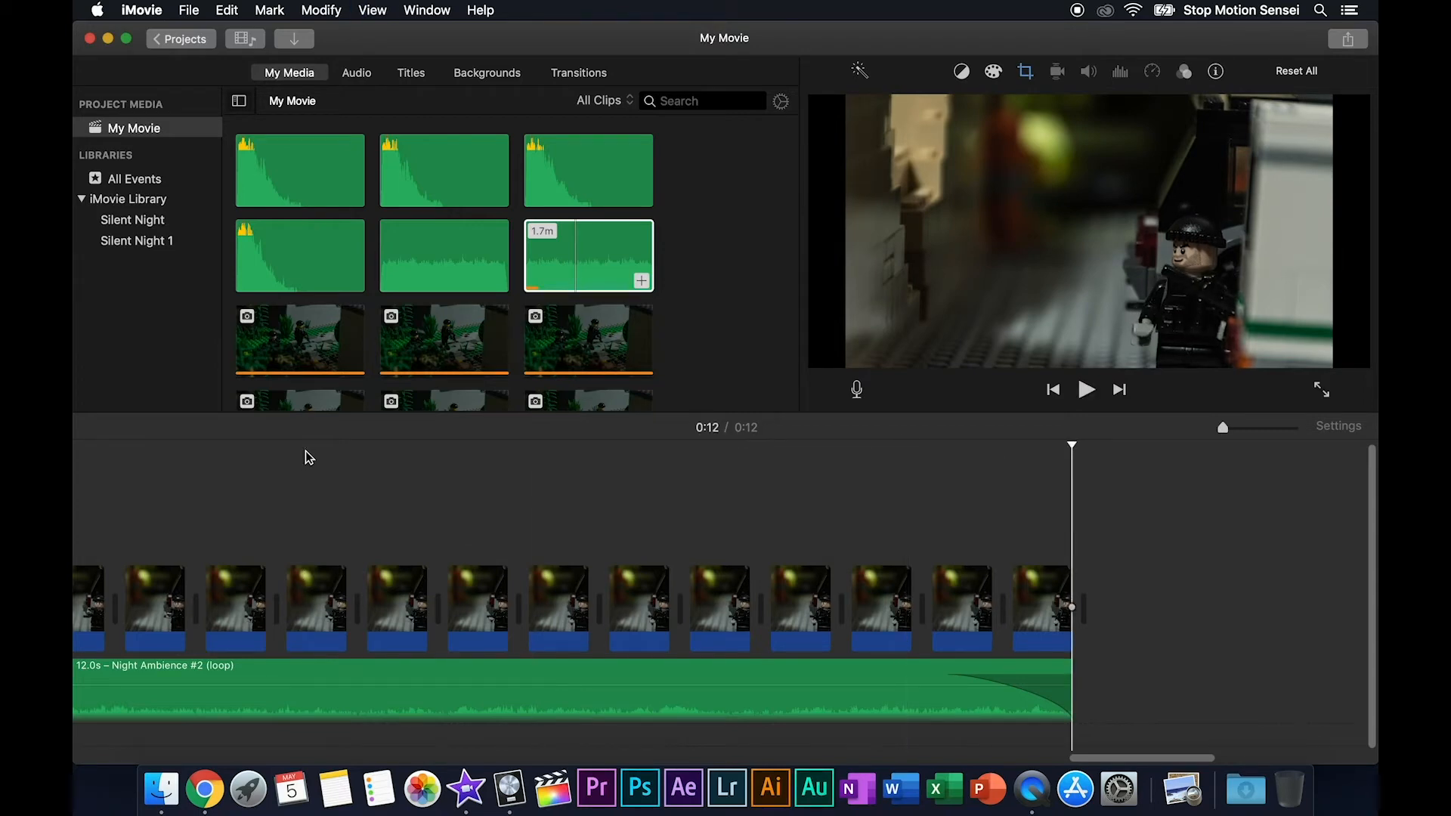
- Lengthen the ambience clip's fade-out to cover about the last ten frames and play the ending
{"action": "left_click_drag", "start_coordinate": [945, 677], "coordinate": [272, 677]}
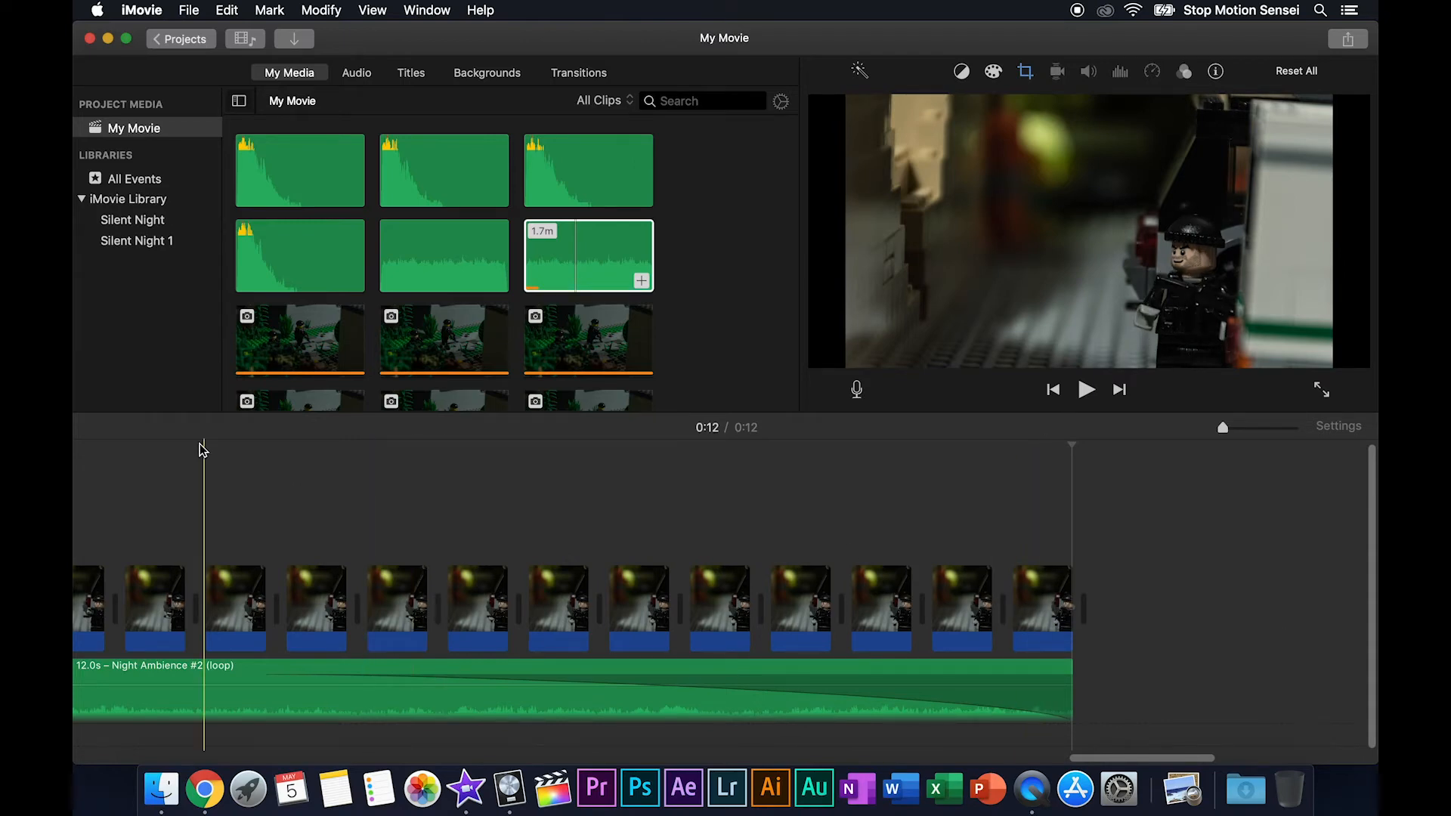
{"action": "scroll", "coordinate": [200, 450], "scroll_direction": "left", "scroll_amount": 5}
{"action": "left_click", "coordinate": [246, 447]}
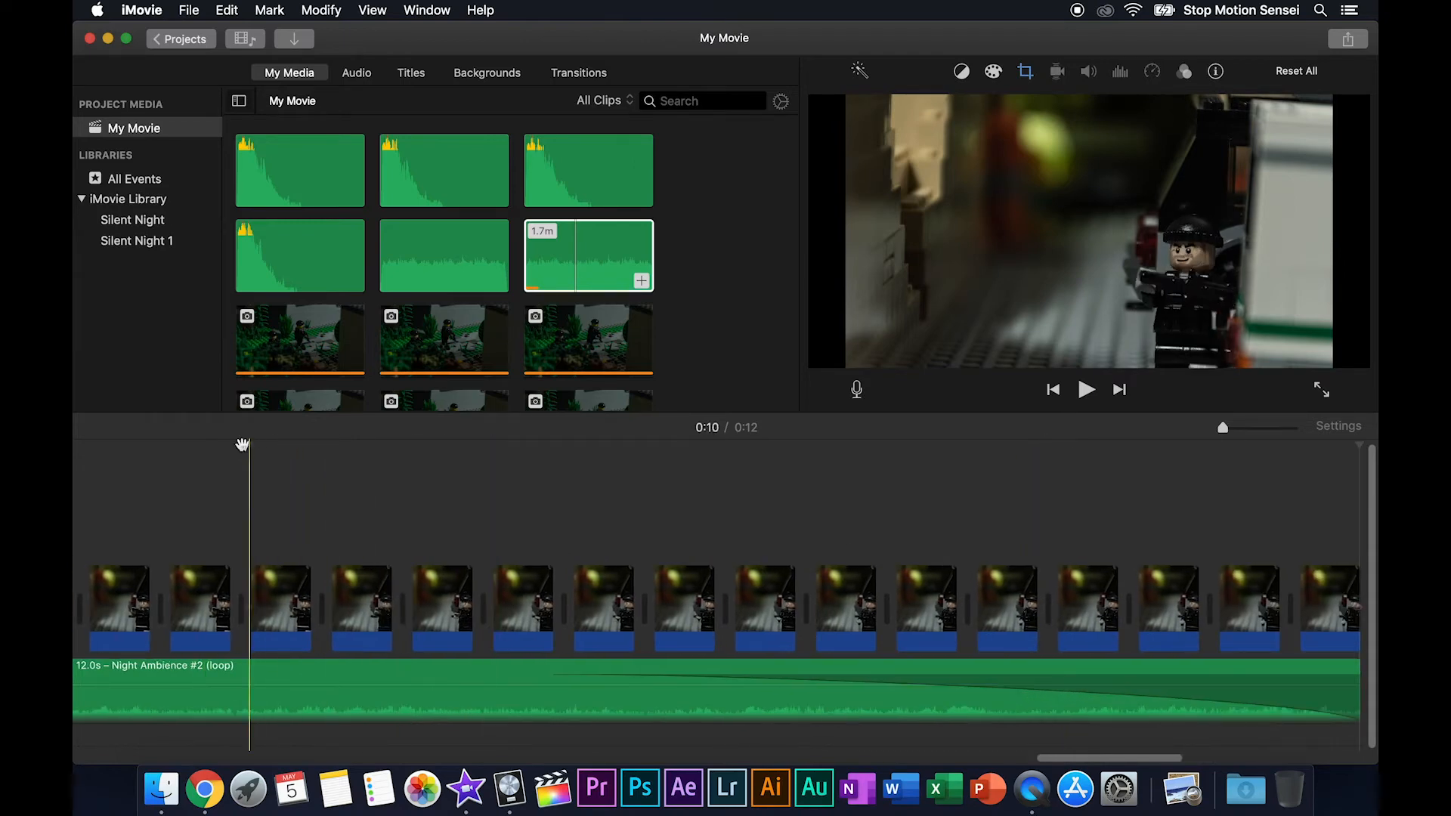
{"action": "key", "text": "space"}
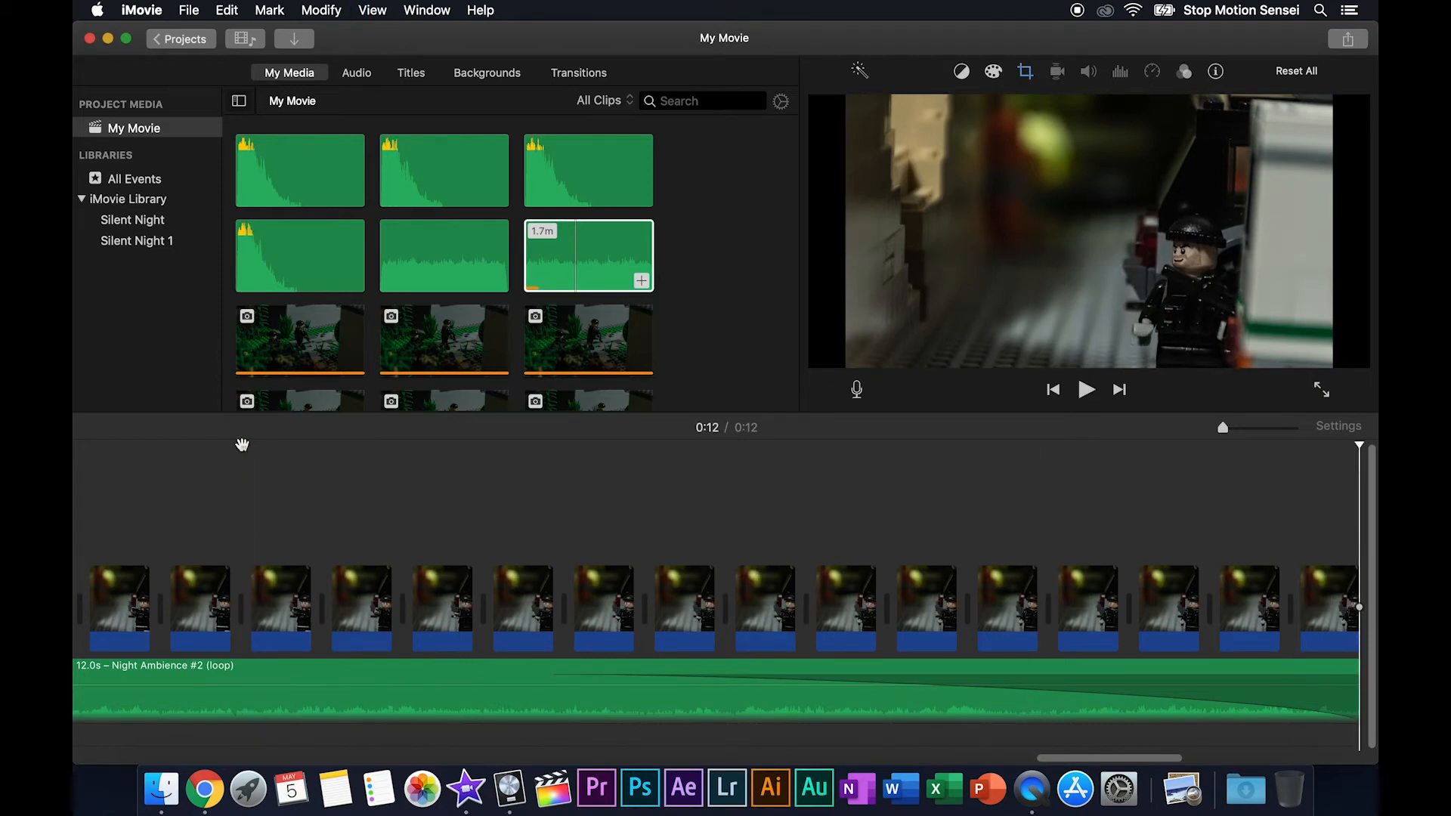
- Add a fade-in over about the first two frames of the Night Ambience #2 (loop) clip
{"action": "scroll", "coordinate": [569, 556], "scroll_direction": "left", "scroll_amount": 10}
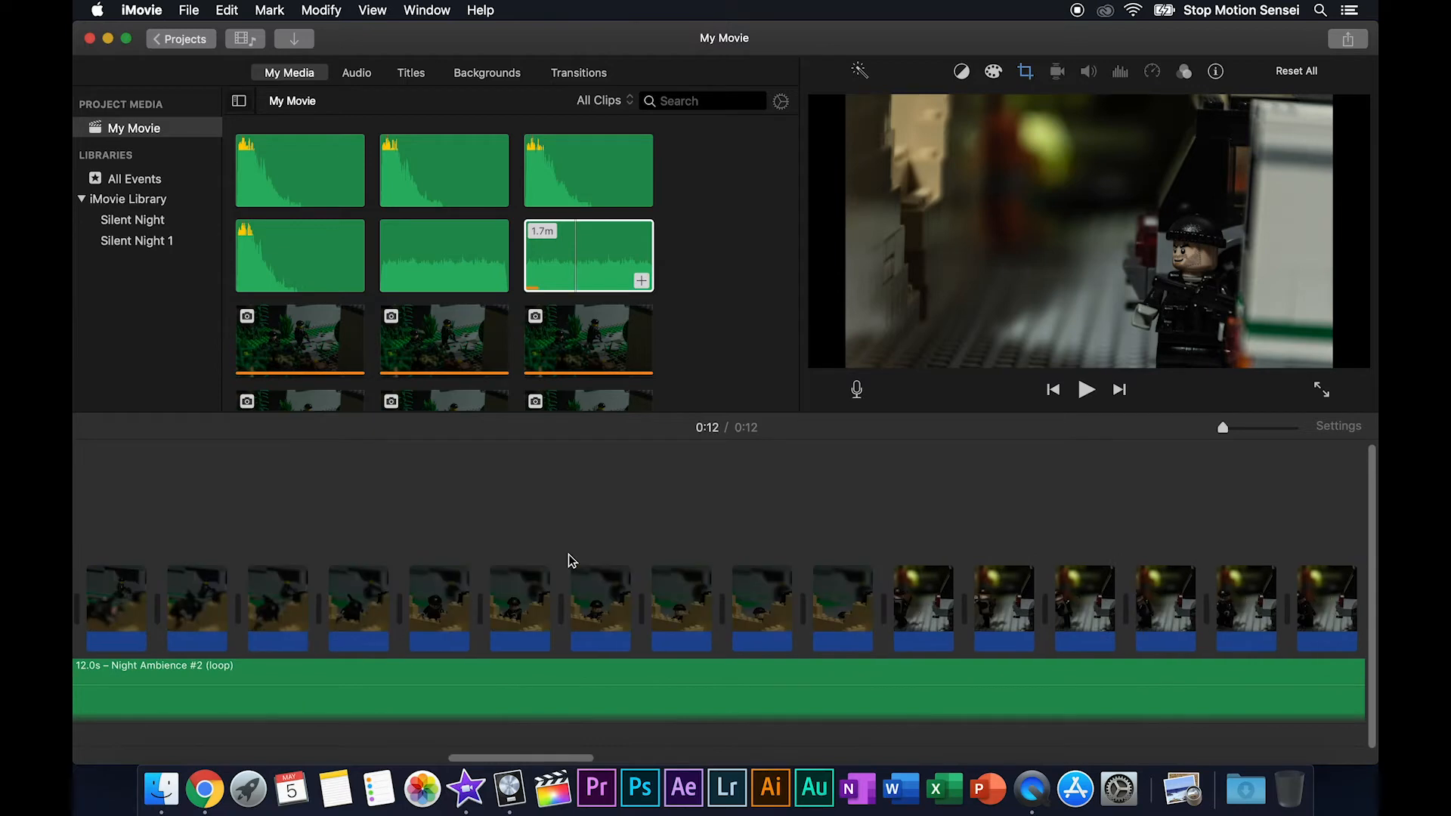
{"action": "scroll", "coordinate": [568, 555], "scroll_direction": "left", "scroll_amount": 6}
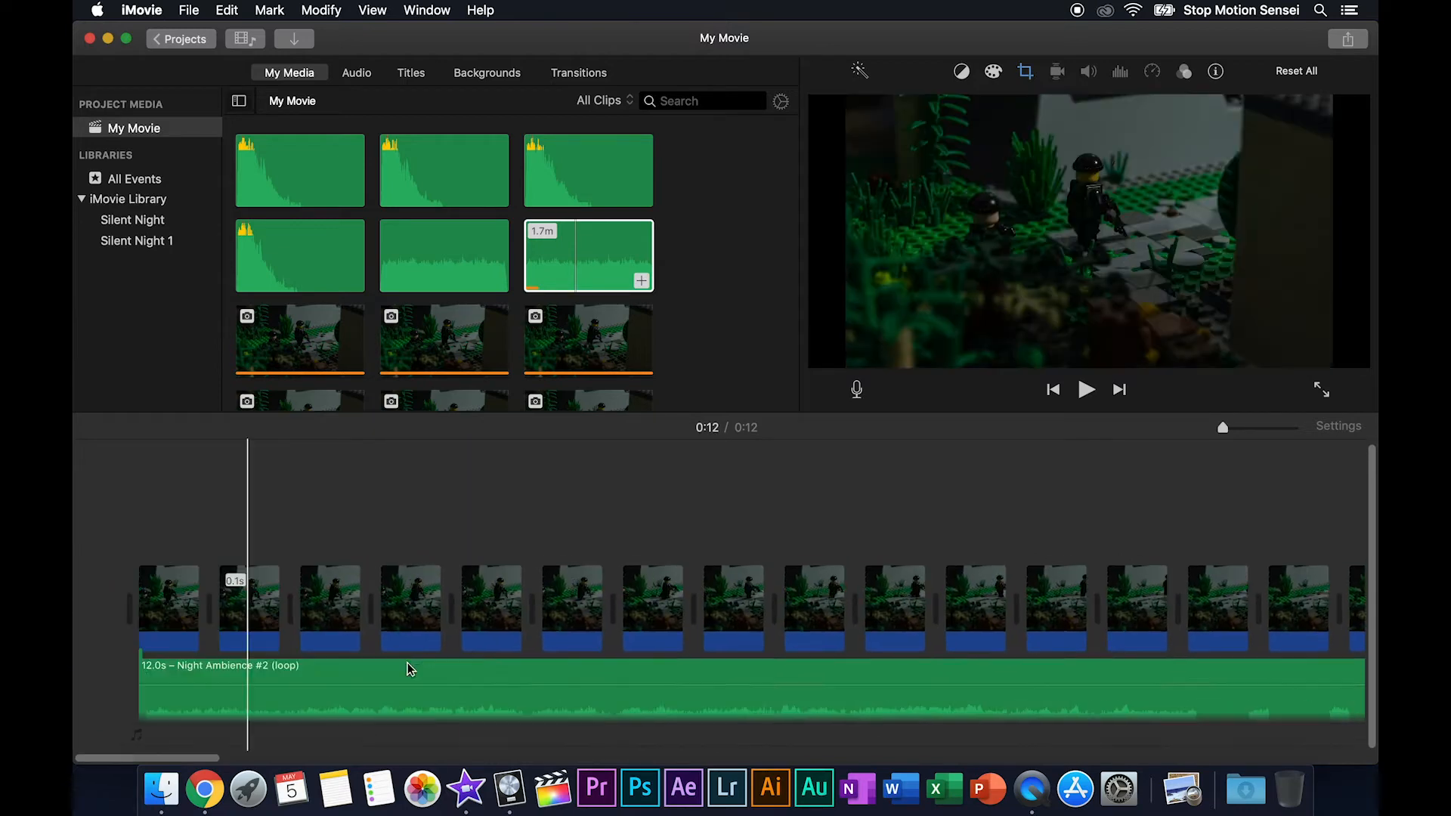
{"action": "left_click_drag", "start_coordinate": [137, 677], "coordinate": [272, 677]}
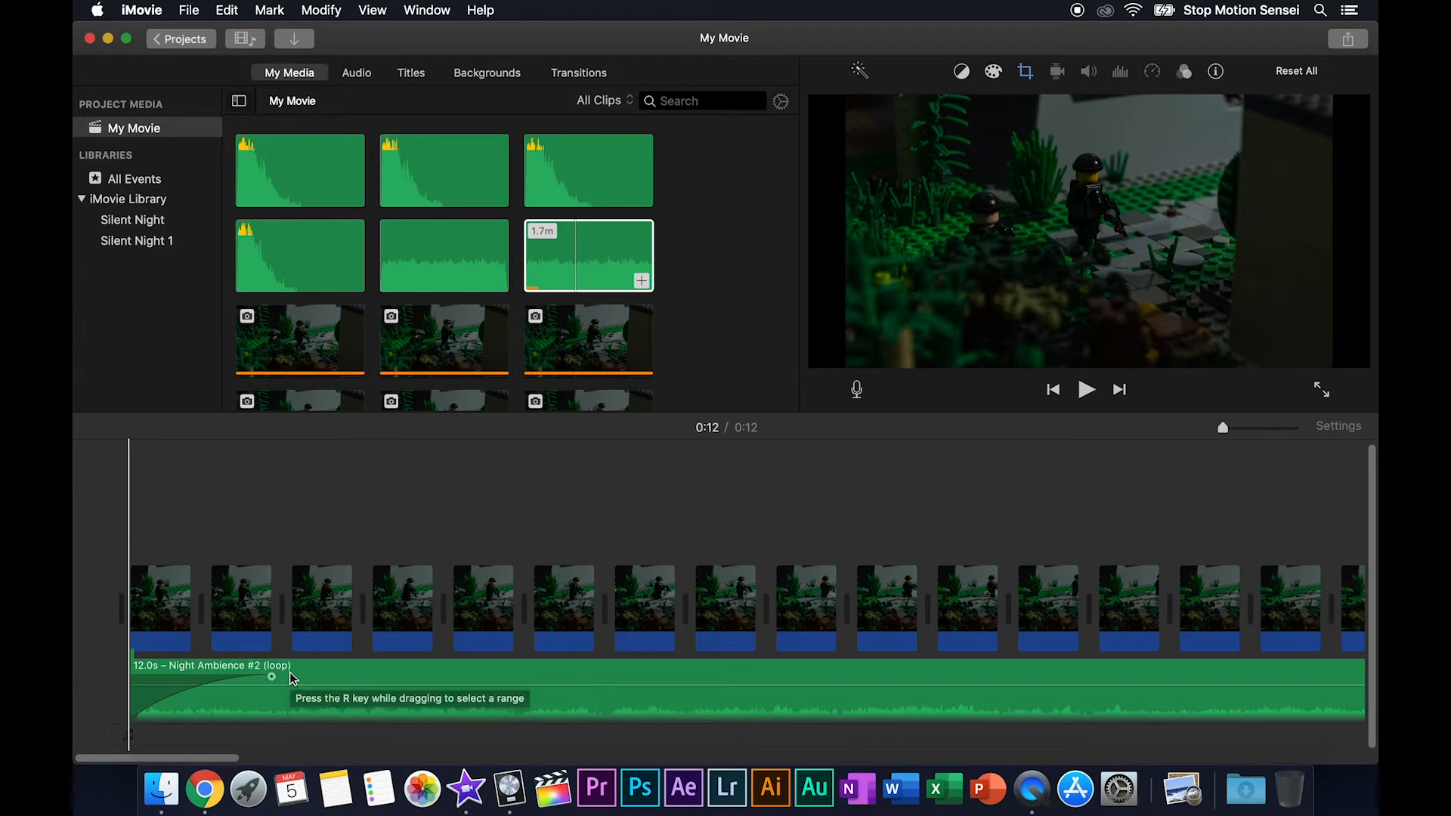
{"action": "scroll", "coordinate": [411, 511], "scroll_direction": "left", "scroll_amount": 10}
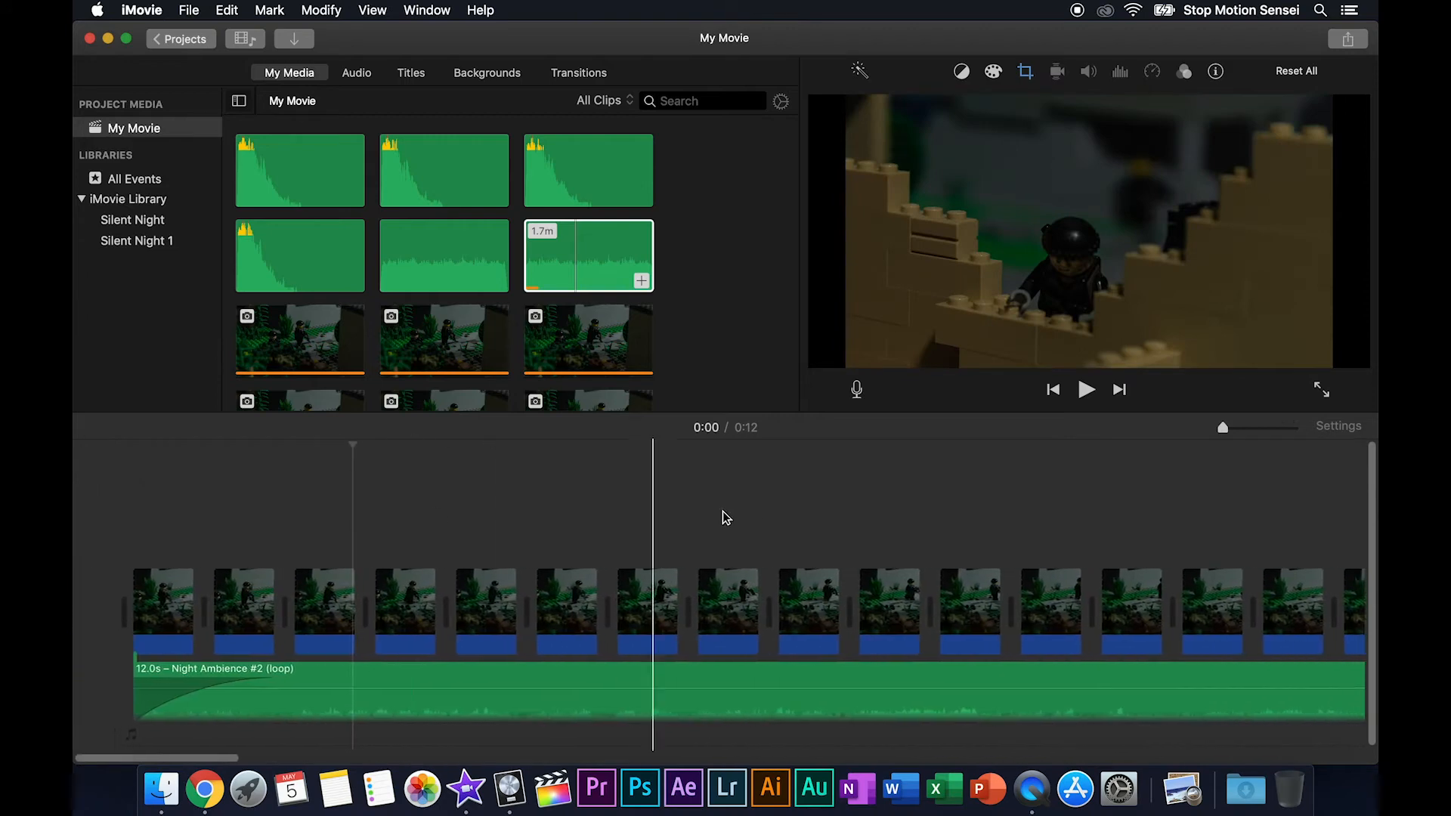
- Review the settings for sharing the movie as a file, and cancel without exporting
{"action": "scroll", "coordinate": [750, 512], "scroll_direction": "right", "scroll_amount": 4}
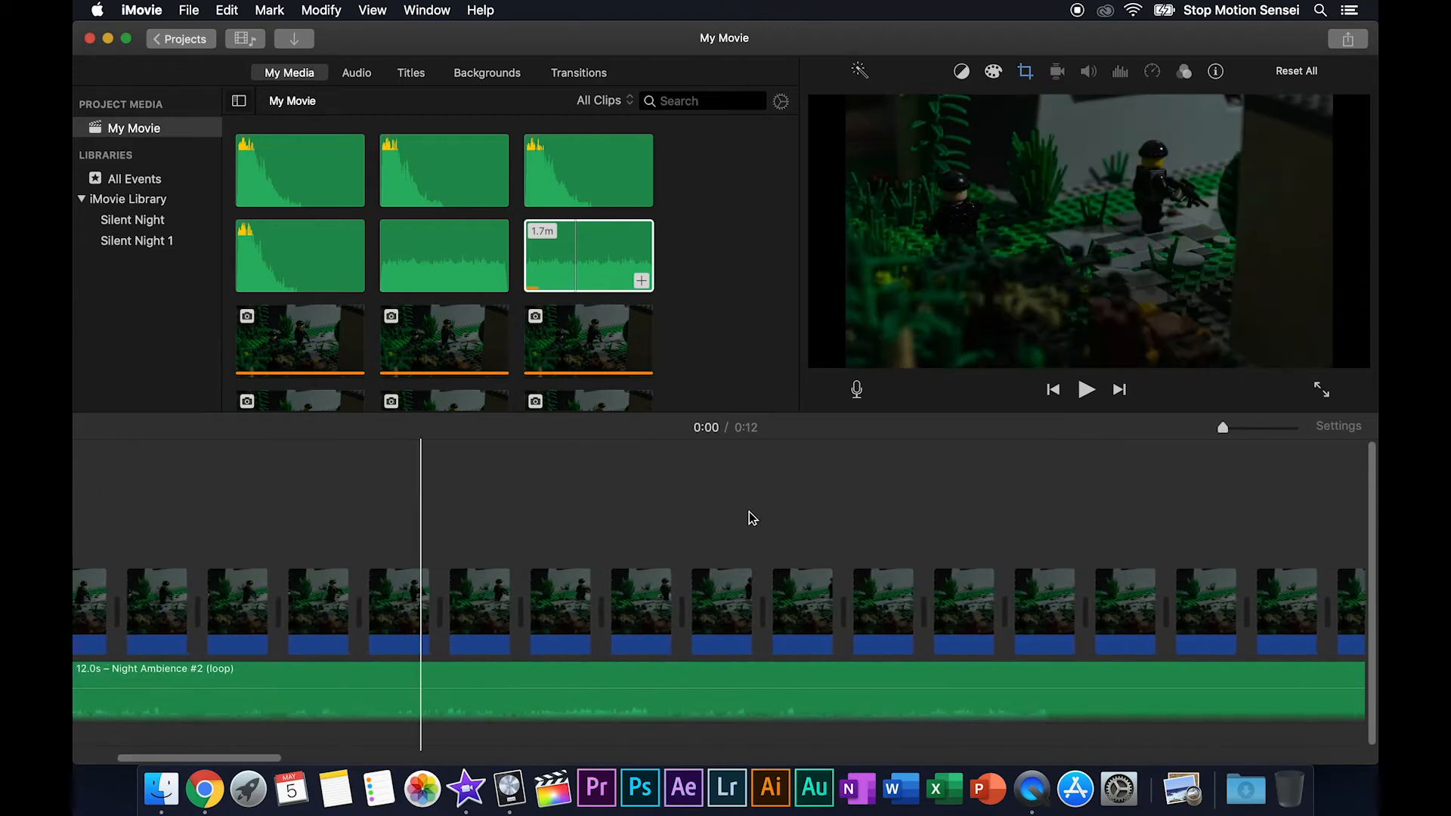
{"action": "scroll", "coordinate": [749, 512], "scroll_direction": "right", "scroll_amount": 10}
{"action": "scroll", "coordinate": [750, 512], "scroll_direction": "right", "scroll_amount": 10}
{"action": "scroll", "coordinate": [750, 512], "scroll_direction": "right", "scroll_amount": 3}
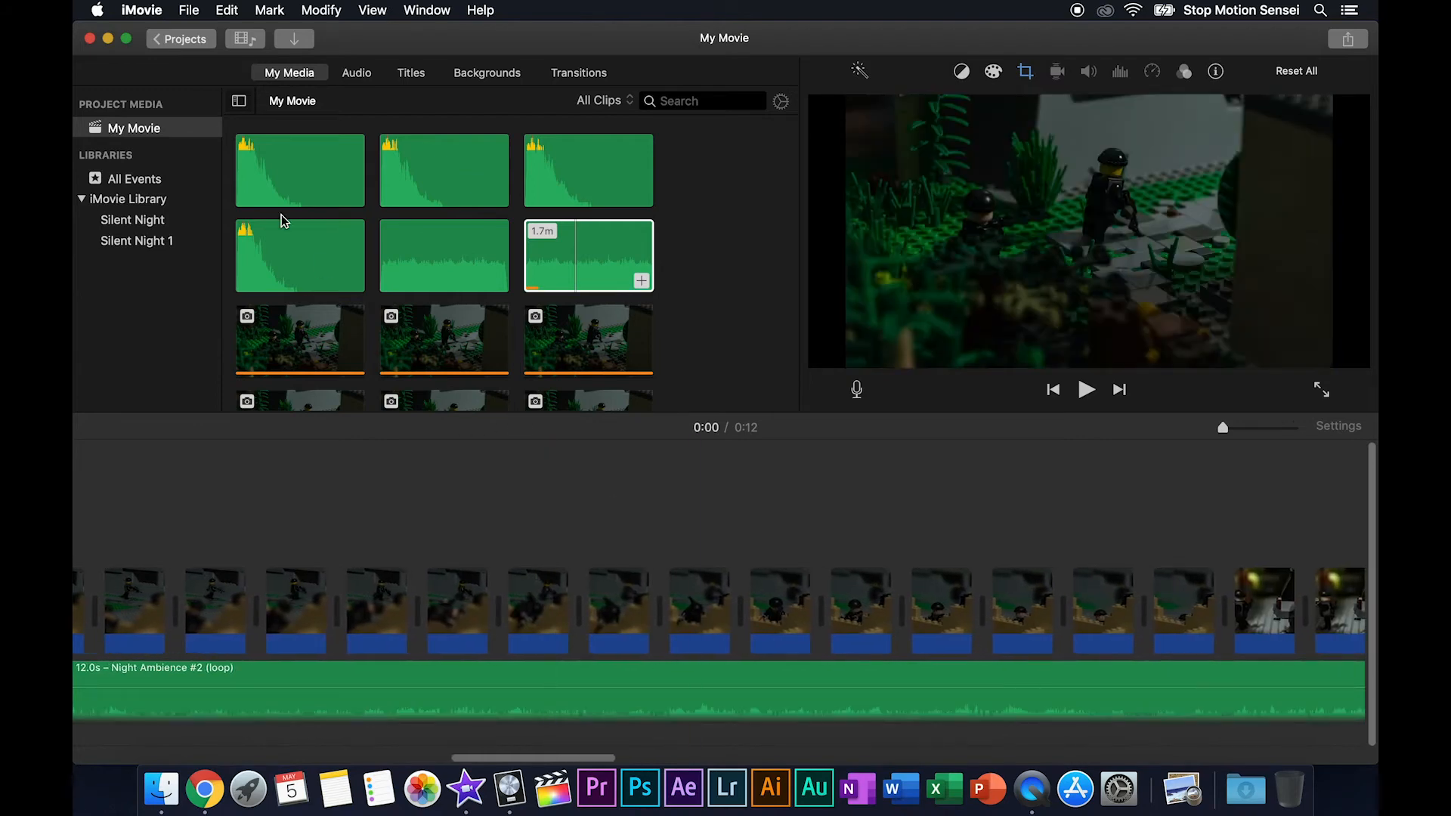
{"action": "left_click", "coordinate": [189, 11]}
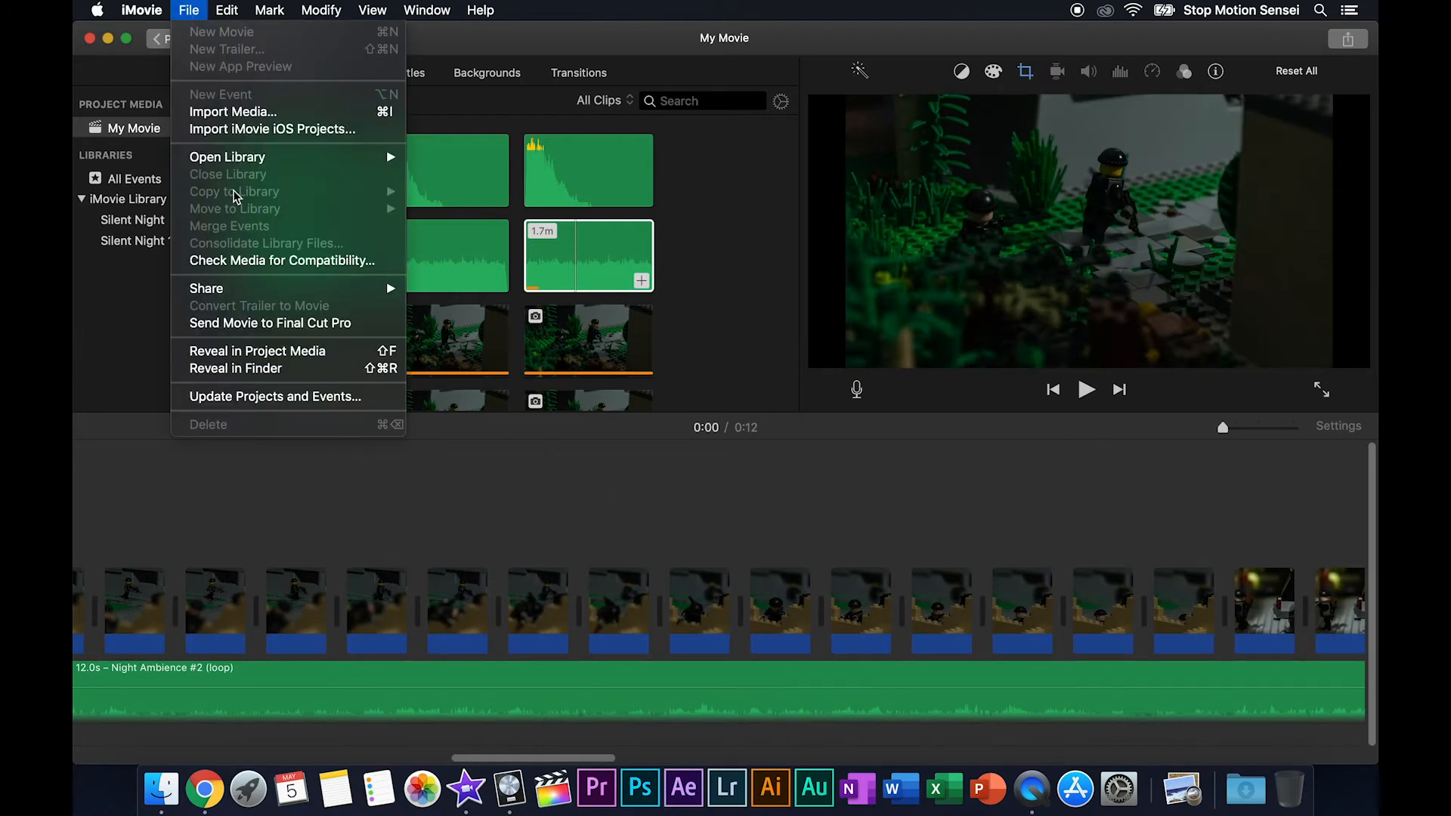
{"action": "mouse_move", "coordinate": [356, 286]}
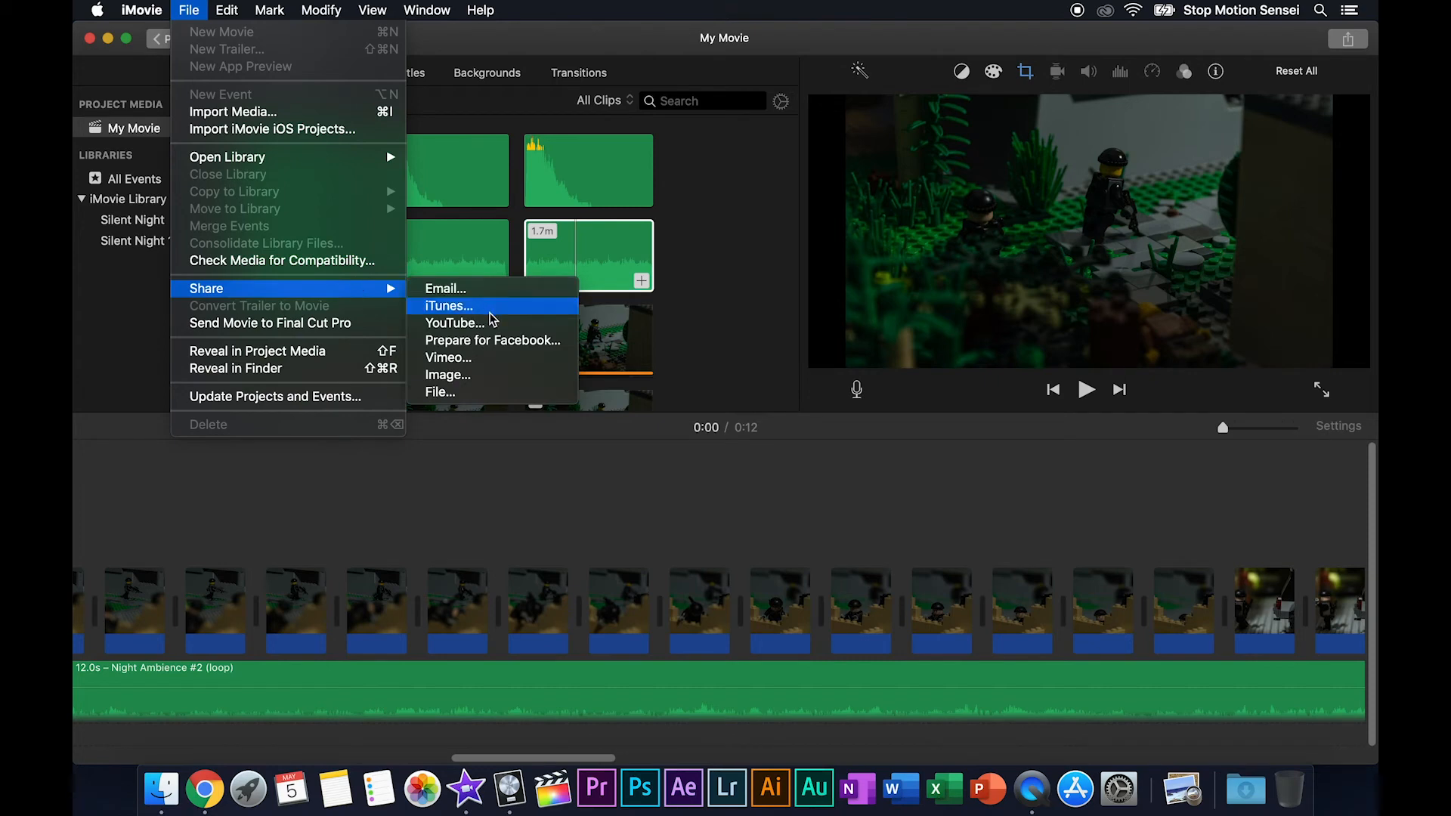
{"action": "left_click", "coordinate": [446, 393]}
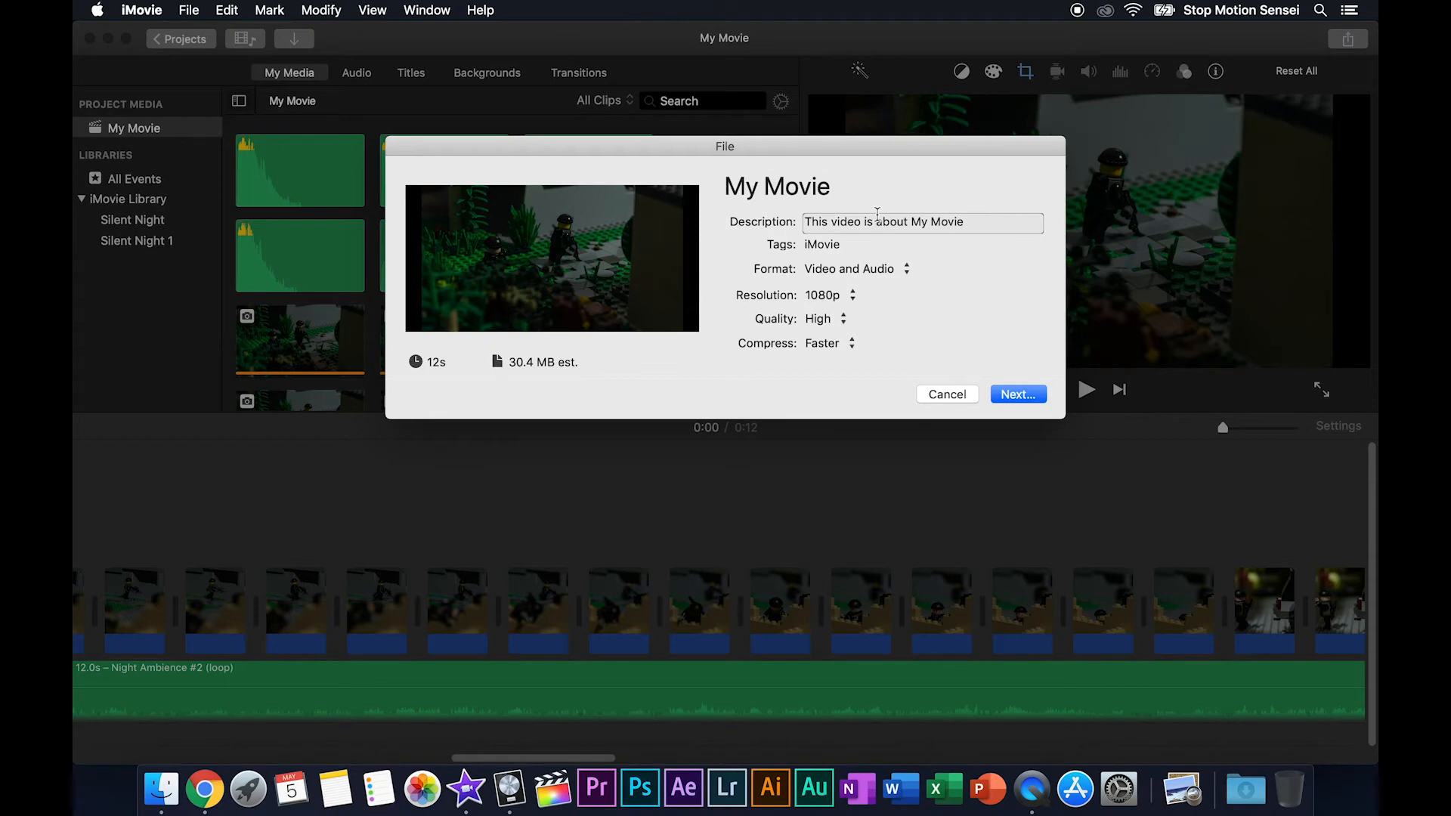
{"action": "left_click", "coordinate": [948, 395]}
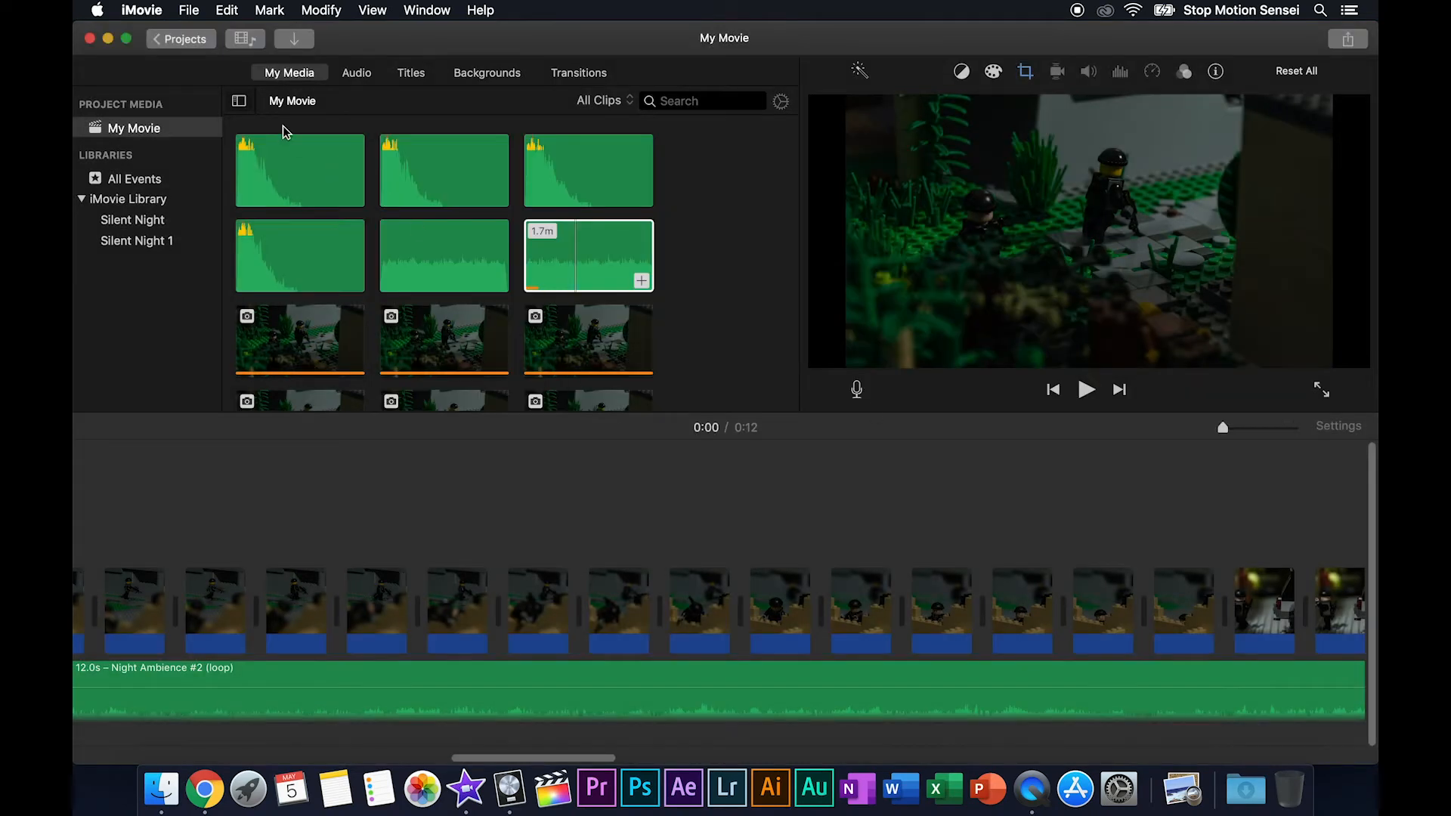
- Leave the editor for the projects overview and name the project Silent Night 2
{"action": "left_click", "coordinate": [177, 41]}
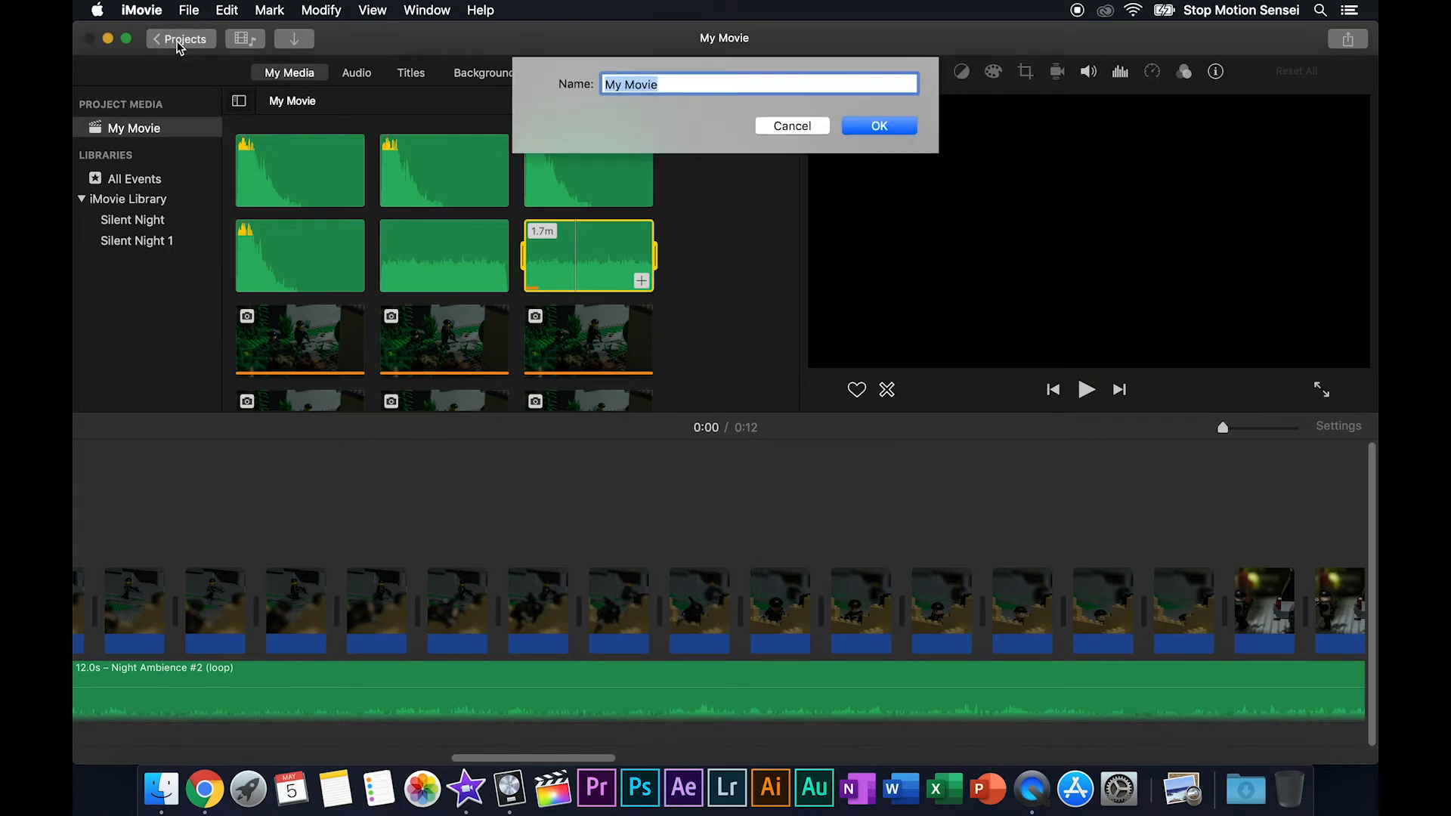
{"action": "left_click", "coordinate": [667, 85]}
{"action": "left_click_drag", "start_coordinate": [684, 87], "coordinate": [574, 83]}
{"action": "type", "text": "S"}
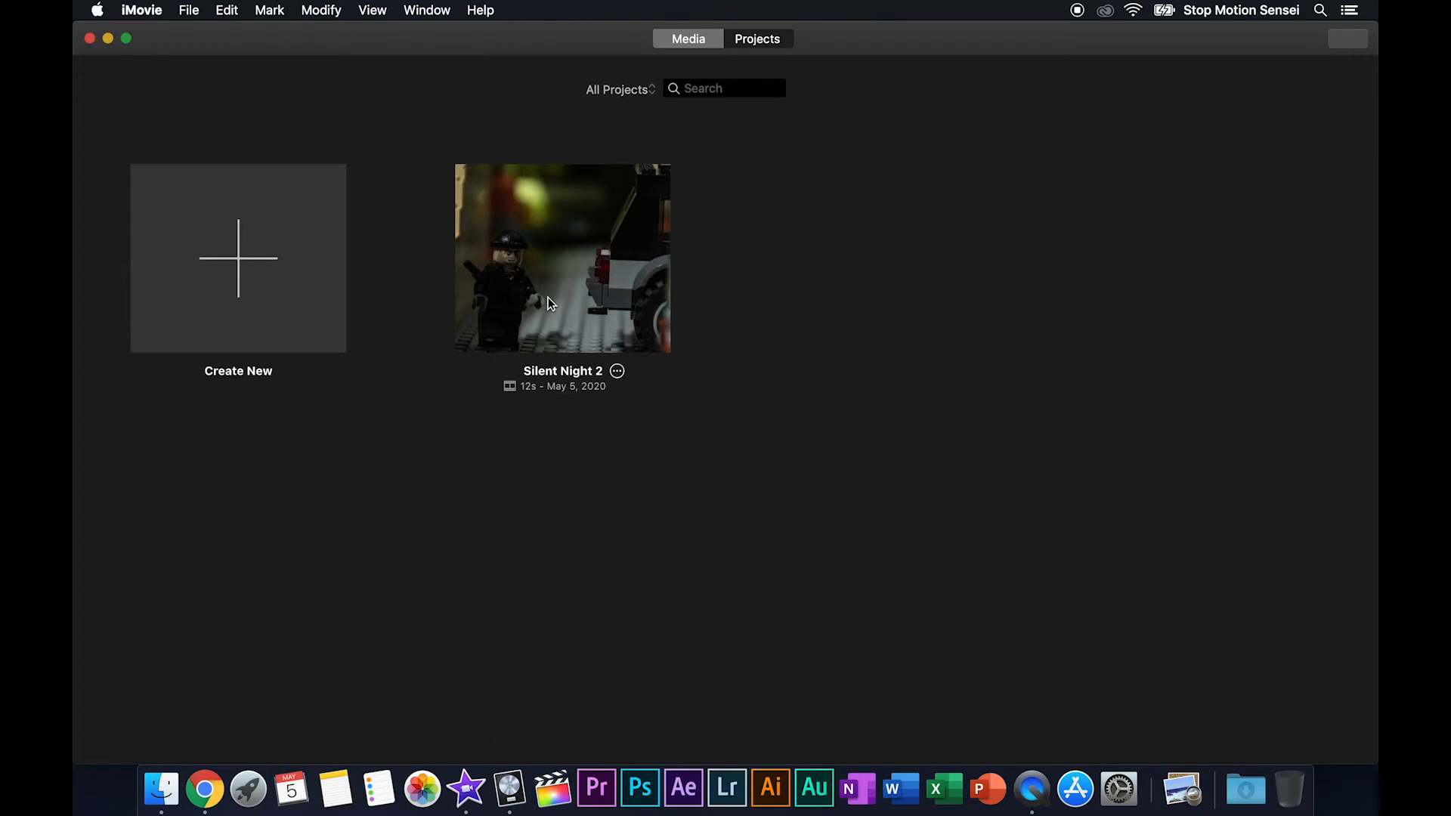
- Reopen the Silent Night 2 project, start sharing it as a file, and shorten the export title to Silent Night
{"action": "left_click", "coordinate": [569, 305]}
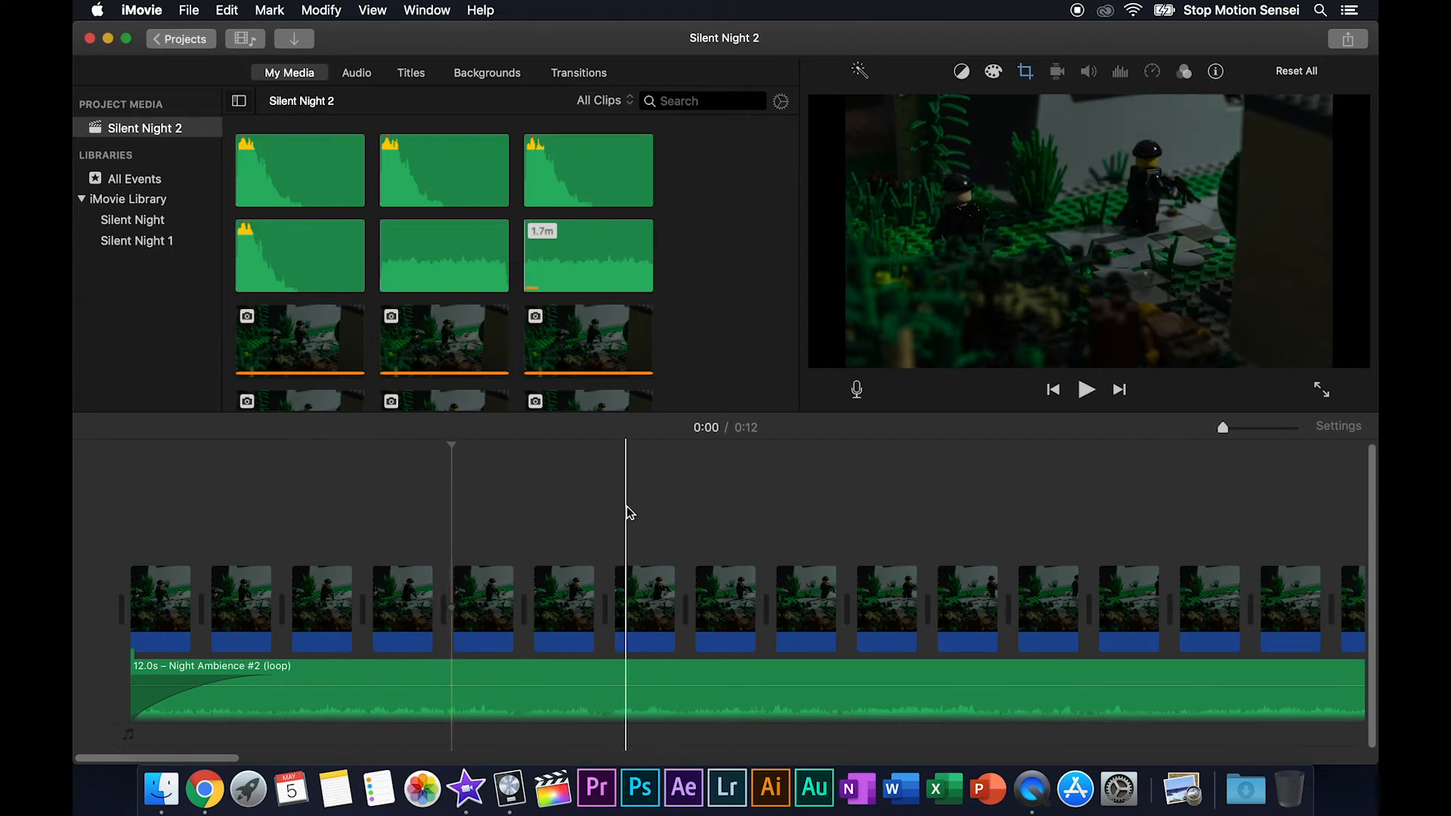
{"action": "left_click", "coordinate": [189, 10]}
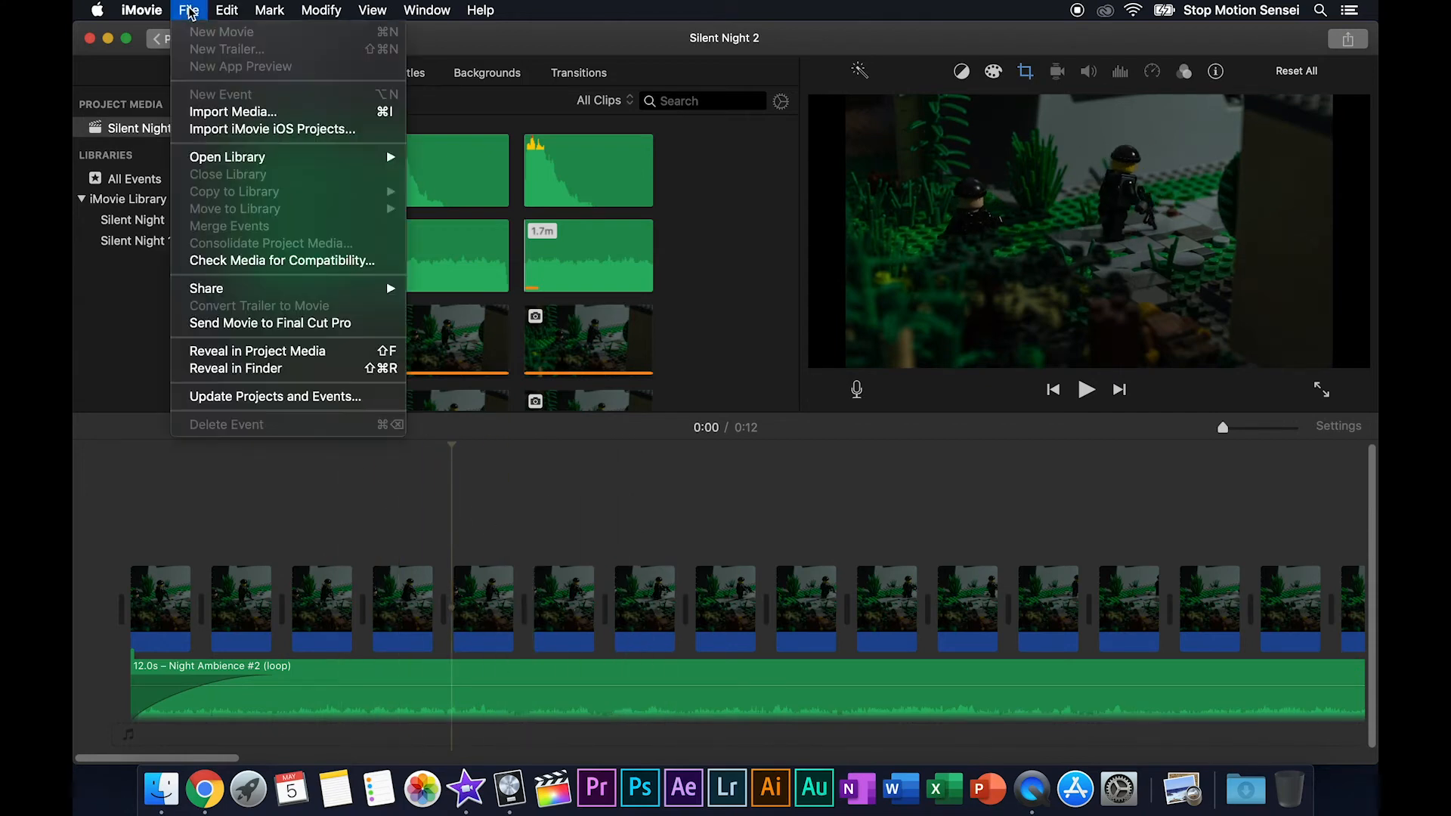
{"action": "mouse_move", "coordinate": [242, 288]}
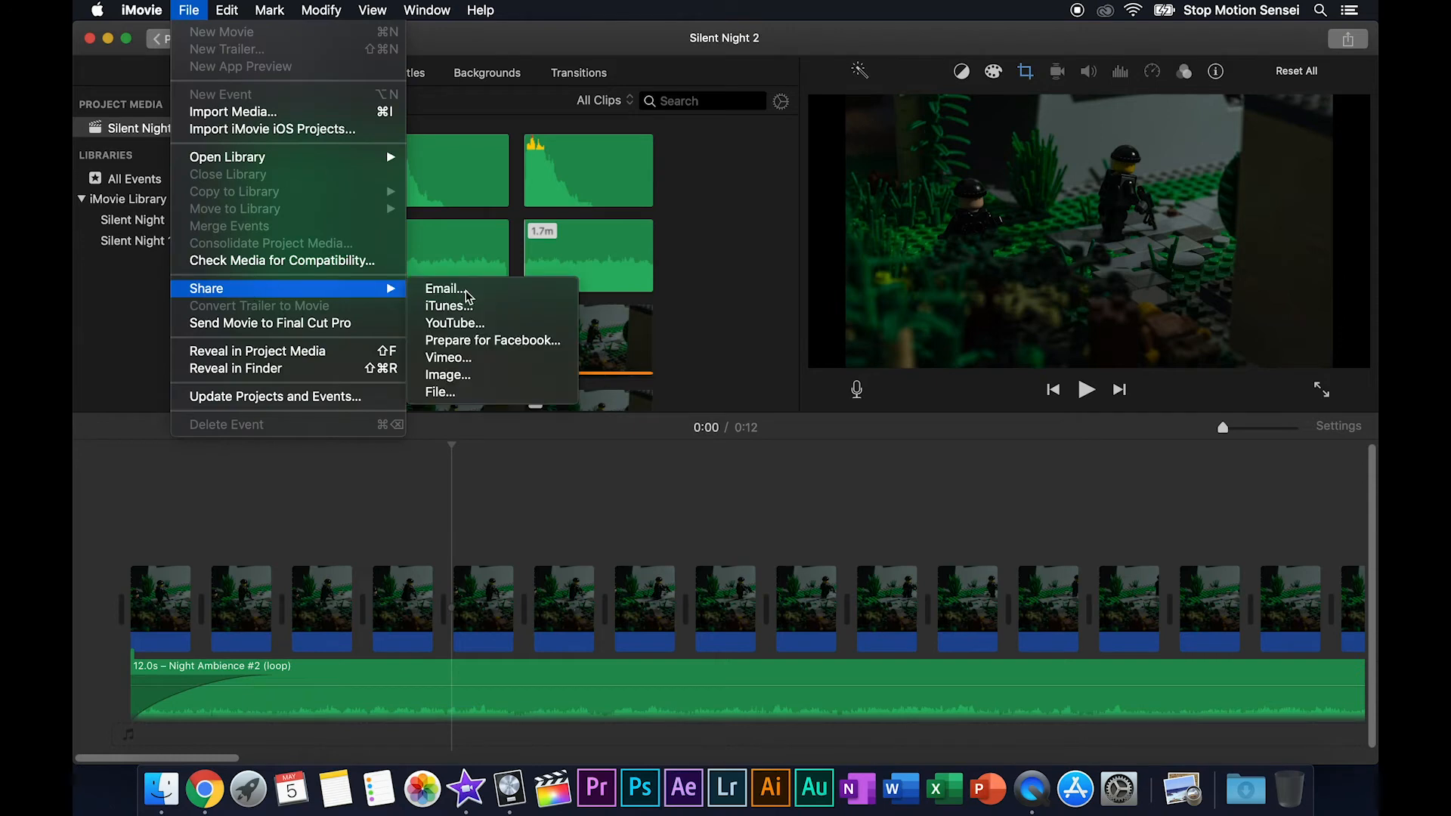
{"action": "left_click", "coordinate": [448, 393]}
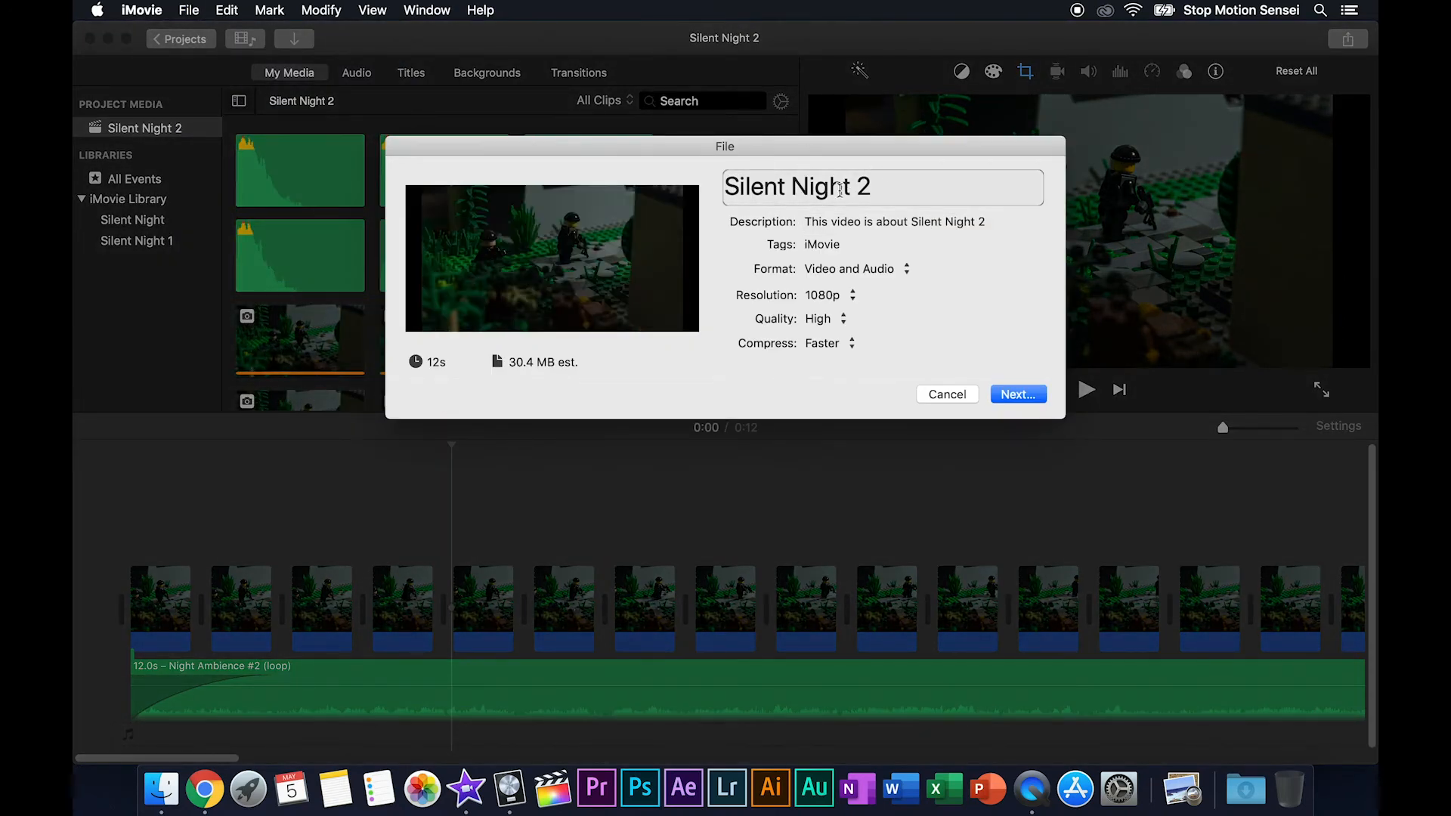
{"action": "left_click", "coordinate": [879, 195]}
{"action": "key", "text": "BackSpace"}
{"action": "key", "text": "BackSpace"}
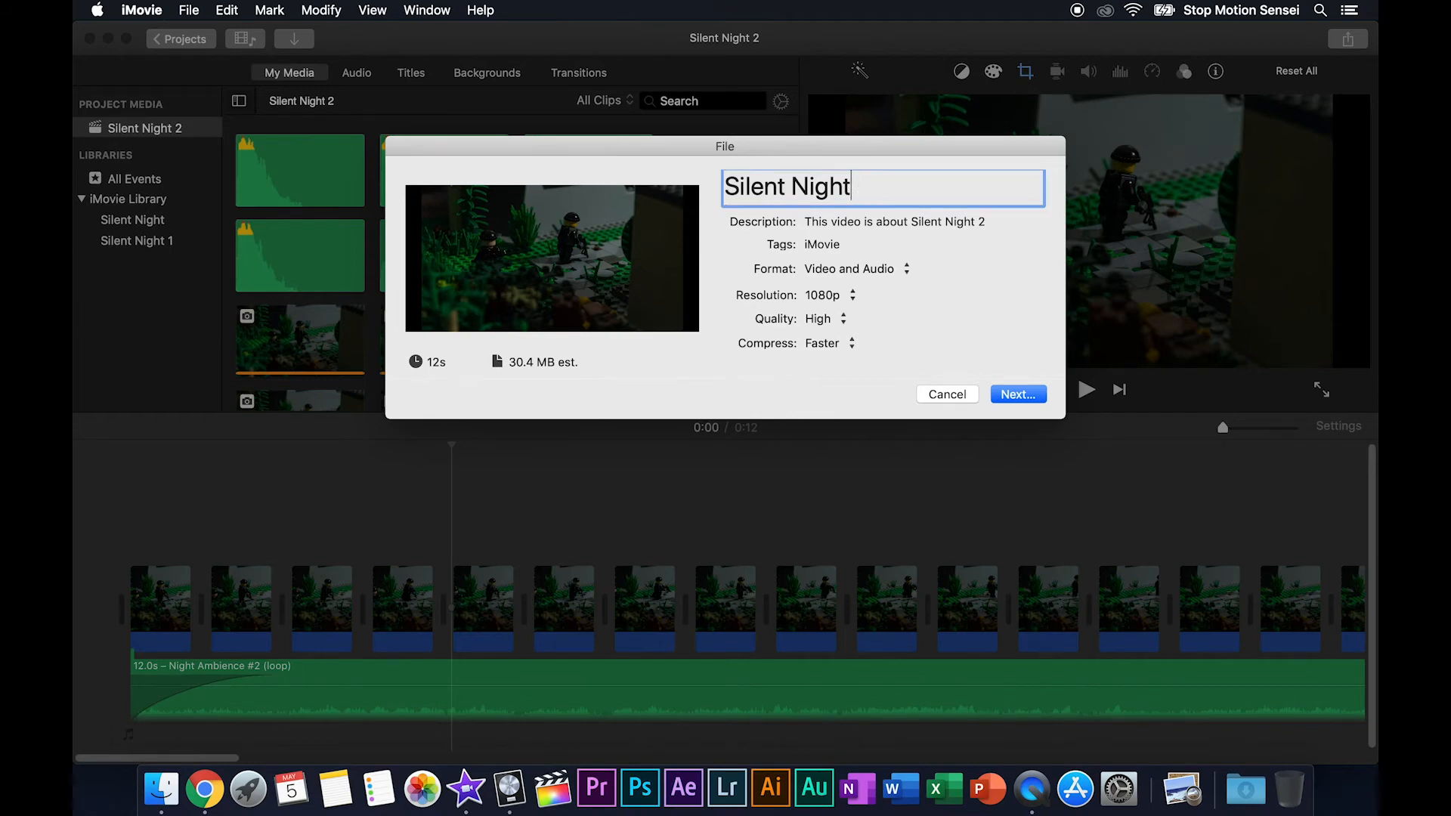
- Replace the export description with "Stop motion video test"
{"action": "left_click", "coordinate": [905, 222]}
{"action": "key", "text": "super+a"}
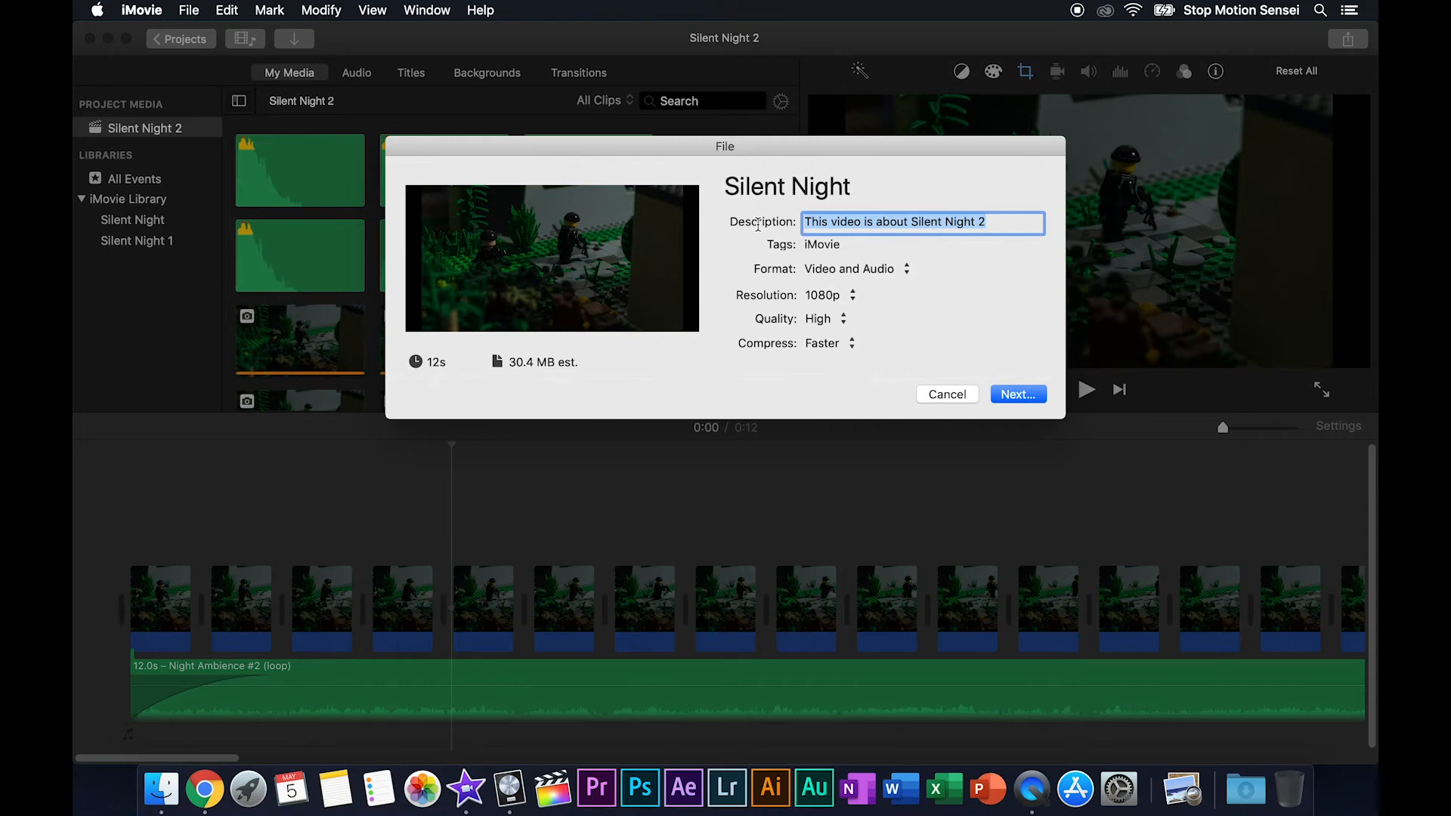
{"action": "type", "text": "Sto"}
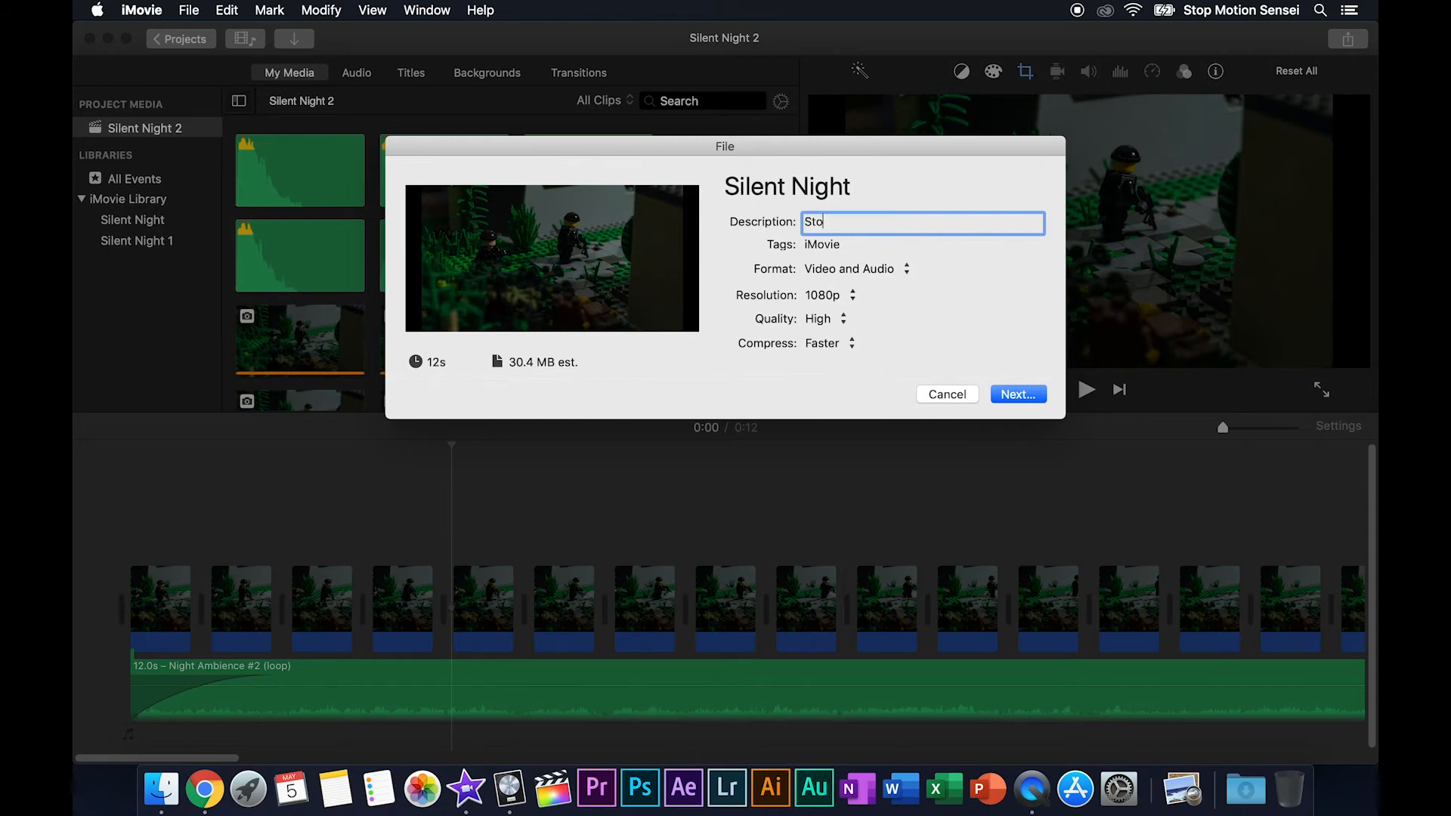
{"action": "type", "text": "p motion video test"}
{"action": "left_click", "coordinate": [855, 393]}
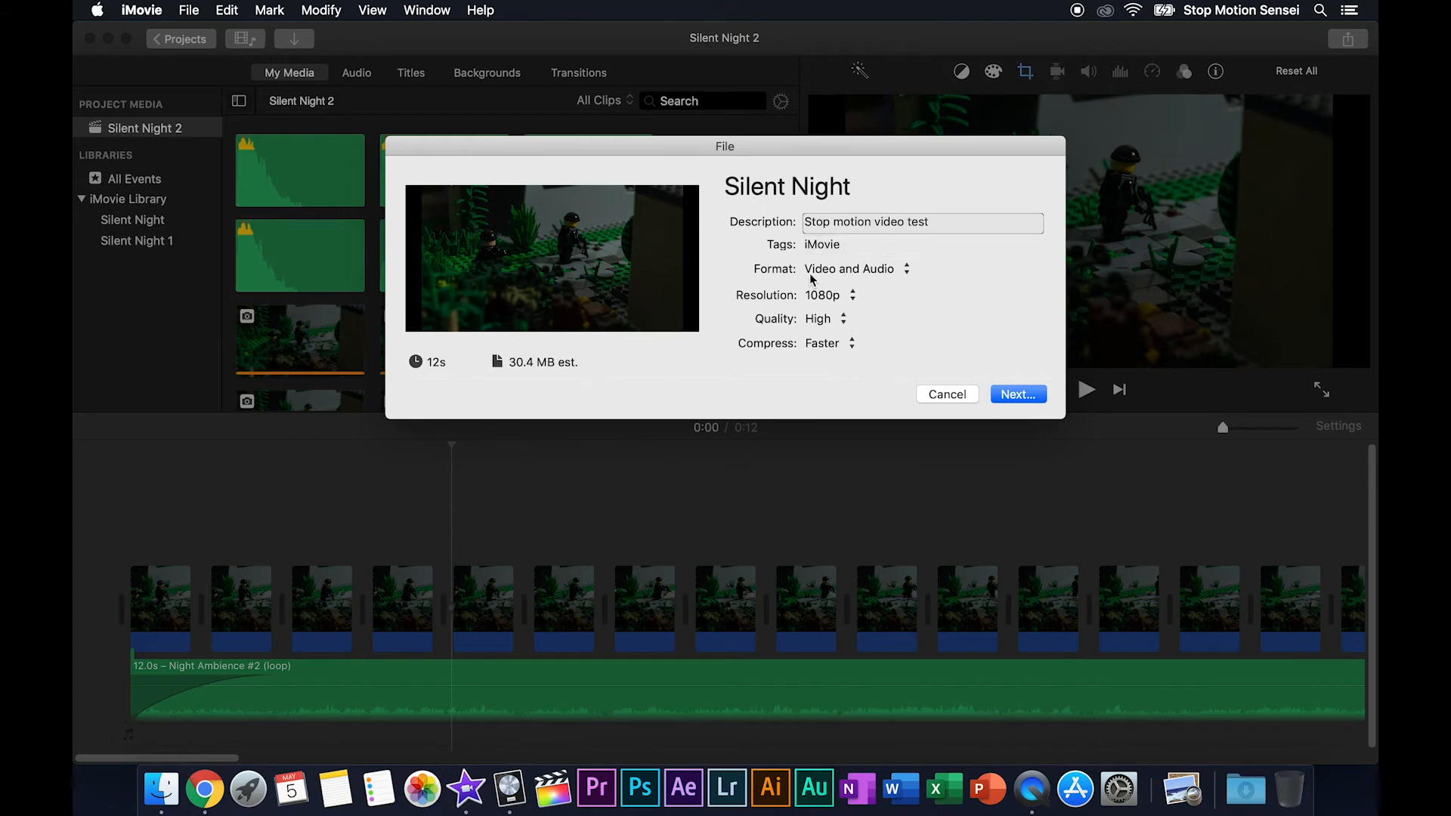
- Review the available format, compression and quality options for the file export without changing them
{"action": "left_click", "coordinate": [904, 274]}
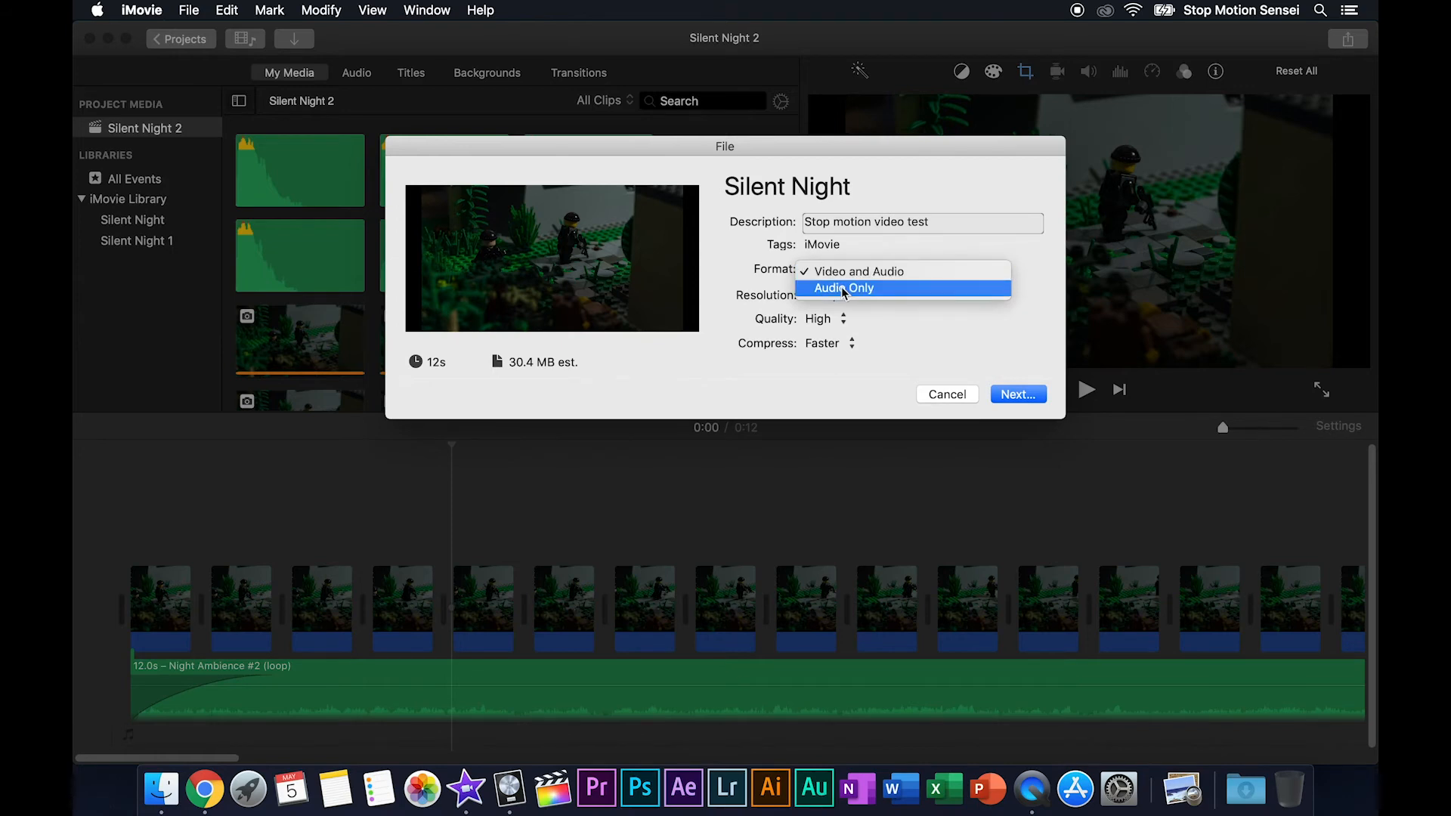
{"action": "left_click", "coordinate": [817, 384]}
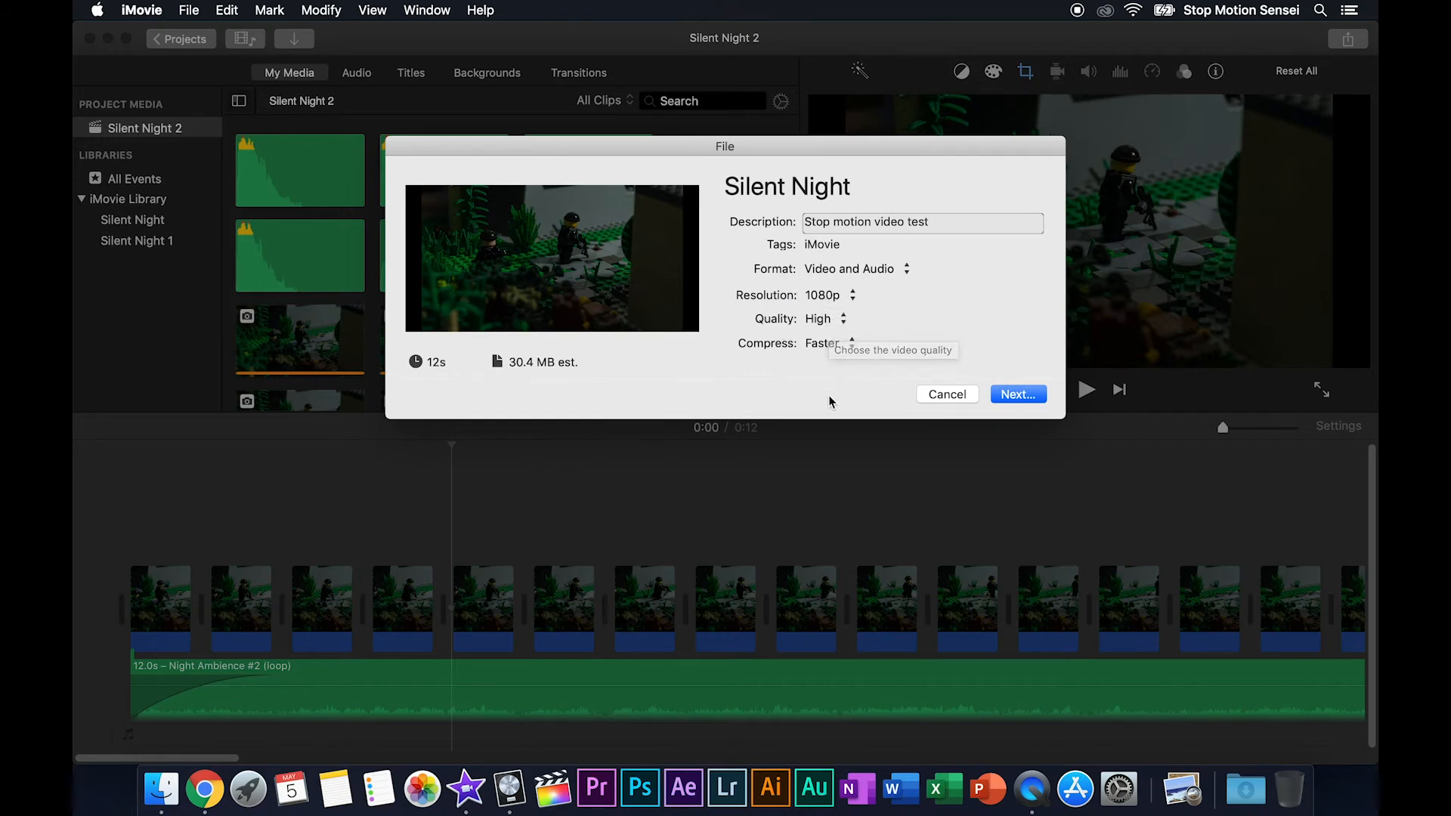
{"action": "left_click", "coordinate": [833, 348]}
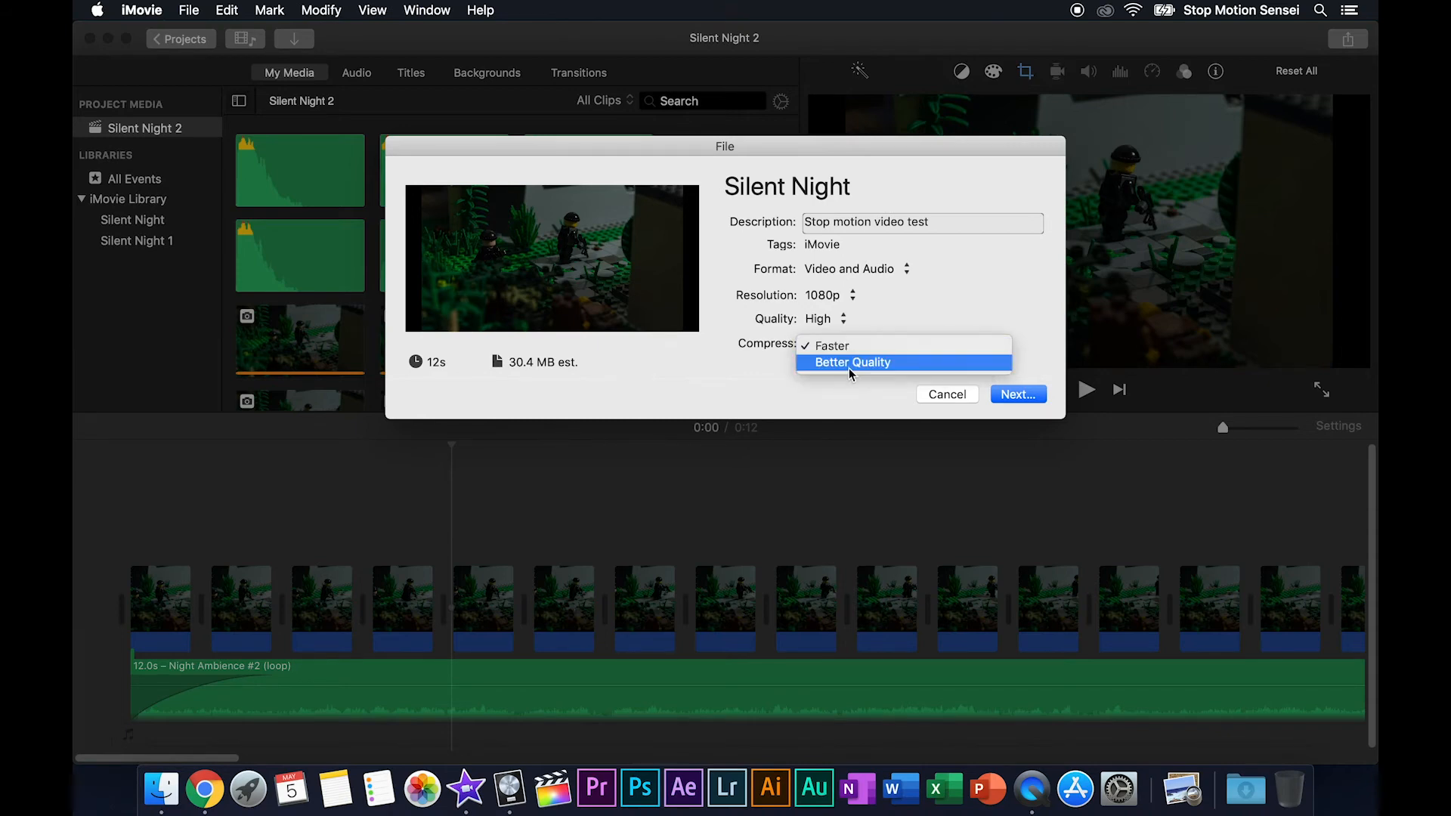
{"action": "left_click", "coordinate": [821, 392]}
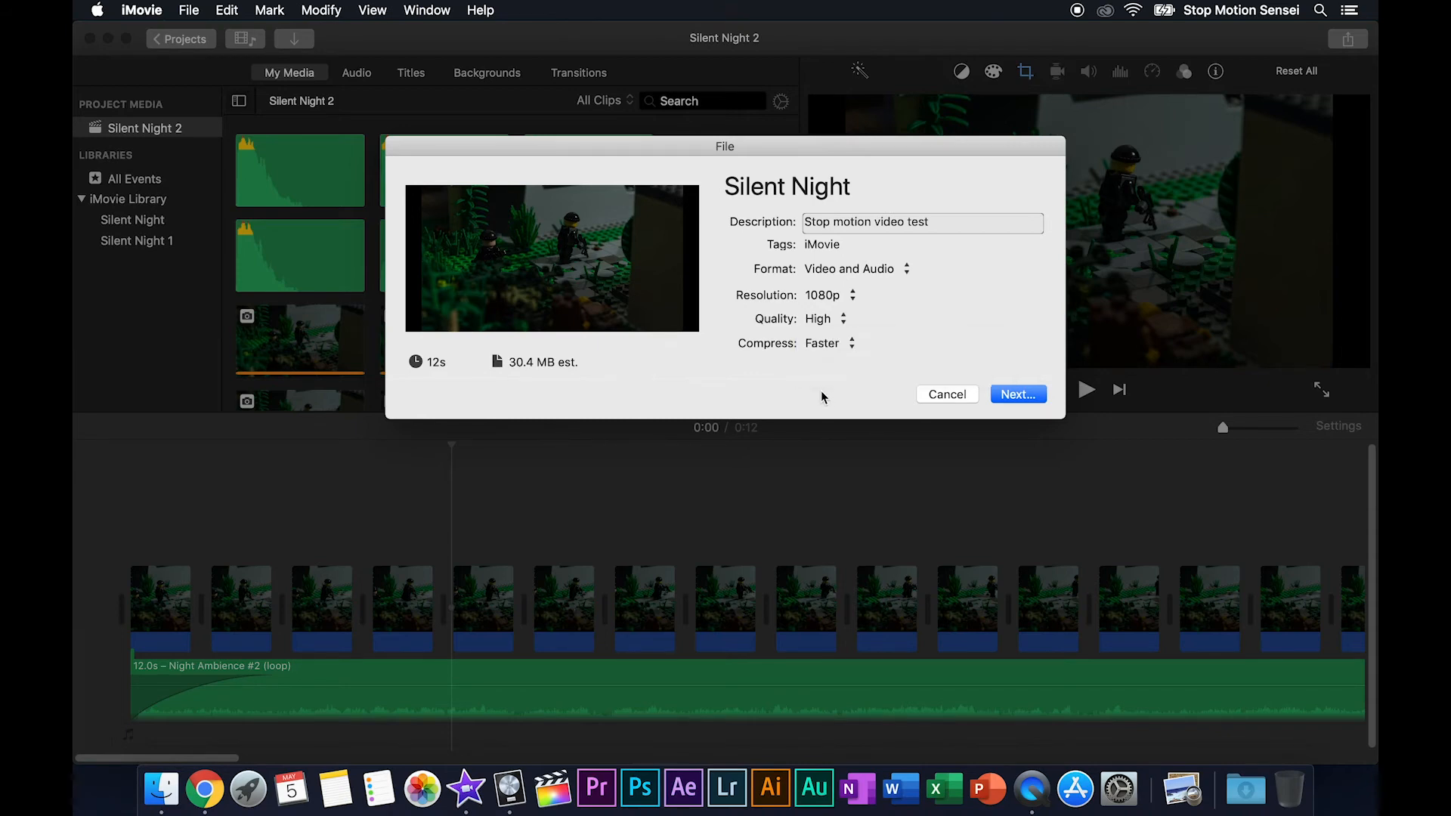
{"action": "left_click", "coordinate": [839, 321]}
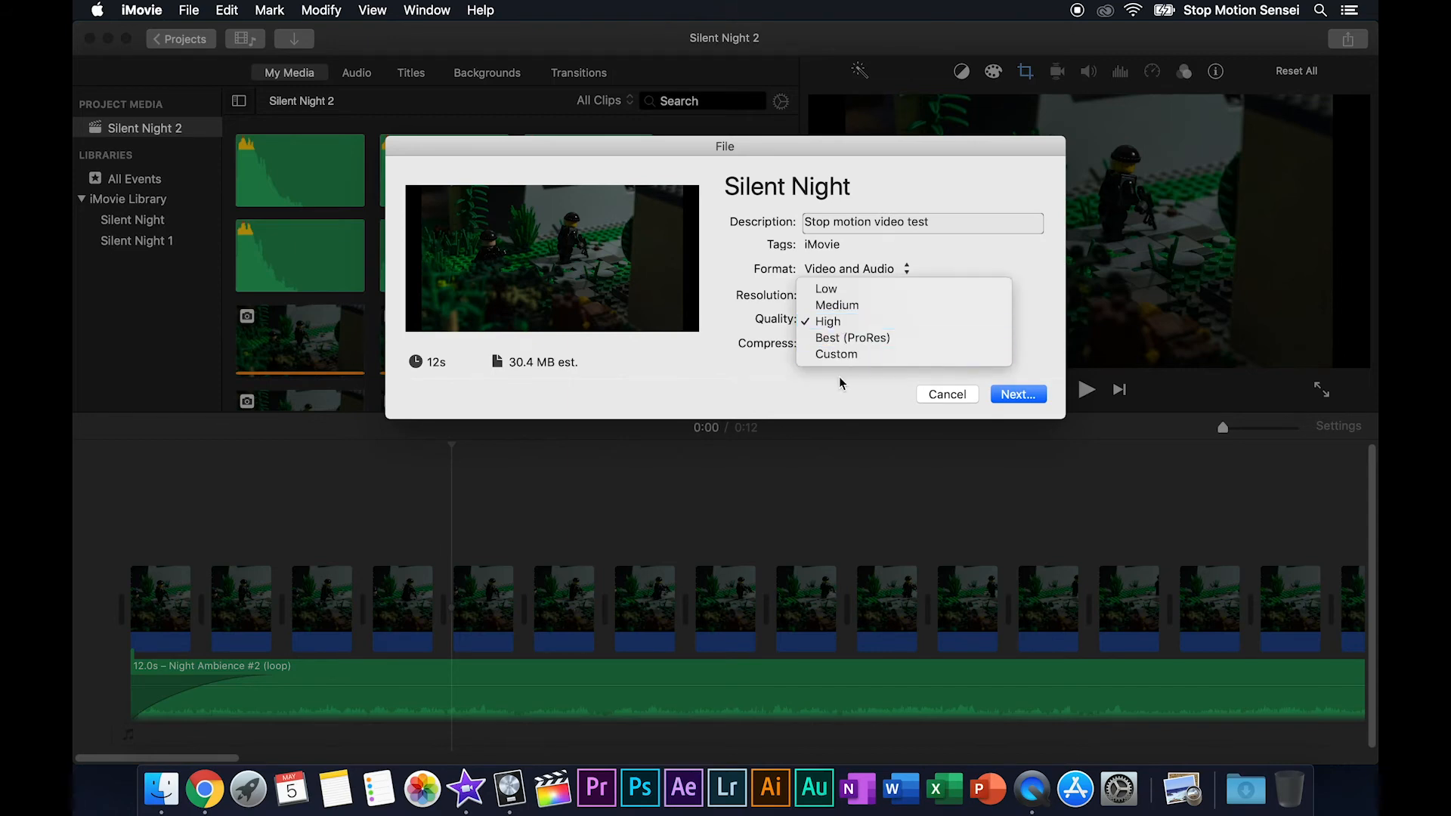
{"action": "left_click", "coordinate": [797, 398]}
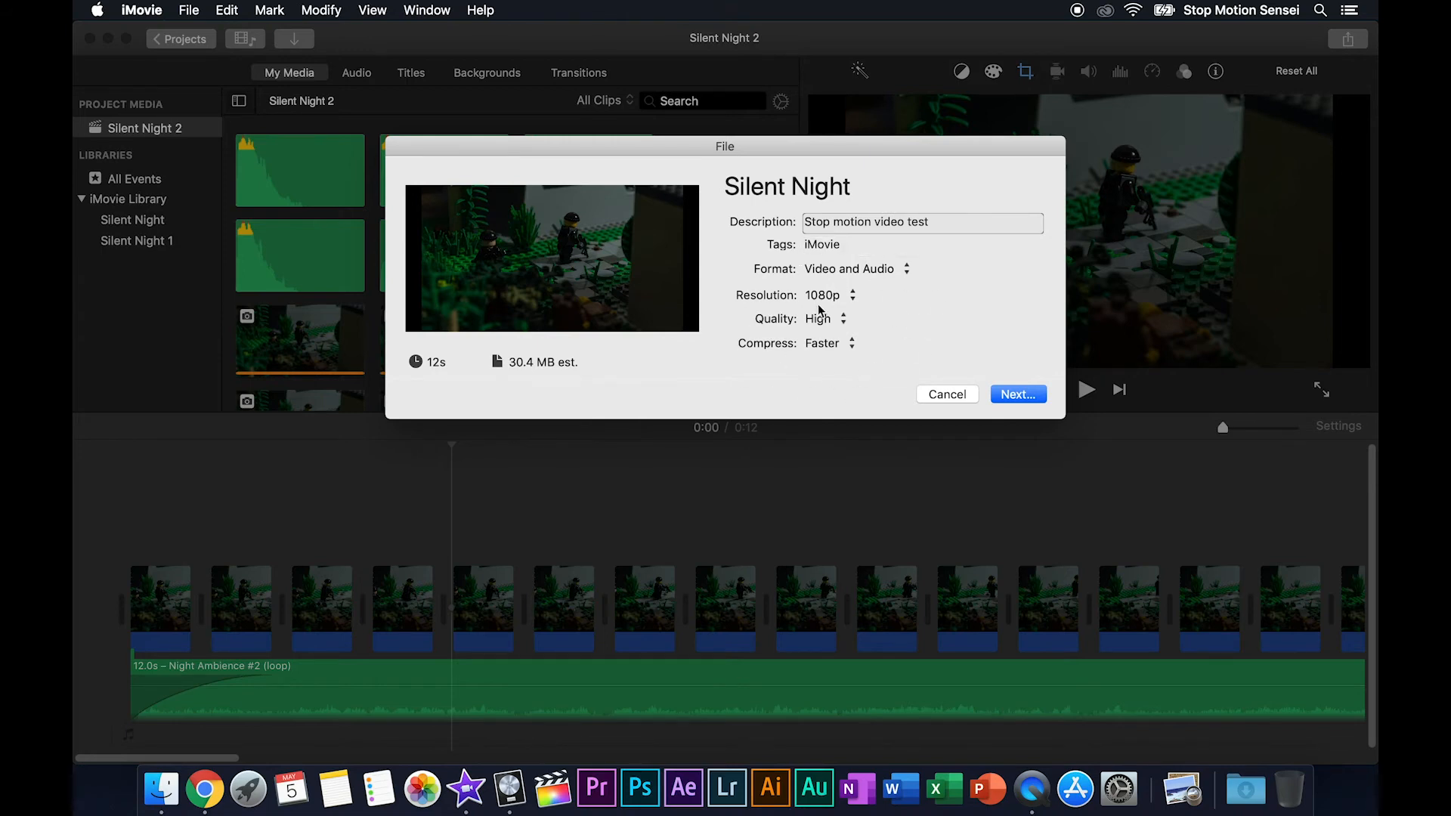
- Export the movie to the Desktop under the file name Silent Night
{"action": "left_click", "coordinate": [1024, 396]}
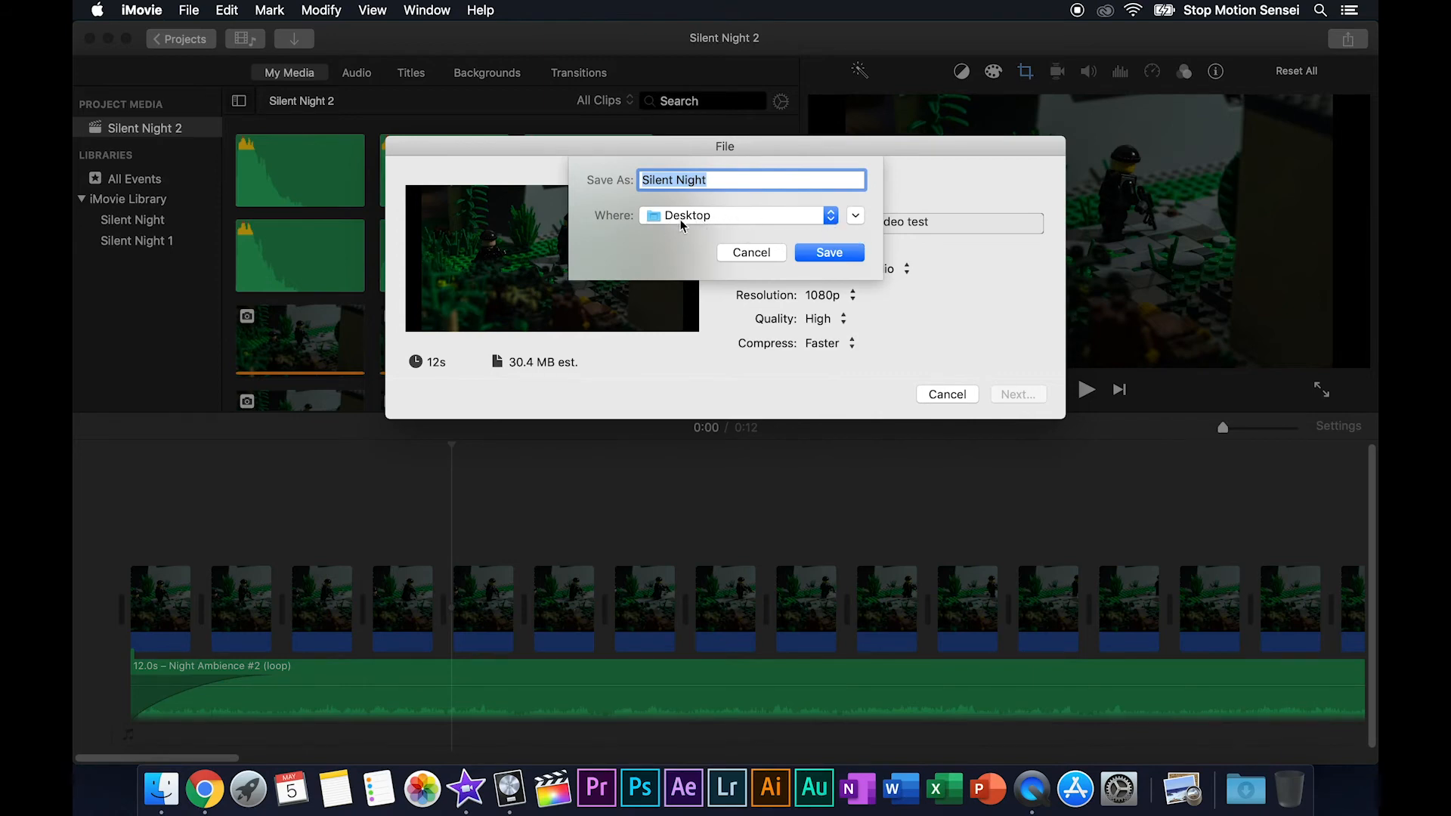
{"action": "left_click", "coordinate": [709, 181]}
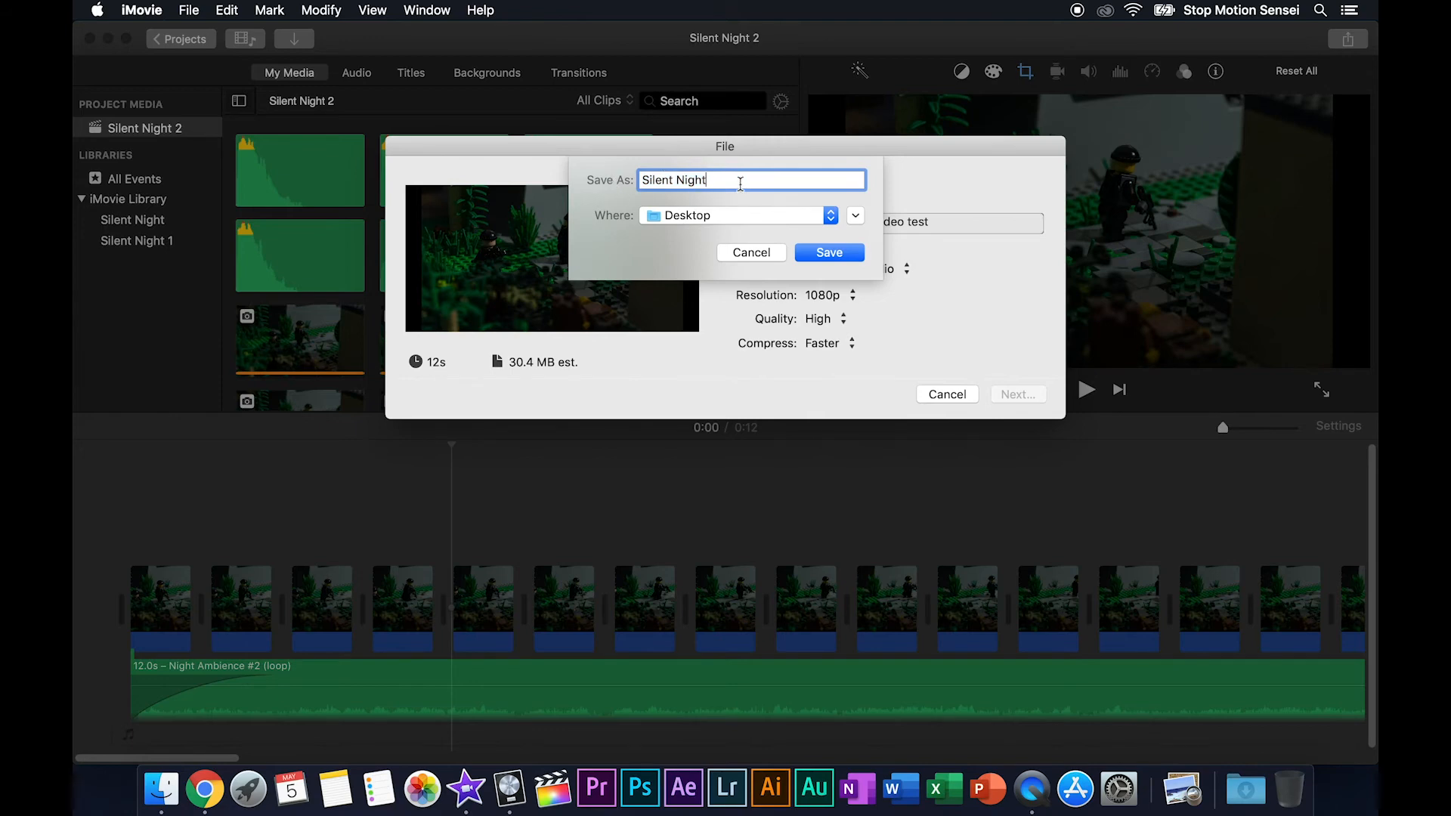
{"action": "left_click", "coordinate": [830, 257]}
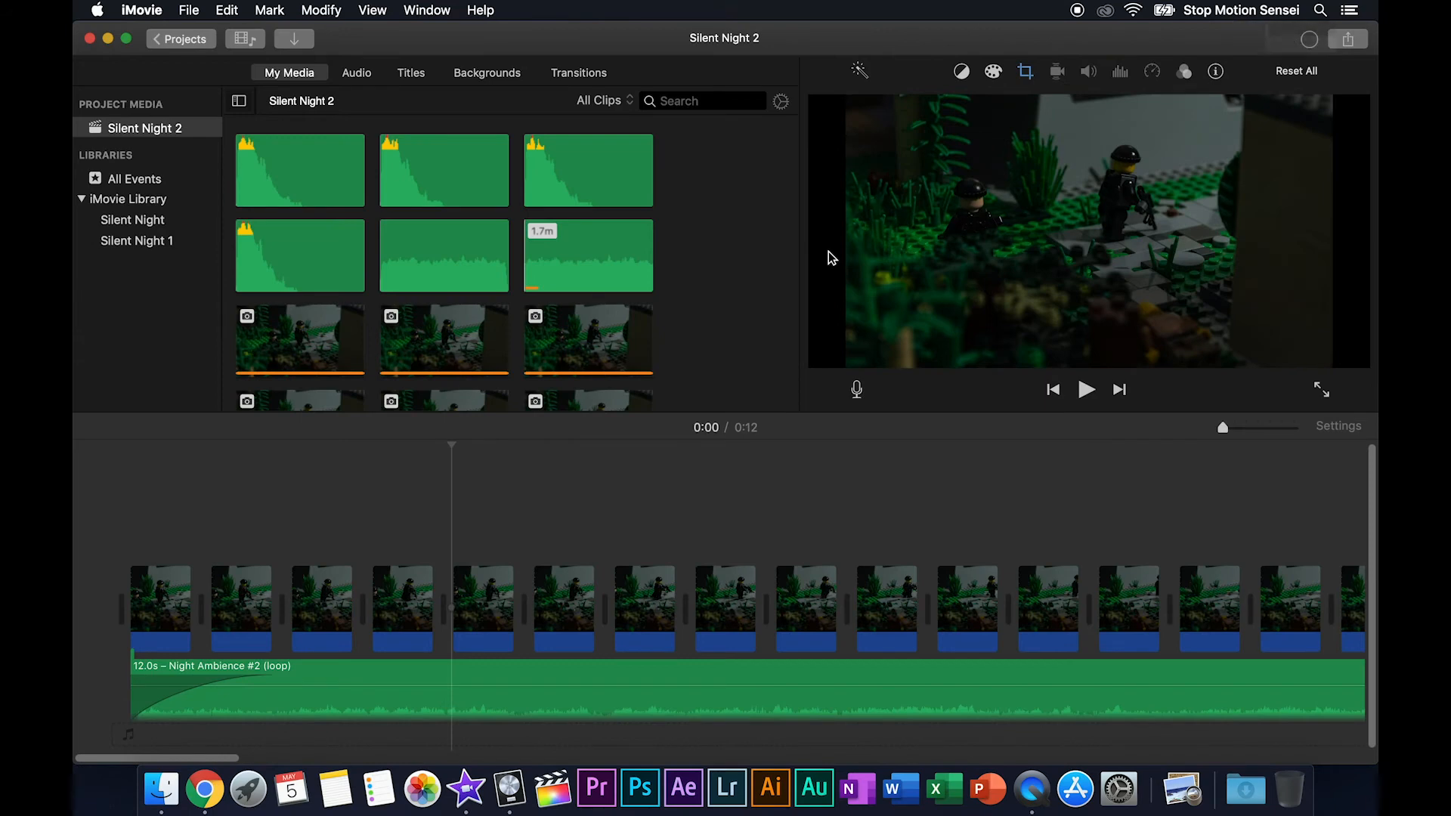
- Check the export's progress and dismiss the notification once it finishes
{"action": "left_click", "coordinate": [1311, 43]}
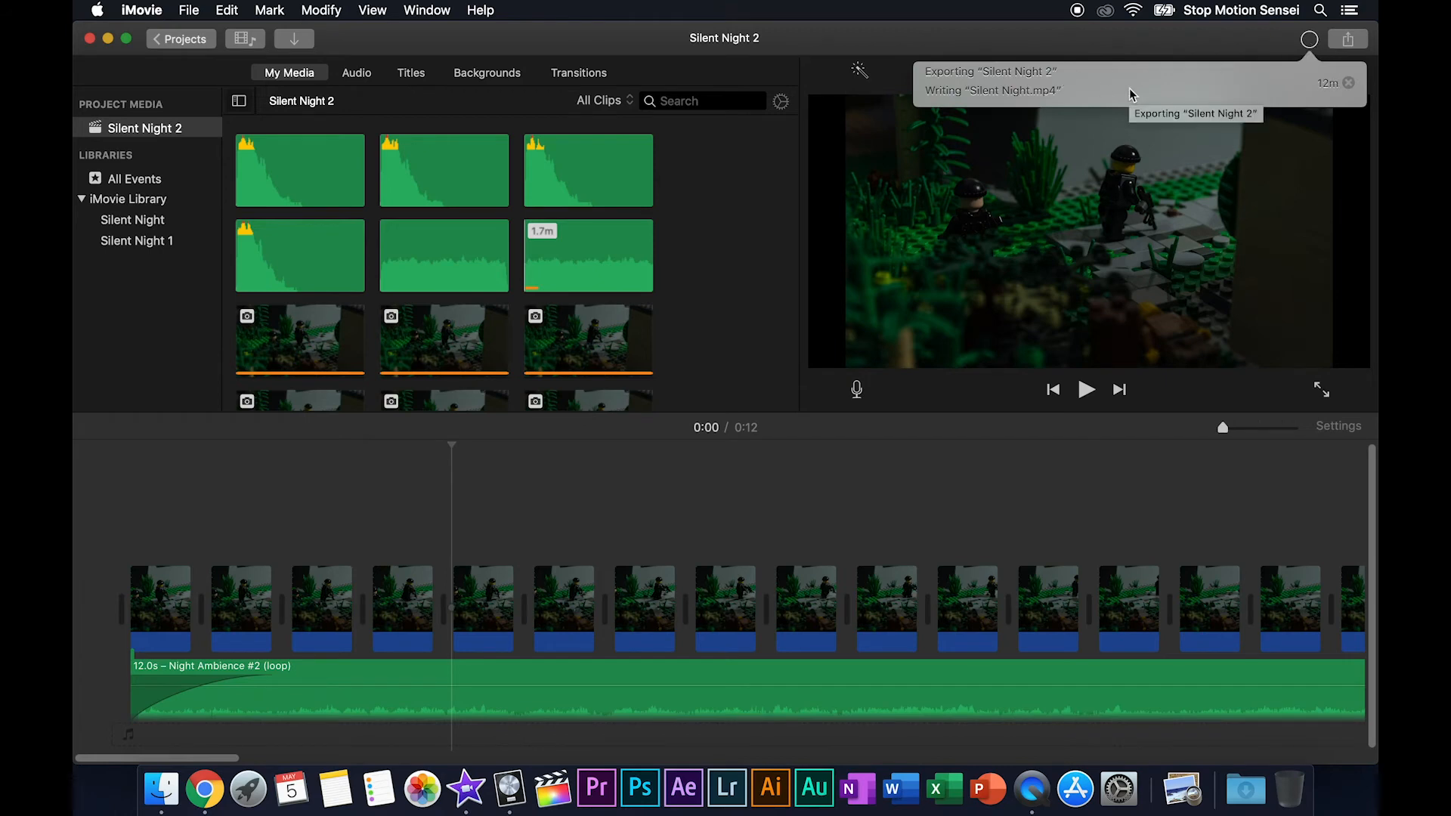
{"action": "left_click", "coordinate": [1151, 34]}
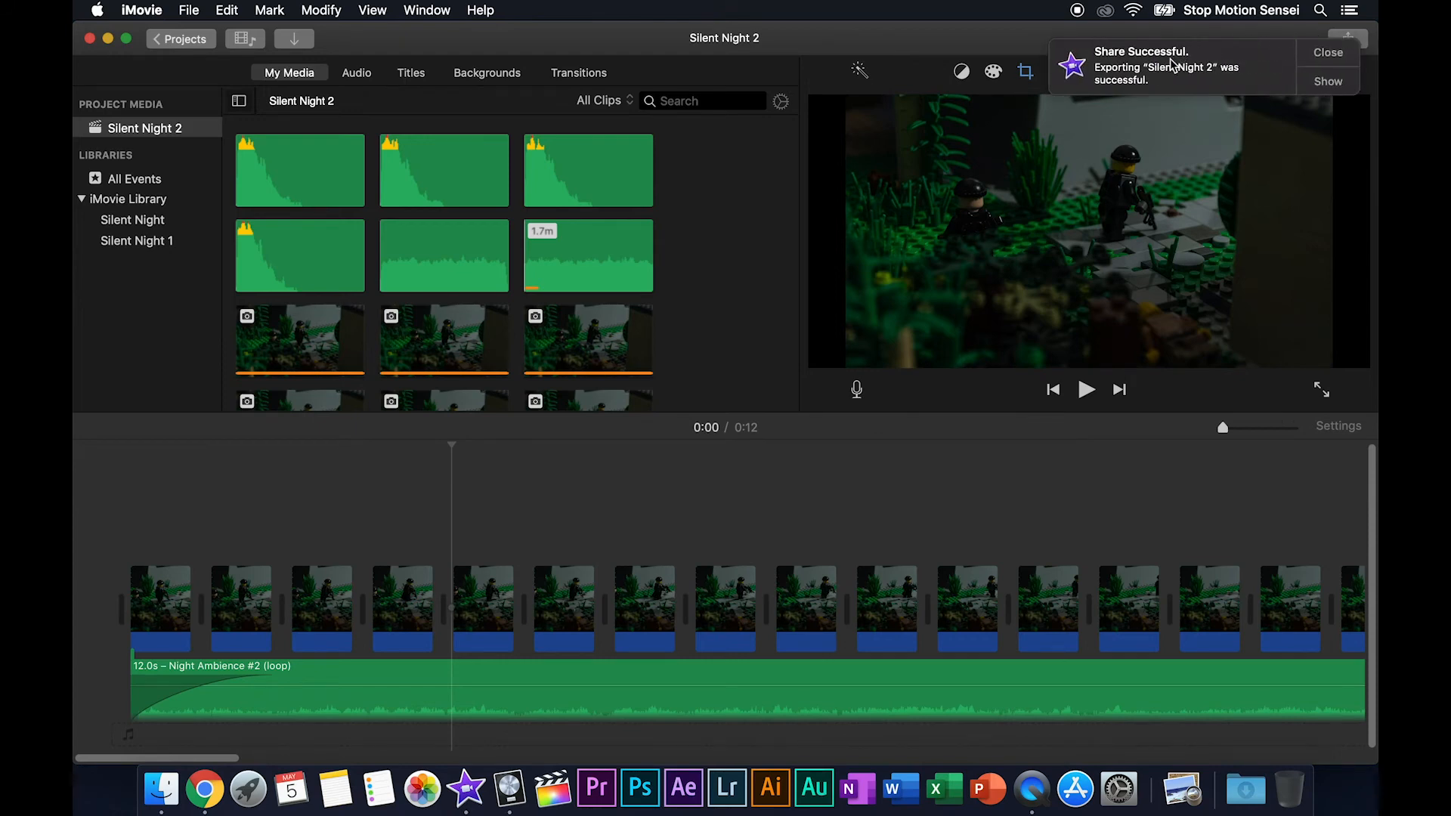
{"action": "left_click", "coordinate": [1330, 53]}
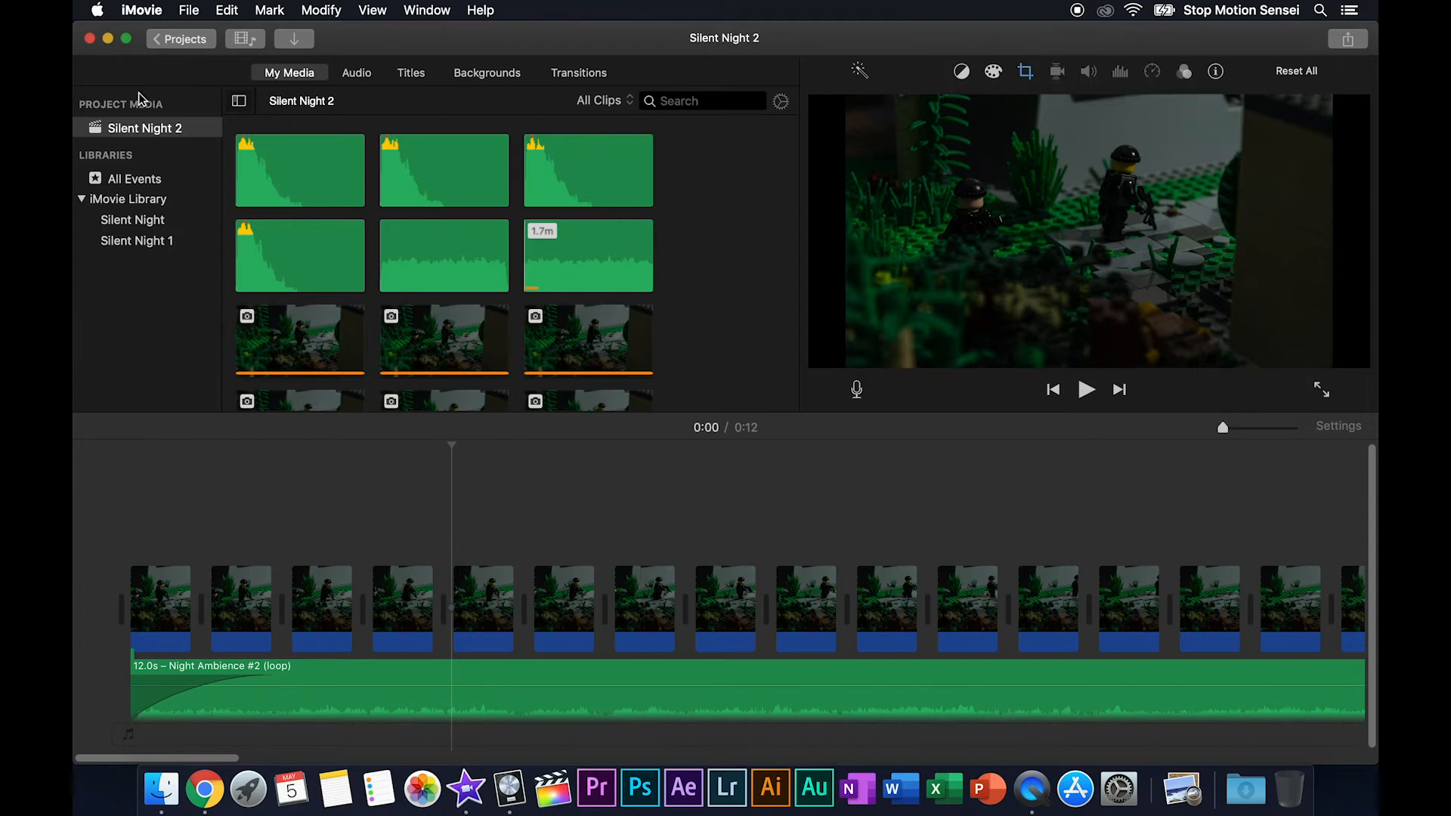
- Close the iMovie window and move Silent Night.mp4 to the middle of the desktop
{"action": "left_click", "coordinate": [89, 38]}
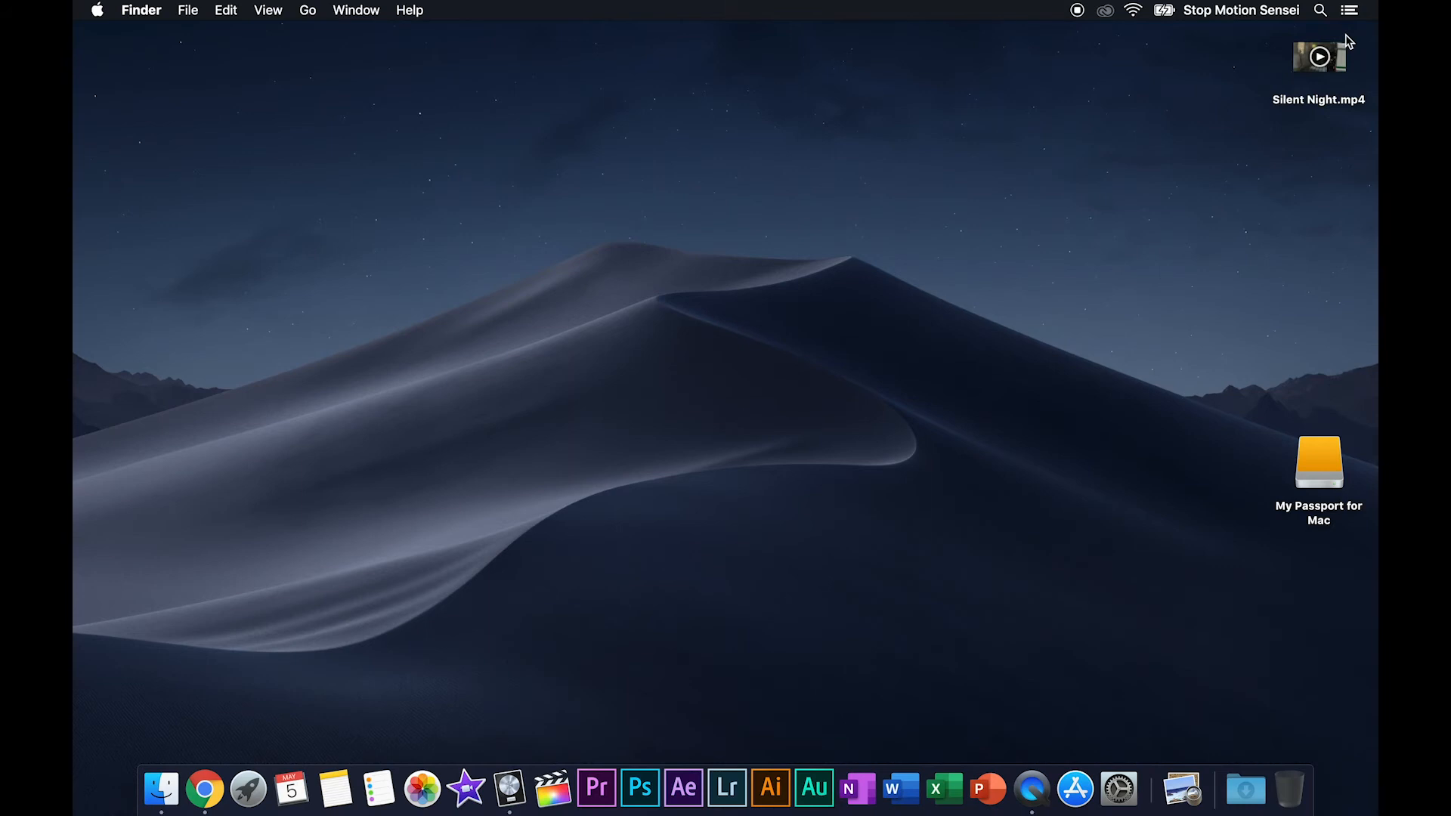
{"action": "left_click", "coordinate": [1320, 57]}
{"action": "left_click_drag", "start_coordinate": [1320, 57], "coordinate": [731, 403]}
{"action": "left_click", "coordinate": [886, 456]}
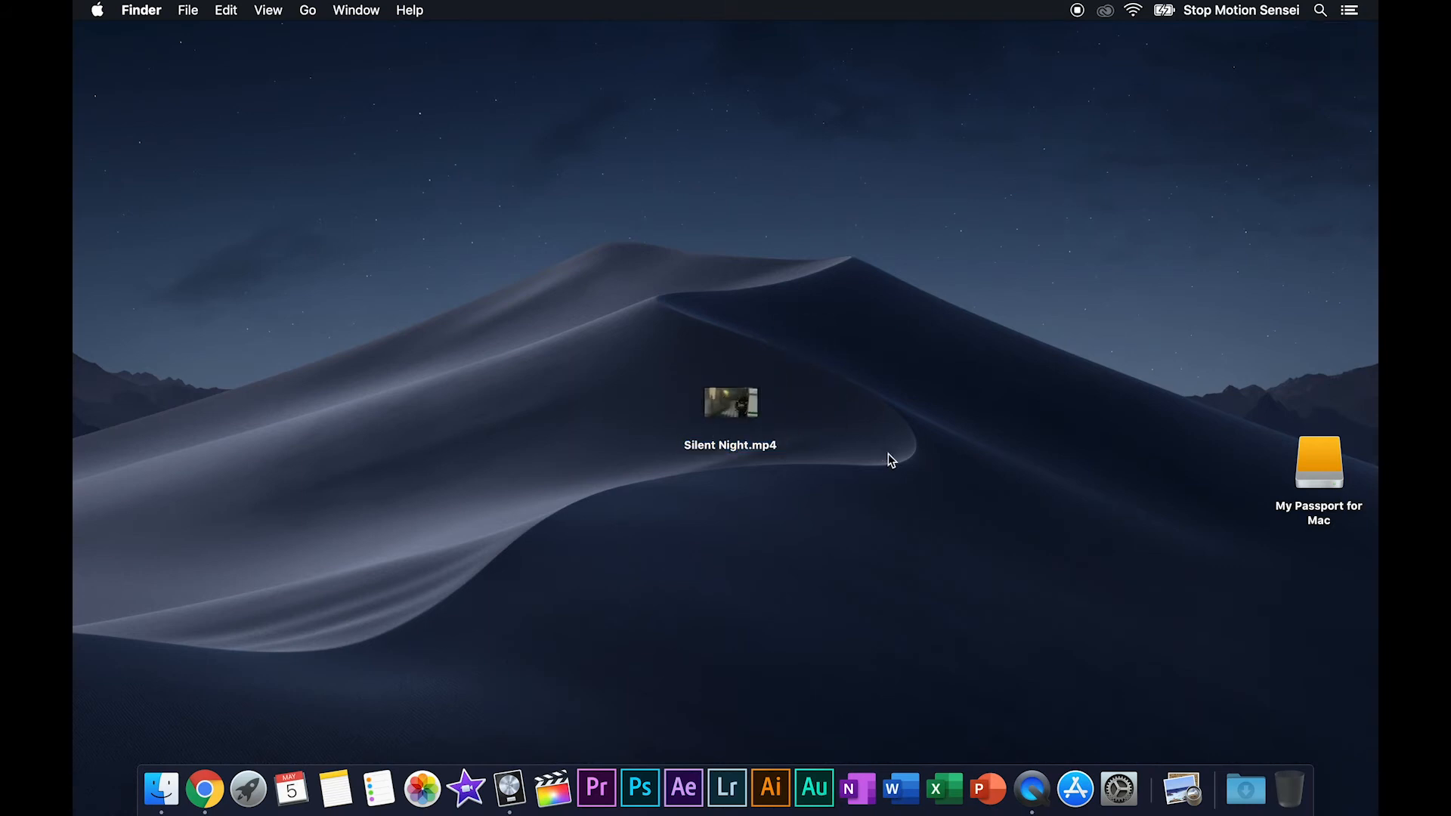
- Open the exported Silent Night.mp4 in QuickTime Player and play it
{"action": "right_click", "coordinate": [744, 411]}
{"action": "mouse_move", "coordinate": [853, 351]}
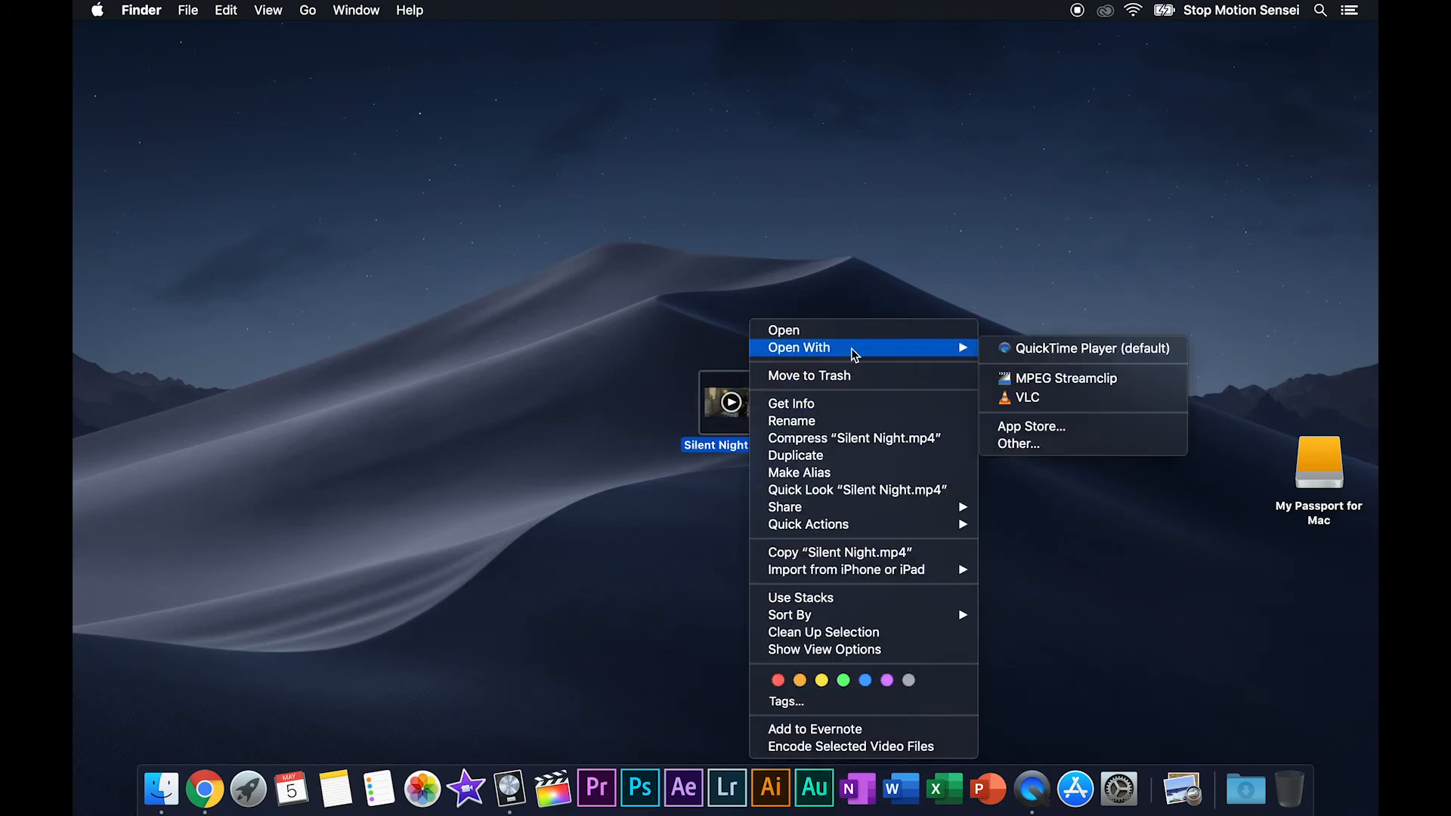
{"action": "left_click", "coordinate": [1072, 349]}
{"action": "left_click", "coordinate": [726, 603]}
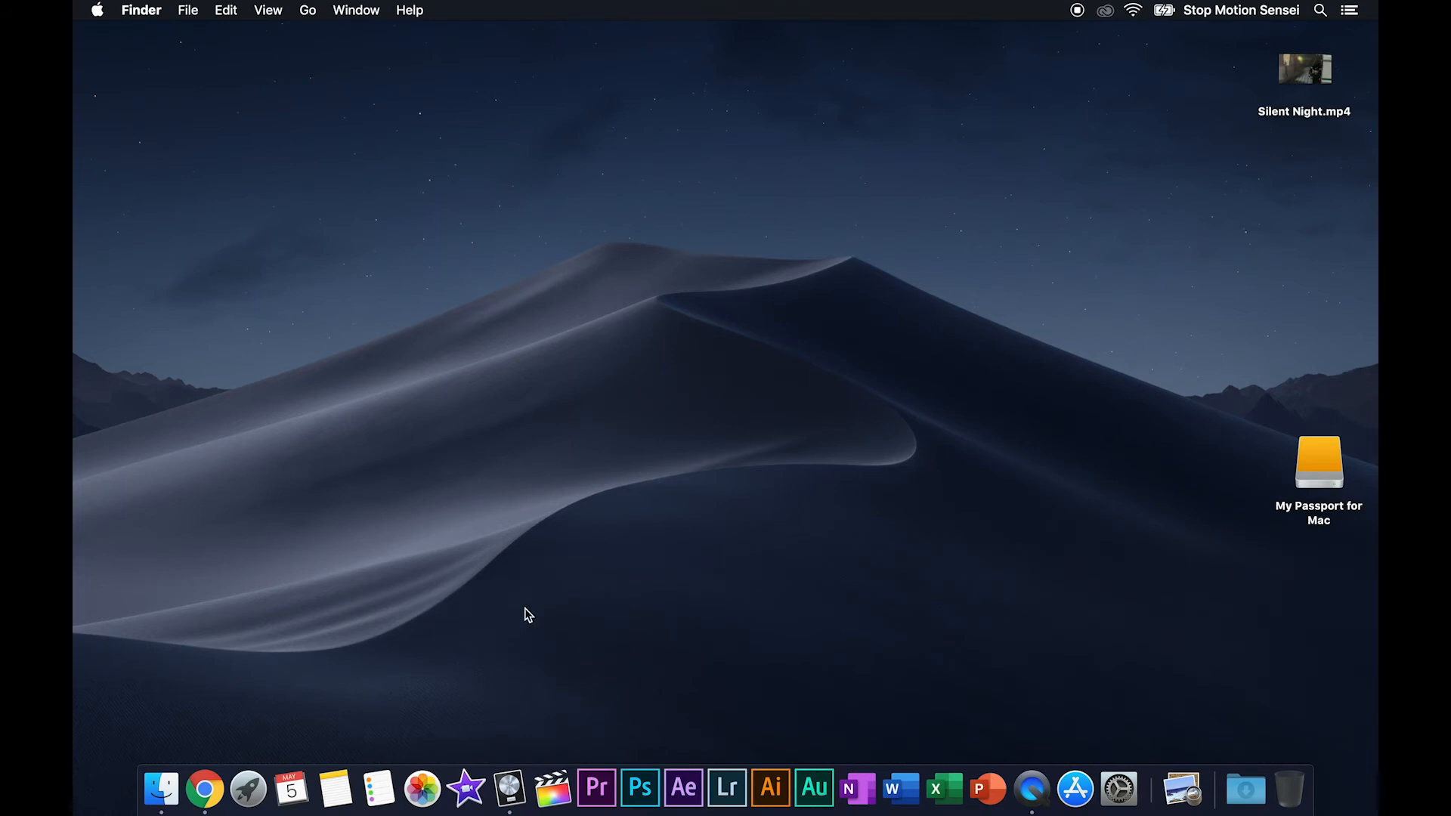
- Switch back to iMovie and select the first frame in the Silent Night 2 timeline
{"action": "left_click", "coordinate": [466, 788]}
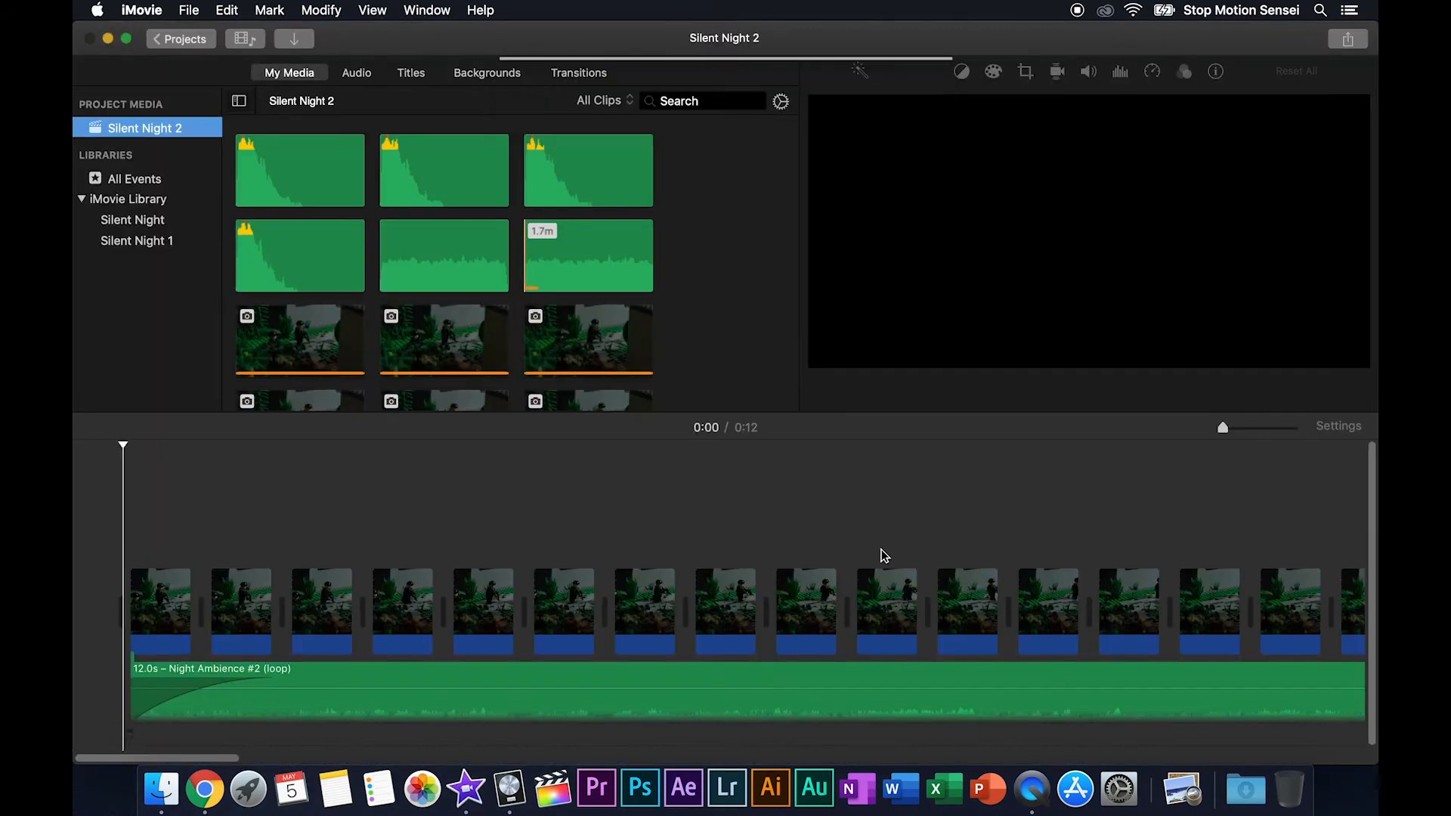
{"action": "left_click", "coordinate": [164, 492]}
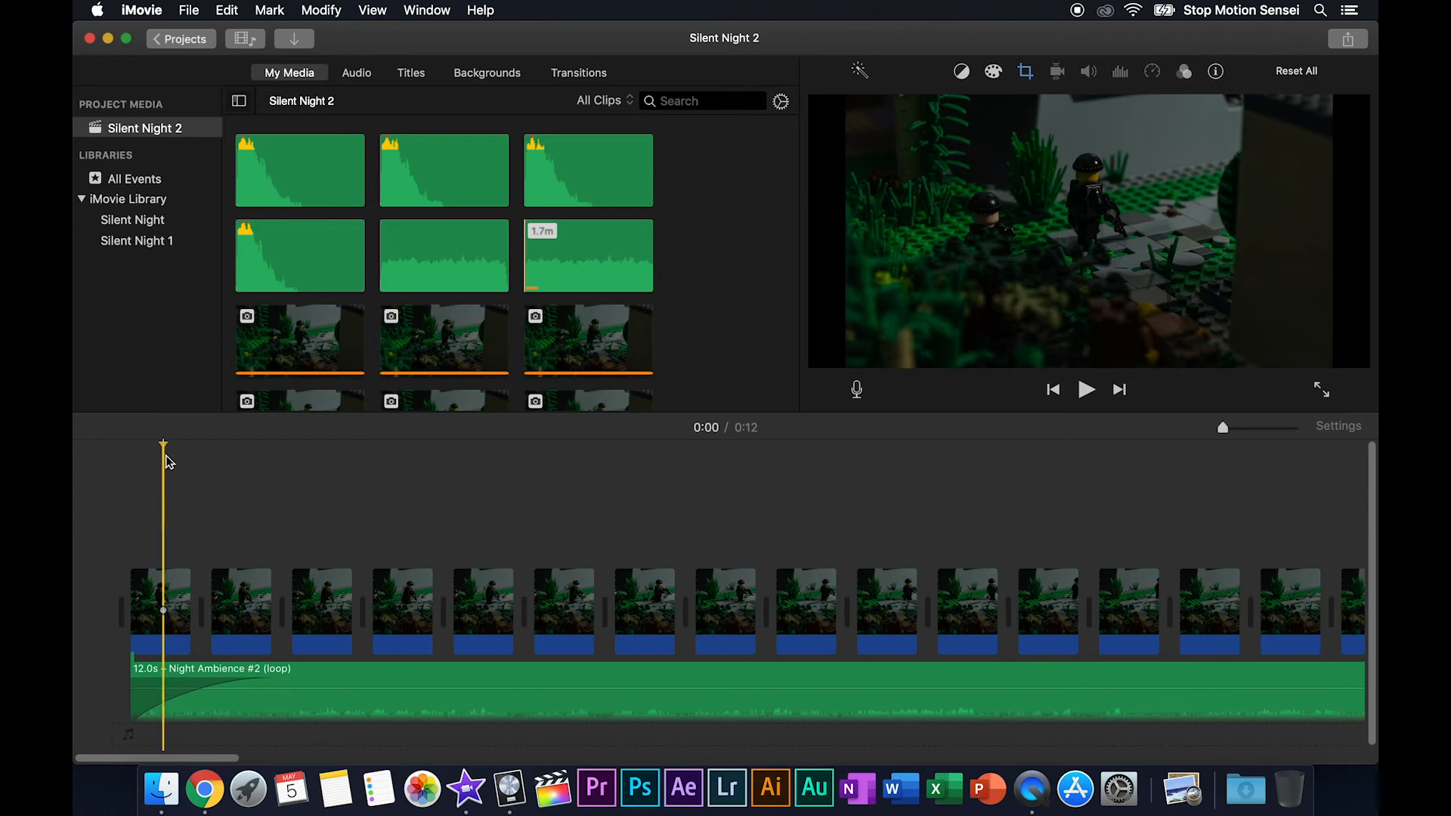
{"action": "left_click", "coordinate": [169, 590]}
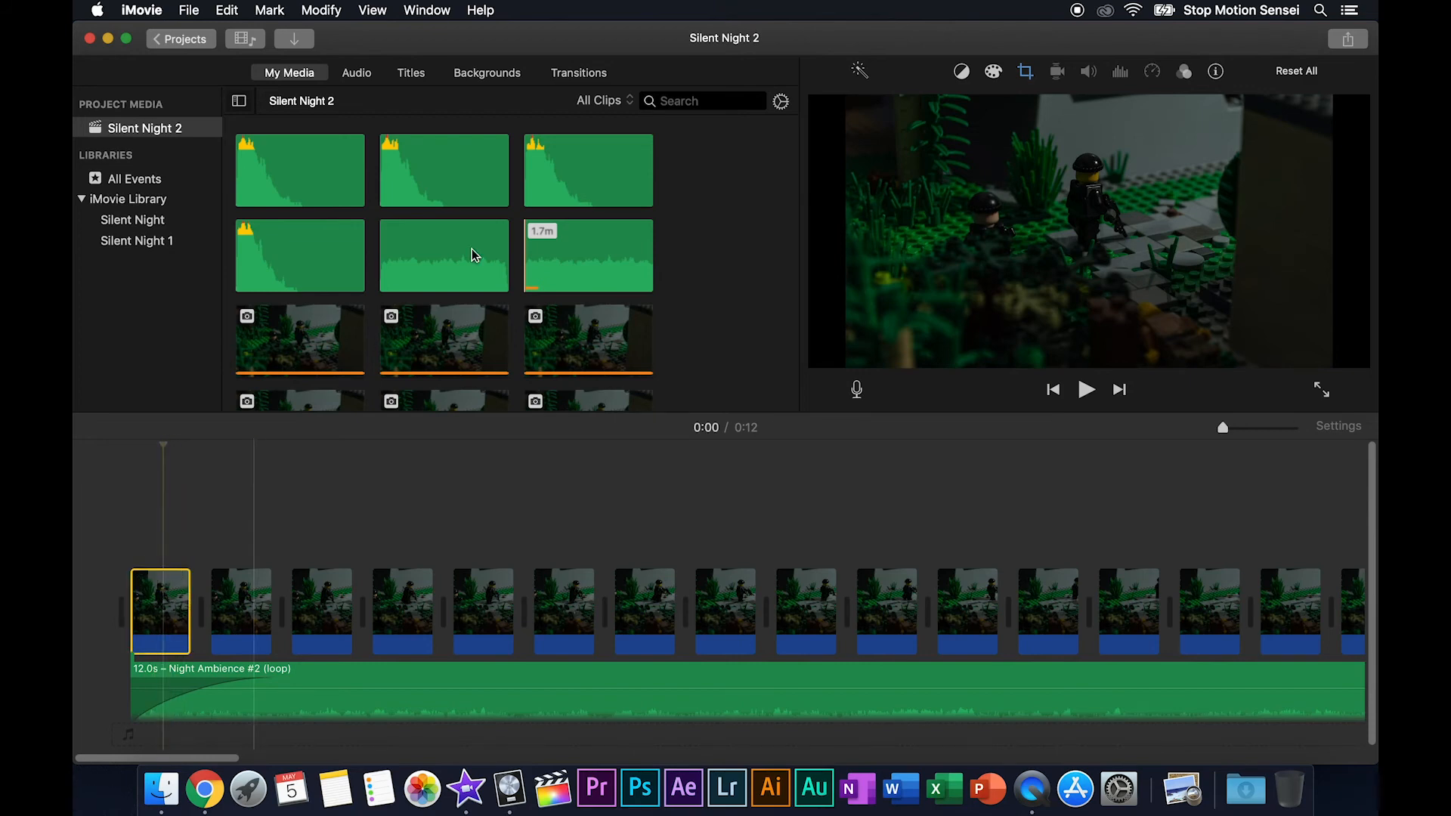
- Try to add a Cross Dissolve transition to the first frame in the timeline
{"action": "left_click", "coordinate": [575, 74]}
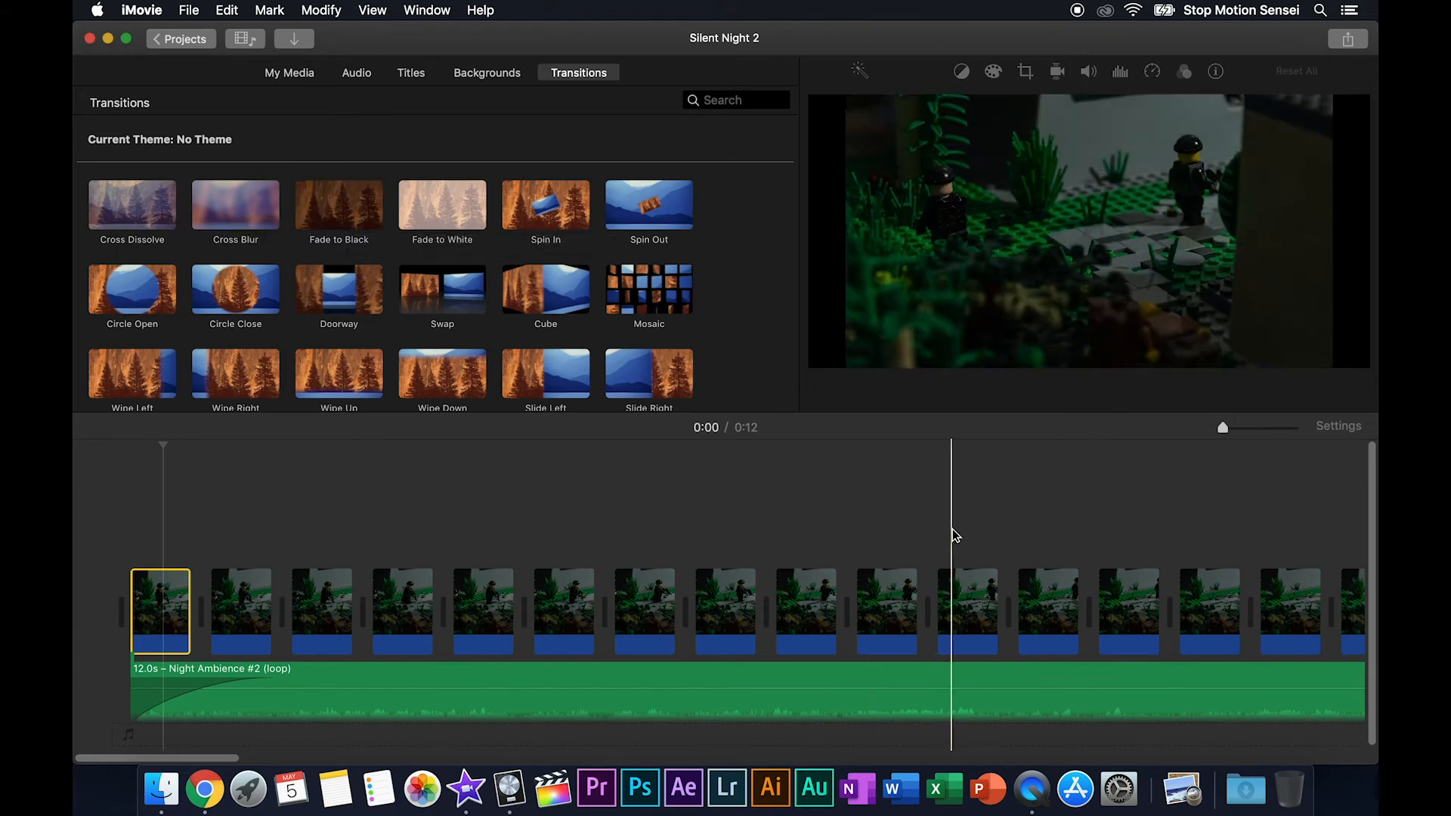
{"action": "left_click", "coordinate": [139, 205]}
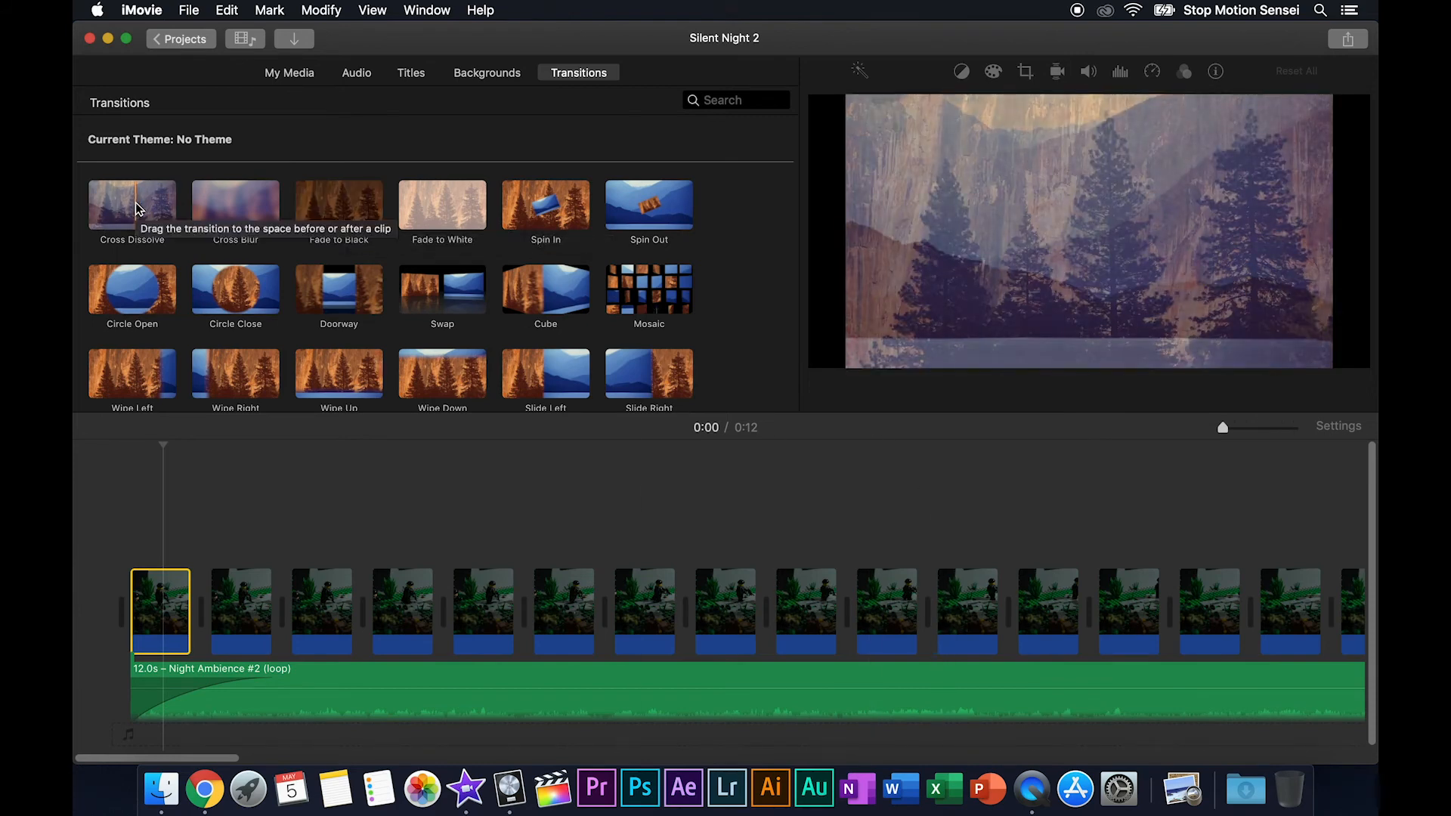
{"action": "left_click_drag", "start_coordinate": [139, 206], "coordinate": [166, 618]}
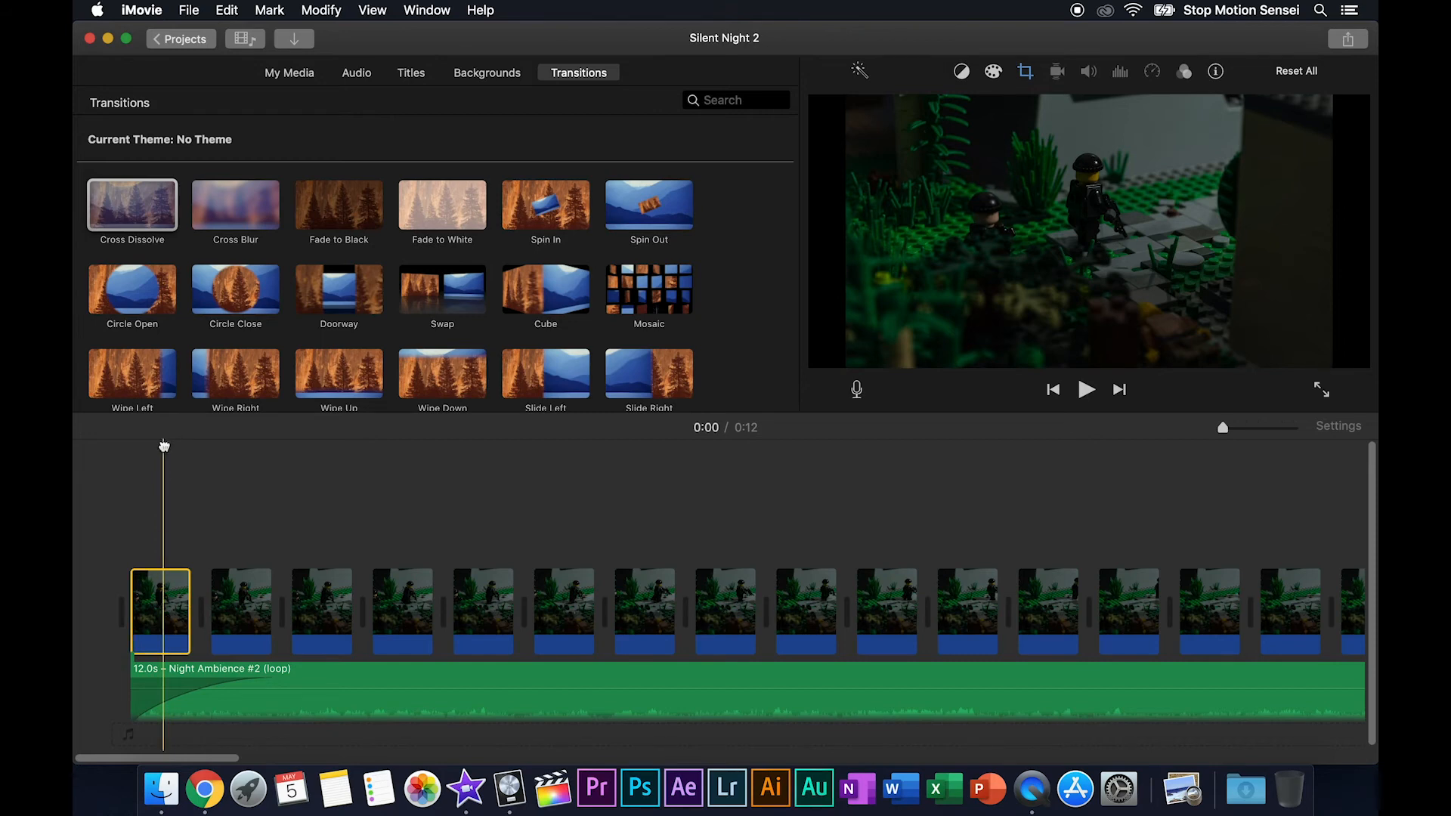
- Play the opening seconds of the movie, return the playhead to the start, and show the project's media again
{"action": "key", "text": "space"}
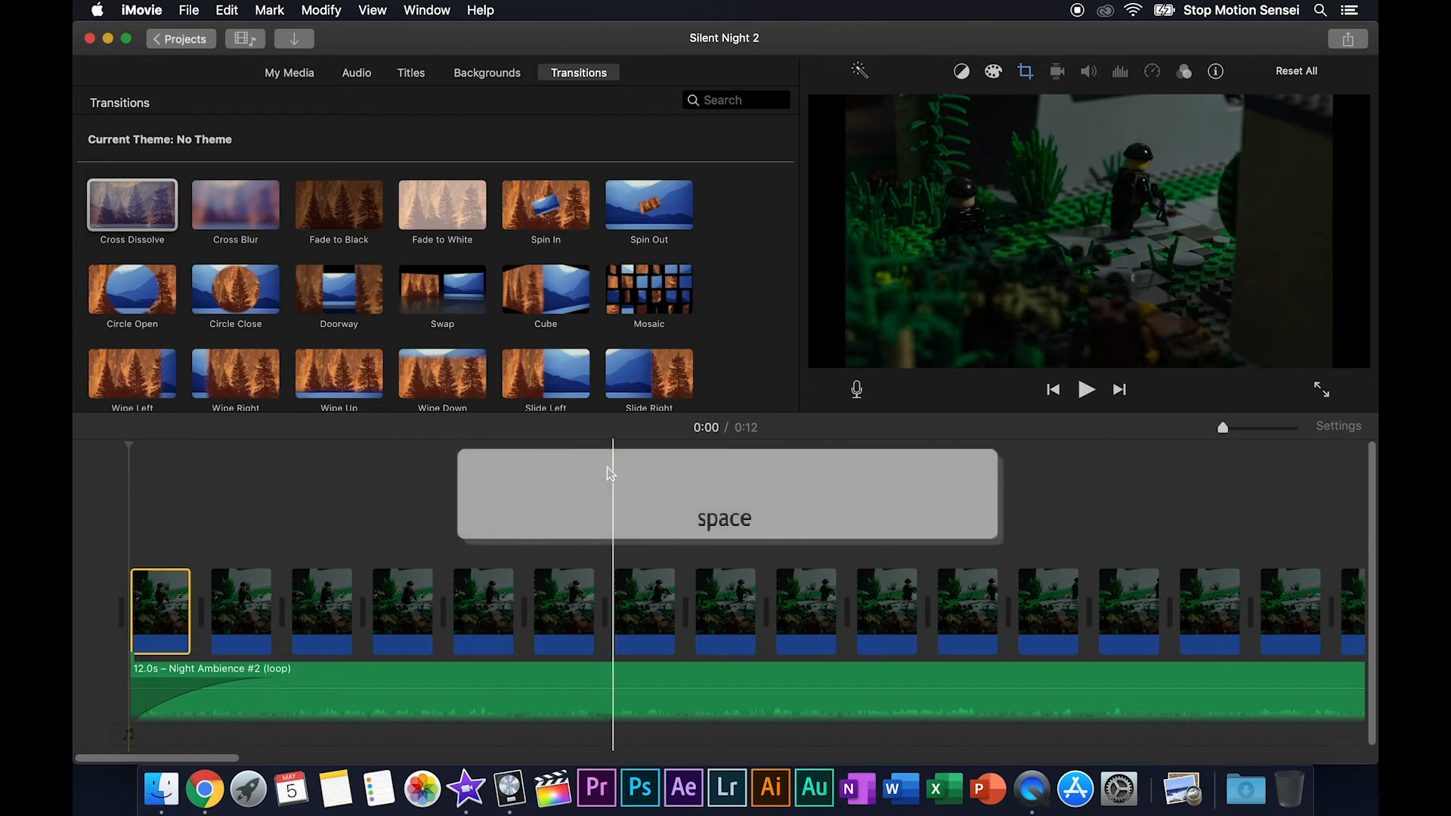
{"action": "key", "text": "space"}
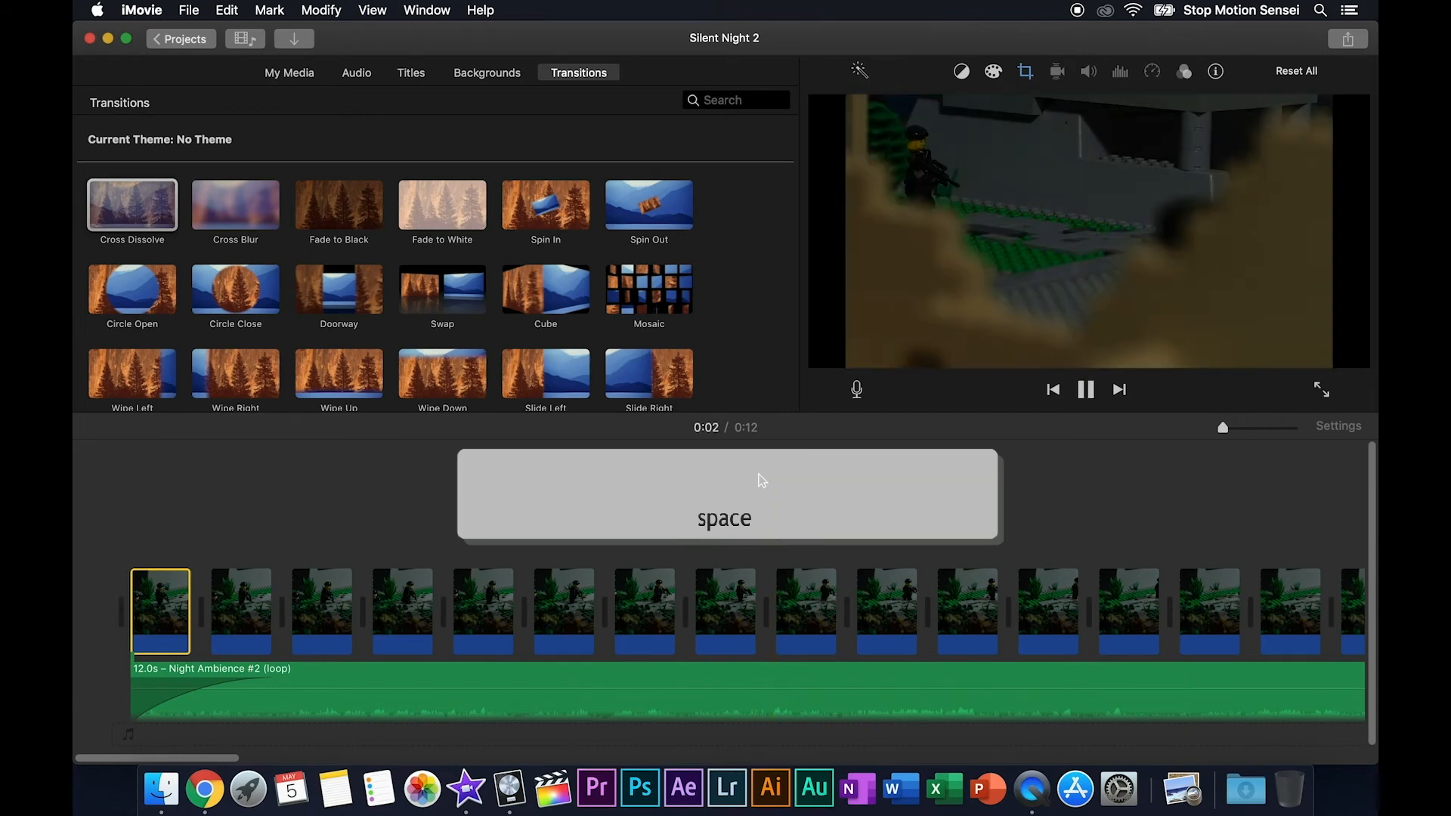
{"action": "key", "text": "space"}
{"action": "scroll", "coordinate": [557, 514], "scroll_direction": "left", "scroll_amount": 10}
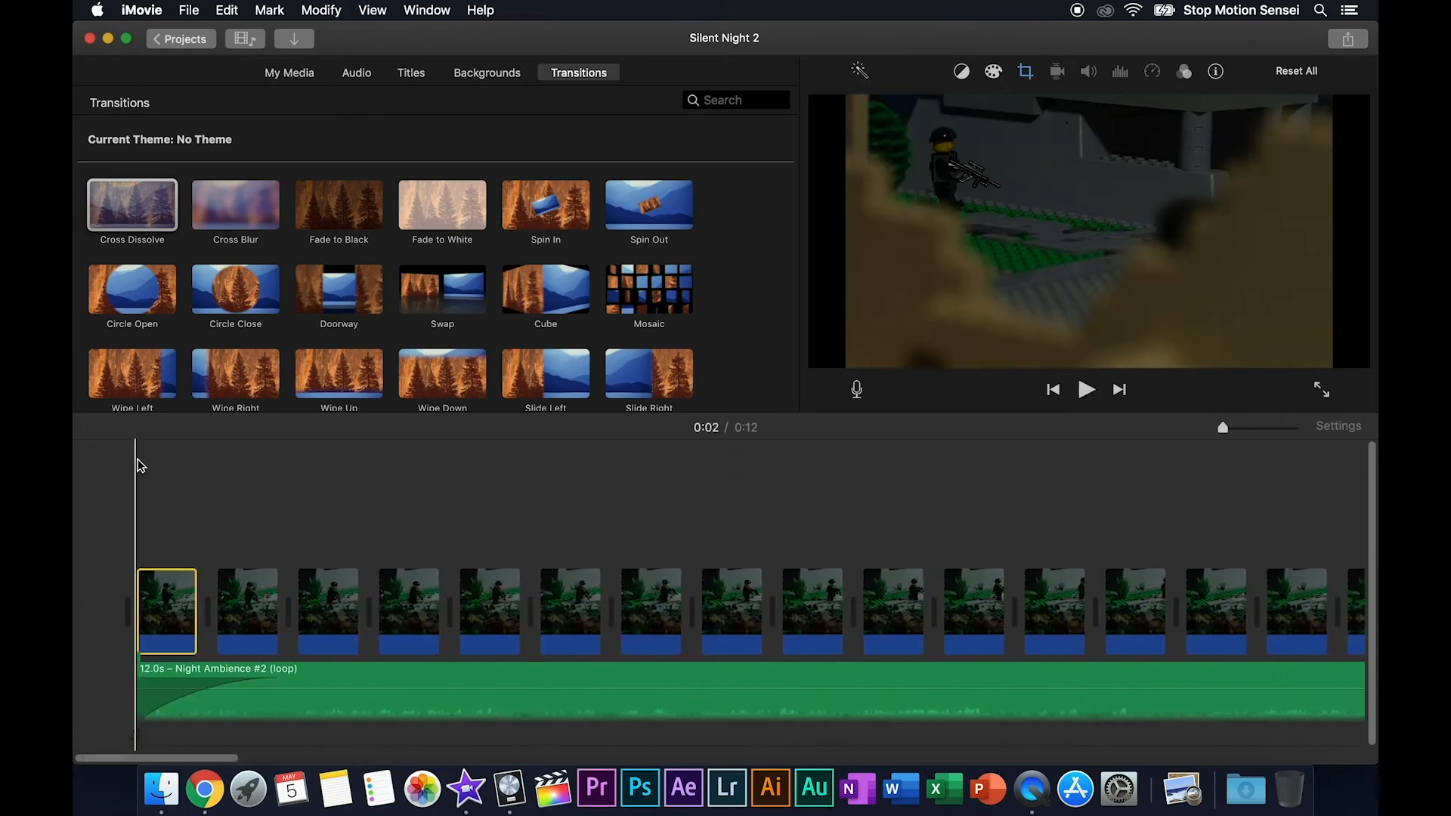
{"action": "left_click", "coordinate": [124, 448]}
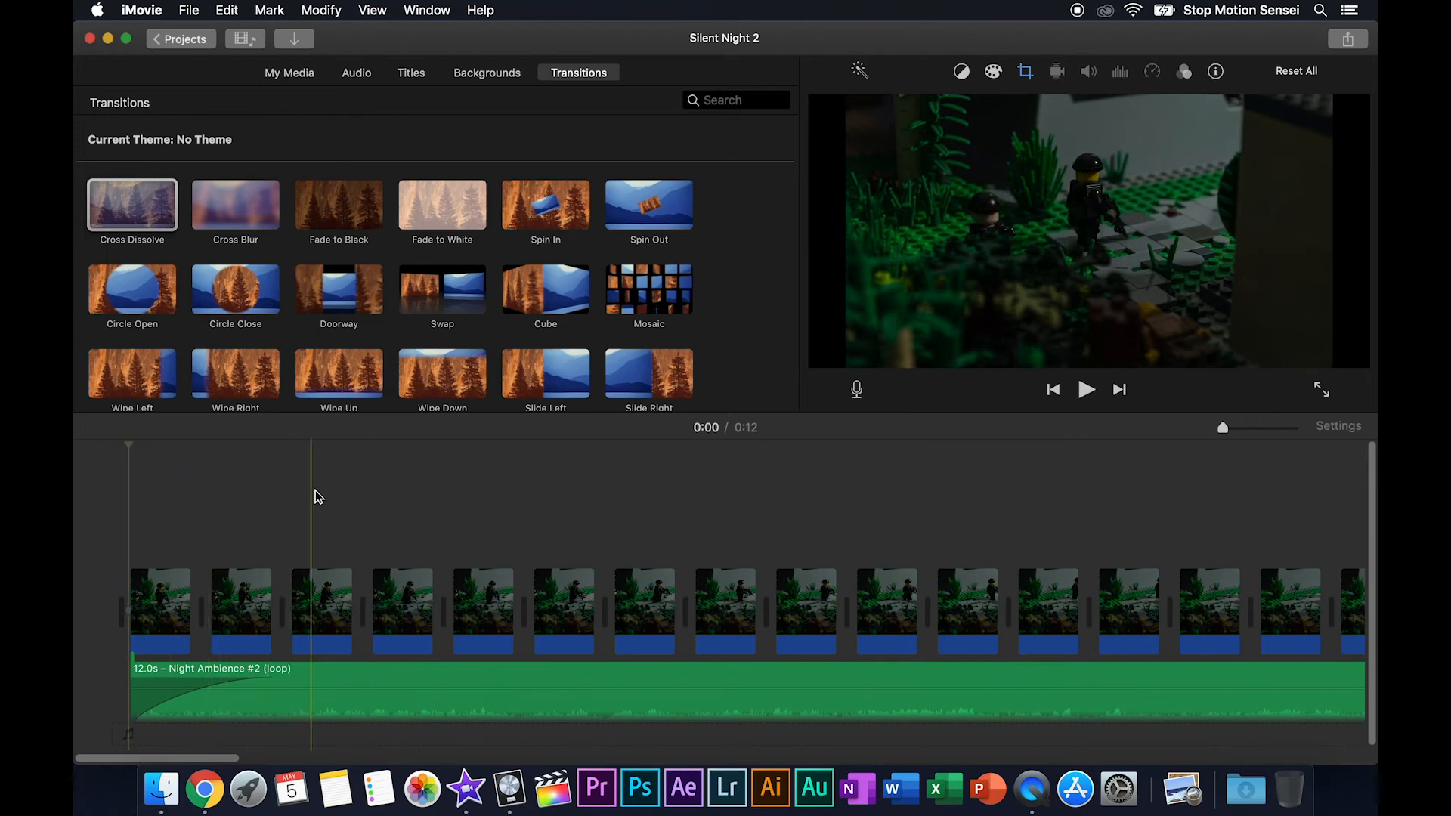
{"action": "left_click", "coordinate": [312, 73]}
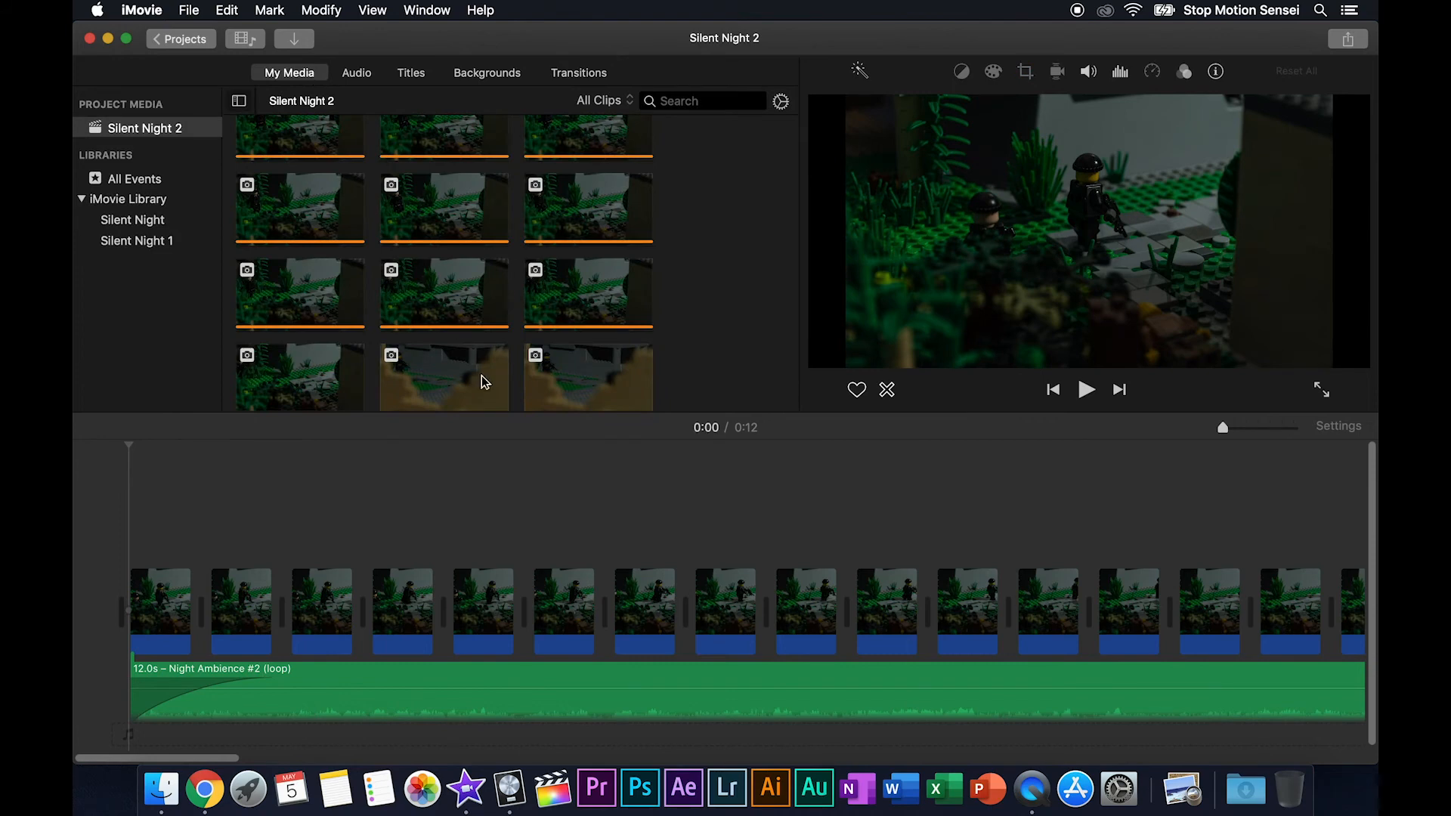
- Look through the frames of the Silent Night 2 timeline from the beginning to the end of the movie
{"action": "left_click", "coordinate": [416, 491]}
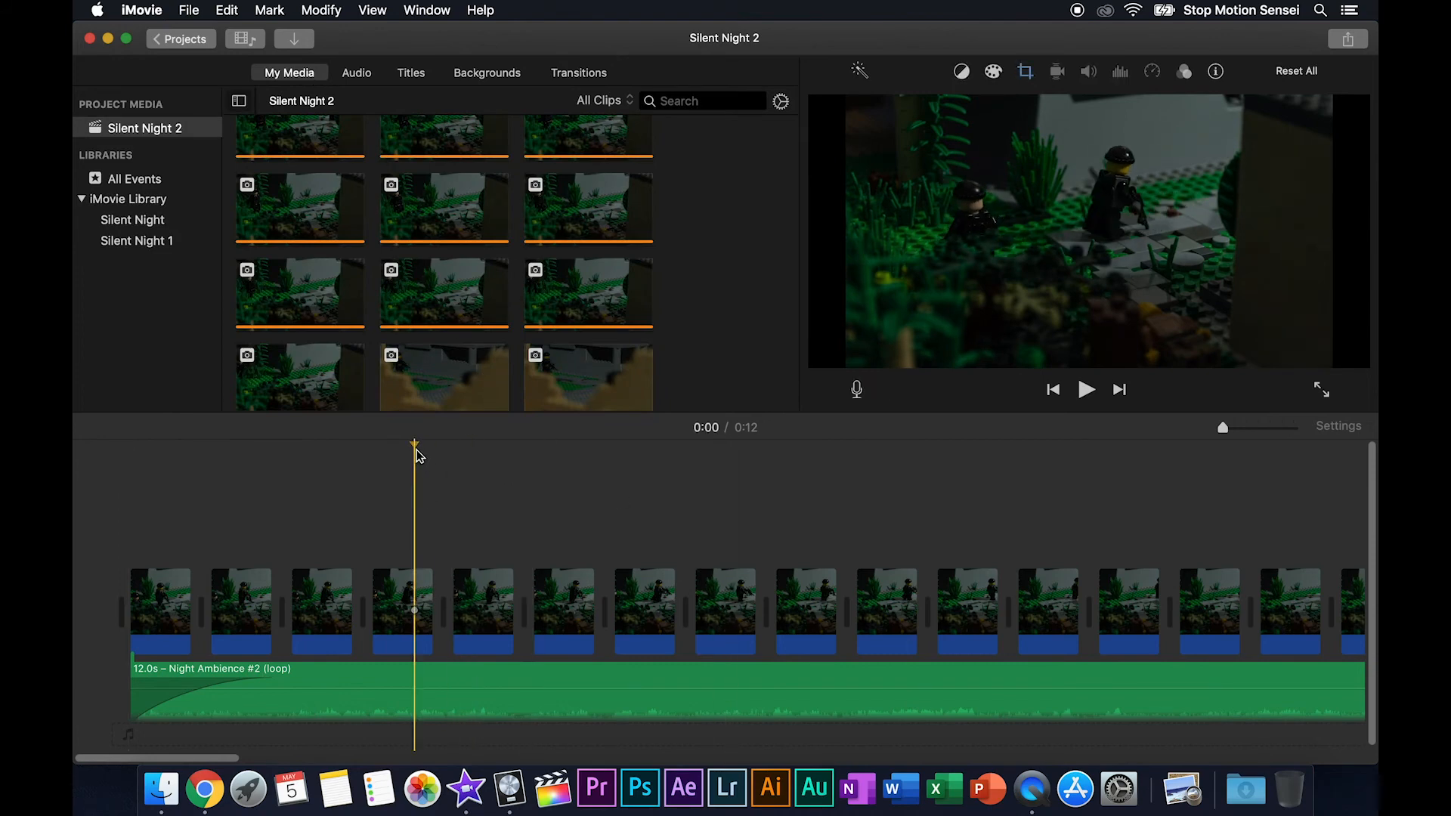
{"action": "left_click_drag", "start_coordinate": [415, 445], "coordinate": [135, 451]}
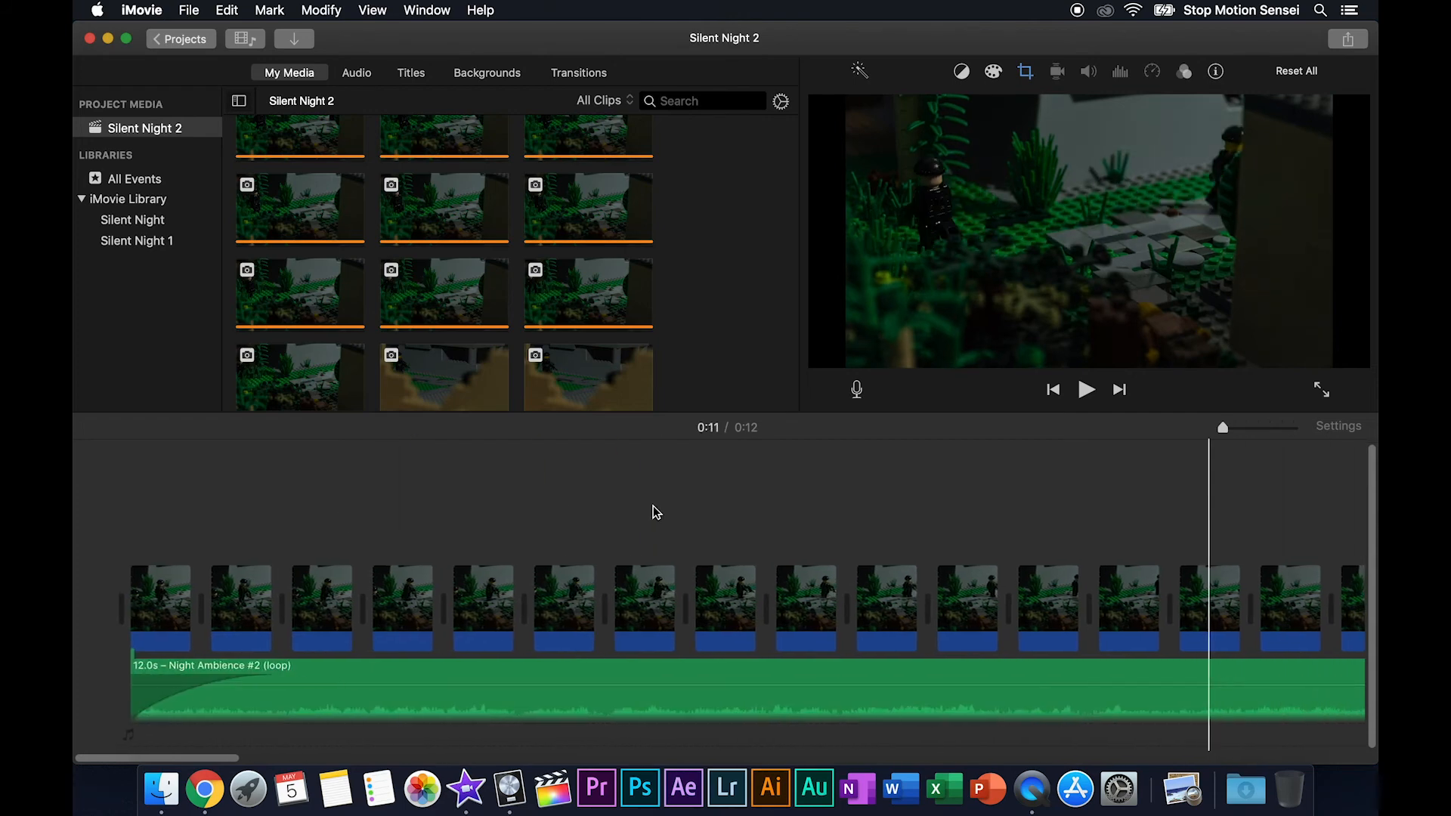
{"action": "scroll", "coordinate": [653, 506], "scroll_direction": "right", "scroll_amount": 7}
{"action": "scroll", "coordinate": [653, 505], "scroll_direction": "right", "scroll_amount": 10}
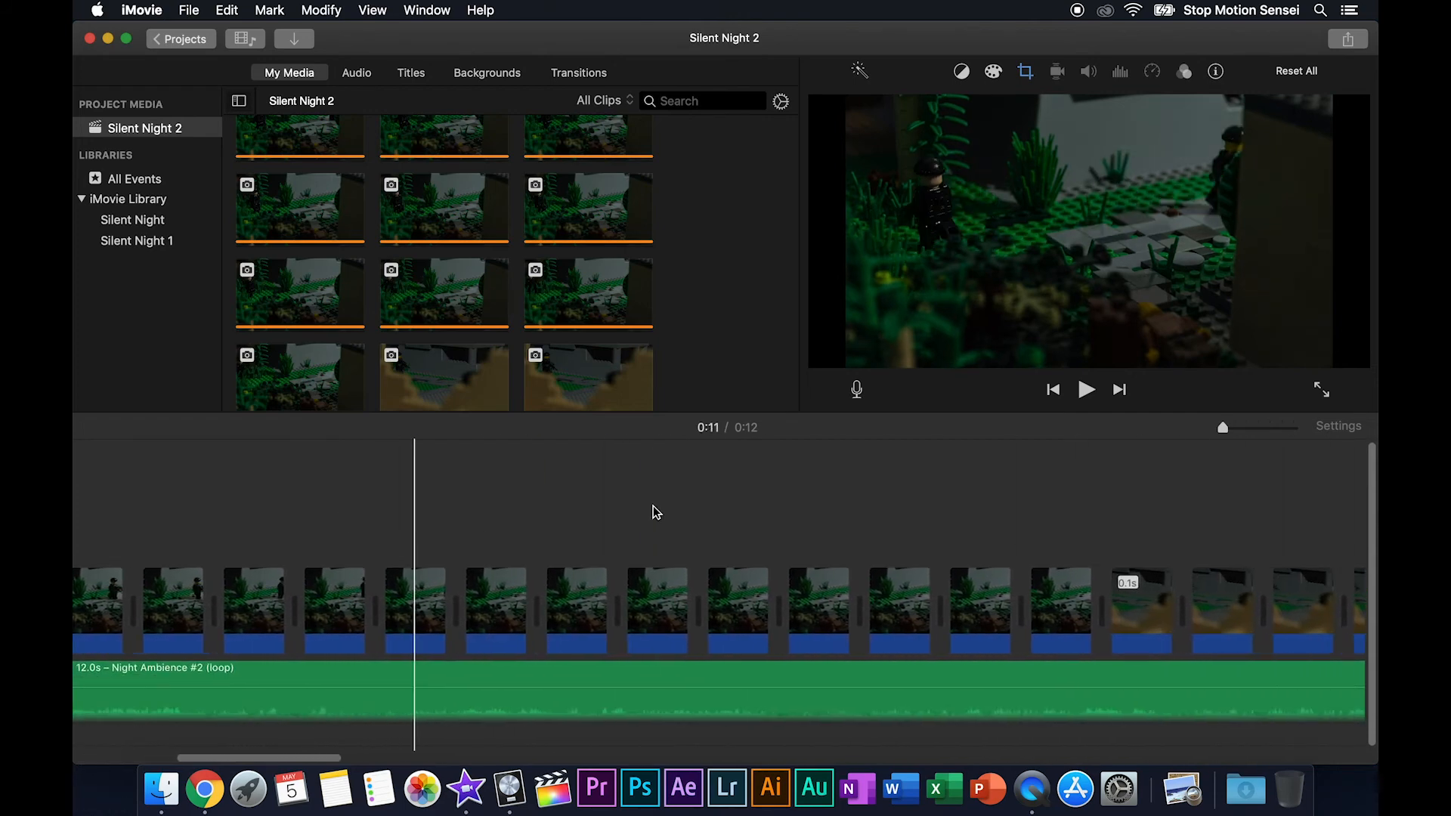
{"action": "scroll", "coordinate": [653, 505], "scroll_direction": "right", "scroll_amount": 10}
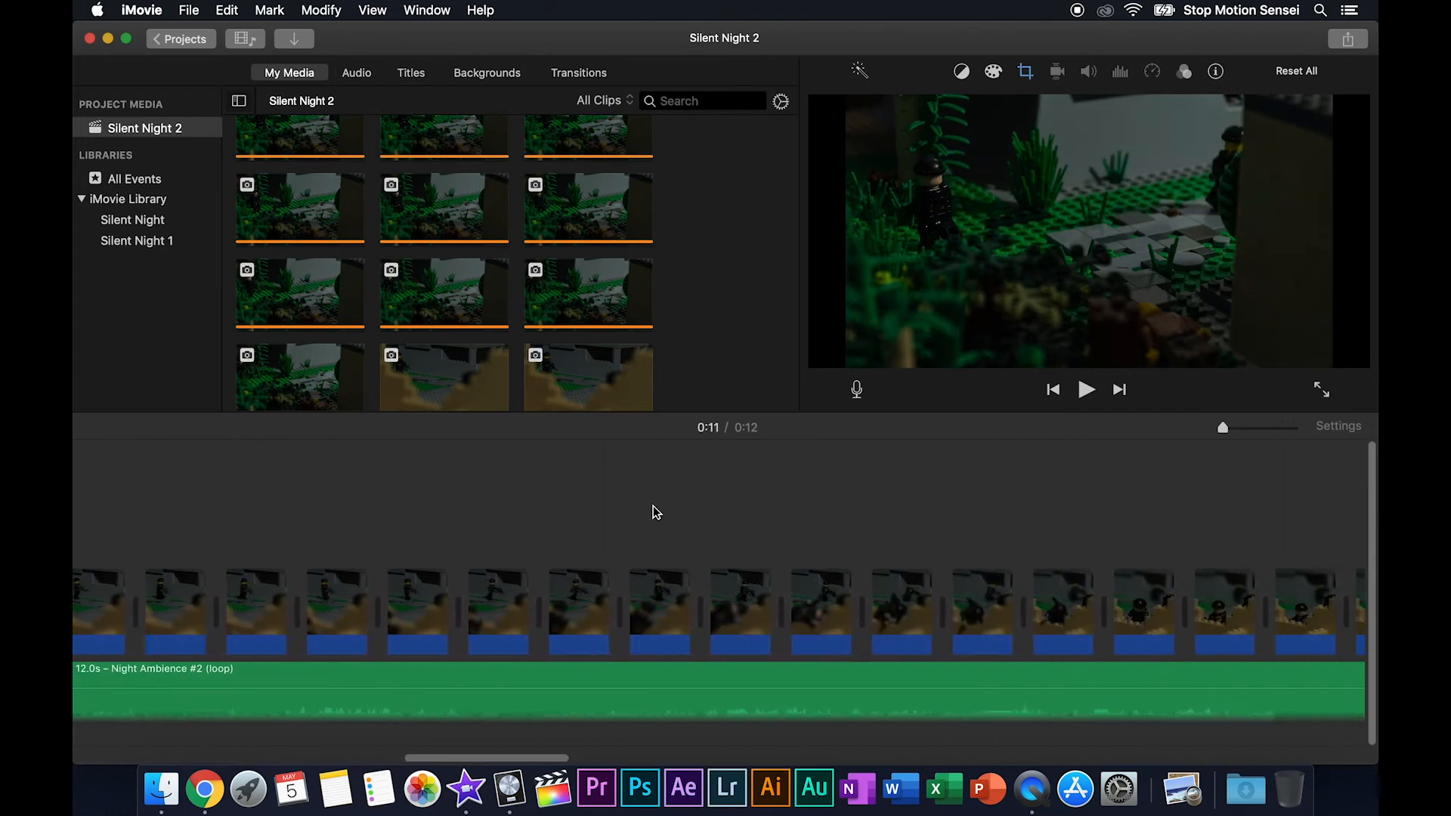
{"action": "scroll", "coordinate": [653, 506], "scroll_direction": "right", "scroll_amount": 3}
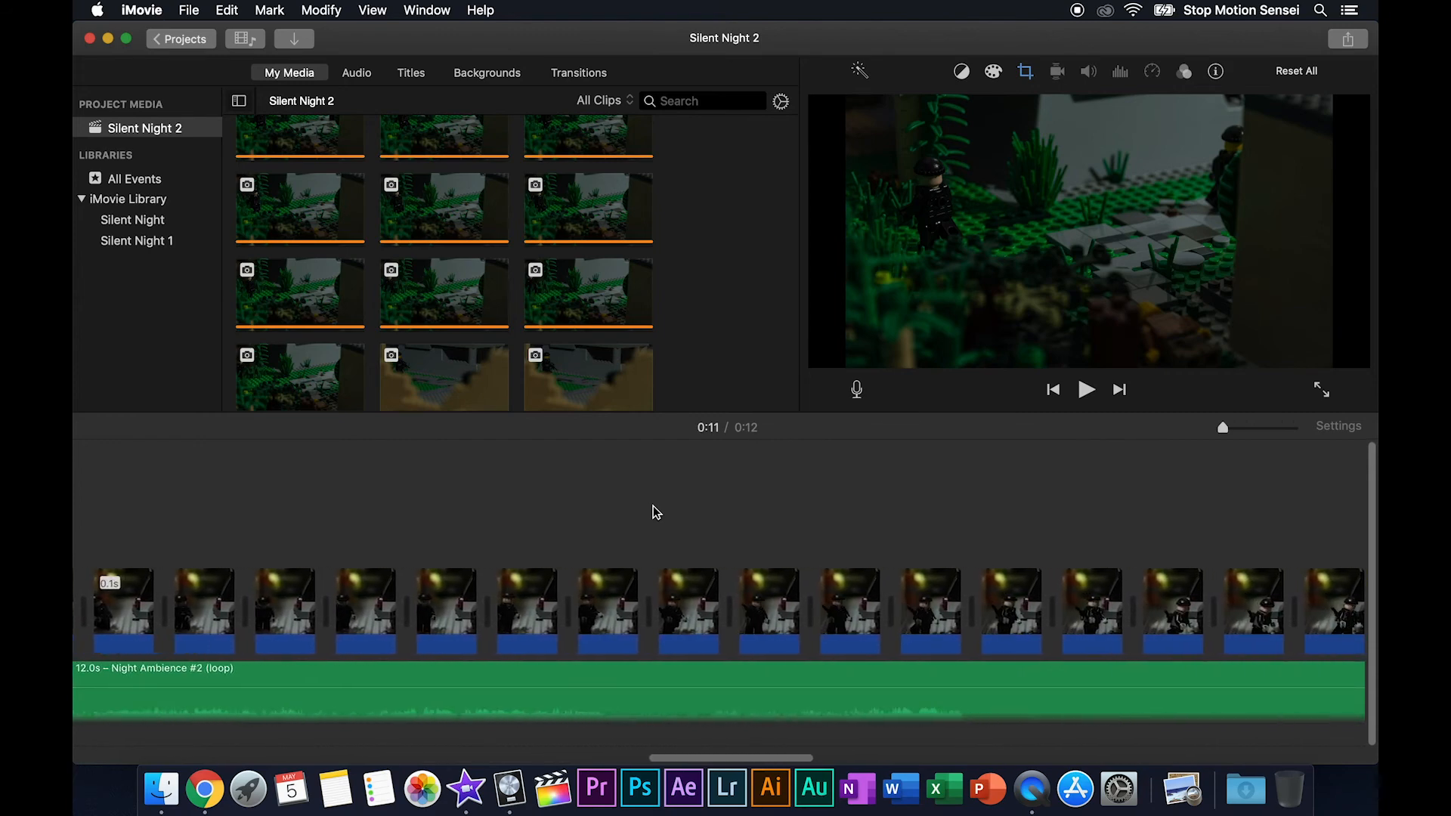
{"action": "left_click", "coordinate": [669, 506]}
{"action": "scroll", "coordinate": [809, 508], "scroll_direction": "right", "scroll_amount": 9}
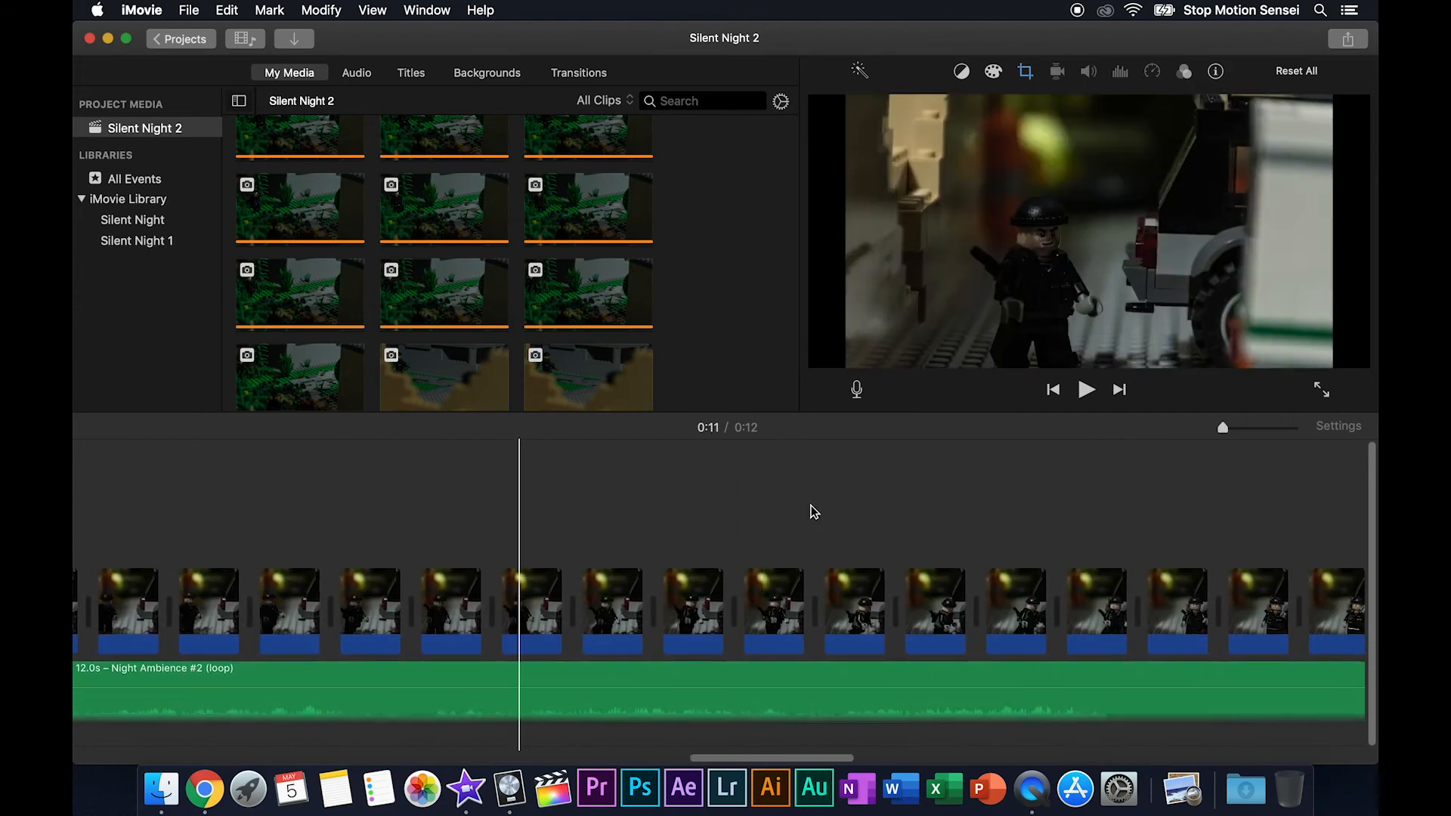
{"action": "scroll", "coordinate": [814, 512], "scroll_direction": "right", "scroll_amount": 7}
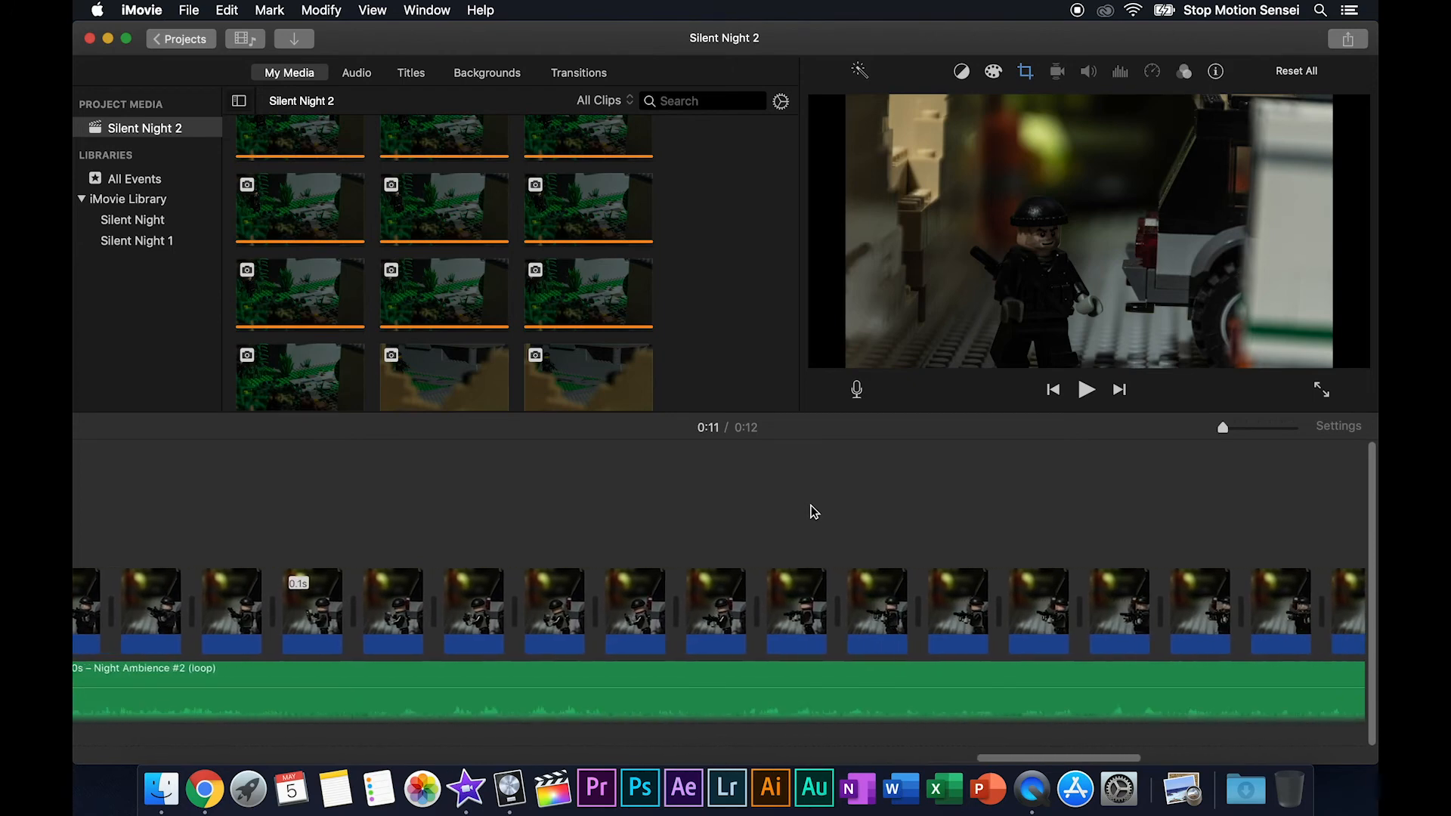
{"action": "scroll", "coordinate": [814, 512], "scroll_direction": "right", "scroll_amount": 5}
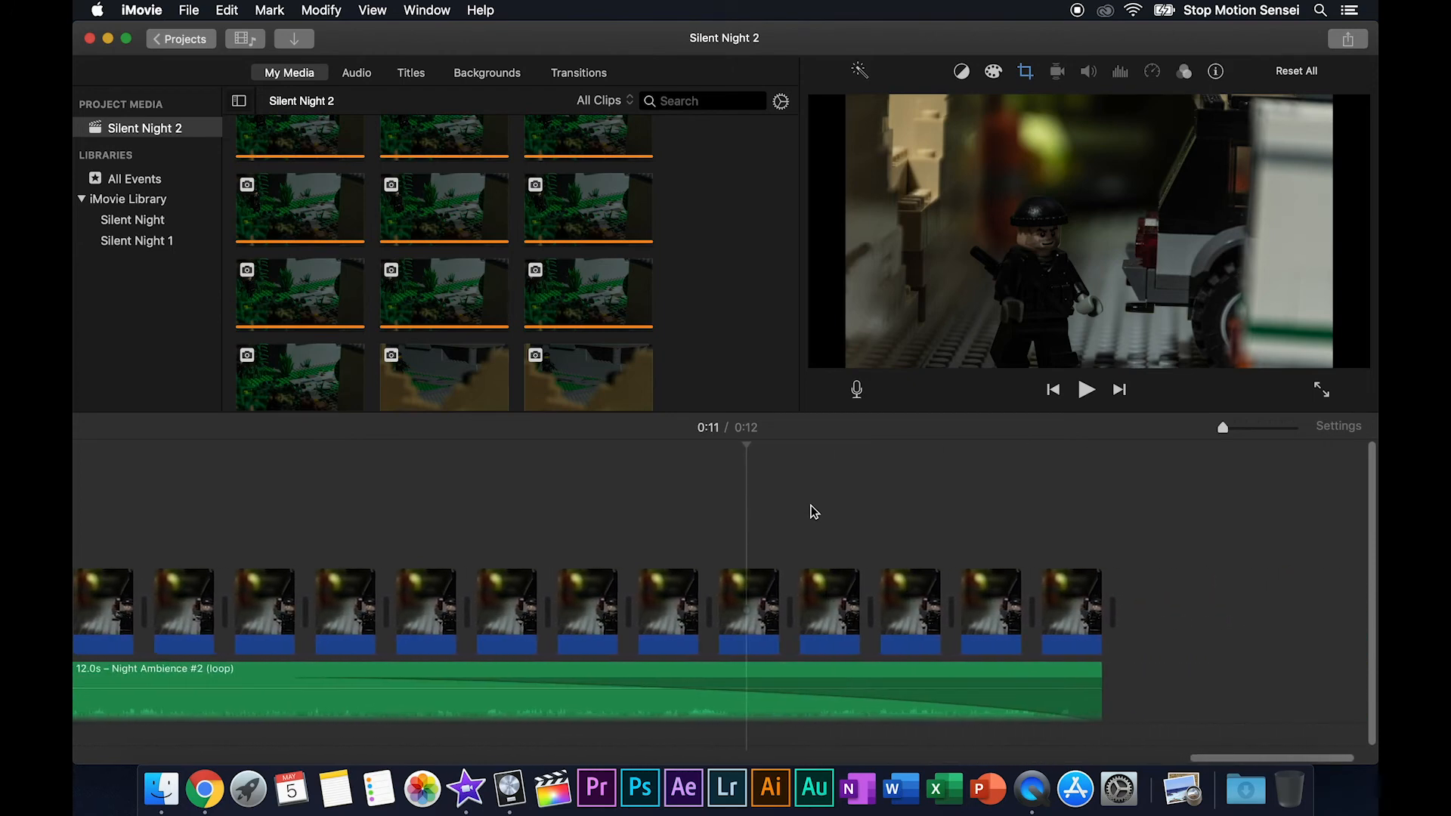
- Delete the Night Ambience #2 audio clip from the timeline and return the playhead to the start of the movie
{"action": "left_click", "coordinate": [771, 676]}
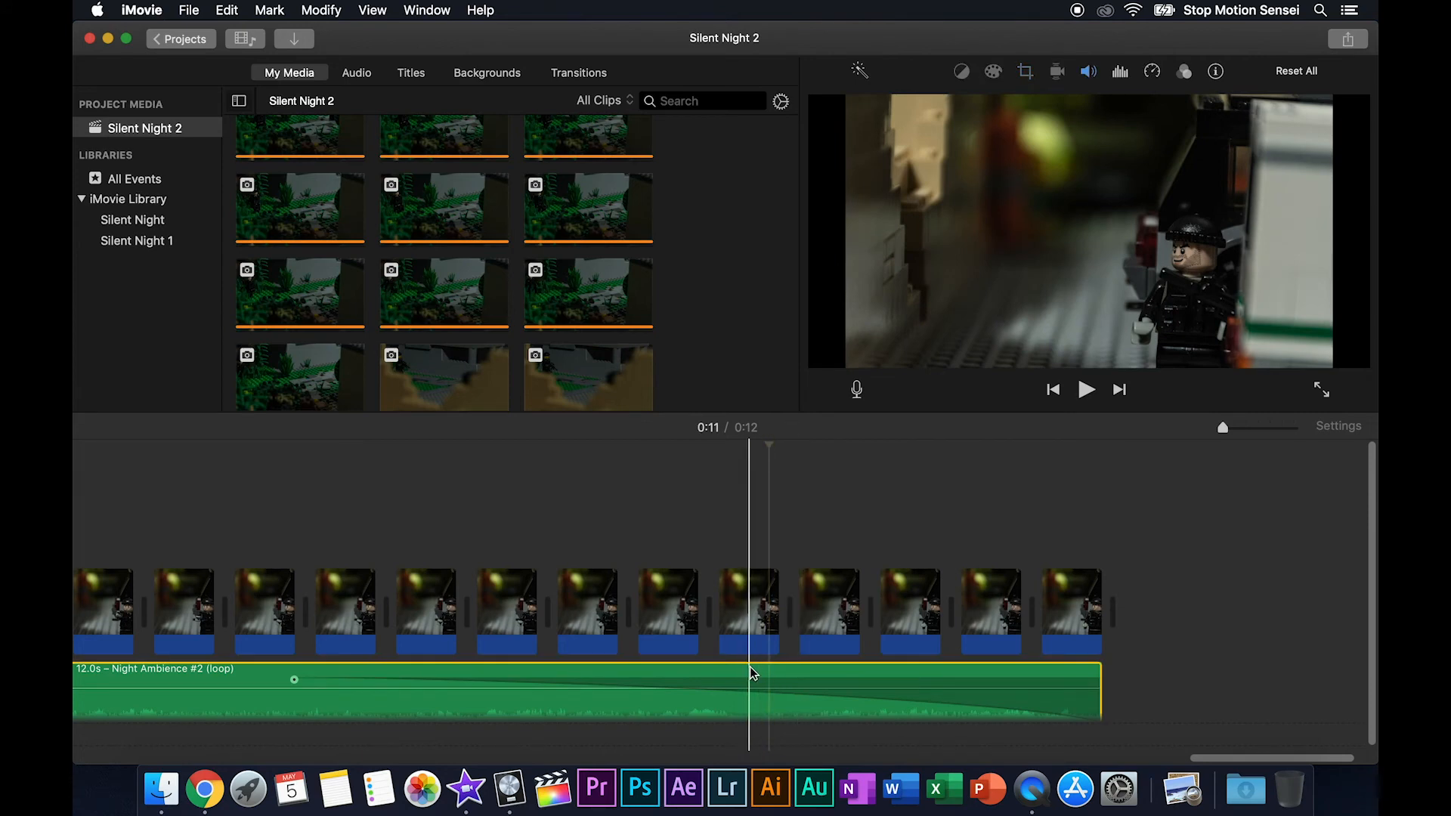
{"action": "key", "text": "BackSpace"}
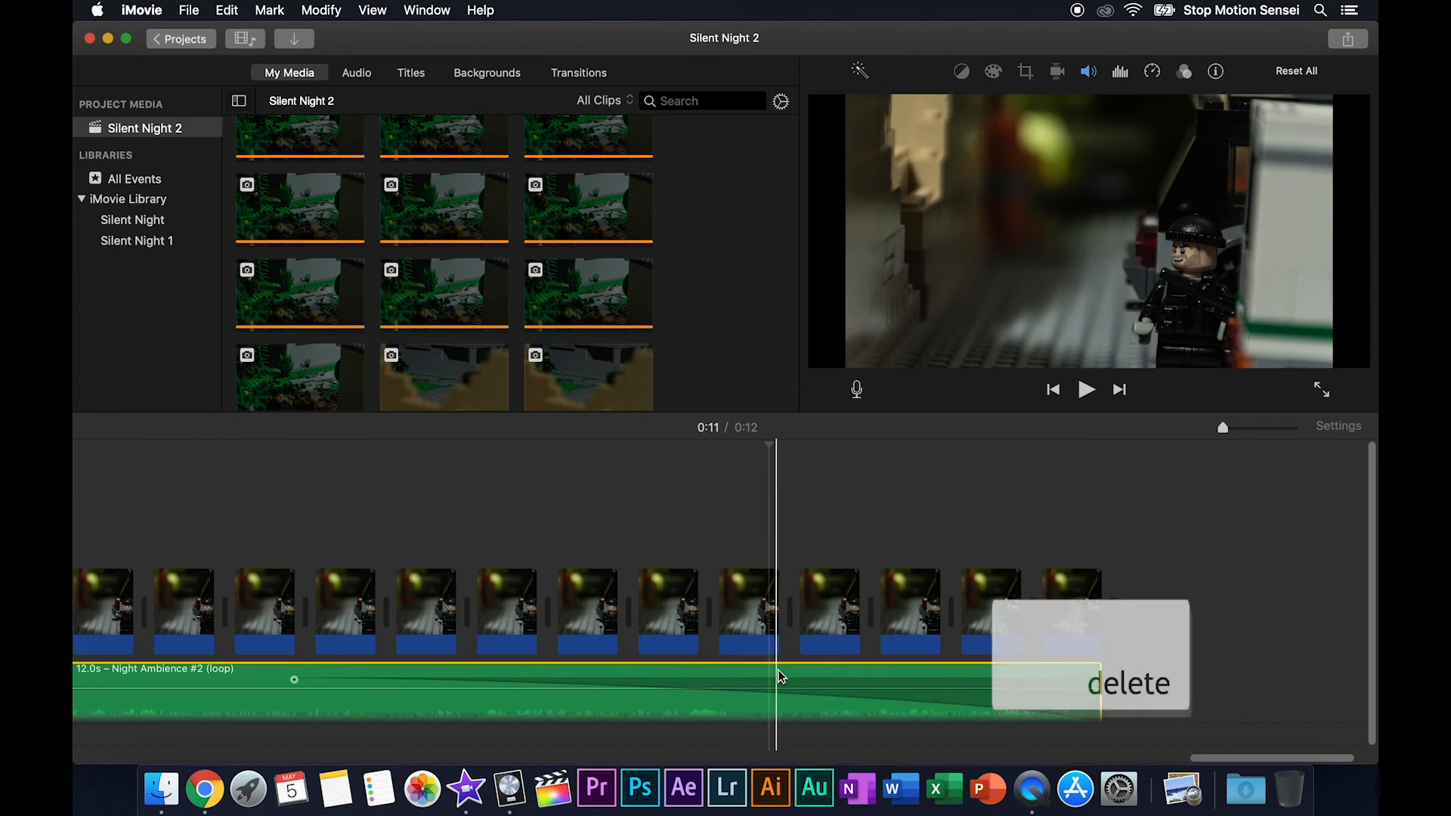
{"action": "key", "text": "BackSpace"}
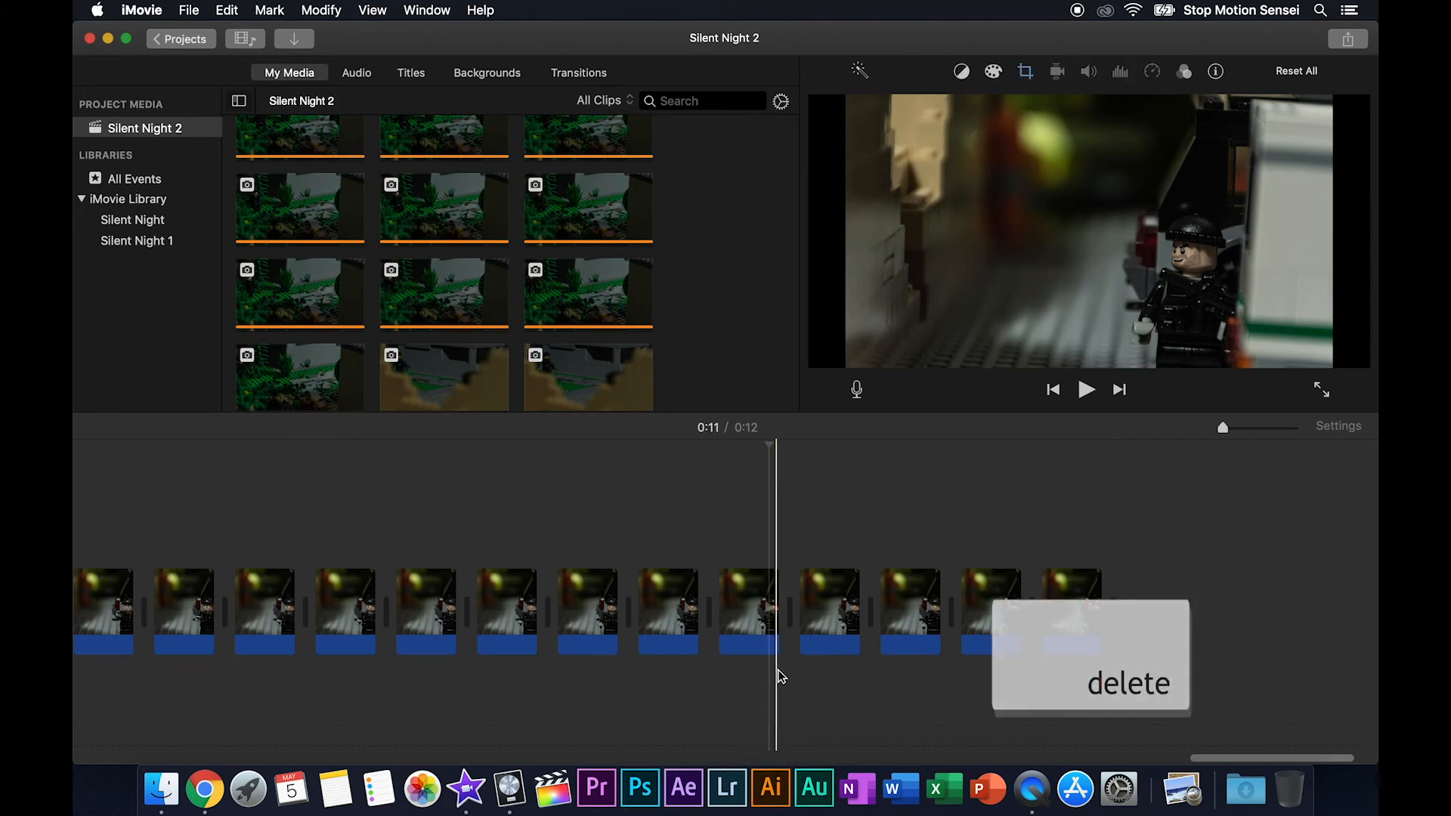
{"action": "scroll", "coordinate": [643, 604], "scroll_direction": "left", "scroll_amount": 15}
{"action": "scroll", "coordinate": [647, 607], "scroll_direction": "left", "scroll_amount": 10}
{"action": "left_click", "coordinate": [153, 459]}
{"action": "left_click_drag", "start_coordinate": [153, 445], "coordinate": [120, 441]}
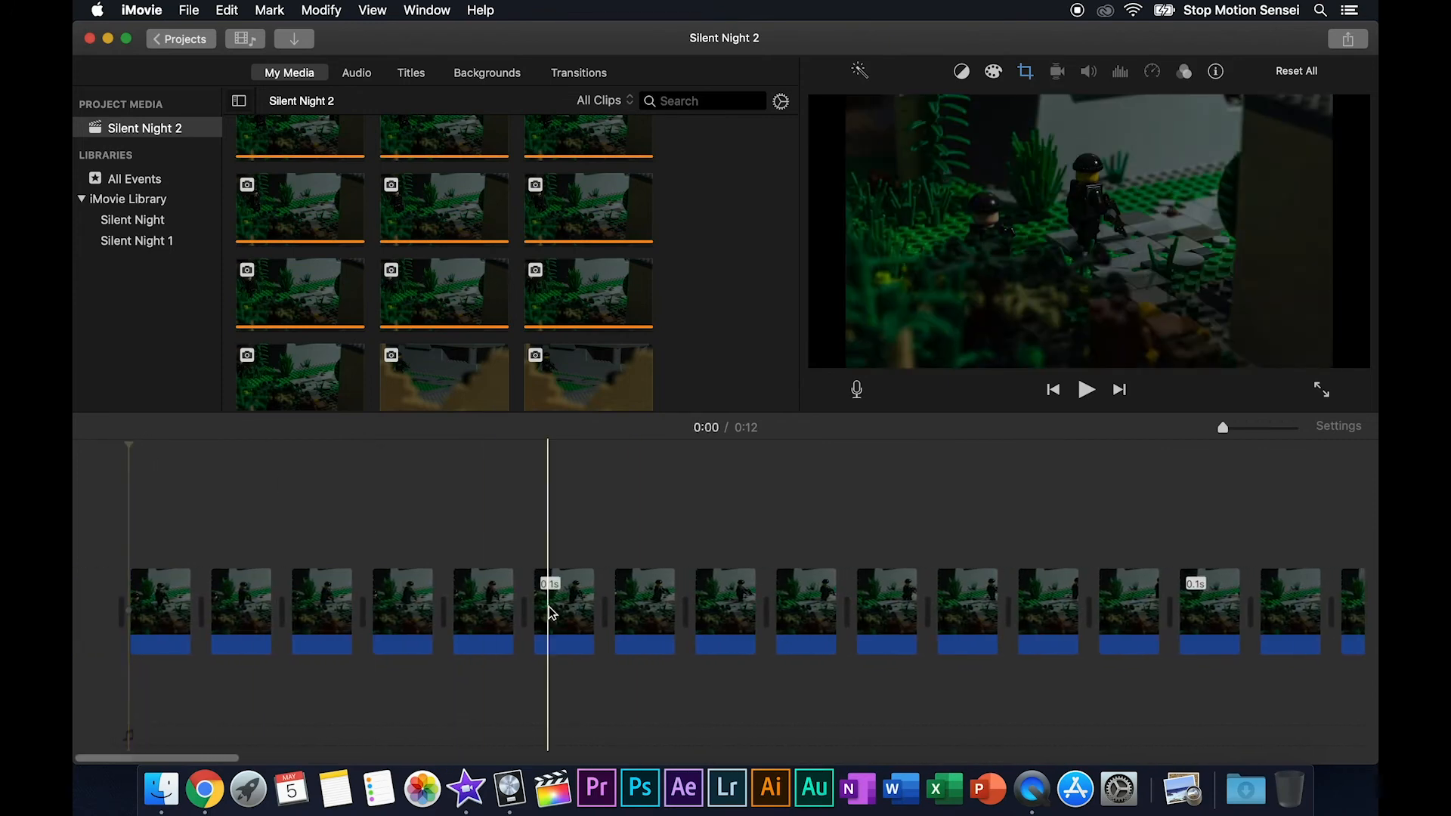
- Export the movie as a video file titled Over the Wall, save it to the Desktop and dismiss the export notification
{"action": "left_click", "coordinate": [188, 10]}
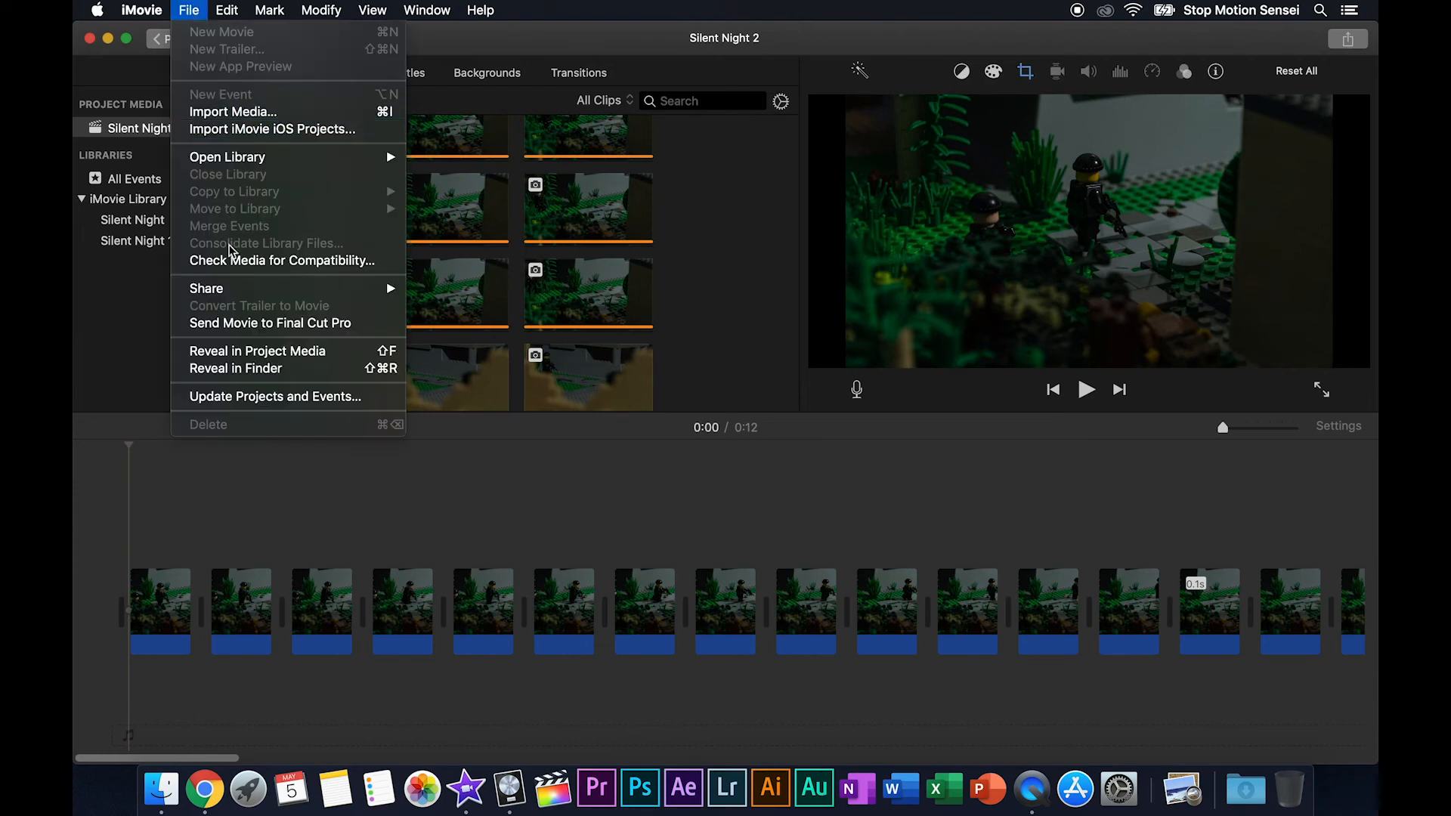
{"action": "mouse_move", "coordinate": [243, 294]}
{"action": "left_click", "coordinate": [454, 392]}
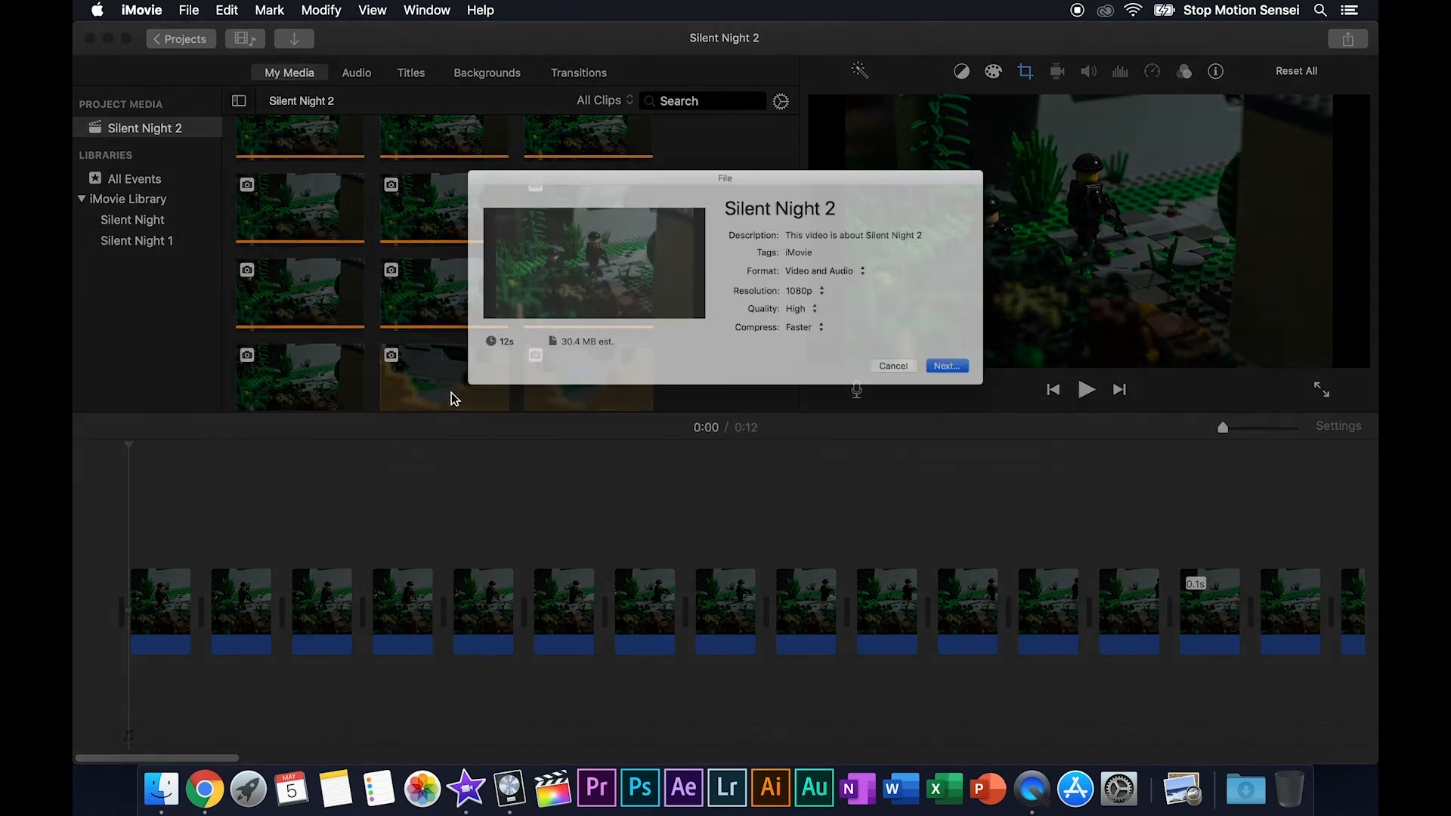
{"action": "left_click", "coordinate": [859, 185]}
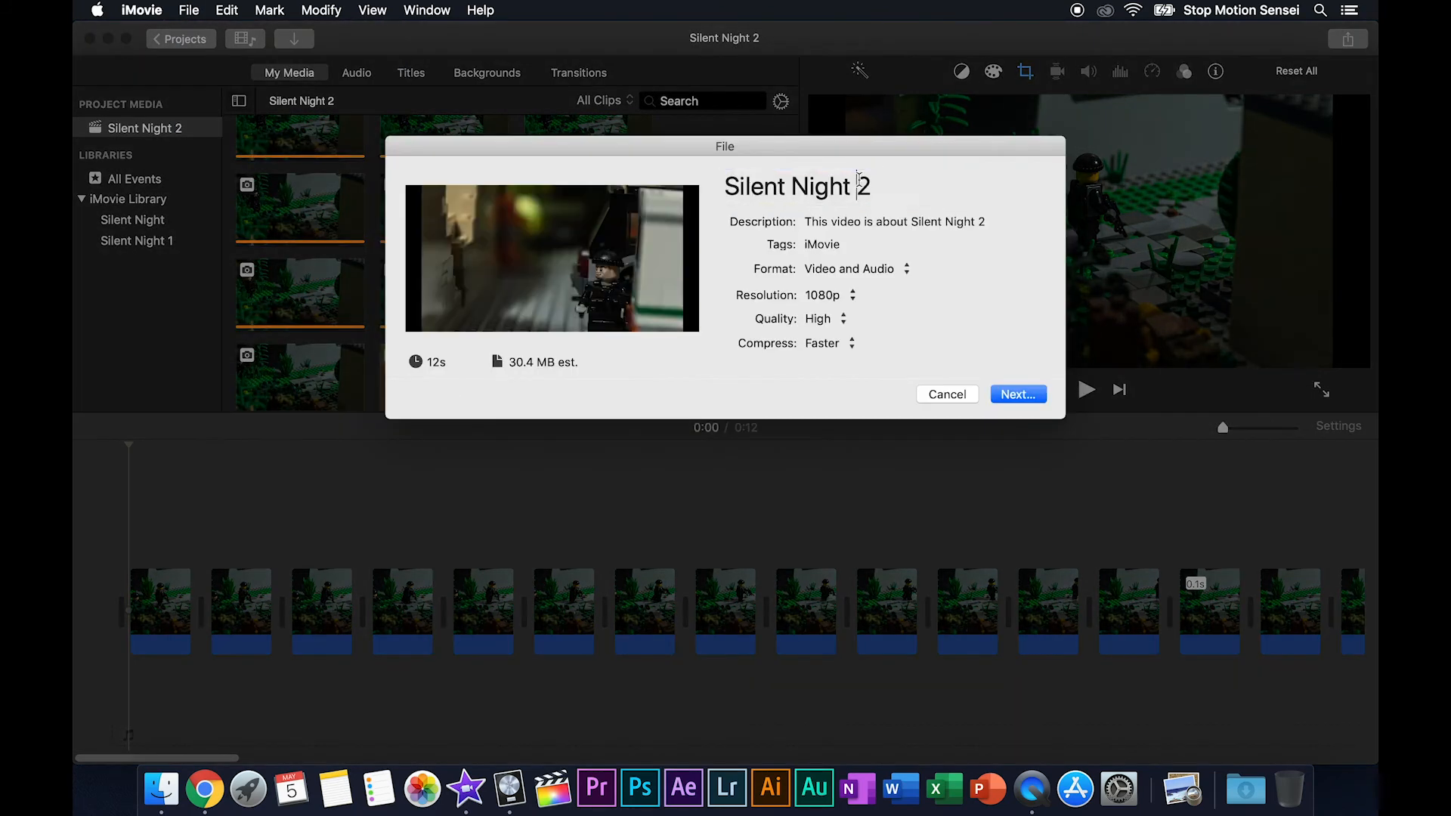
{"action": "left_click_drag", "start_coordinate": [900, 190], "coordinate": [641, 193]}
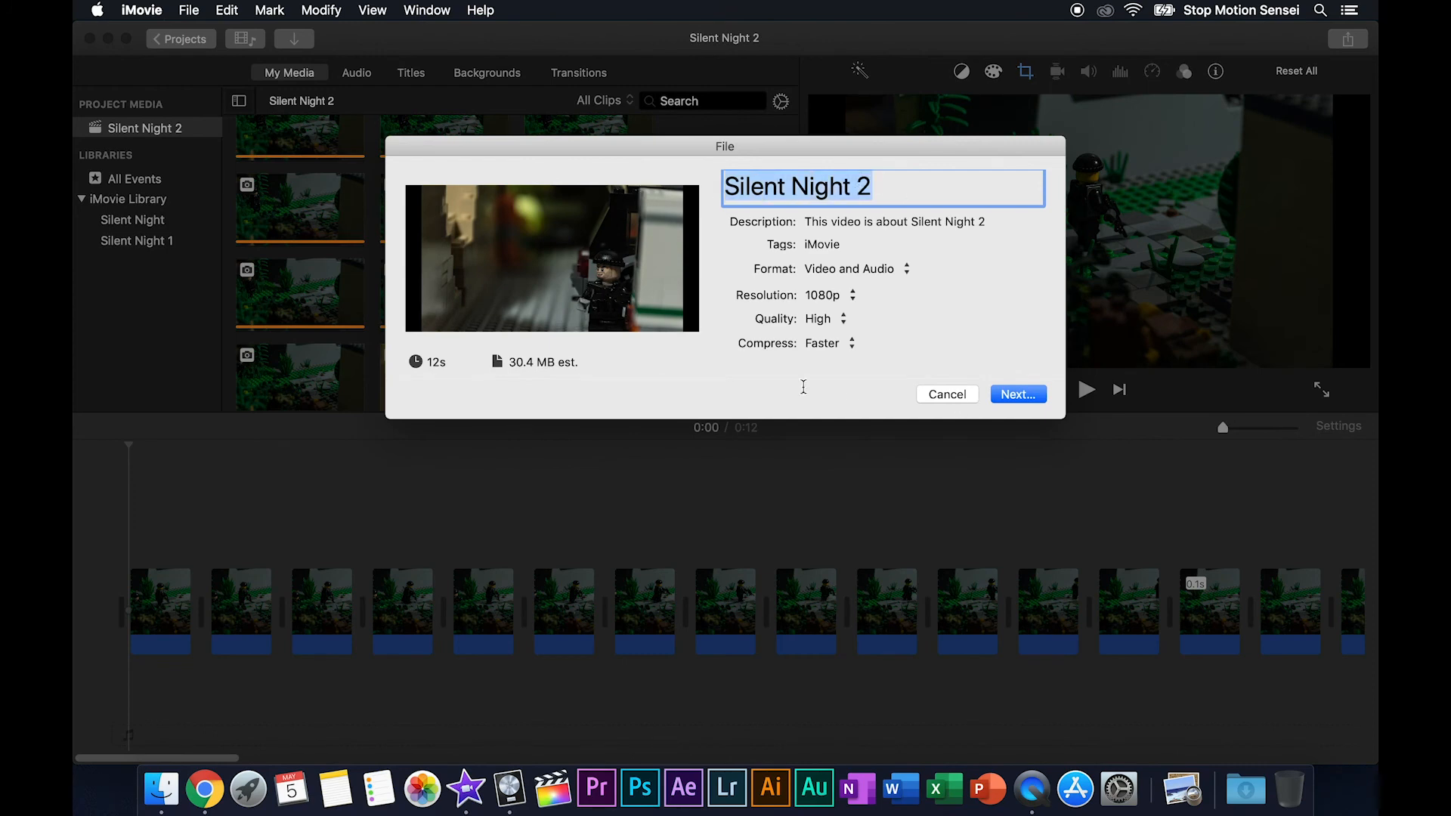
{"action": "type", "text": "Over"}
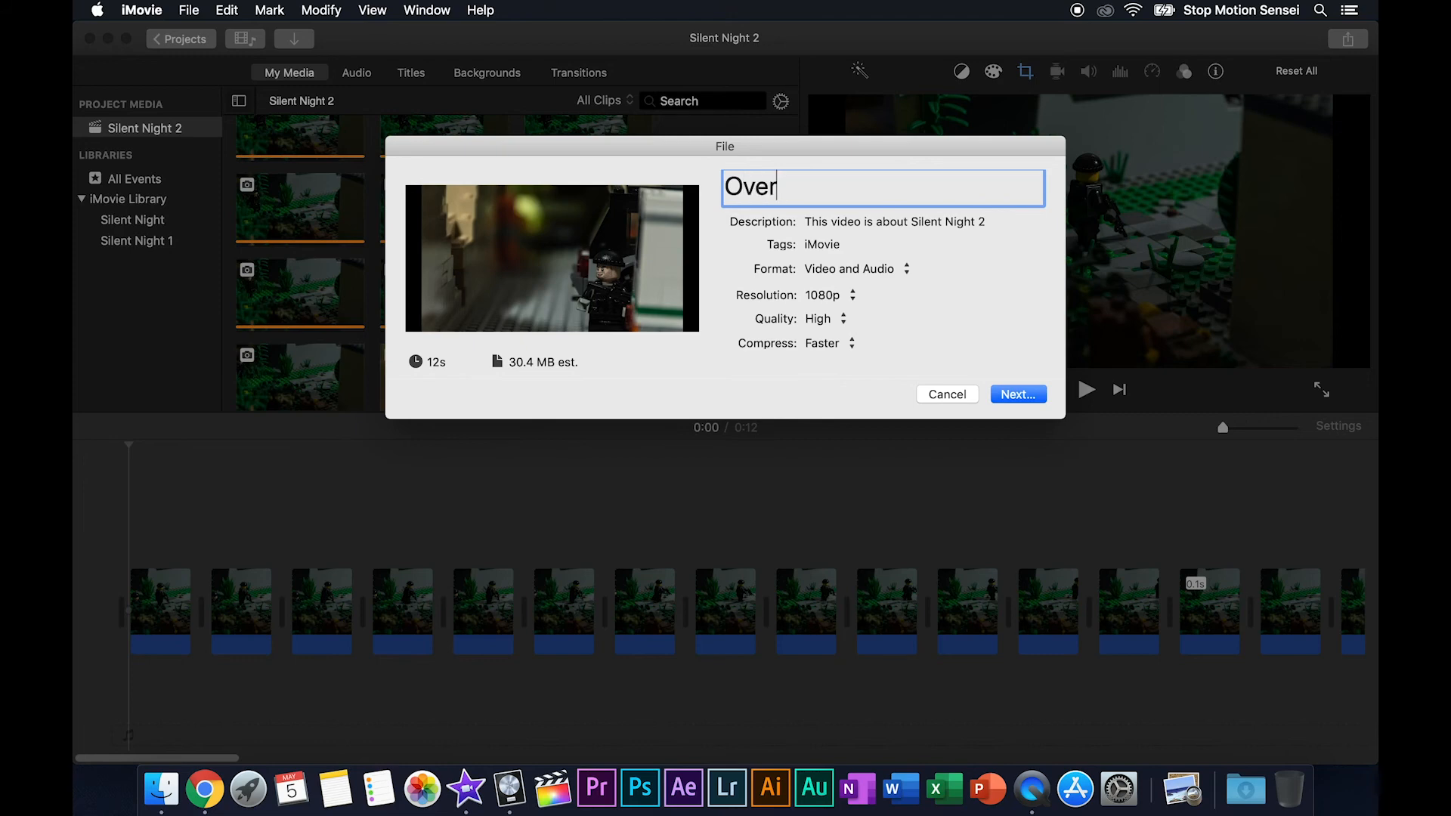
{"action": "type", "text": " the Wall"}
{"action": "left_click", "coordinate": [1013, 394]}
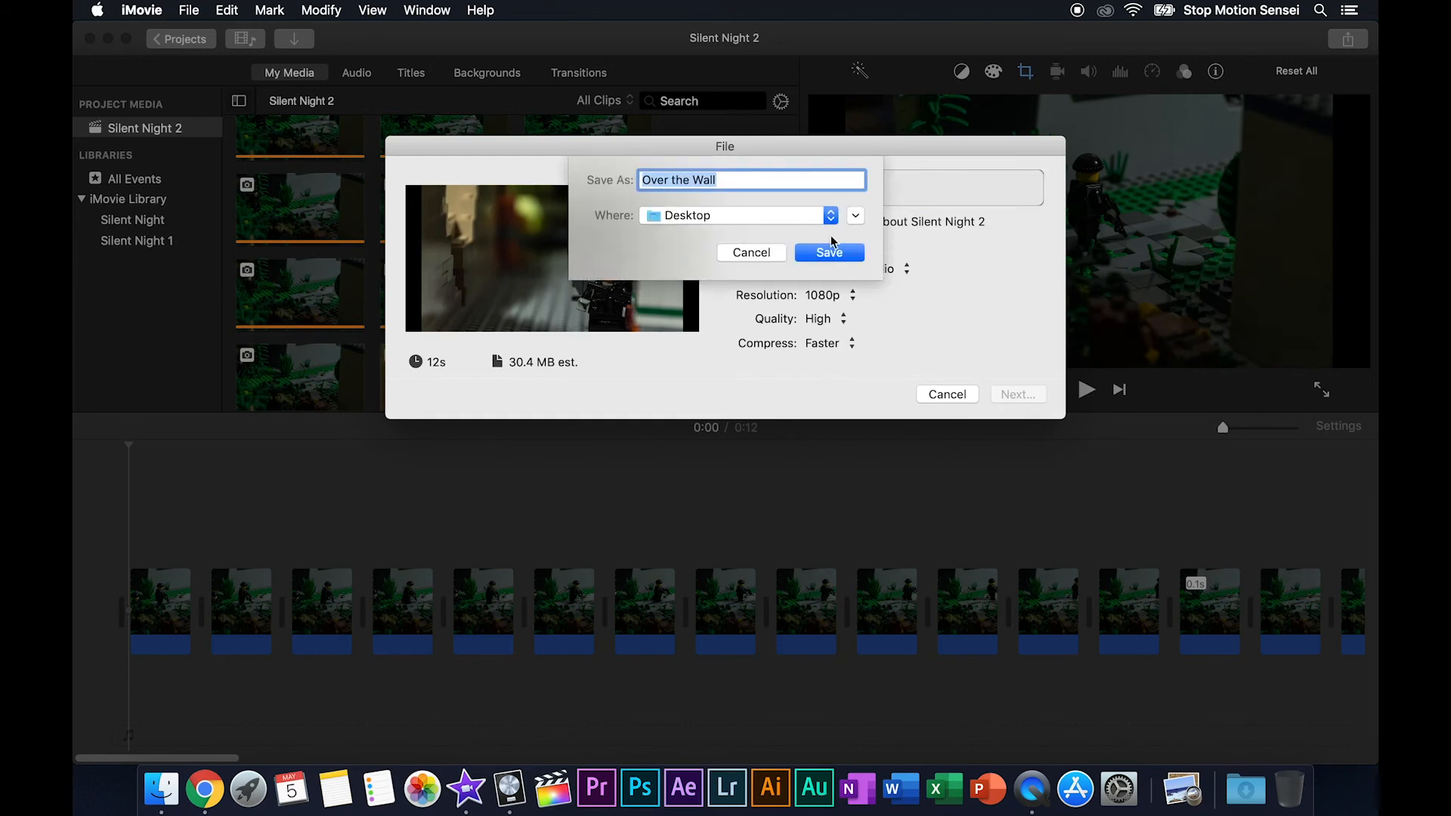
{"action": "left_click", "coordinate": [828, 253]}
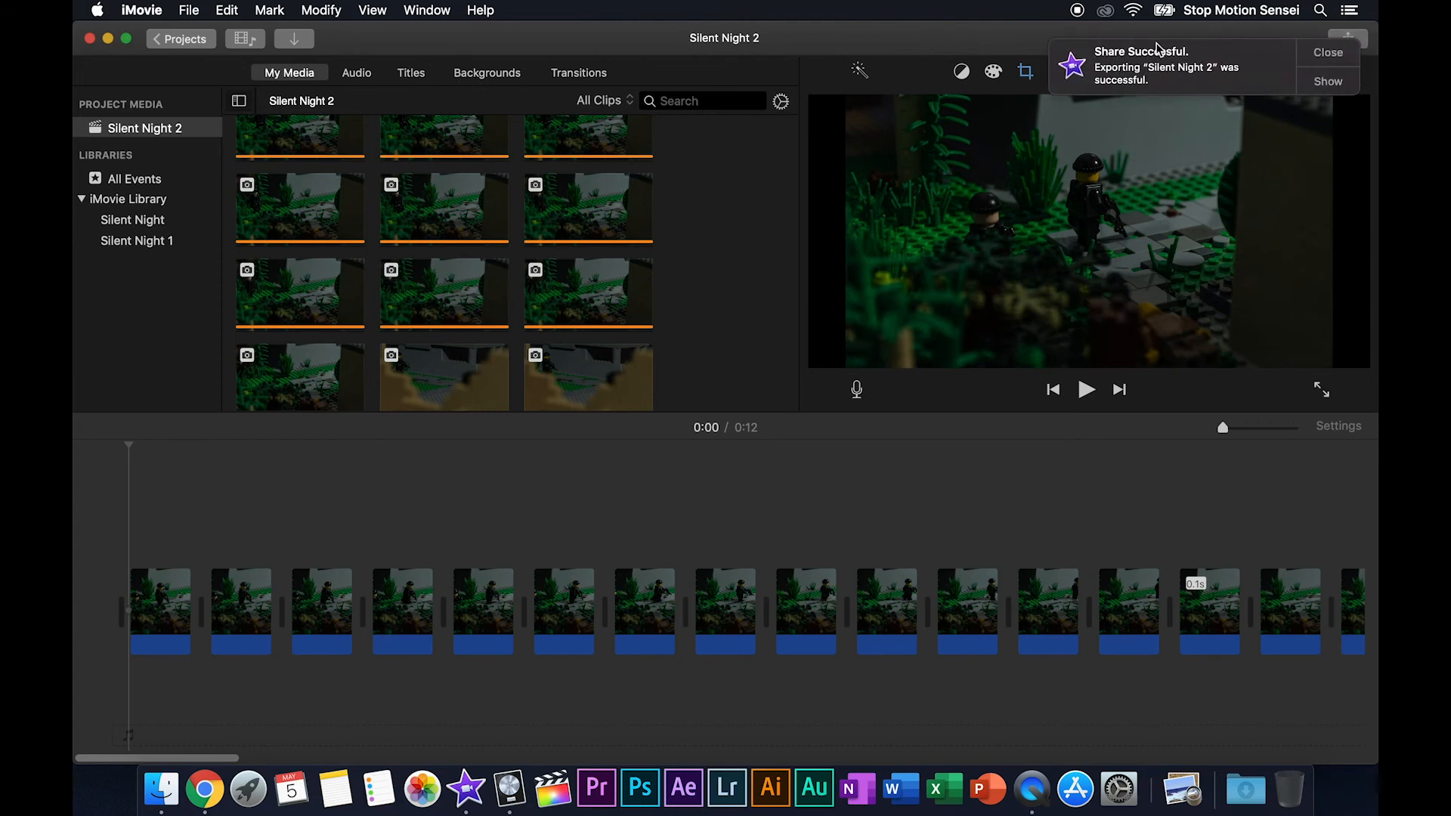
{"action": "left_click", "coordinate": [1326, 53]}
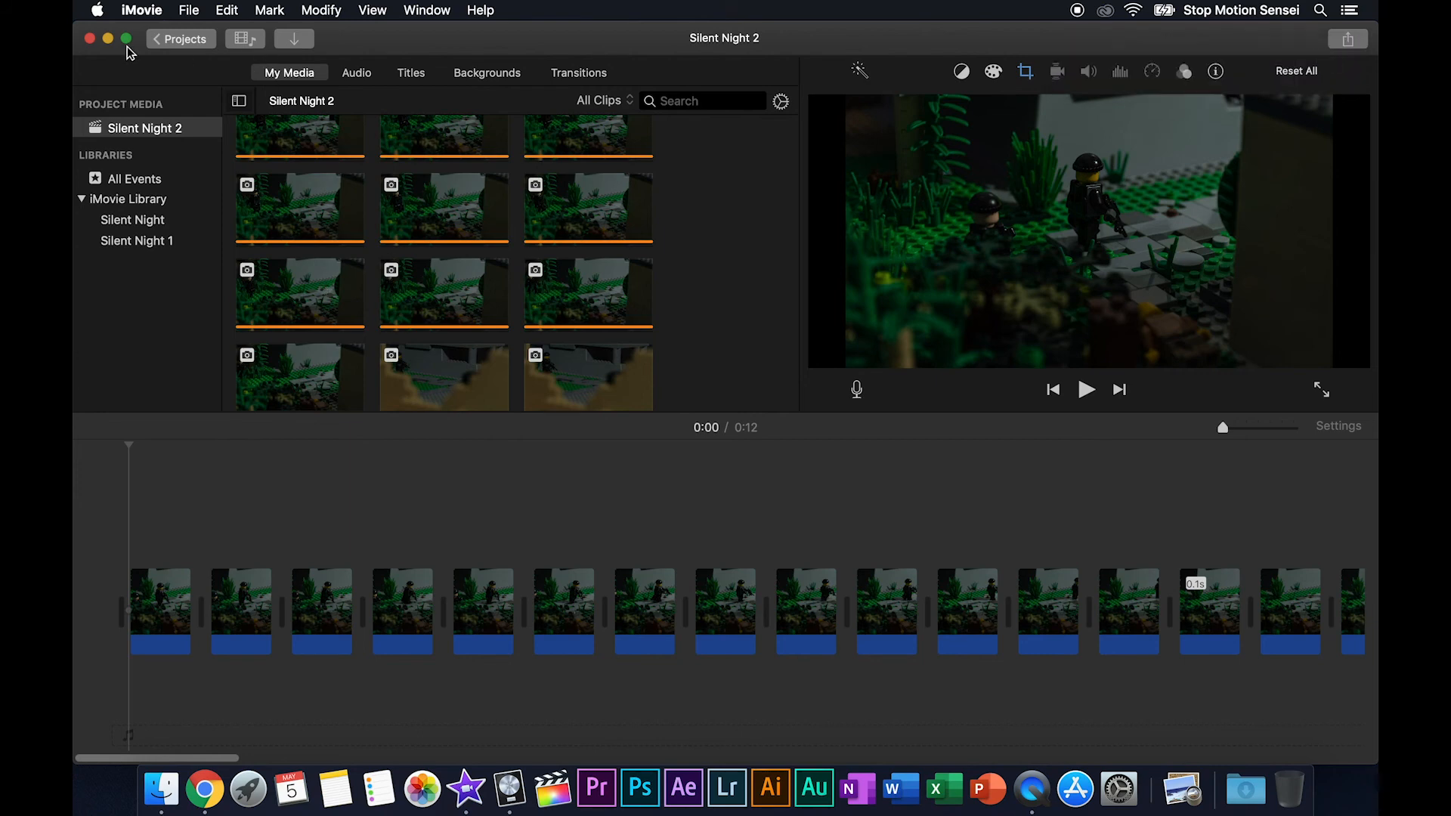
- Minimize the iMovie window and move Over the Wall.mp4 directly below Silent Night.mp4 on the desktop
{"action": "left_click", "coordinate": [108, 39]}
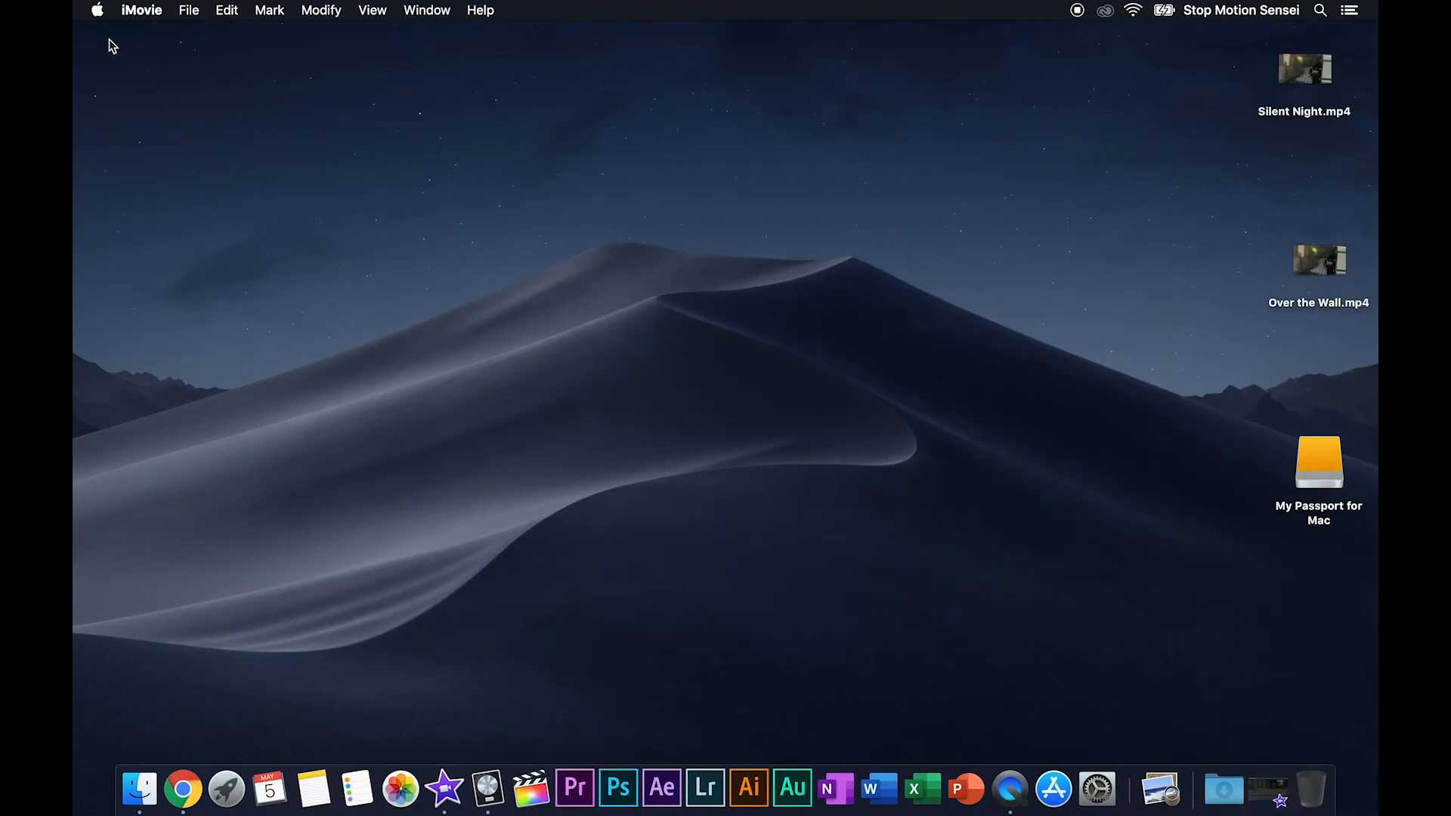
{"action": "mouse_move", "coordinate": [1306, 279]}
{"action": "left_click_drag", "start_coordinate": [1307, 278], "coordinate": [1285, 175]}
{"action": "left_click", "coordinate": [1228, 202]}
{"action": "mouse_move", "coordinate": [1308, 158]}
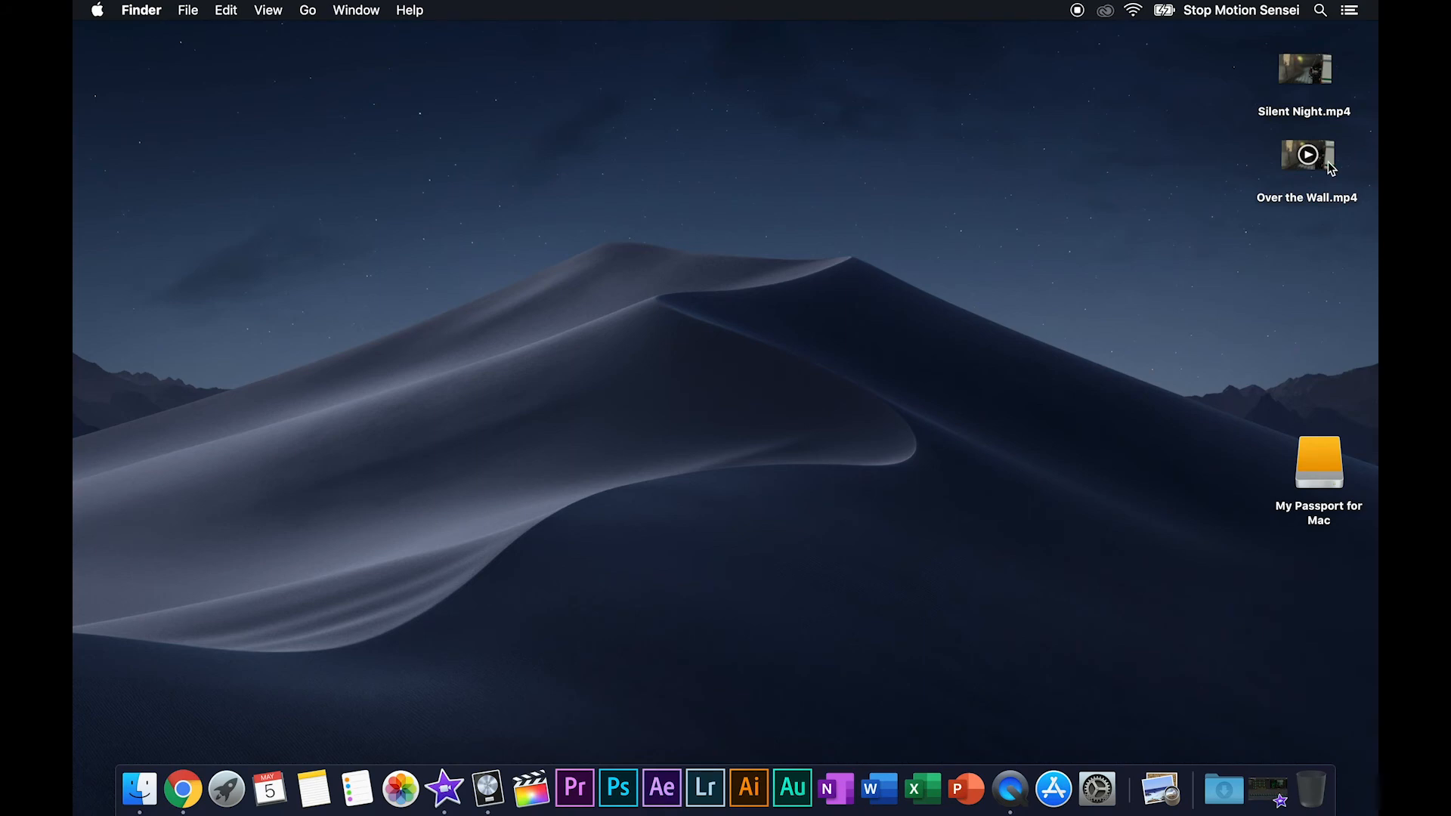
- Restore the iMovie window and import Over the Wall.mp4 from the Desktop into the project media
{"action": "left_click", "coordinate": [1270, 792]}
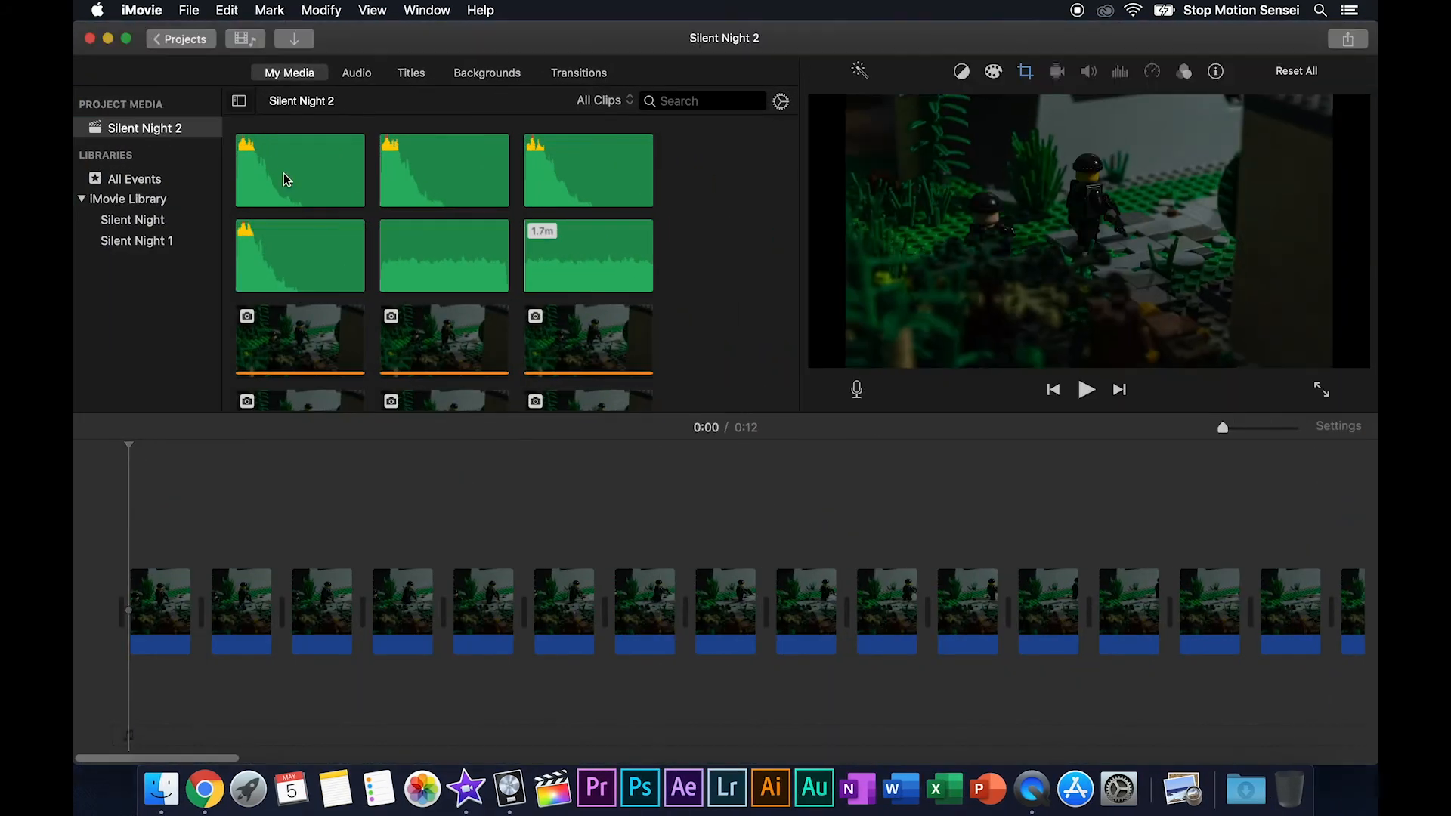
{"action": "left_click", "coordinate": [189, 10]}
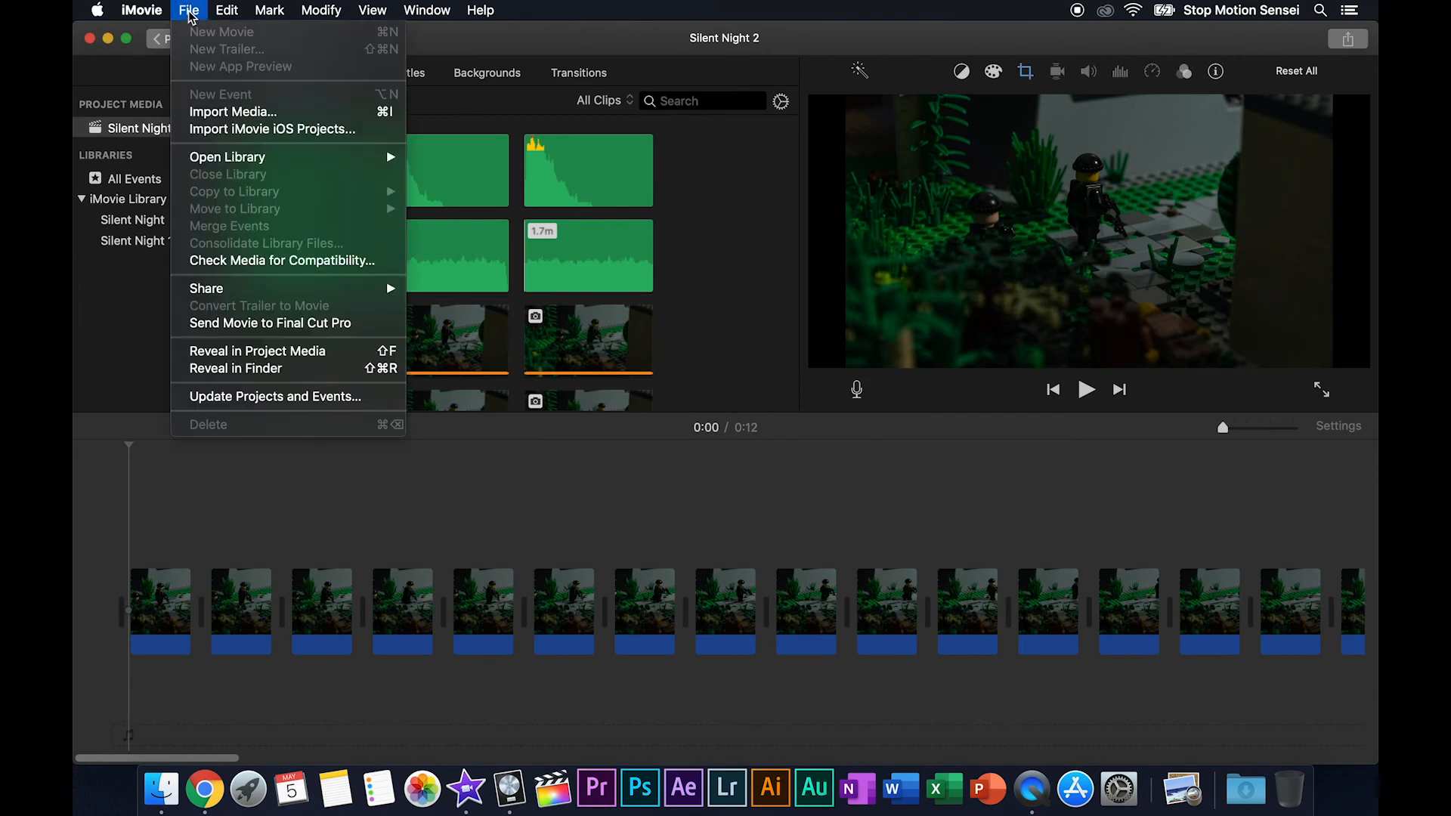
{"action": "left_click", "coordinate": [236, 112]}
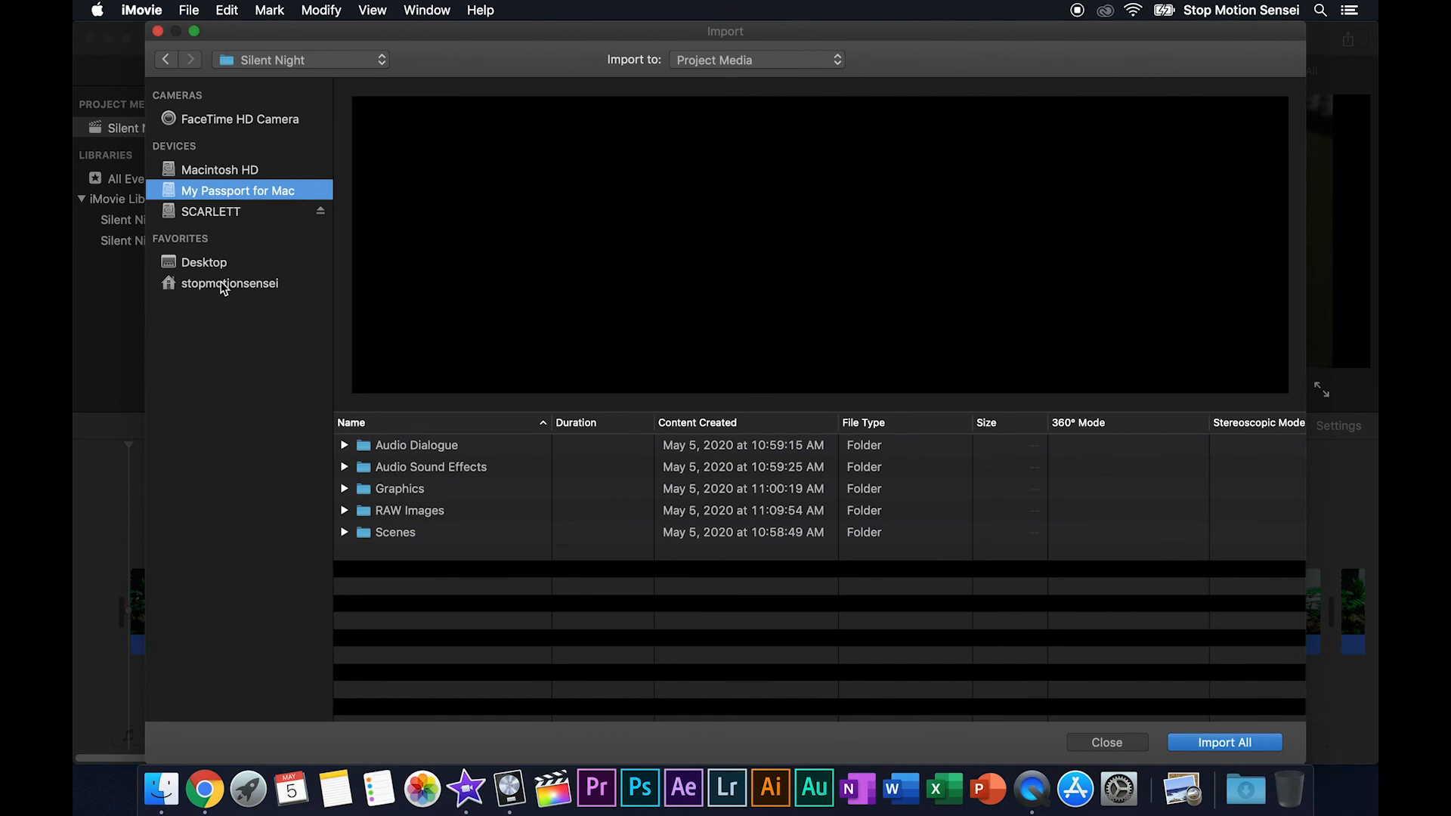
{"action": "left_click", "coordinate": [198, 265]}
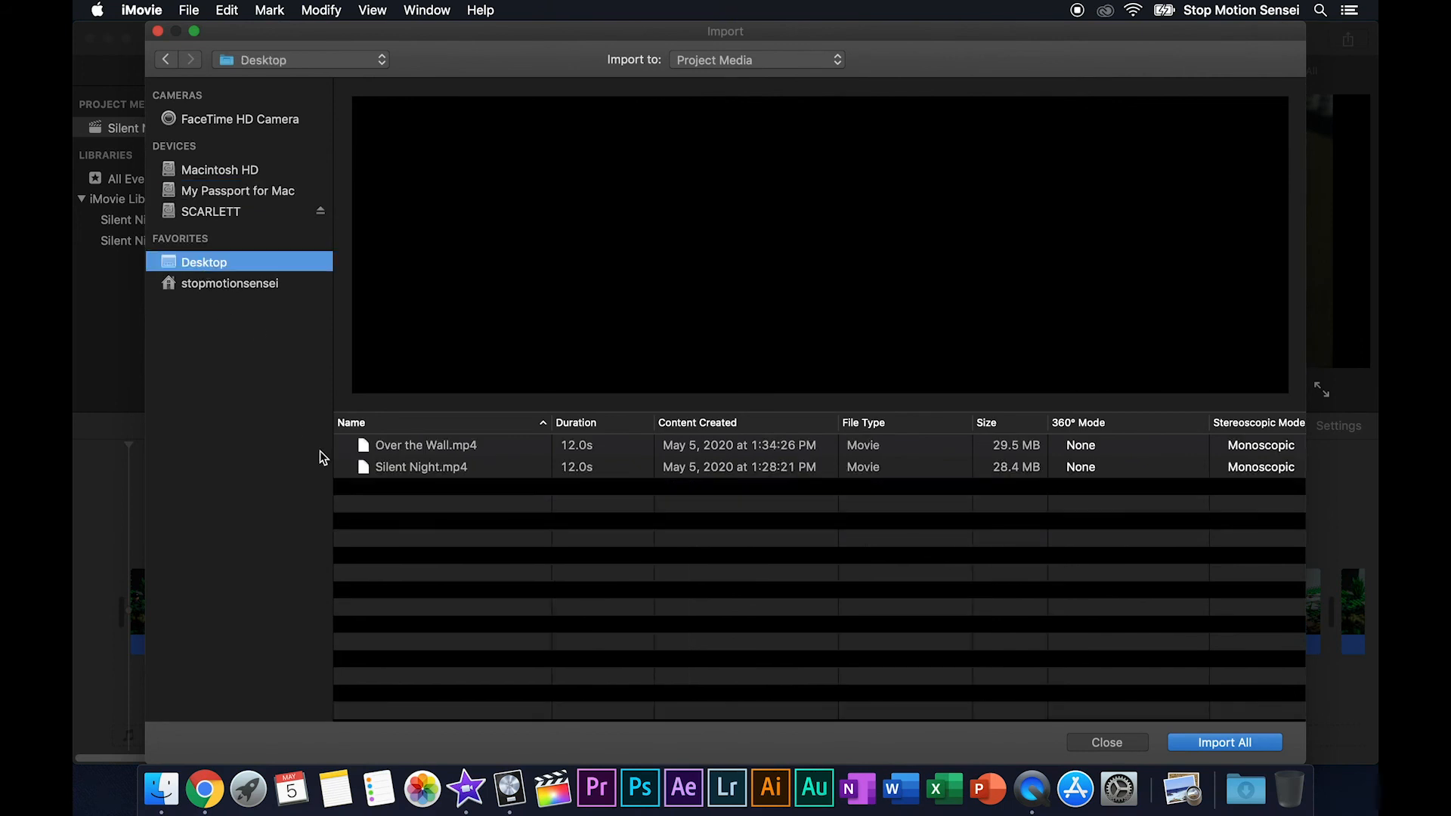
{"action": "left_click", "coordinate": [422, 446]}
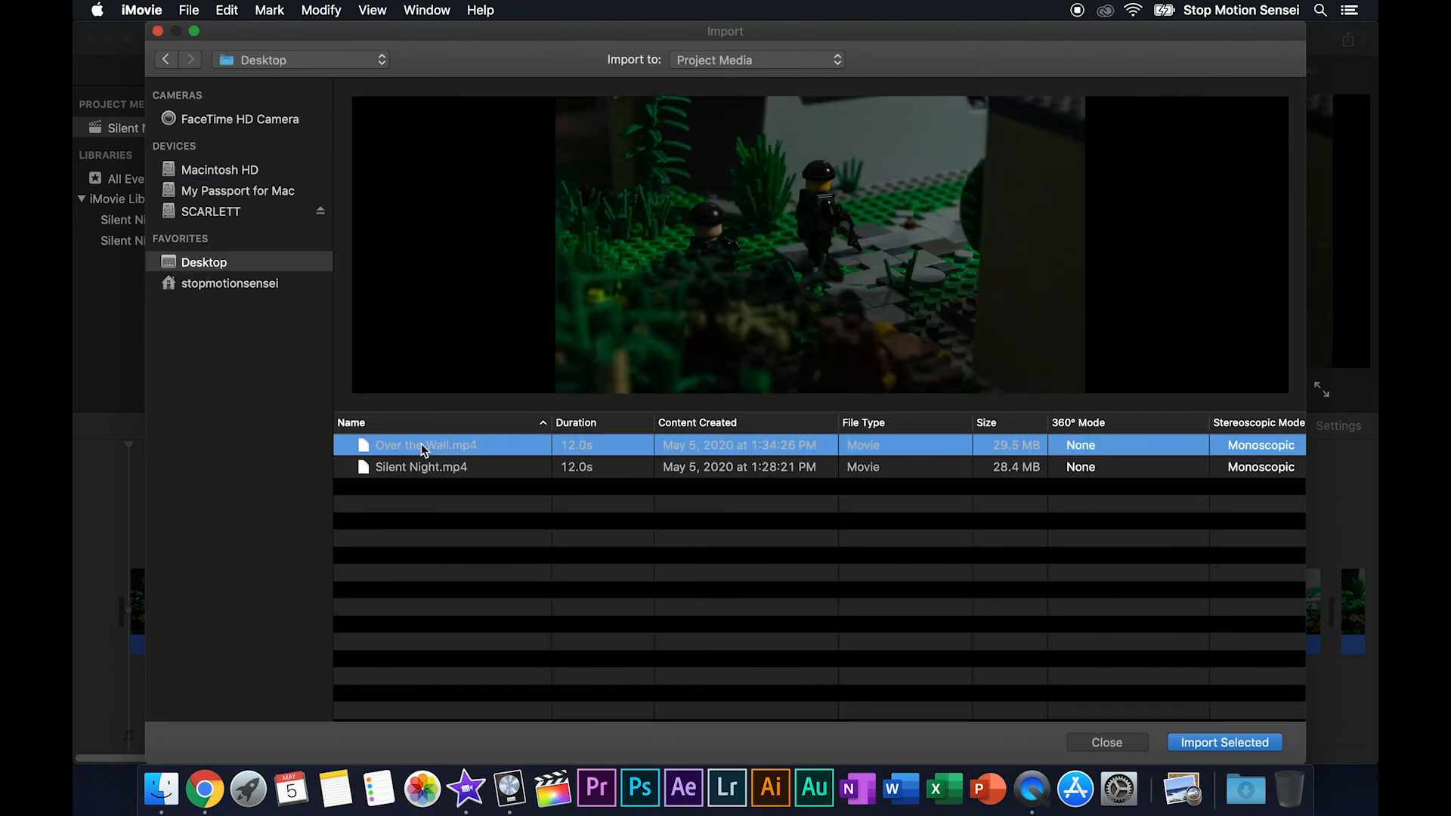
{"action": "left_click", "coordinate": [1211, 744]}
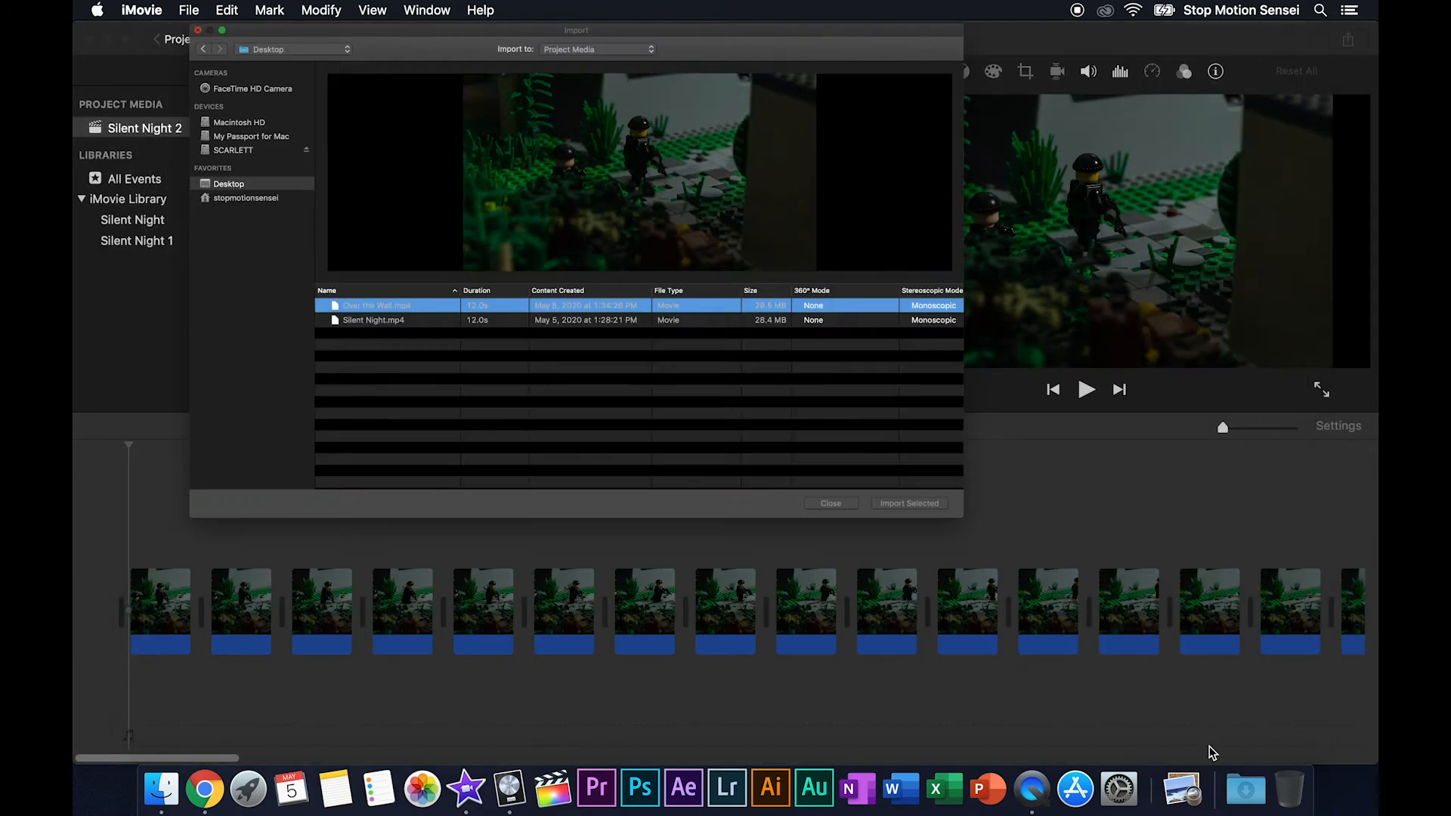
{"action": "left_click", "coordinate": [924, 538]}
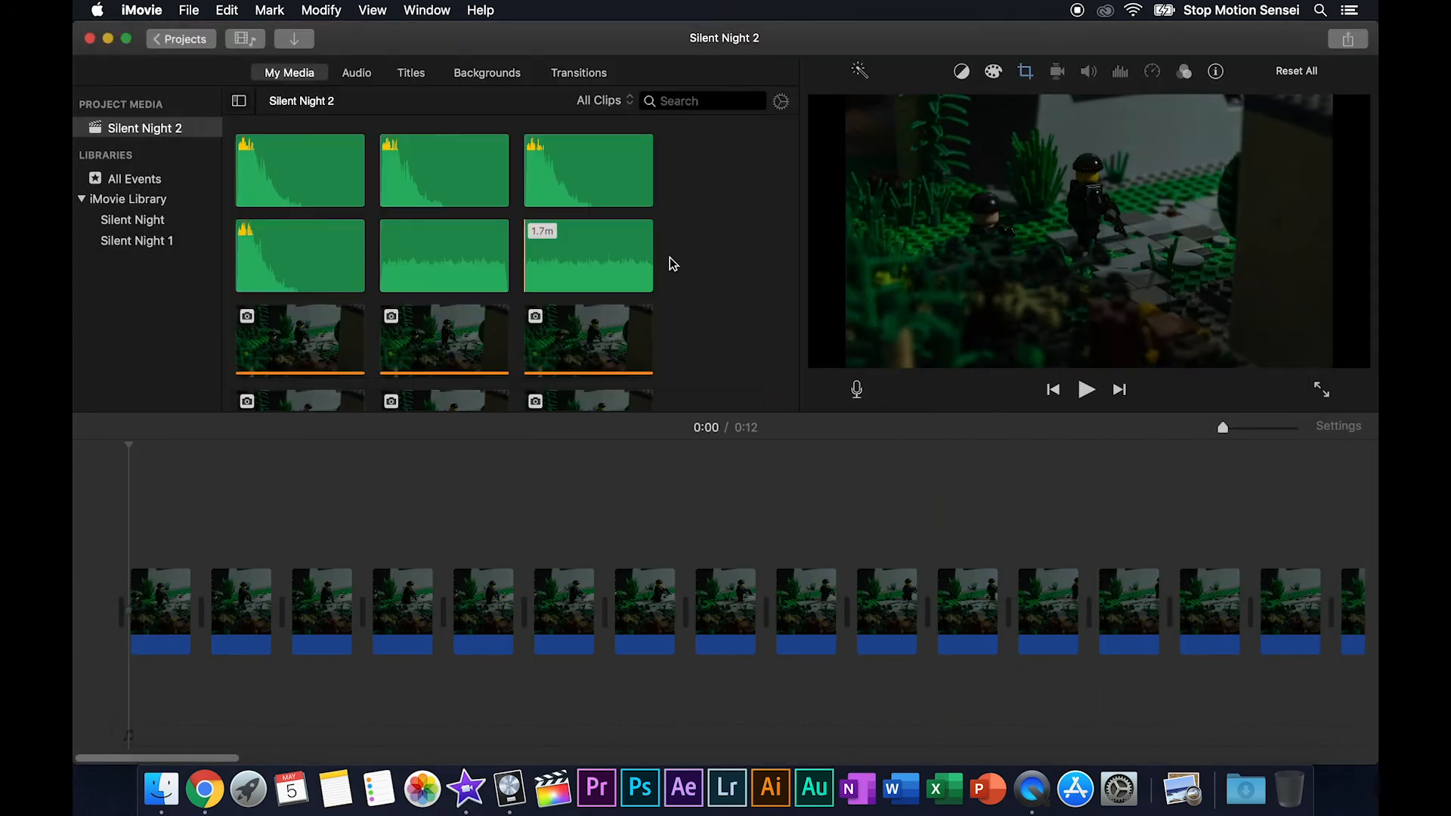
- Clear all the individual frames from the timeline and put the imported Over the Wall clip in their place
{"action": "scroll", "coordinate": [724, 247], "scroll_direction": "down", "scroll_amount": 5}
{"action": "scroll", "coordinate": [725, 247], "scroll_direction": "down", "scroll_amount": 3}
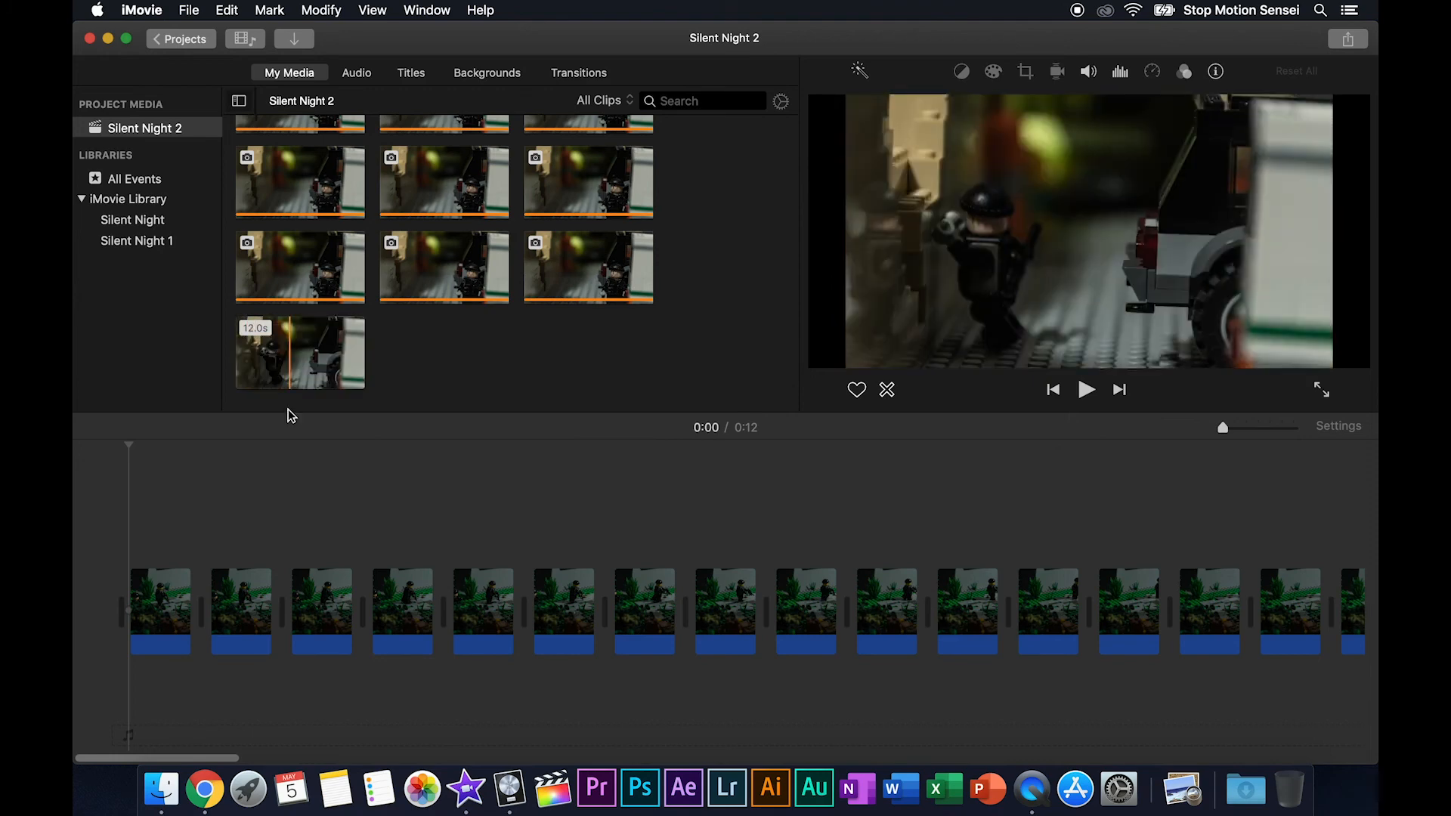
{"action": "left_click_drag", "start_coordinate": [157, 522], "coordinate": [1374, 669]}
{"action": "key", "text": "Delete"}
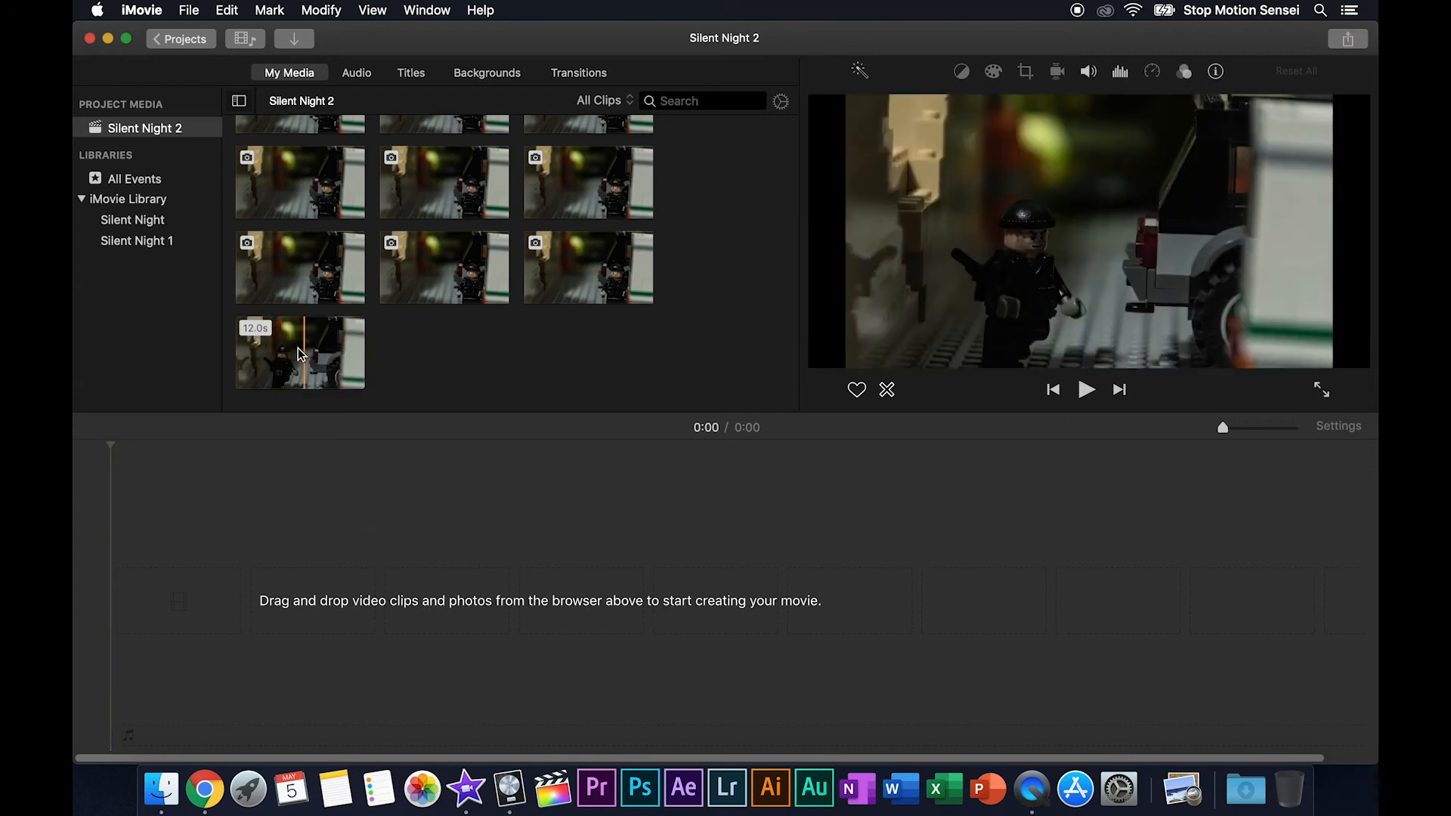
{"action": "left_click", "coordinate": [298, 348]}
{"action": "left_click_drag", "start_coordinate": [298, 348], "coordinate": [215, 610]}
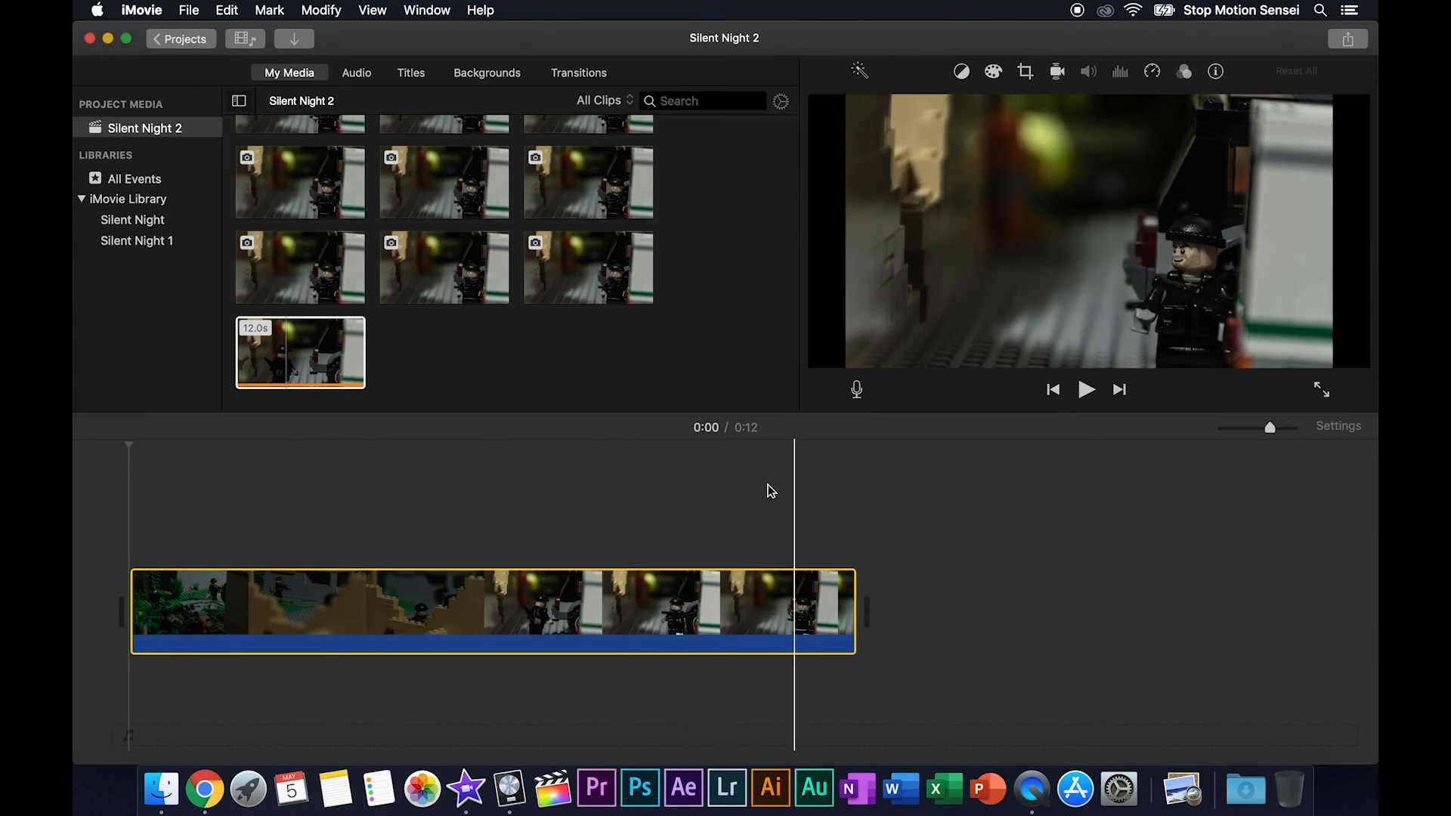
- Add a Fade to Black transition at the end of the Over the Wall clip and play back the ending
{"action": "left_click", "coordinate": [432, 497]}
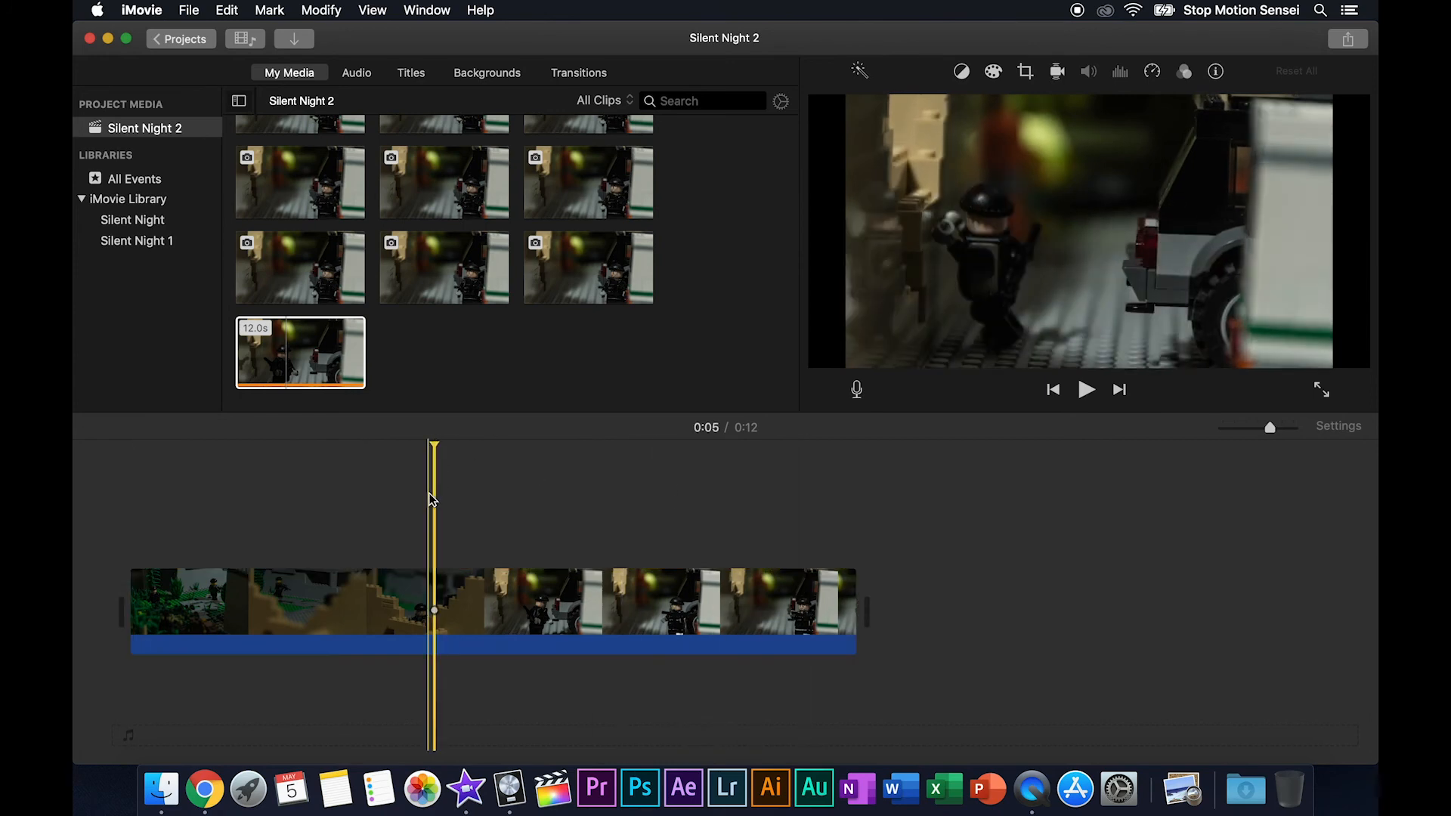
{"action": "left_click", "coordinate": [586, 73]}
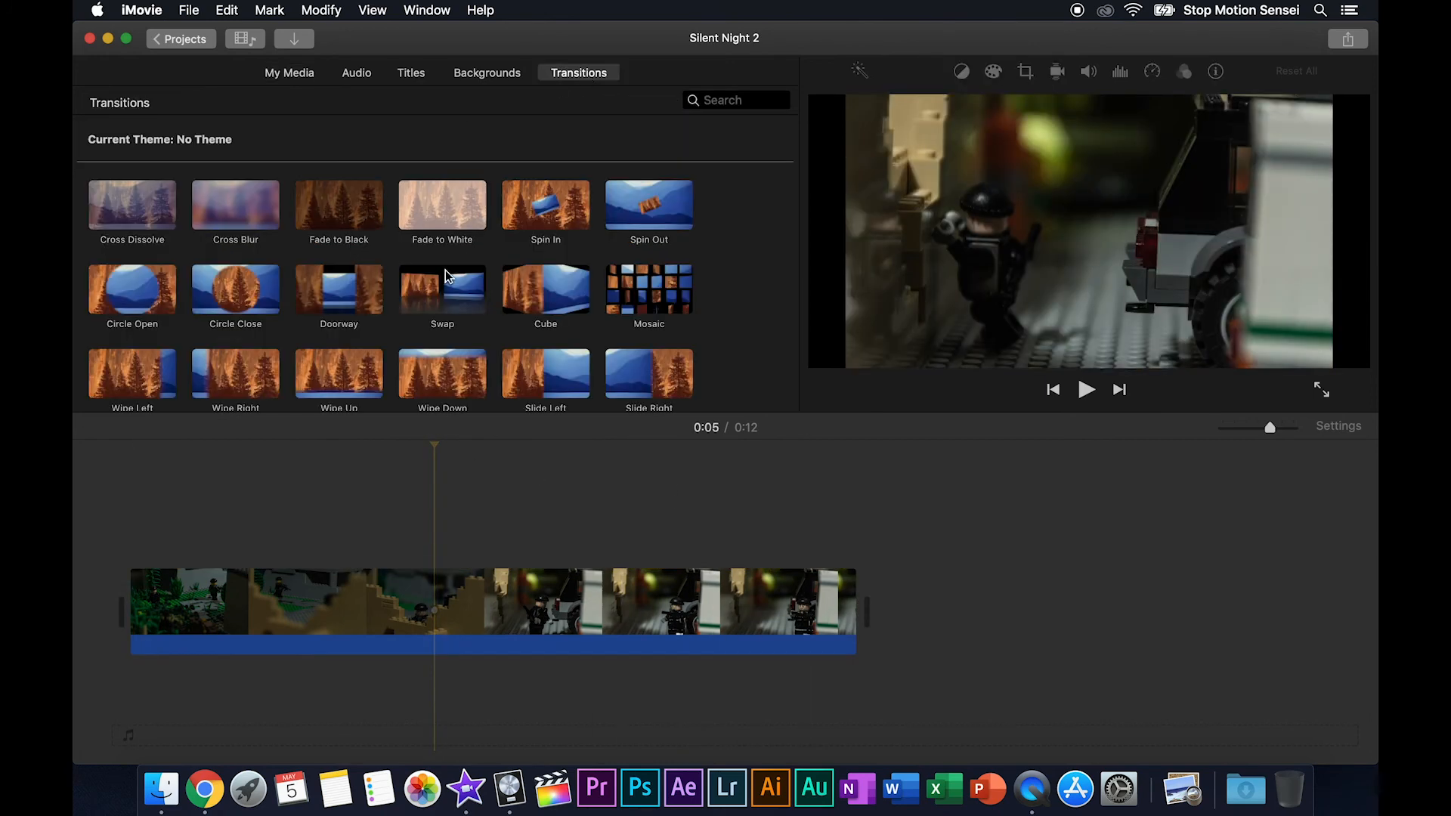
{"action": "left_click", "coordinate": [852, 463]}
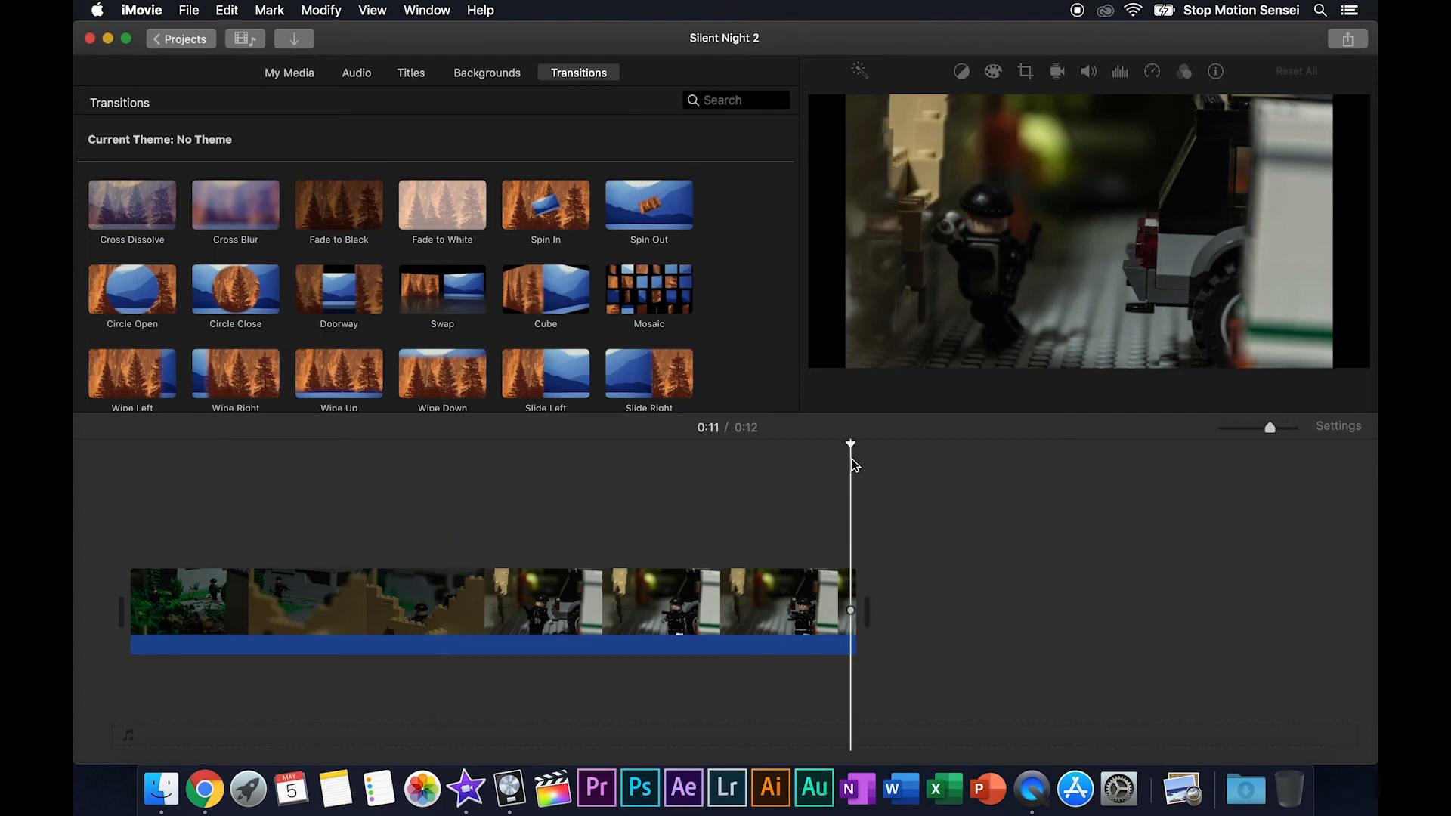
{"action": "left_click", "coordinate": [331, 212]}
{"action": "mouse_move", "coordinate": [370, 219]}
{"action": "left_mouse_down"}
{"action": "mouse_move", "coordinate": [499, 287]}
{"action": "mouse_move", "coordinate": [700, 509]}
{"action": "mouse_move", "coordinate": [855, 603]}
{"action": "mouse_move", "coordinate": [832, 613]}
{"action": "left_mouse_up"}
{"action": "left_click", "coordinate": [654, 452]}
{"action": "key", "text": "space"}
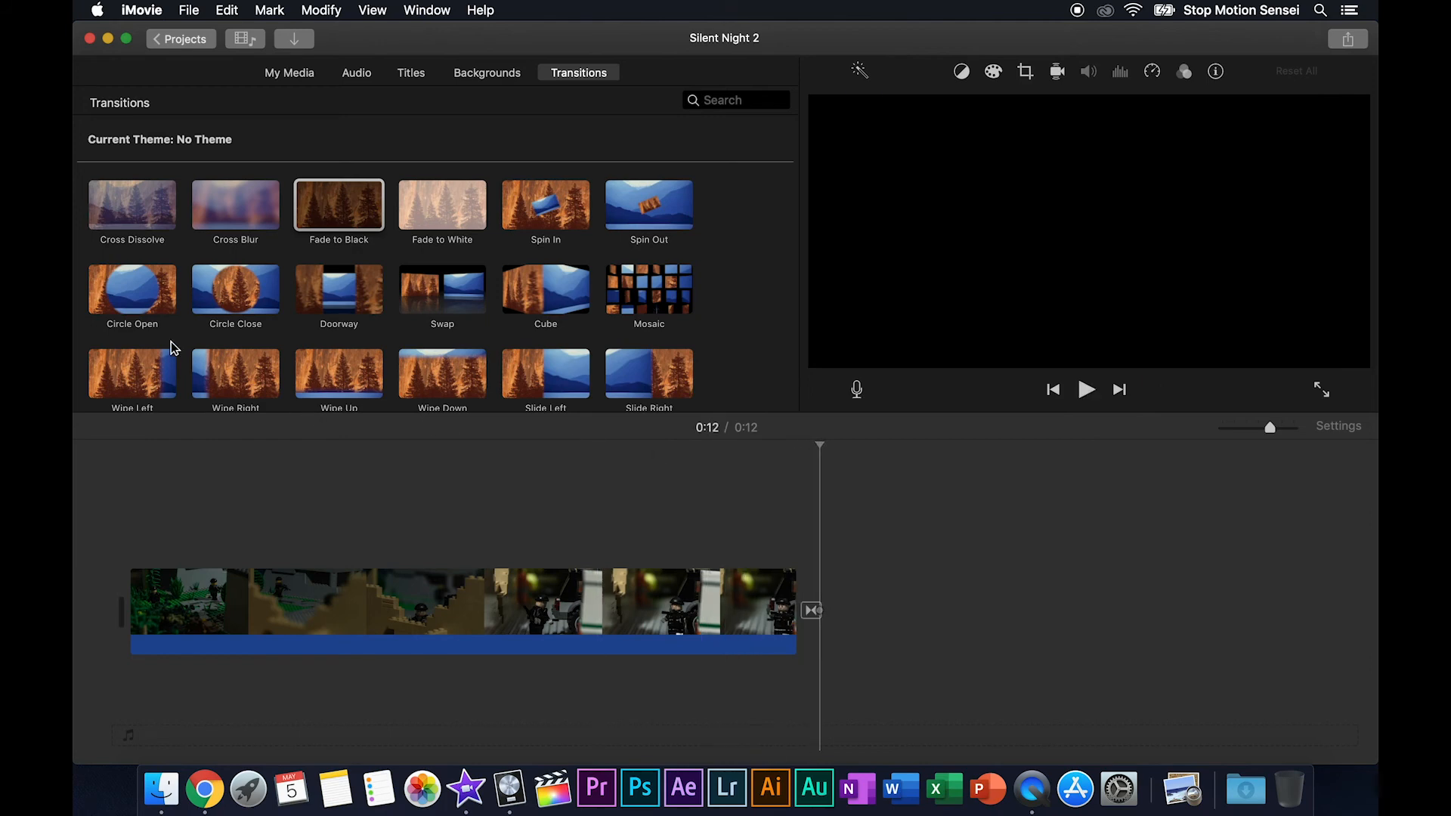
- Add a Cross Dissolve transition at the start of the clip and play the movie from the beginning
{"action": "left_click", "coordinate": [136, 533]}
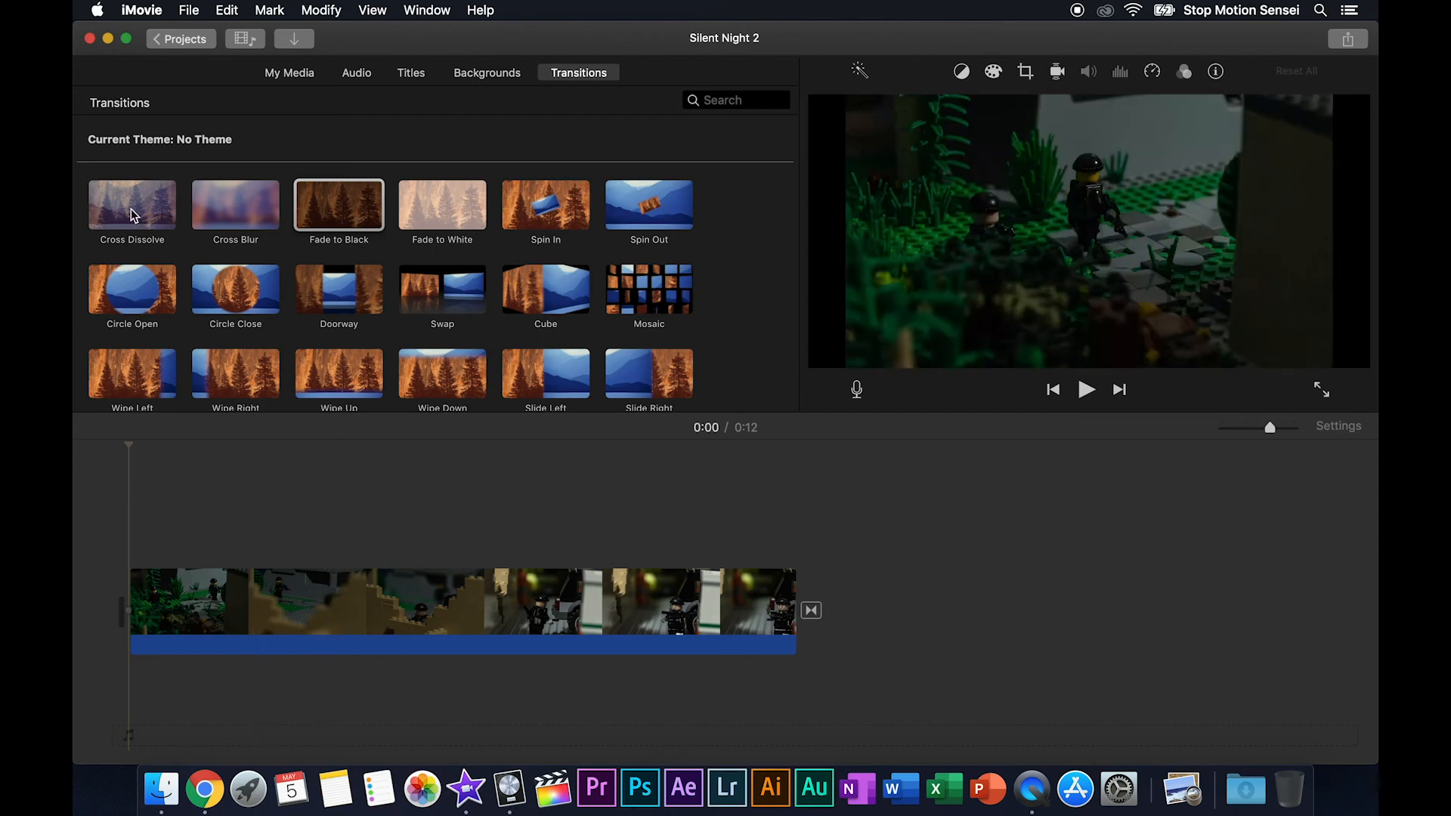
{"action": "left_click_drag", "start_coordinate": [133, 215], "coordinate": [133, 614]}
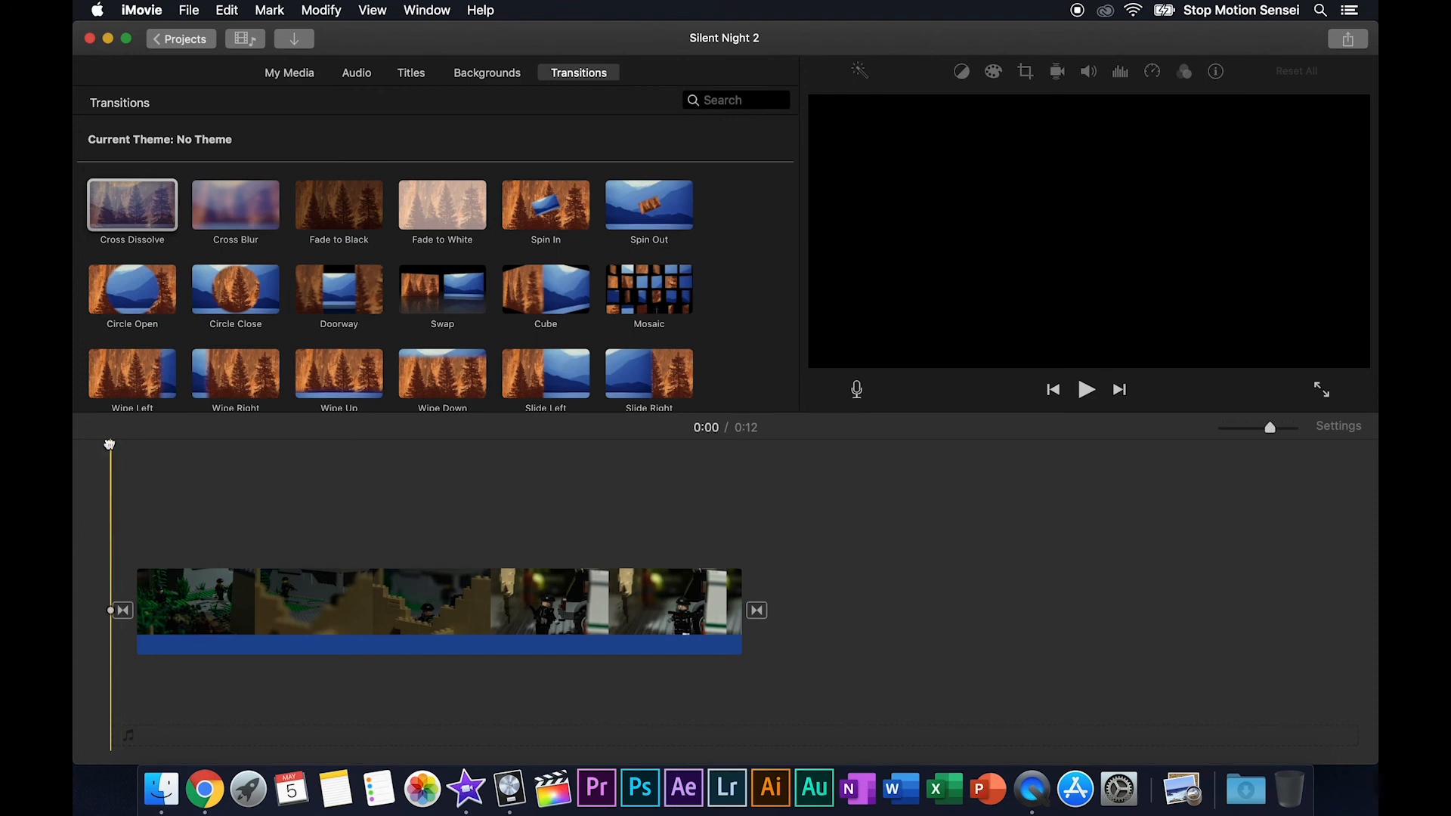
{"action": "key", "text": "space"}
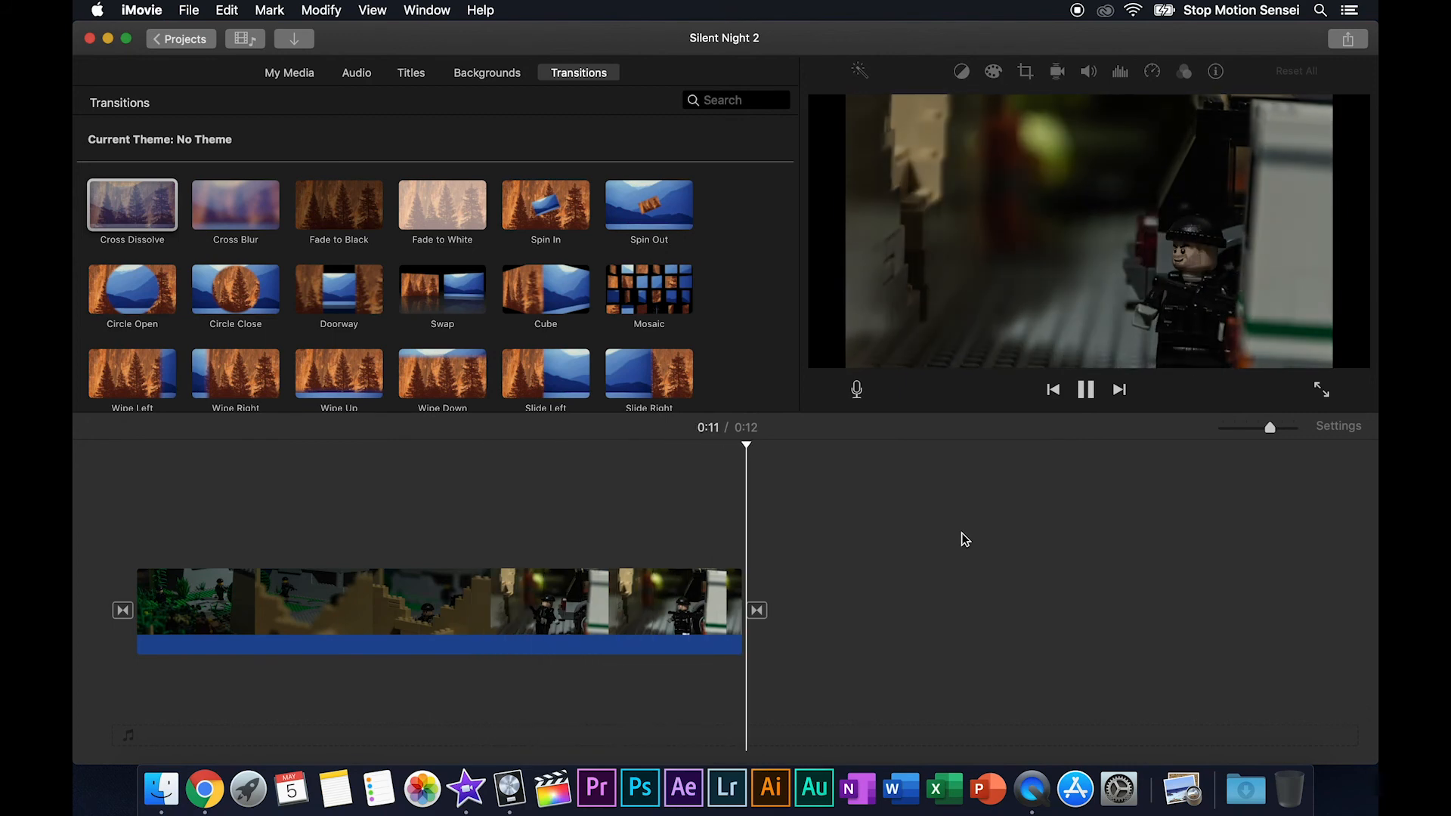
- Delete the transitions at the end and the start of the Over the Wall clip
{"action": "left_click", "coordinate": [623, 555]}
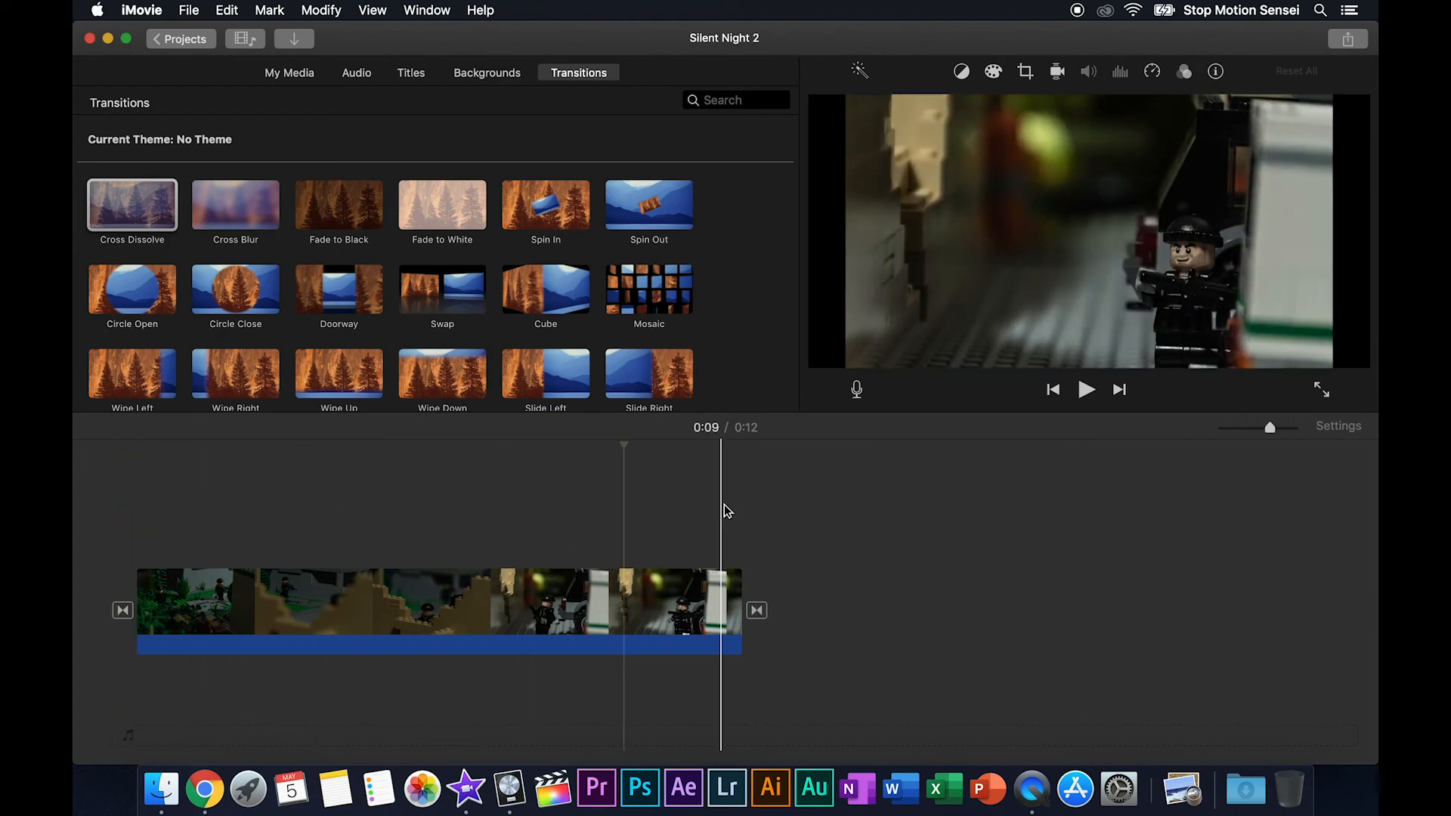
{"action": "left_click", "coordinate": [758, 607]}
{"action": "key", "text": "Delete"}
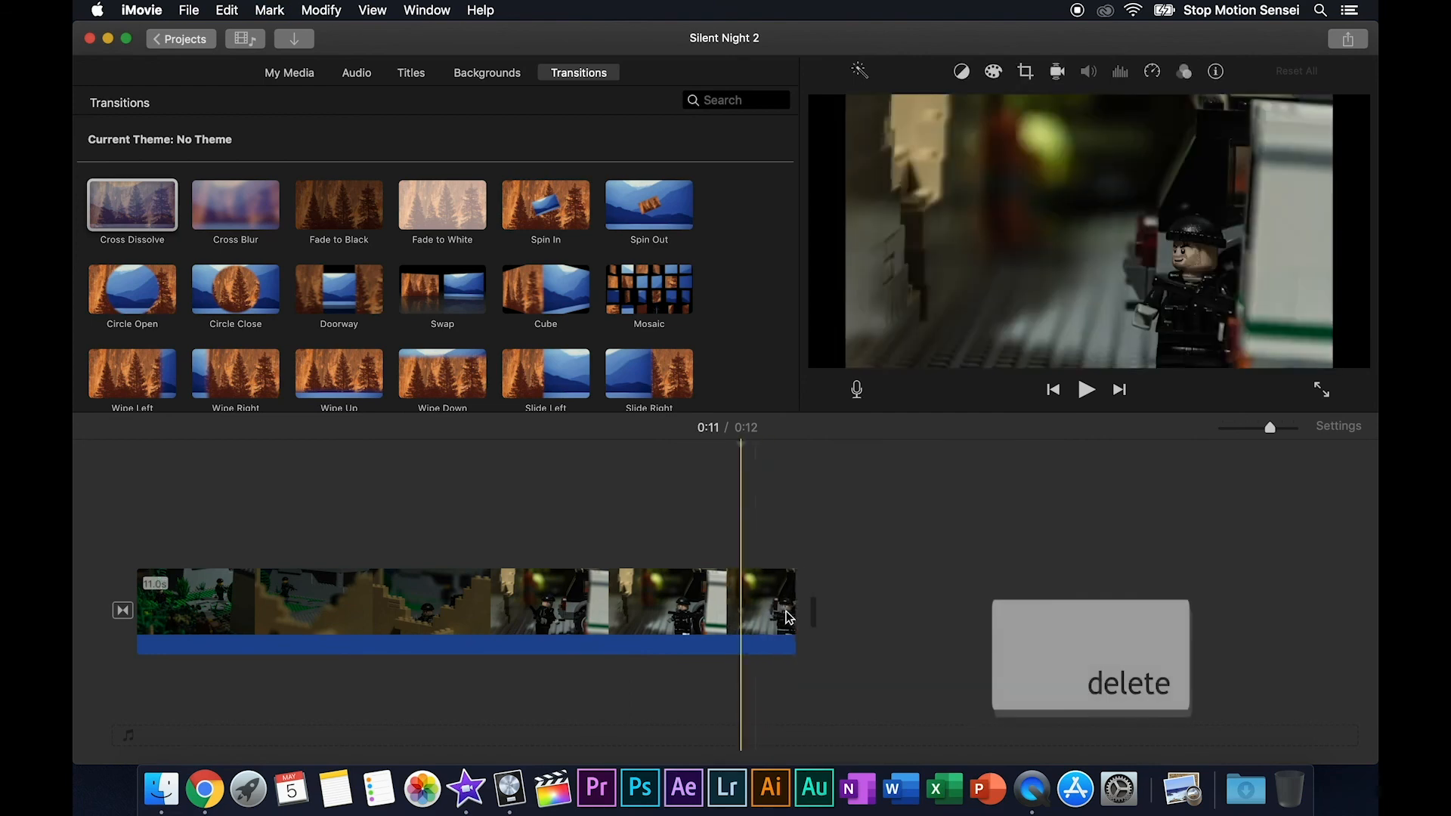
{"action": "left_click", "coordinate": [123, 609]}
{"action": "key", "text": "Delete"}
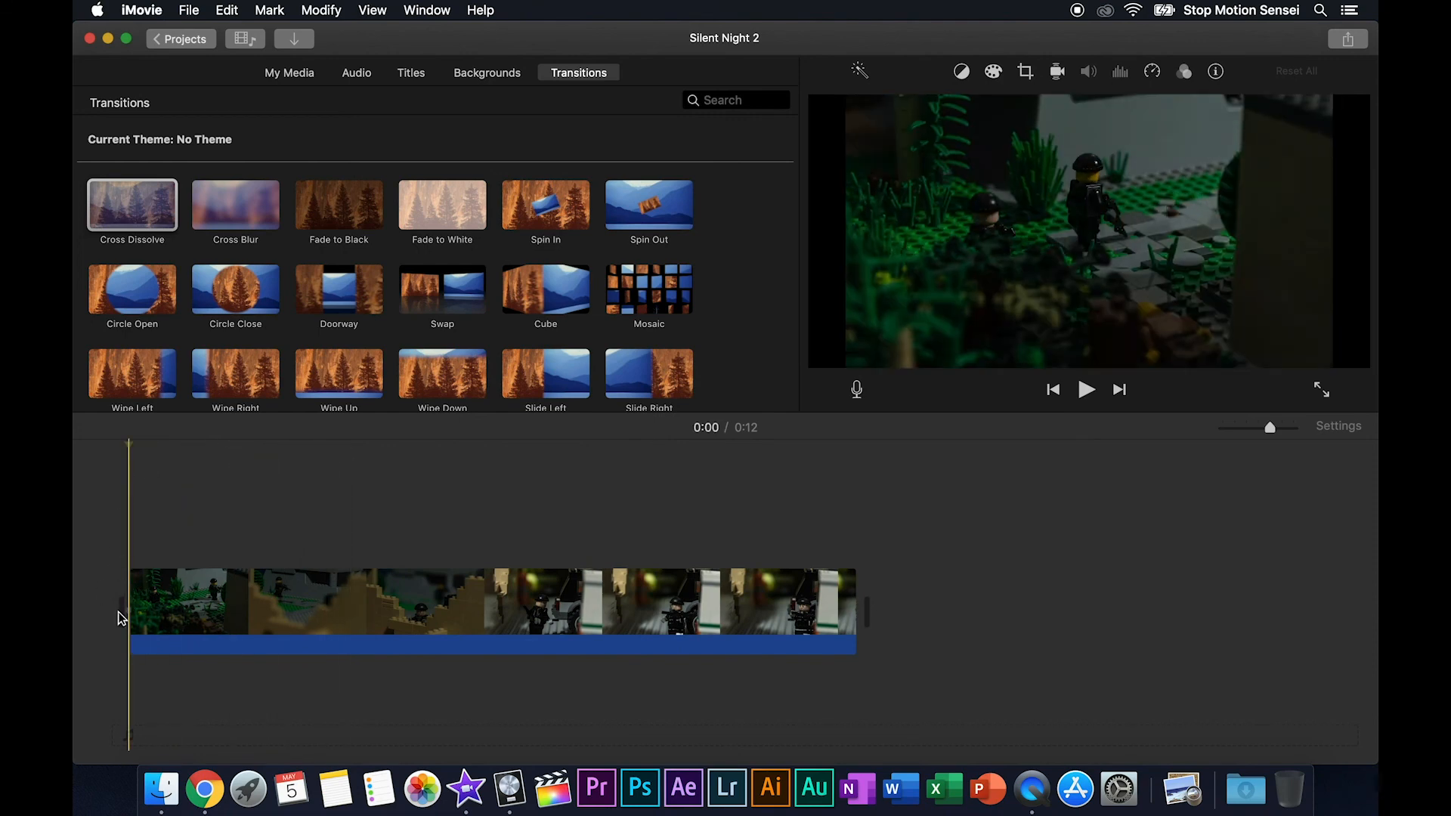
- Add the Night Ambience #2 (loop) audio from the project media beneath the video clip, starting near the clip's beginning
{"action": "left_click", "coordinate": [991, 697]}
{"action": "key", "text": "super+1"}
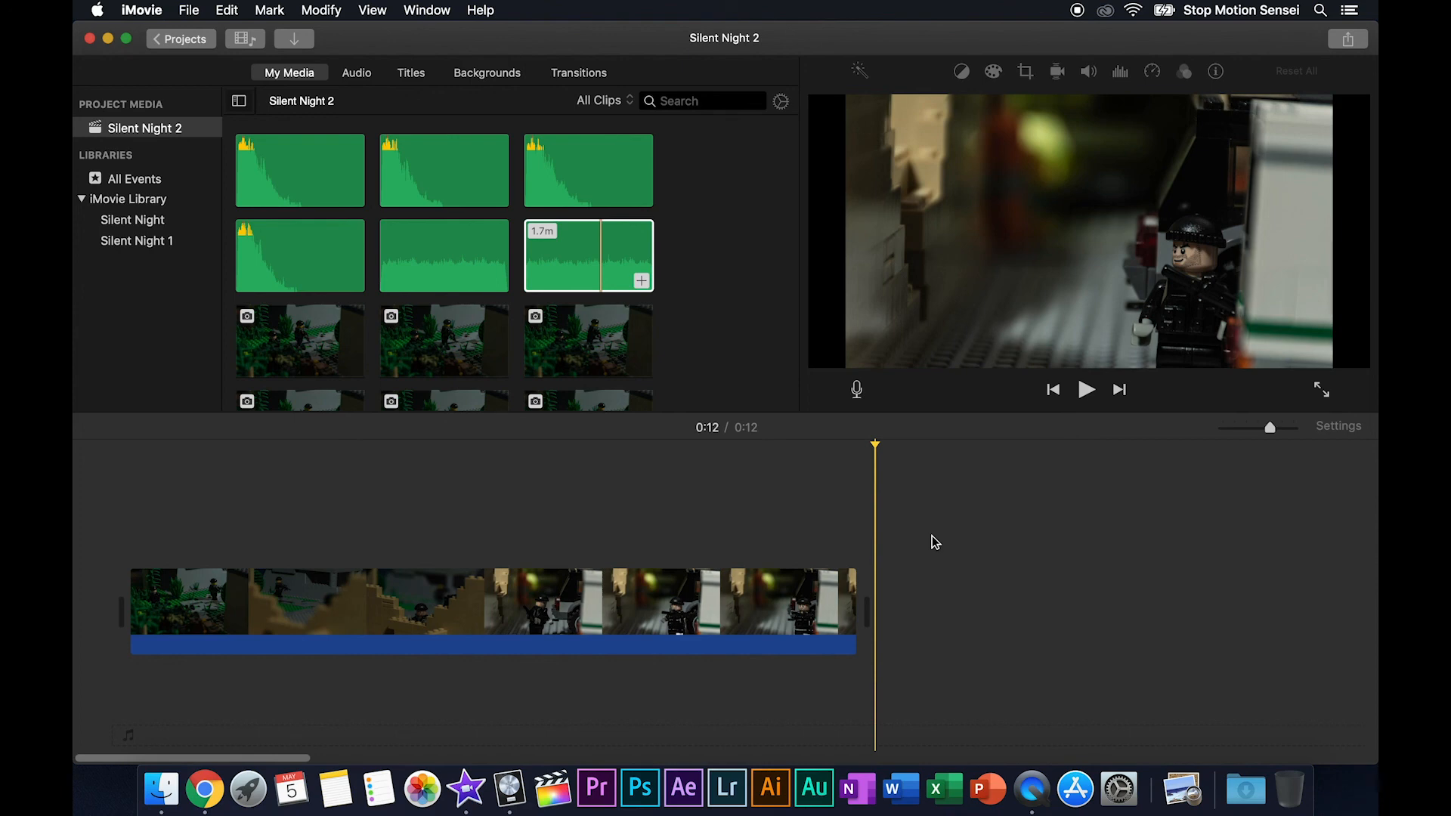
{"action": "left_click", "coordinate": [548, 605]}
{"action": "left_click_drag", "start_coordinate": [503, 604], "coordinate": [539, 602]}
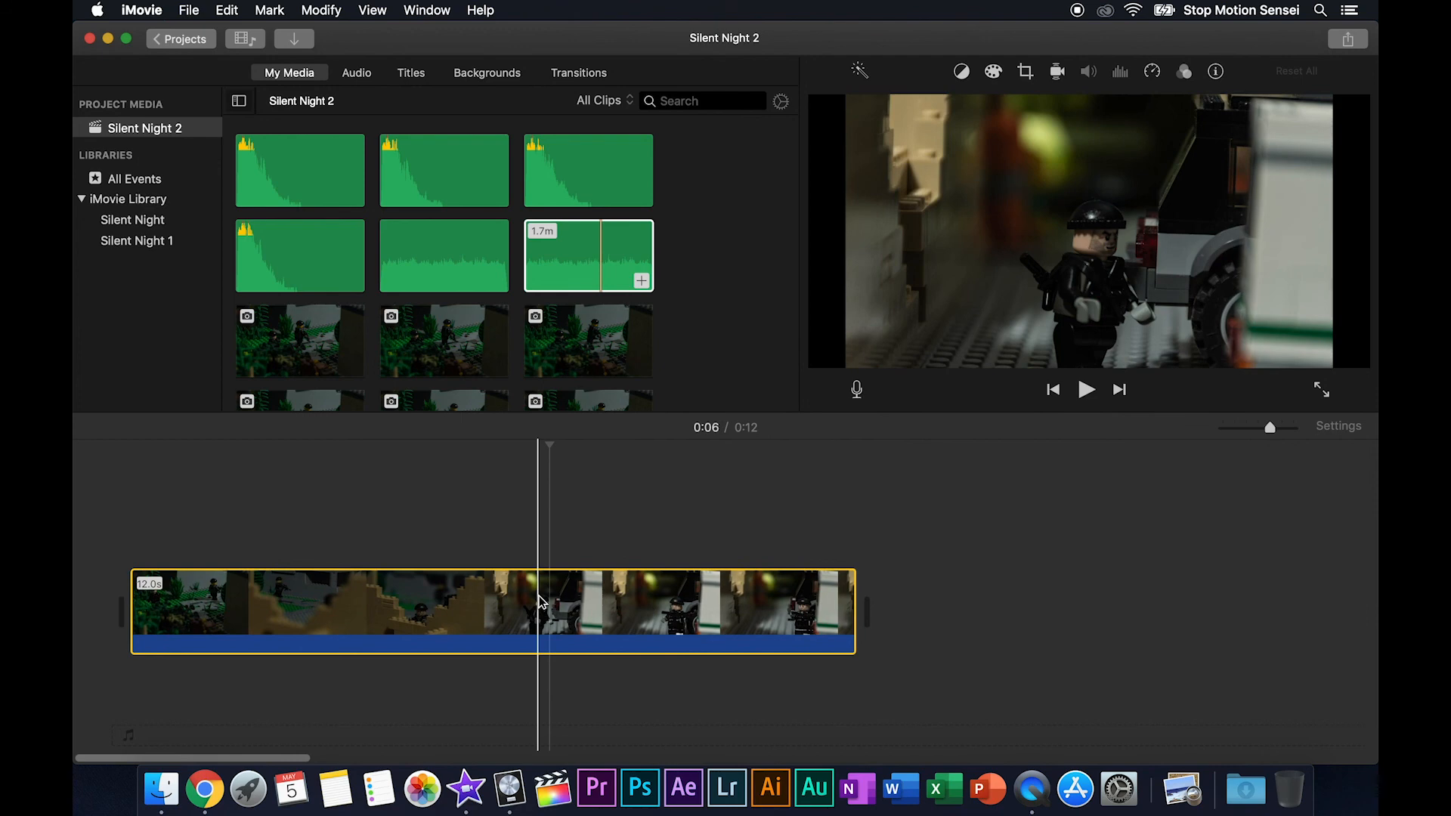
{"action": "left_click", "coordinate": [642, 529]}
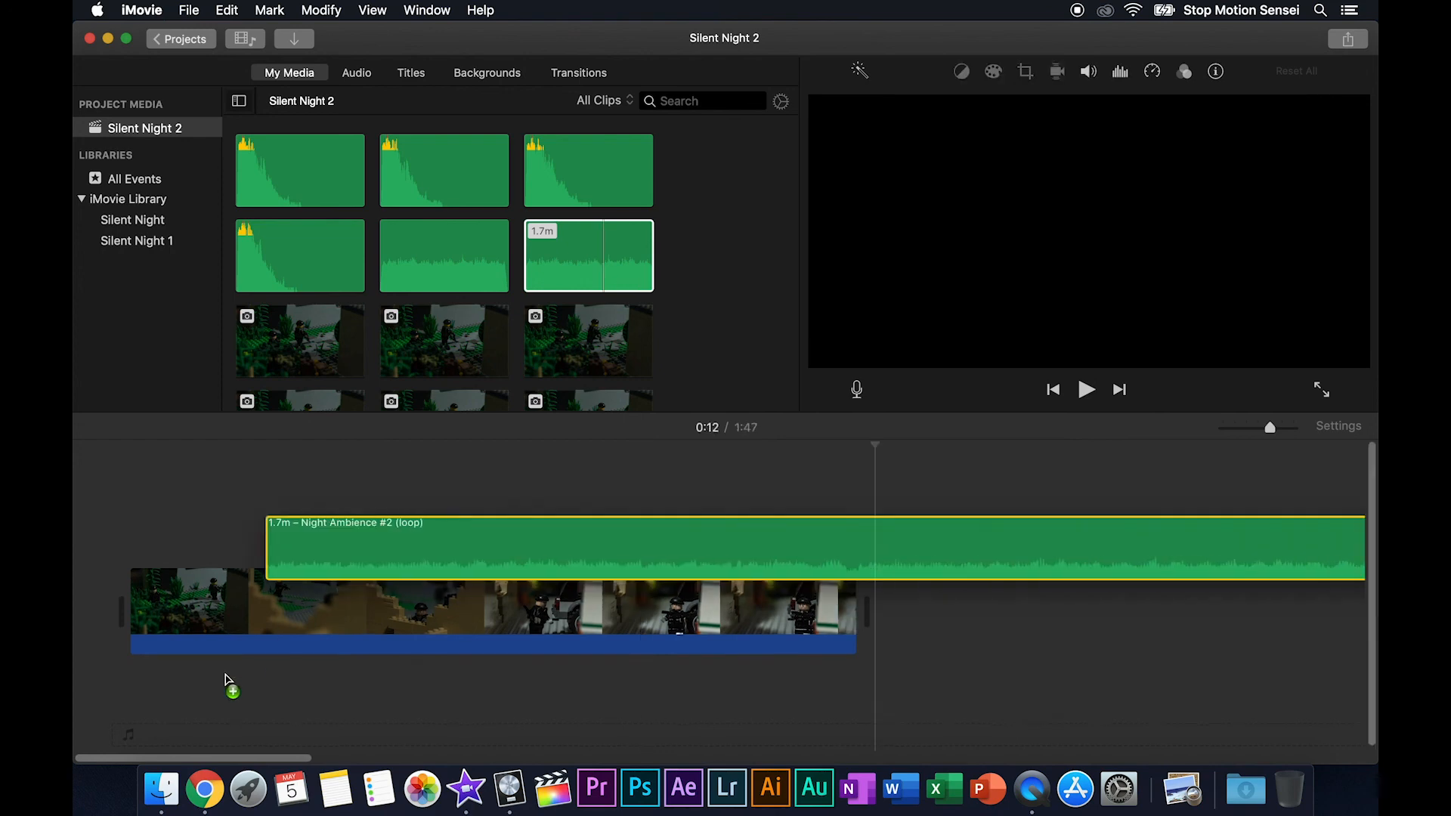
{"action": "left_click_drag", "start_coordinate": [223, 681], "coordinate": [136, 697]}
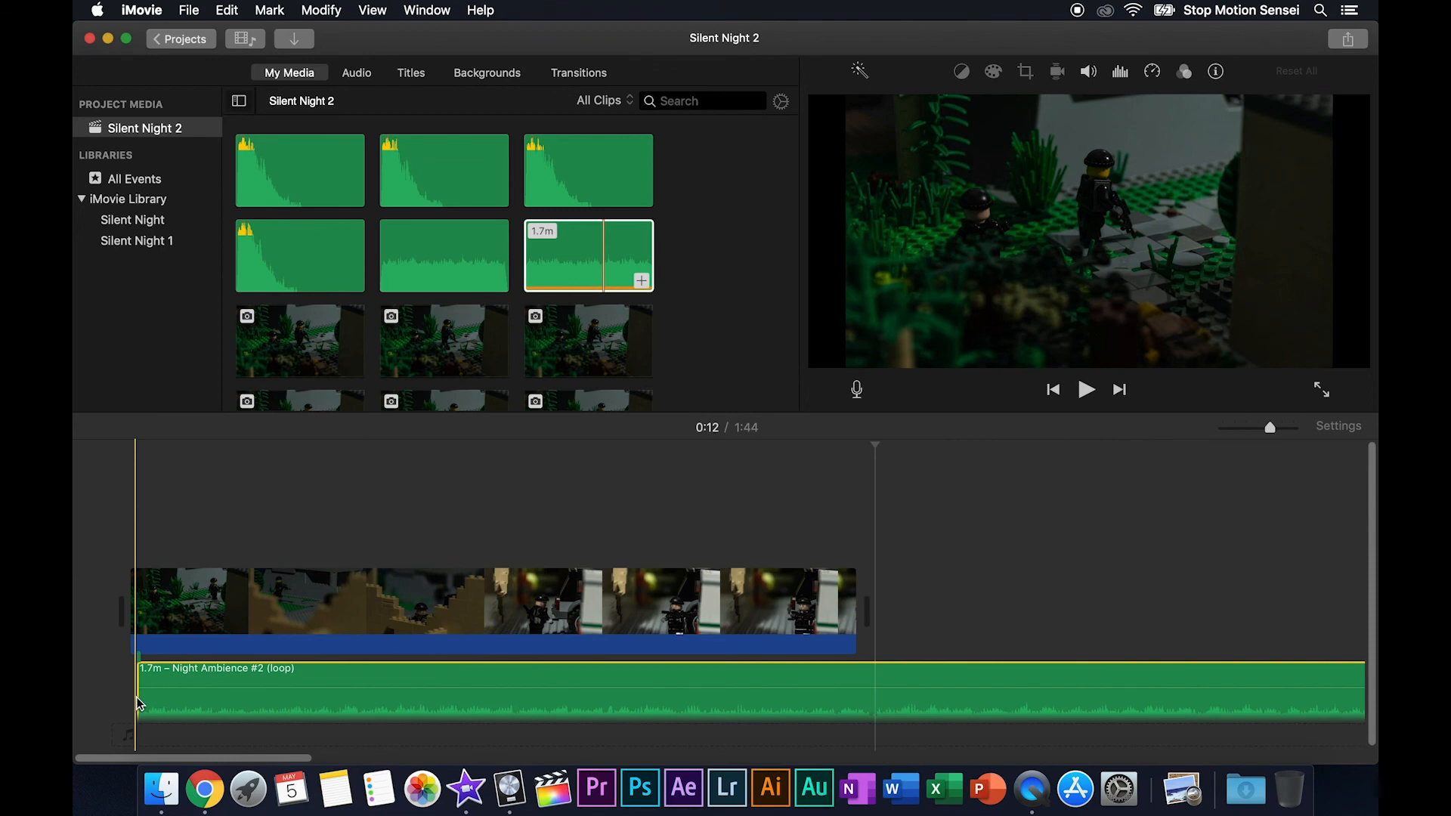
- Trim the Night Ambience #2 audio to end with the video clip and give it a fade-out and a fade-in
{"action": "scroll", "coordinate": [819, 680], "scroll_direction": "right", "scroll_amount": 10}
{"action": "scroll", "coordinate": [824, 679], "scroll_direction": "right", "scroll_amount": 10}
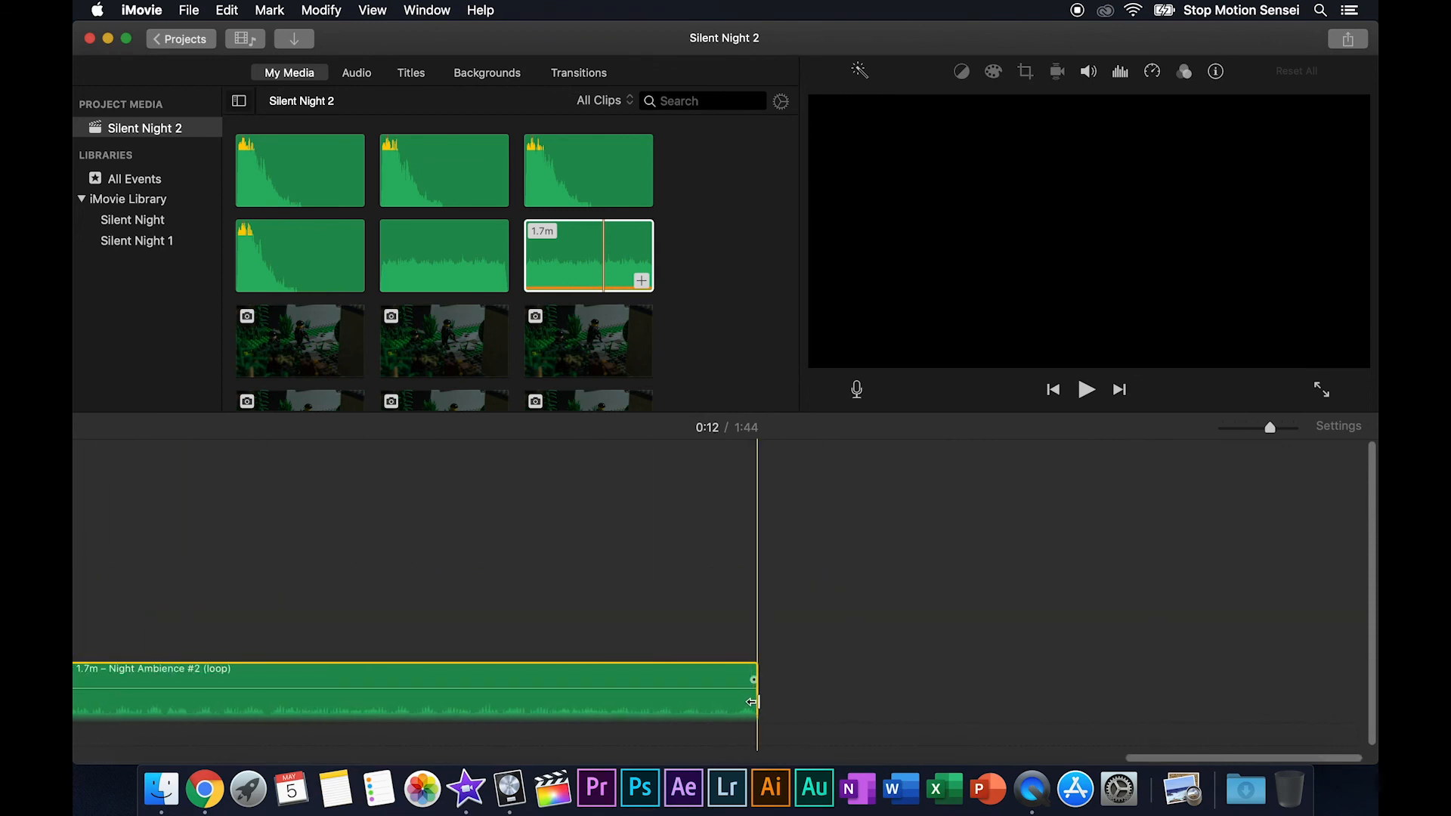
{"action": "left_click_drag", "start_coordinate": [752, 702], "coordinate": [854, 699]}
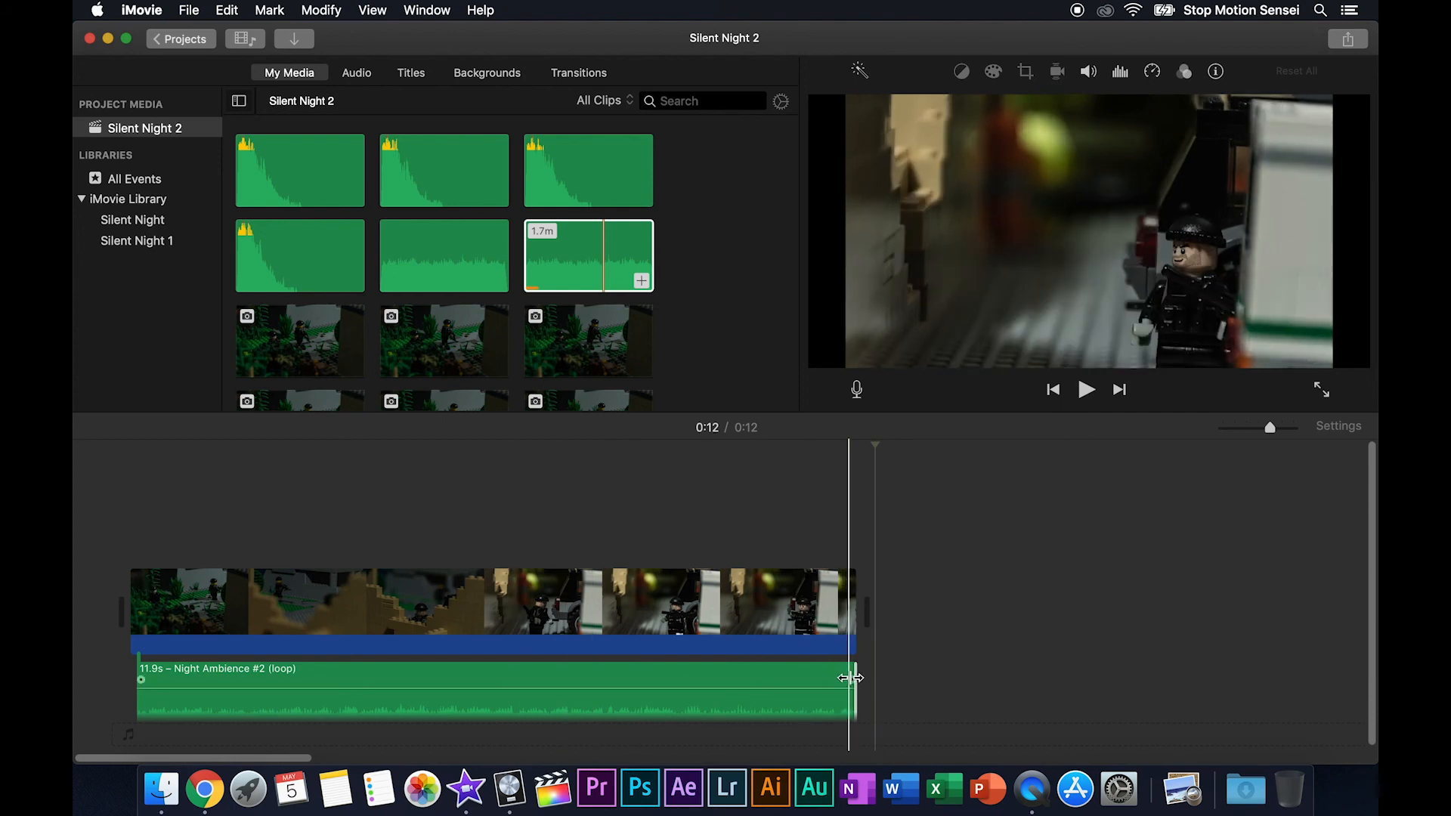
{"action": "left_click_drag", "start_coordinate": [854, 680], "coordinate": [799, 680]}
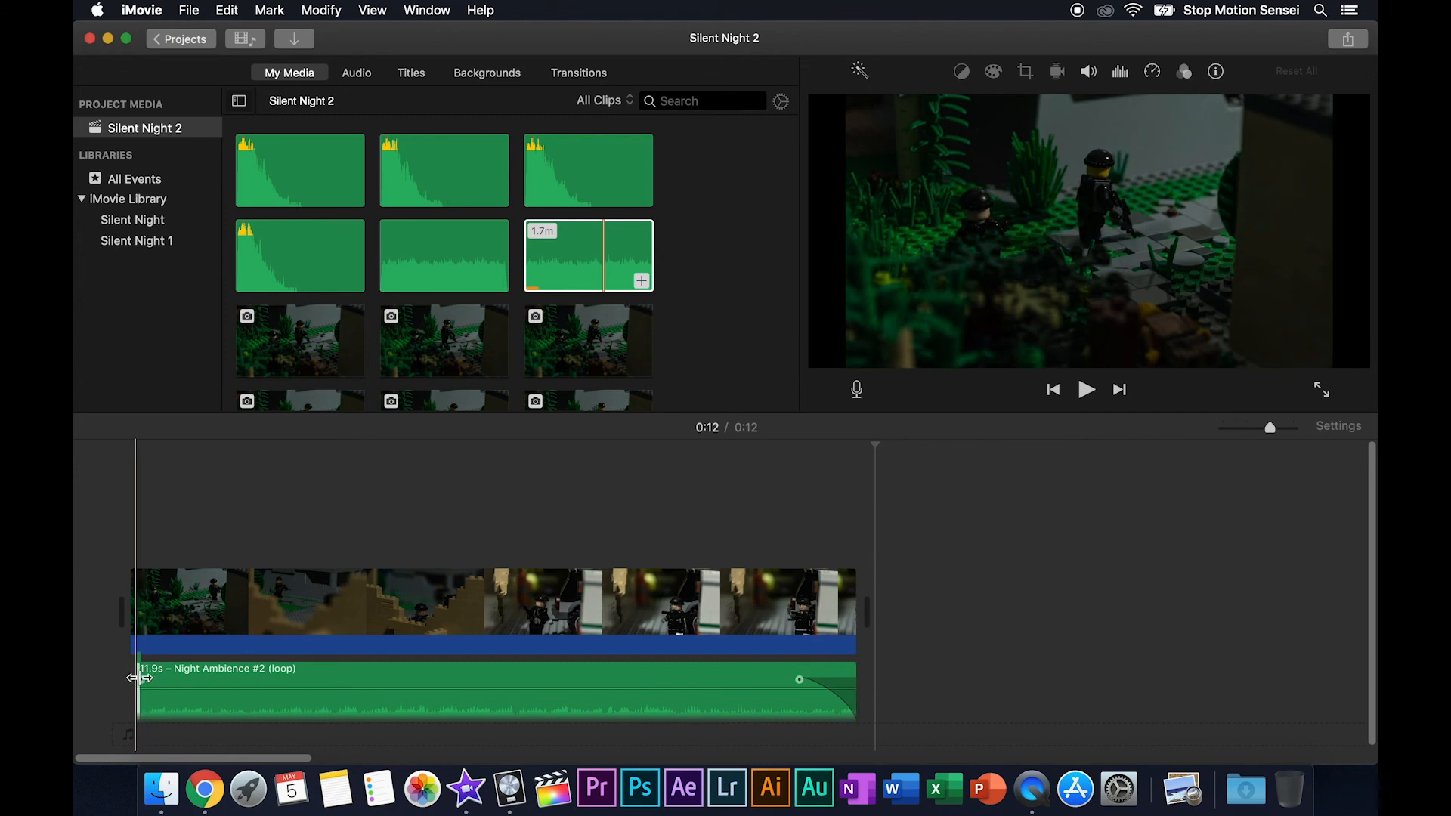
{"action": "left_click_drag", "start_coordinate": [140, 680], "coordinate": [199, 679]}
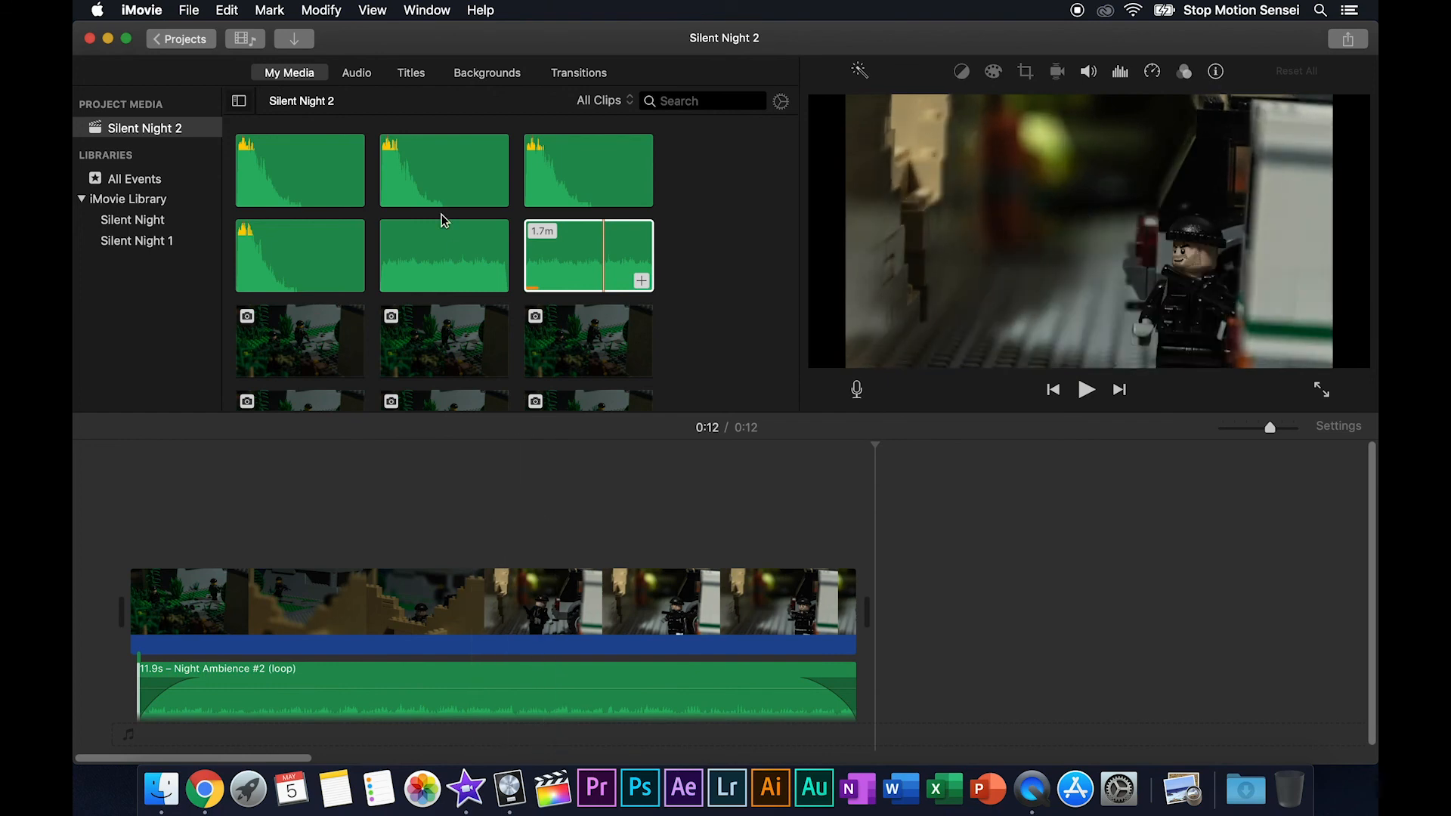
- Try the 0.8 s sound effect from the project media beneath the clip at about 8 seconds and play that section
{"action": "left_click", "coordinate": [576, 171]}
{"action": "left_click_drag", "start_coordinate": [593, 179], "coordinate": [642, 704]}
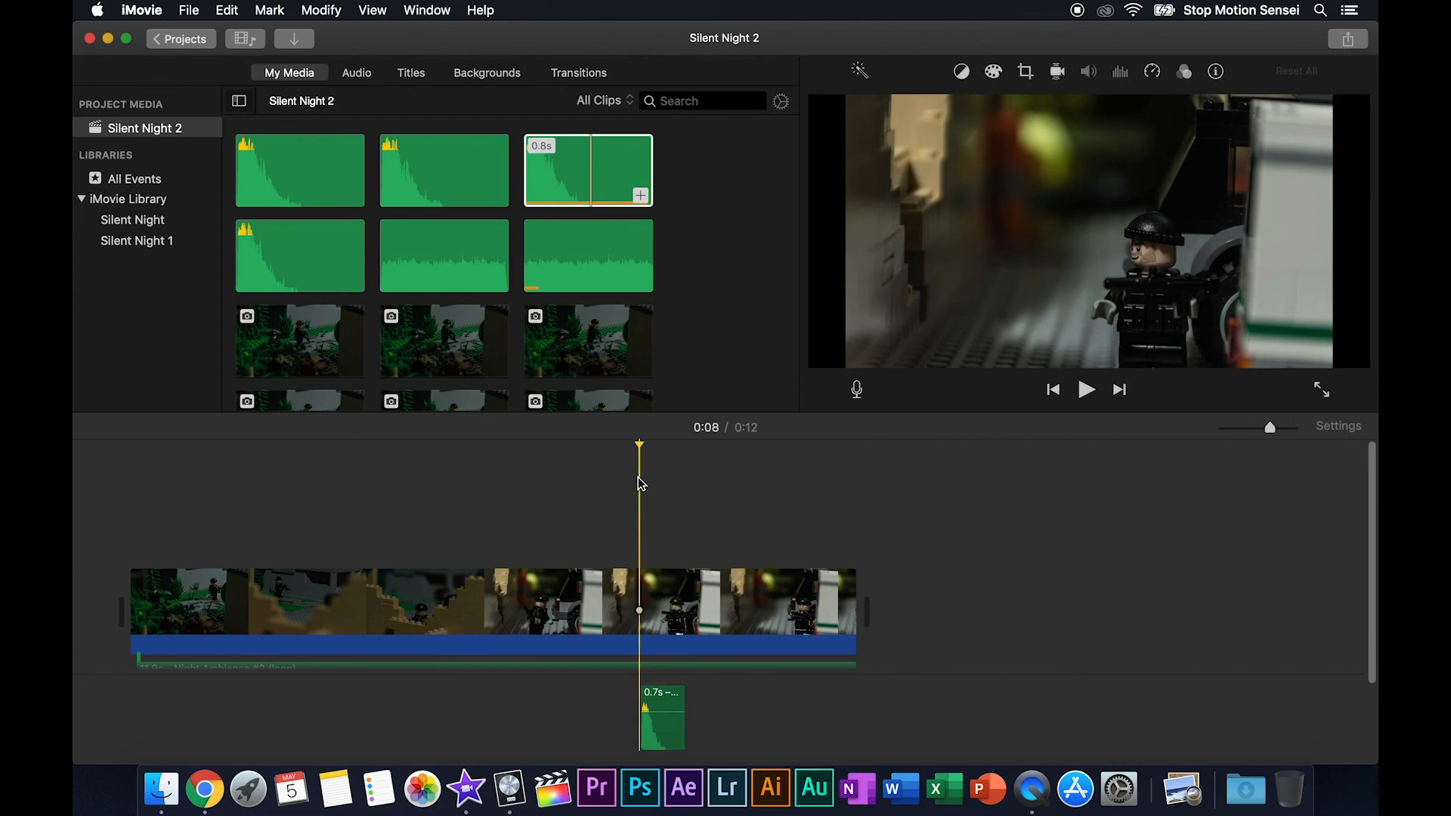
{"action": "left_click", "coordinate": [586, 449]}
{"action": "key", "text": "space"}
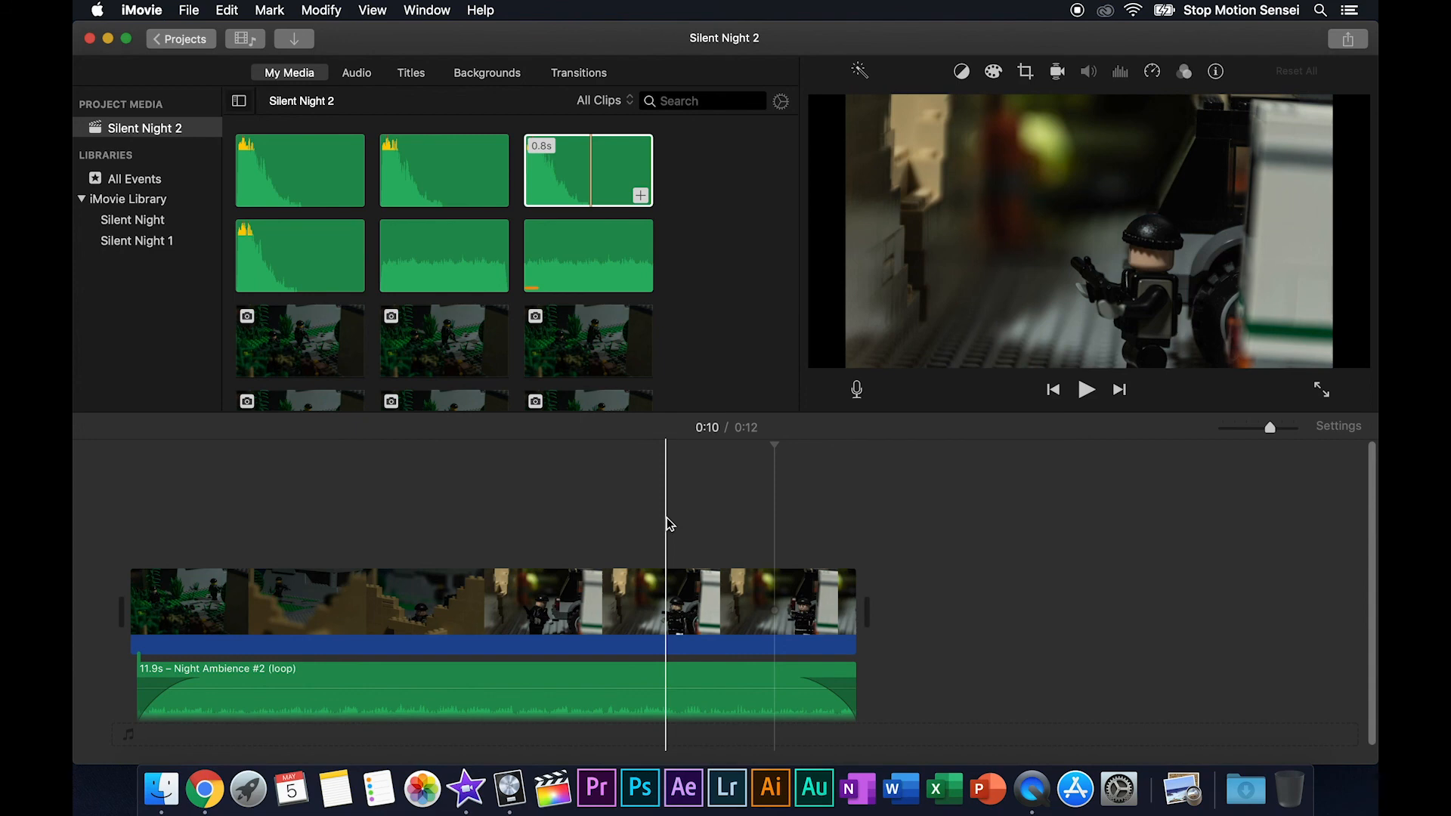
- Export the movie as a file titled Silent Night Final, with the Desktop as the save location
{"action": "left_click", "coordinate": [191, 12]}
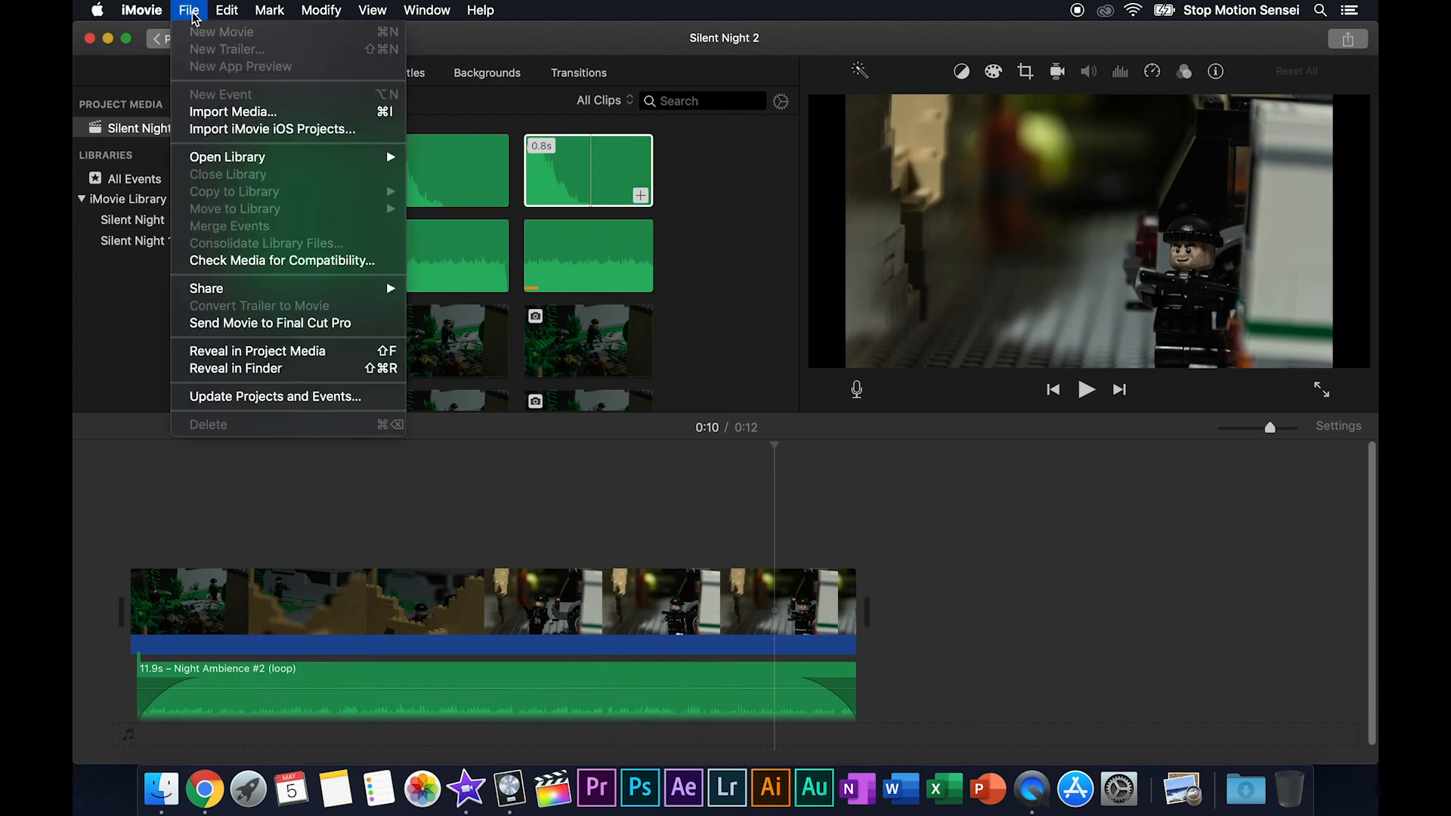
{"action": "mouse_move", "coordinate": [304, 291]}
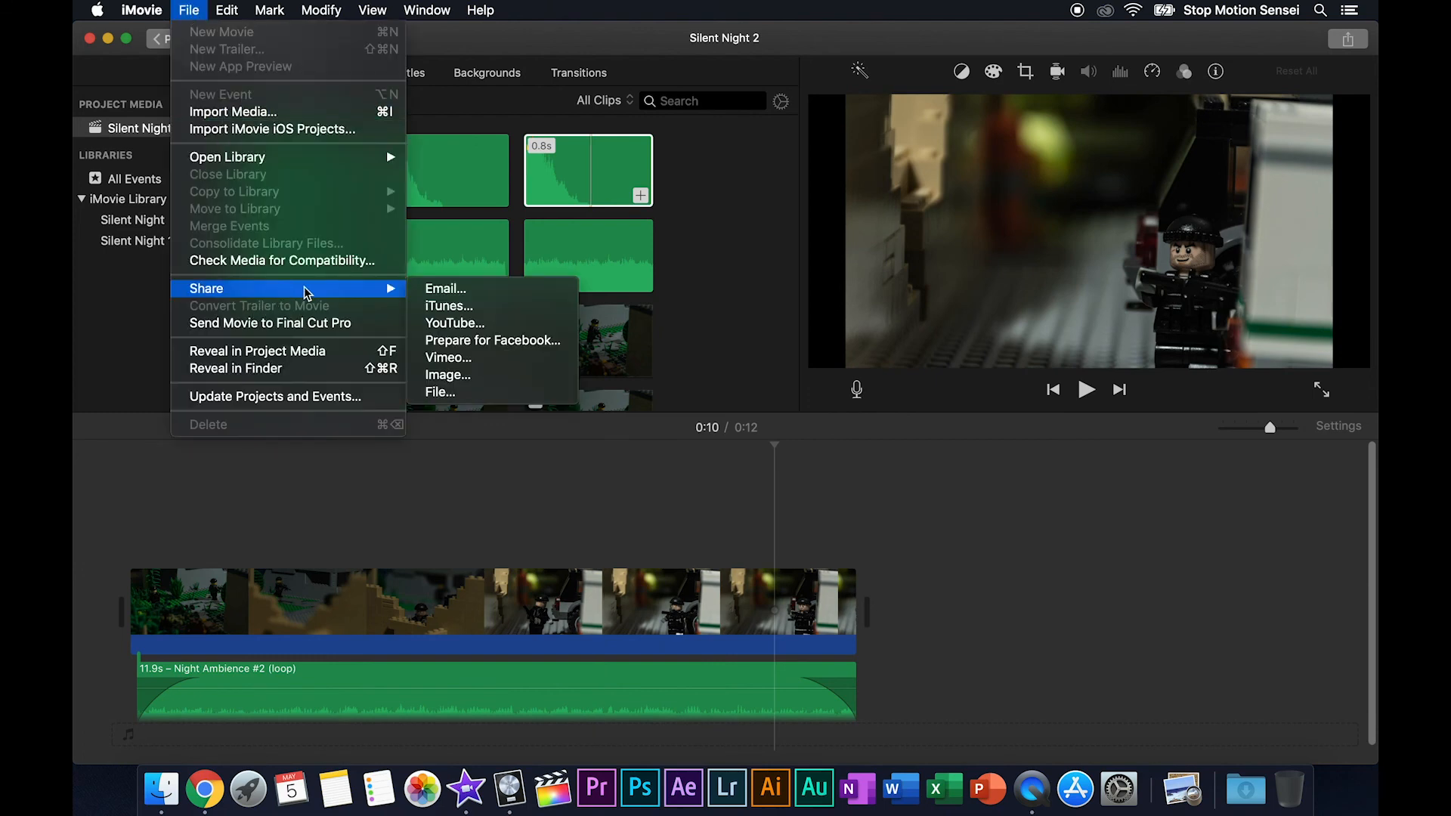
{"action": "left_click", "coordinate": [442, 394]}
{"action": "left_click", "coordinate": [864, 186]}
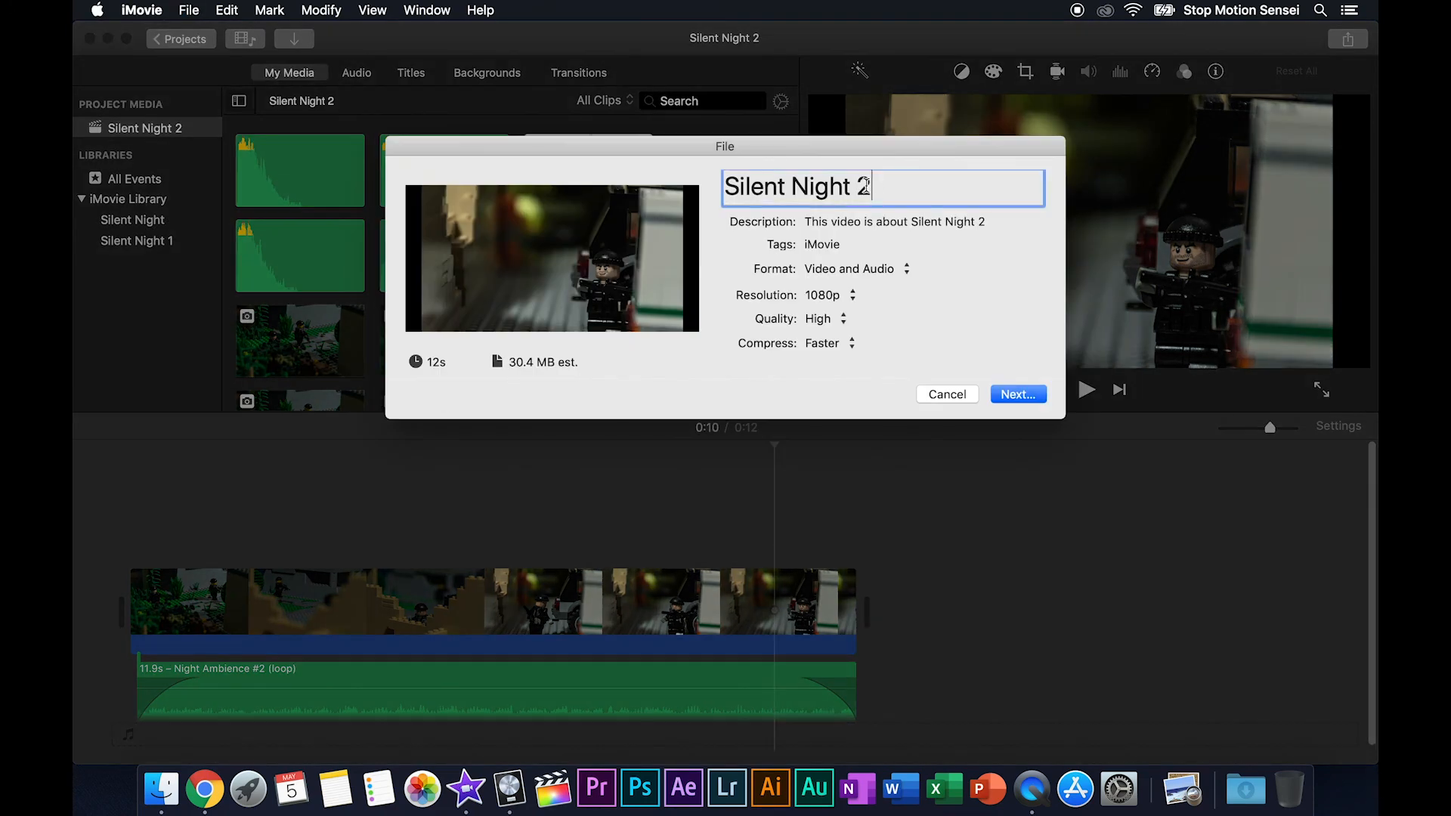
{"action": "key", "text": "BackSpace"}
{"action": "type", "text": "Final"}
{"action": "left_click", "coordinate": [1018, 394]}
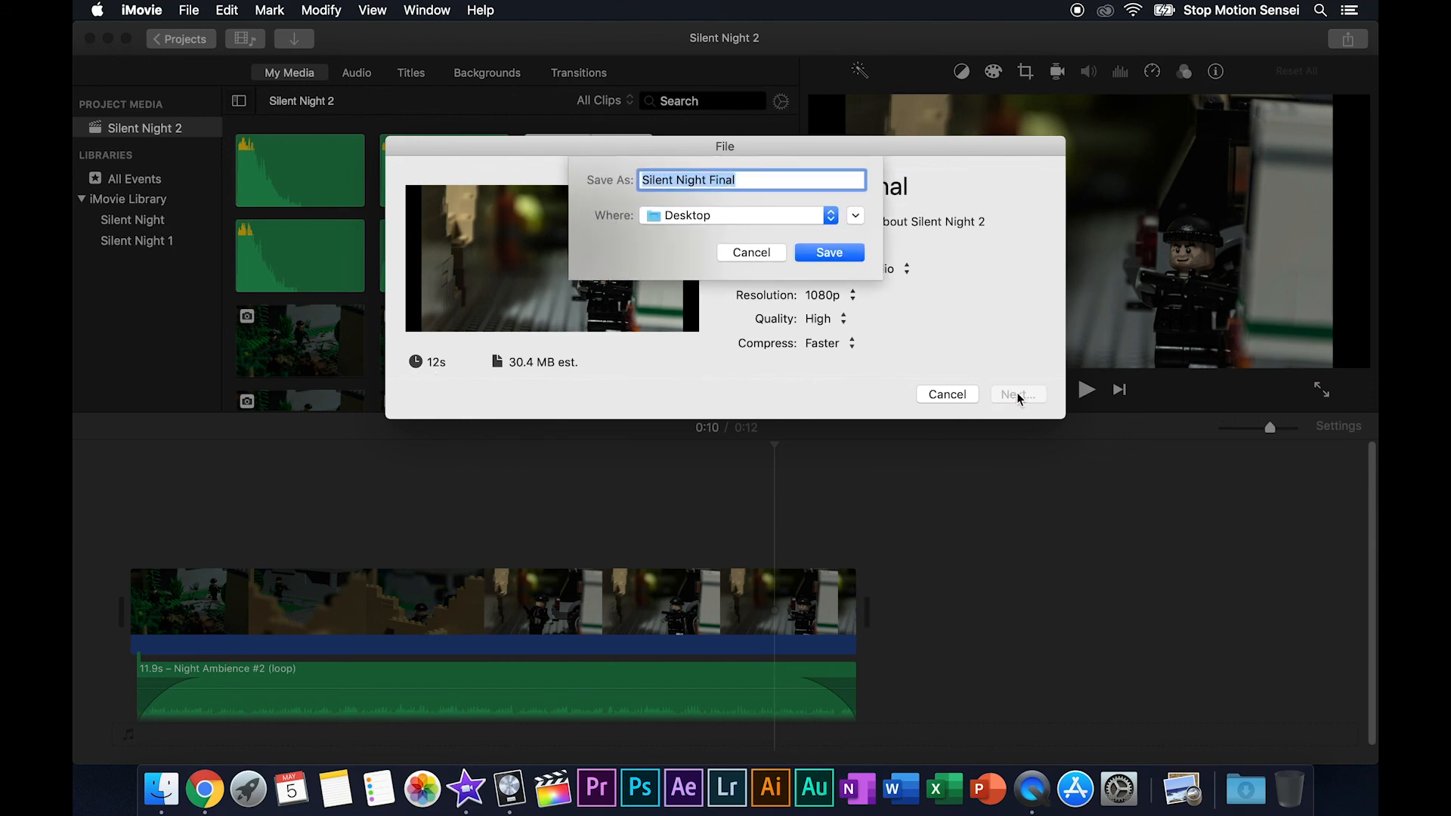